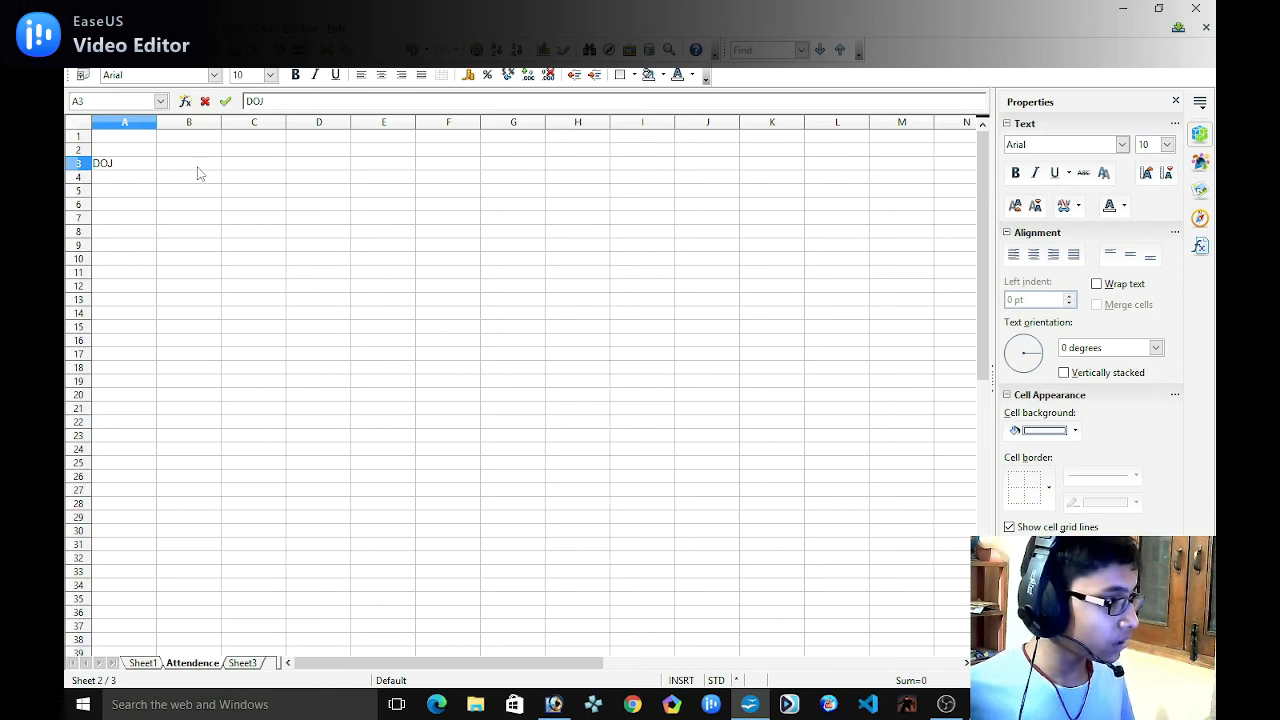
Check the lab assignment's table headings and enter the heading "Name of the employee" in cell B3.
{"action": "left_click", "coordinate": [556, 704]}
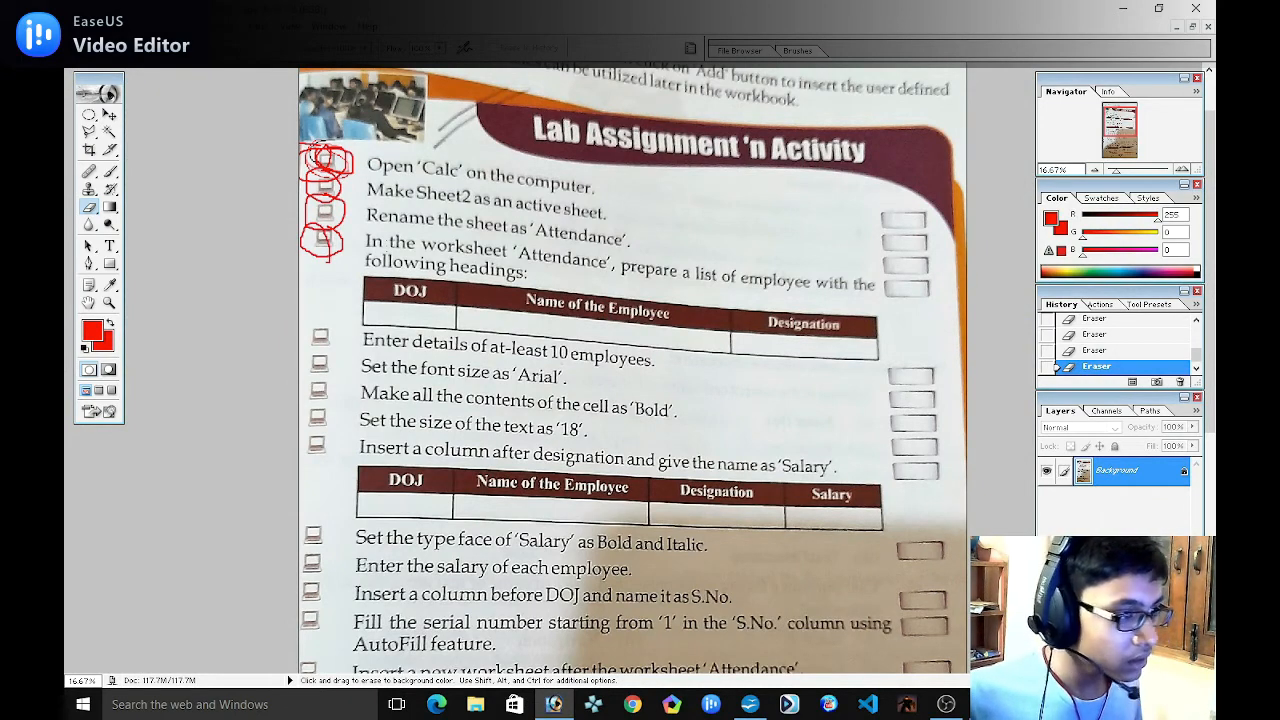
{"action": "left_click", "coordinate": [1122, 8]}
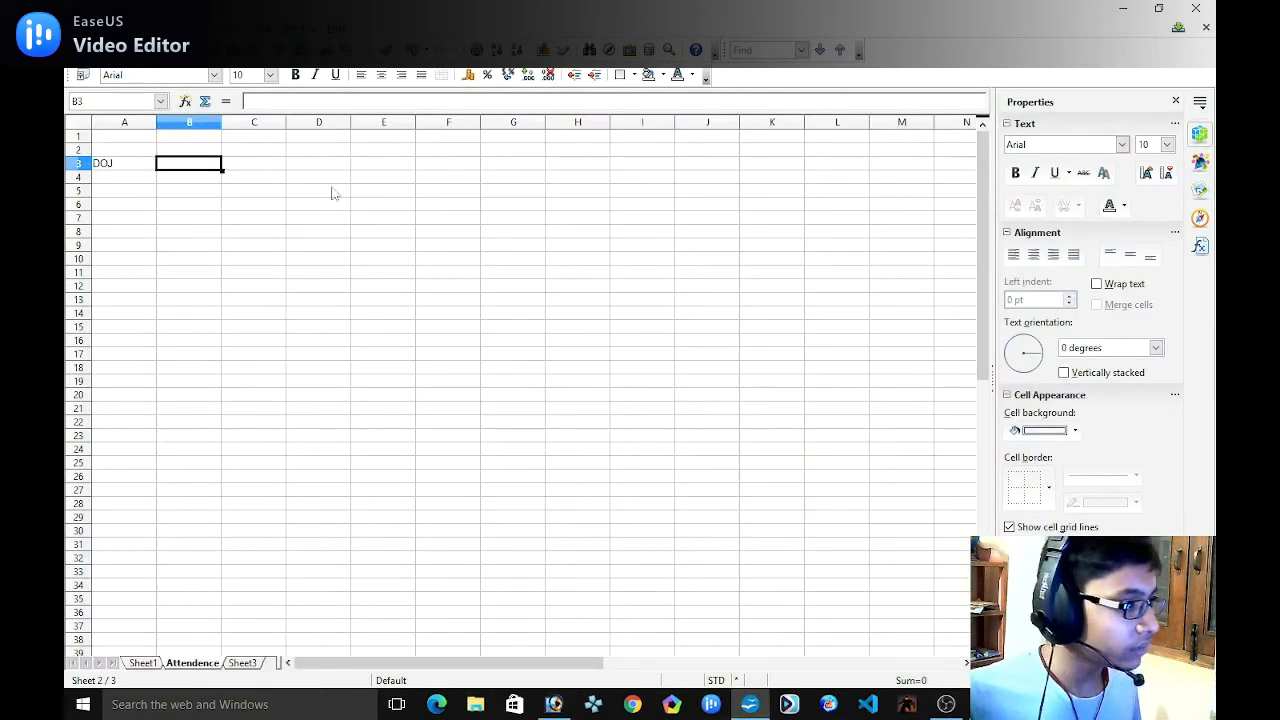
{"action": "type", "text": "nam"}
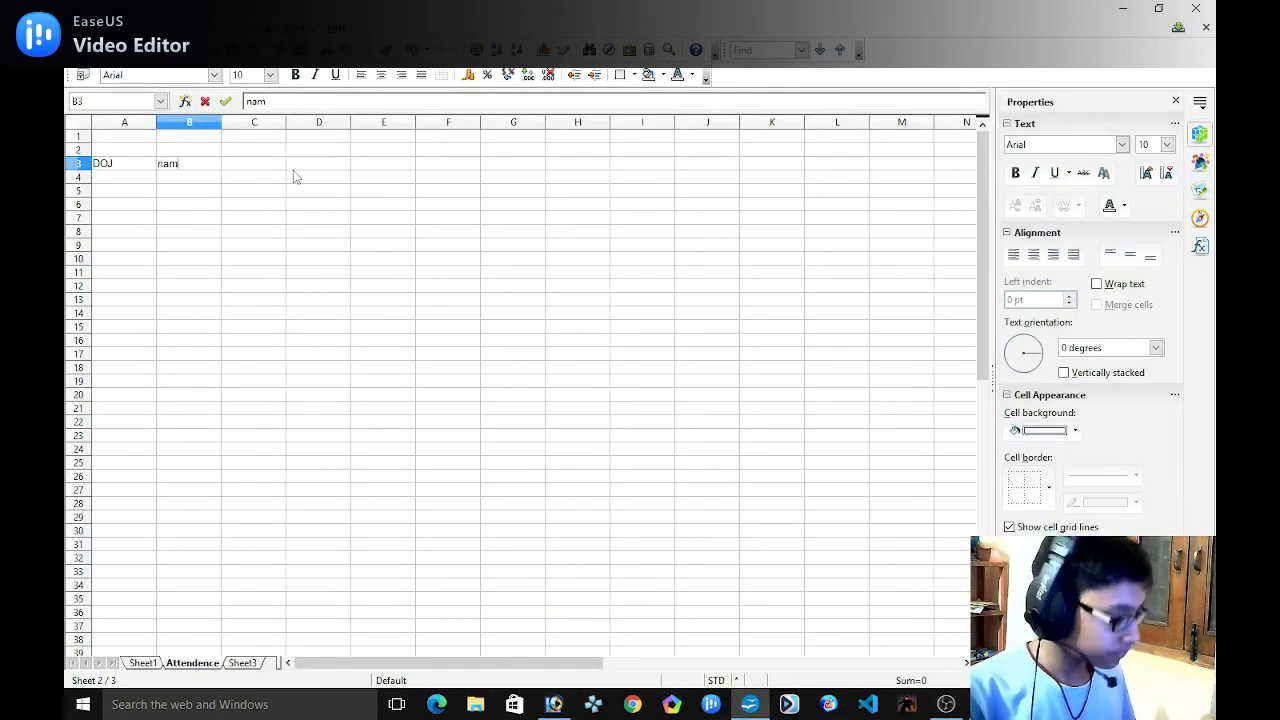
{"action": "type", "text": "e of the employee"}
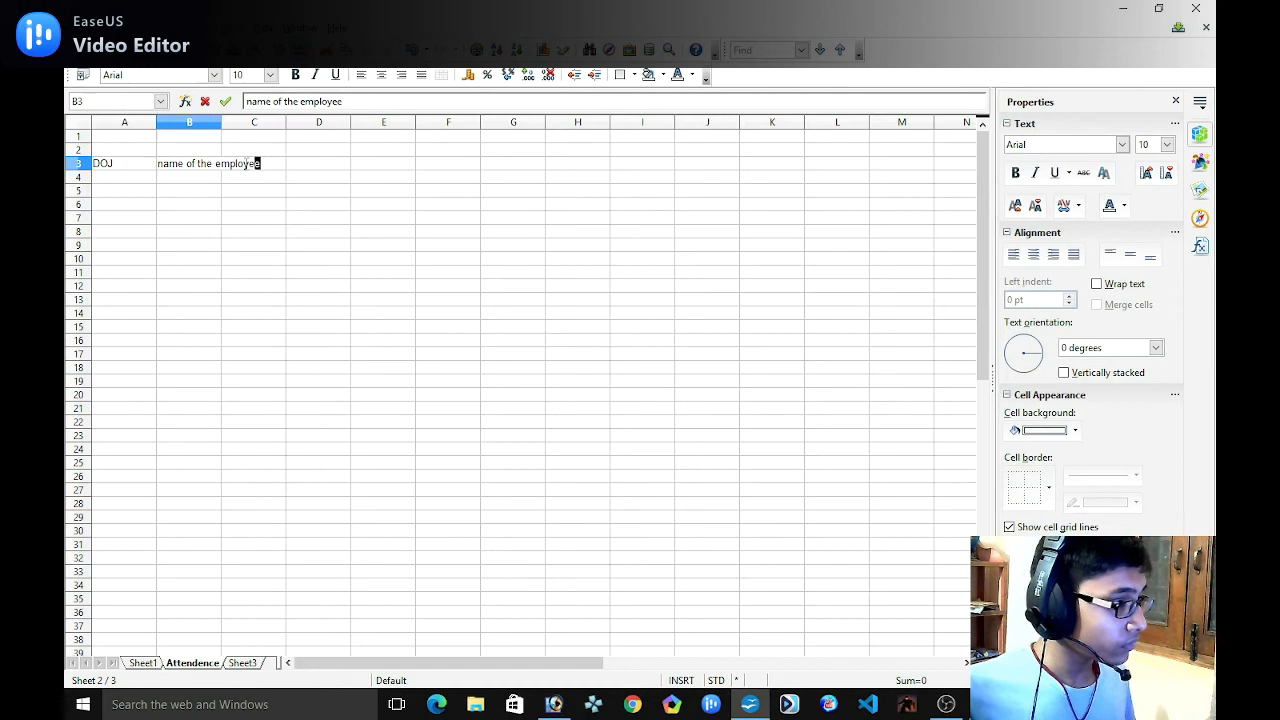
{"action": "left_click_drag", "start_coordinate": [259, 165], "coordinate": [157, 167]}
{"action": "left_click", "coordinate": [165, 170]}
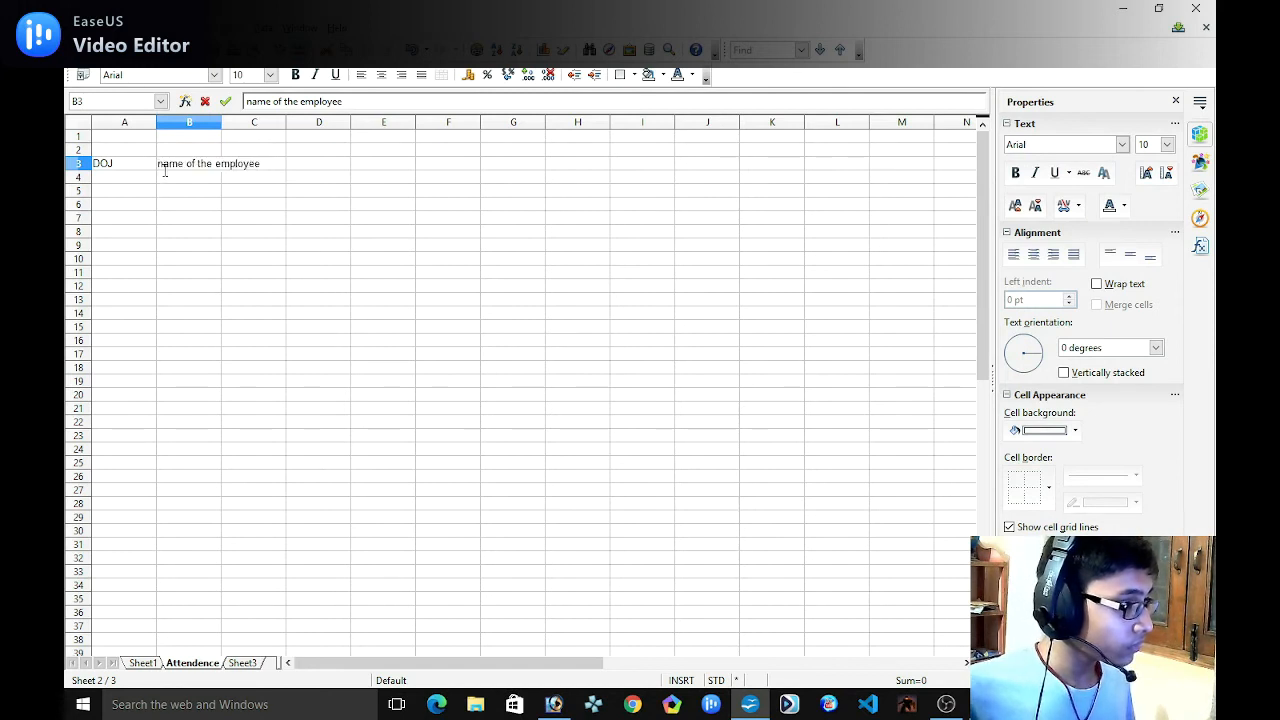
{"action": "key", "text": "BackSpace"}
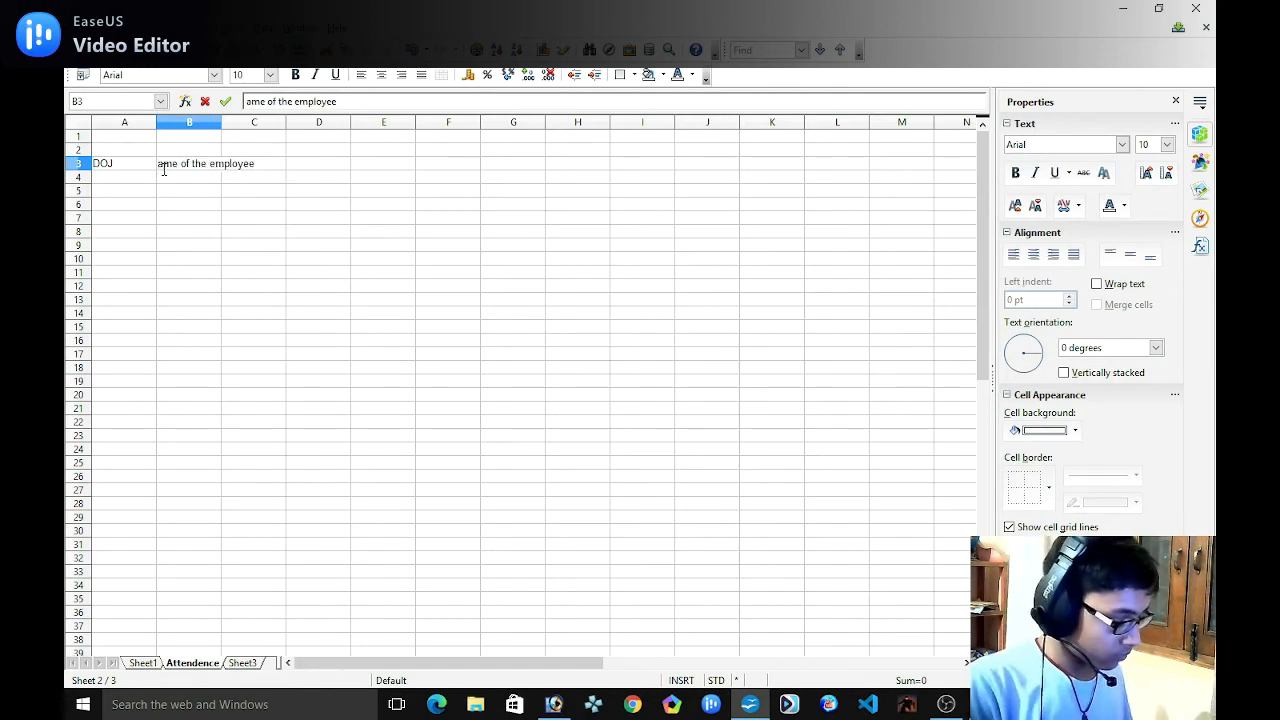
{"action": "type", "text": "N"}
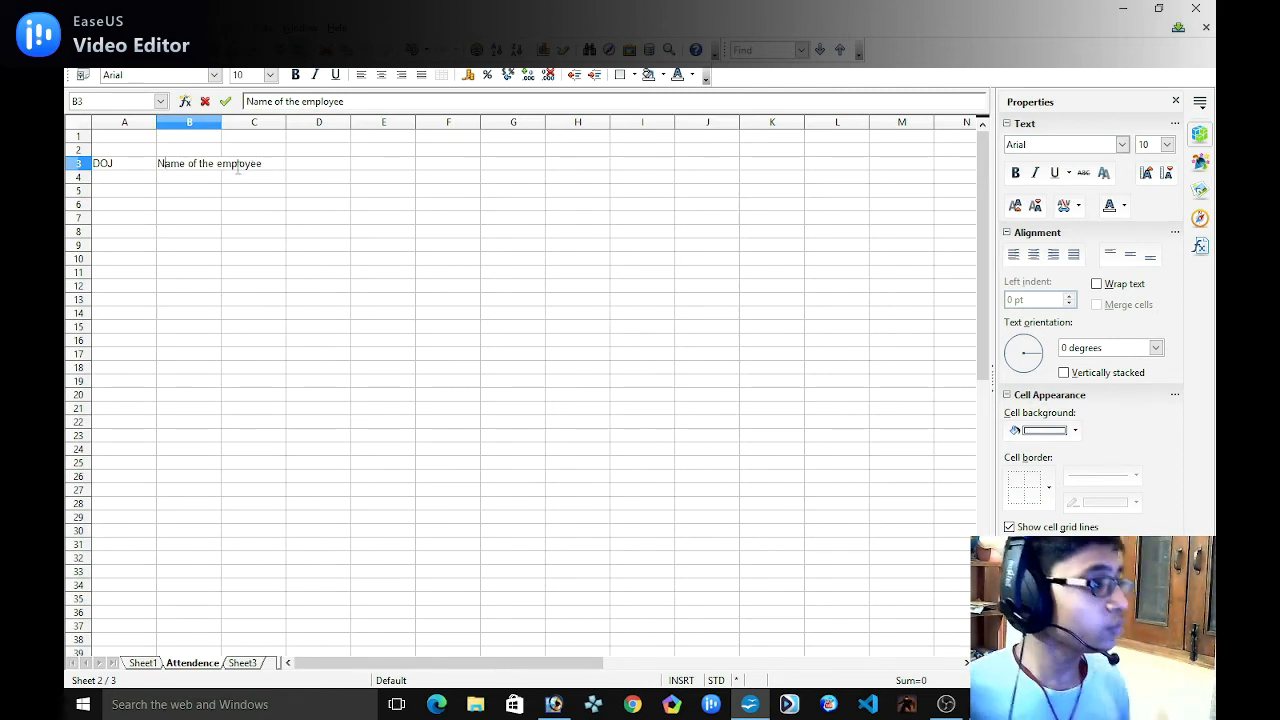
Widen column B so that the whole "Name of the employee" heading fits inside it.
{"action": "left_click", "coordinate": [219, 121]}
{"action": "left_click_drag", "start_coordinate": [222, 121], "coordinate": [266, 118]}
{"action": "left_click", "coordinate": [300, 143]}
{"action": "left_click", "coordinate": [202, 170]}
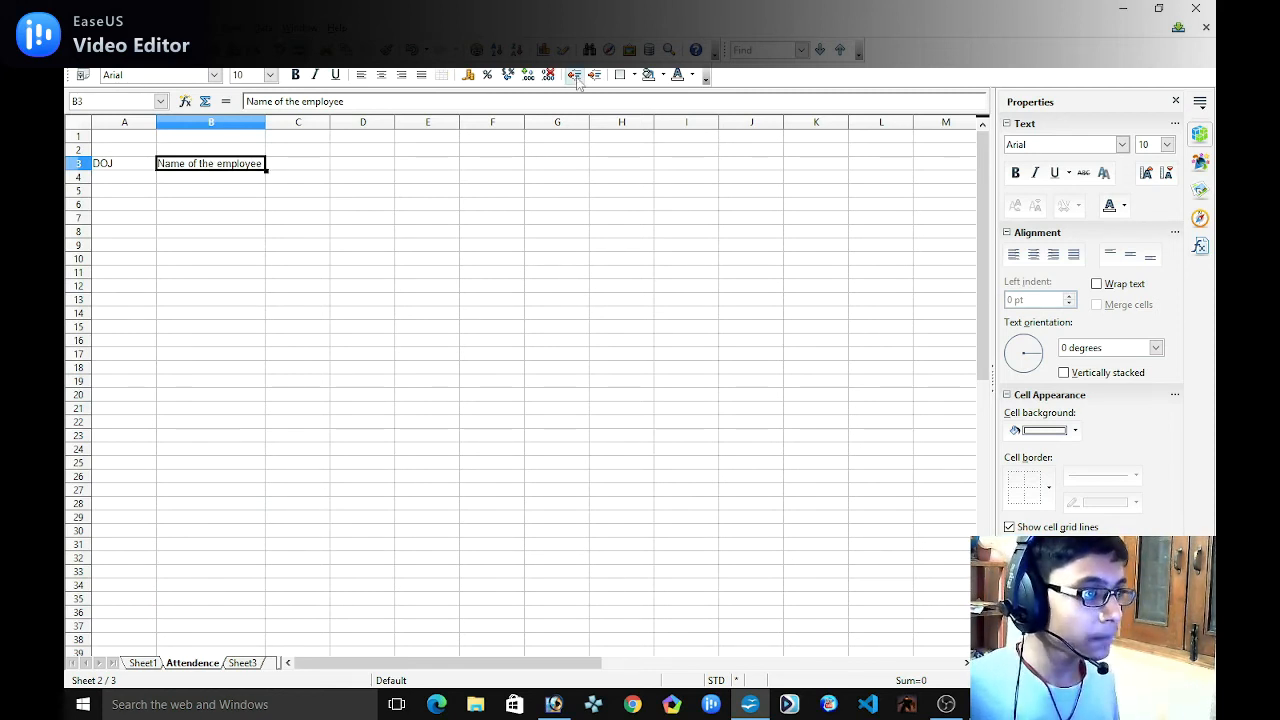
Enter the heading "Designation" in cell C3, consulting the lab assignment for the heading and the following tasks.
{"action": "left_click", "coordinate": [322, 160]}
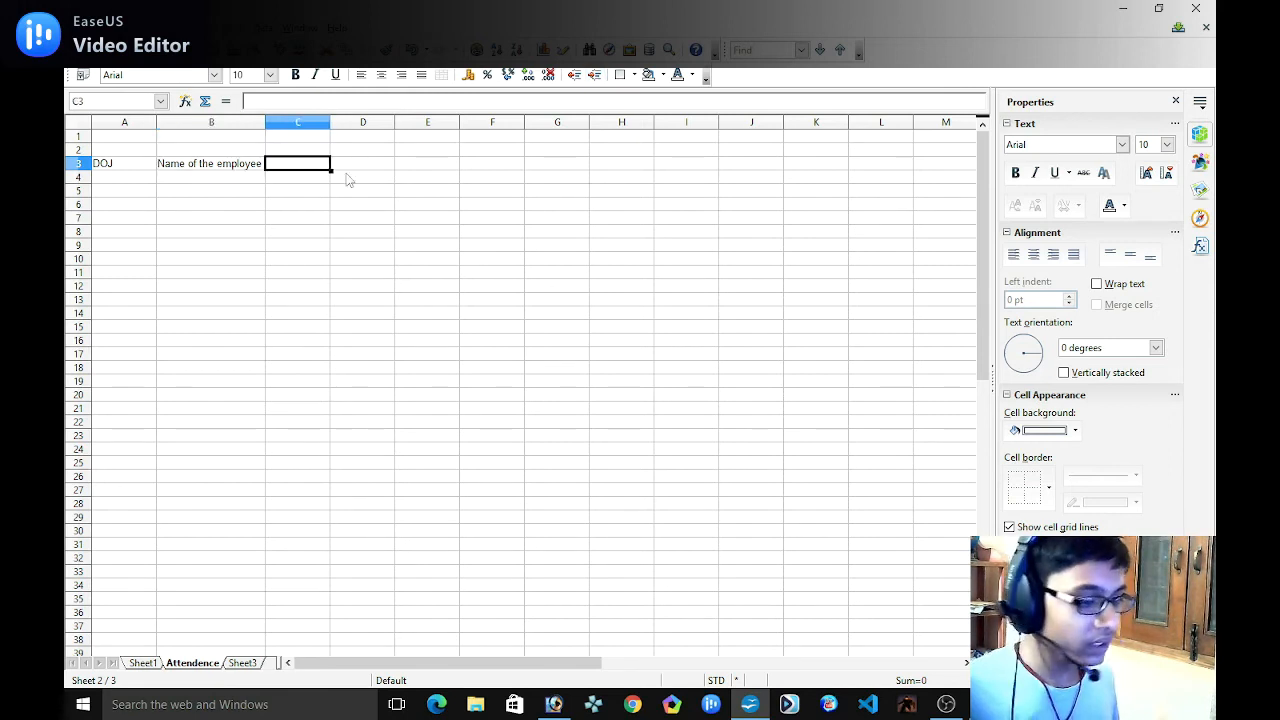
{"action": "left_click", "coordinate": [553, 704]}
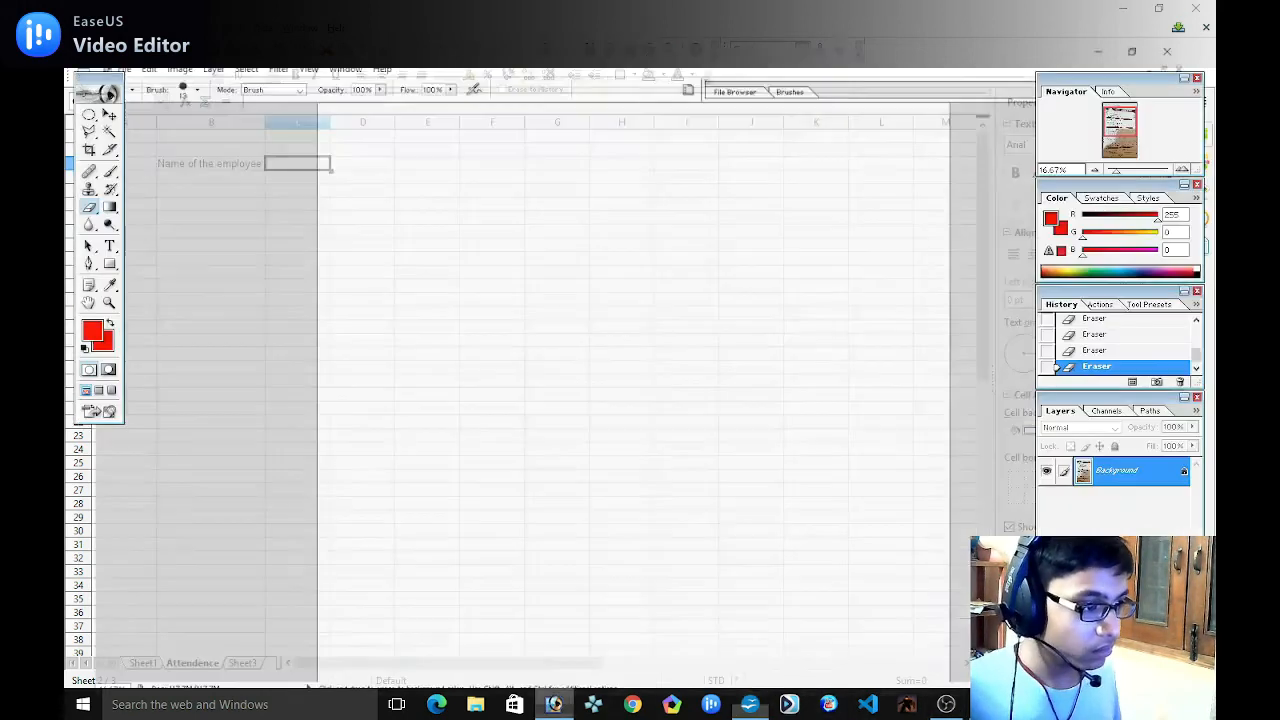
{"action": "left_click", "coordinate": [1122, 8]}
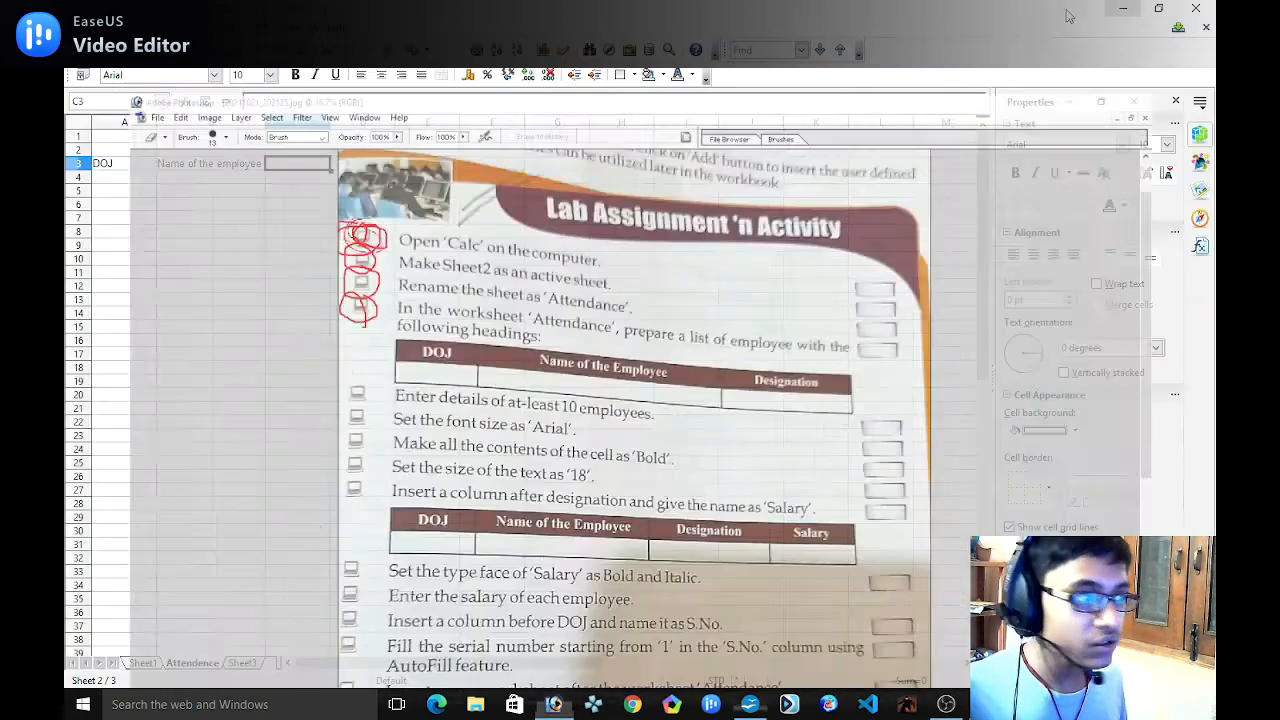
{"action": "type", "text": "D"}
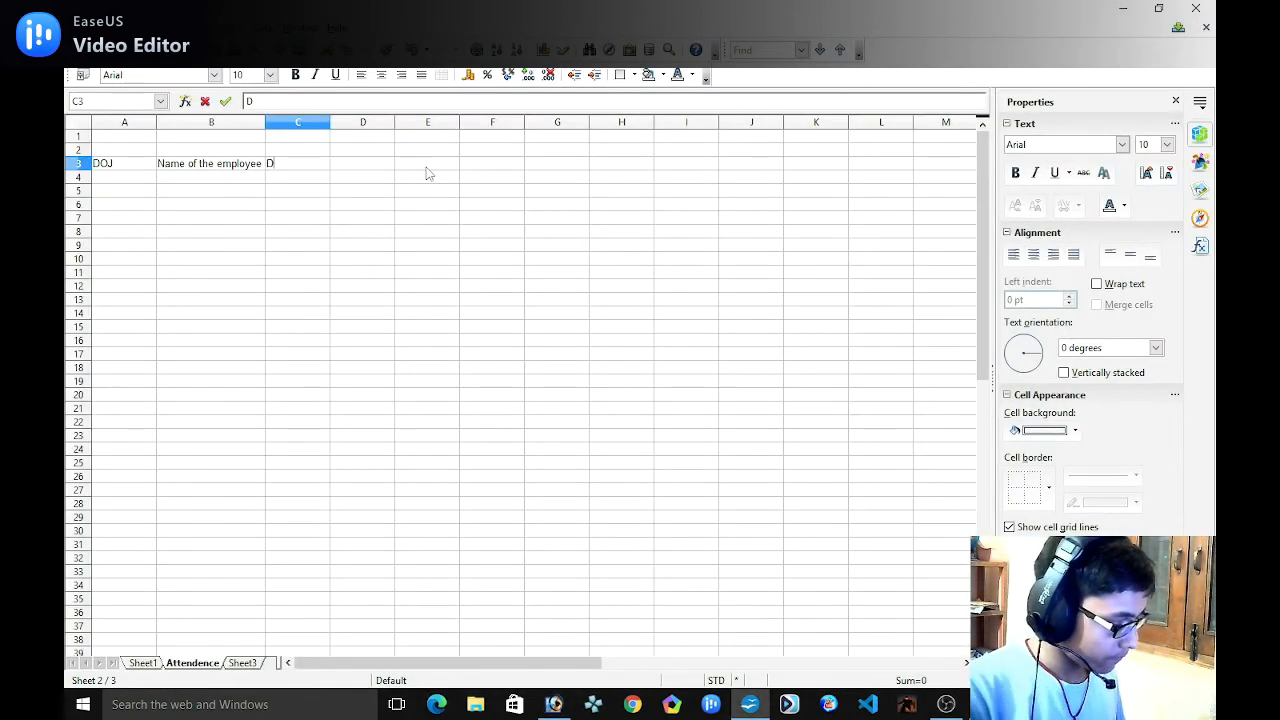
{"action": "type", "text": "esig"}
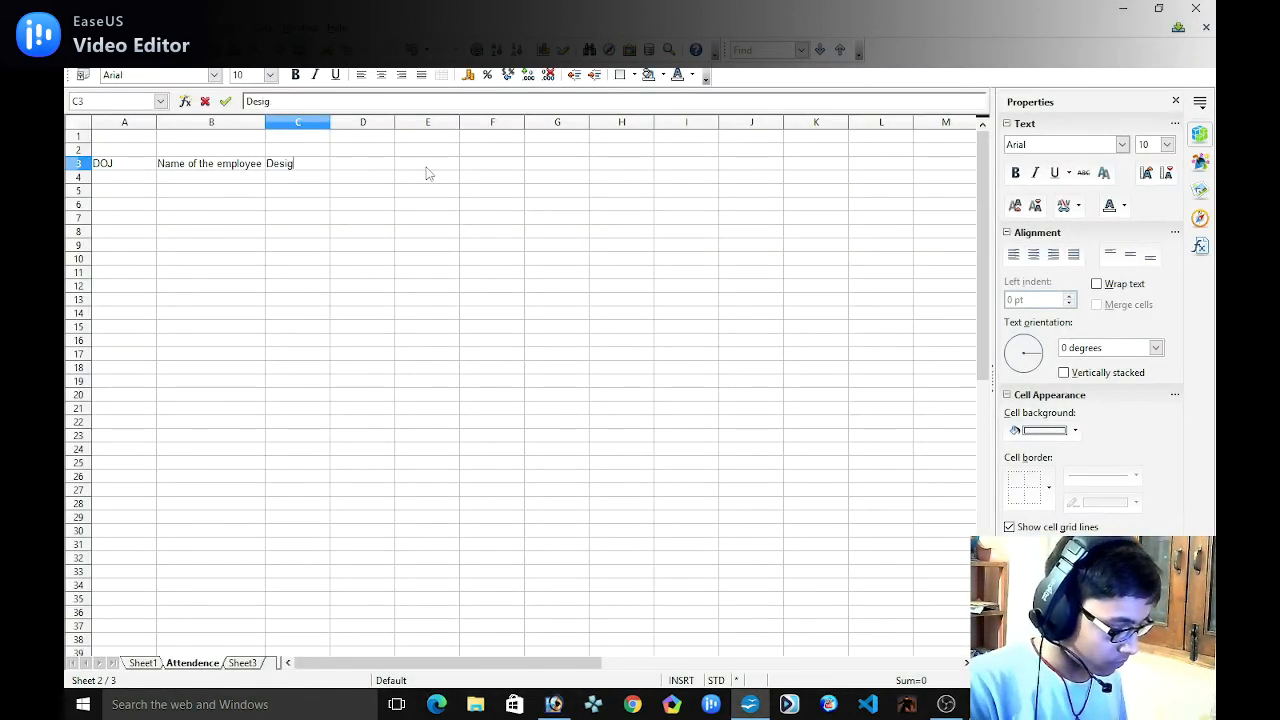
{"action": "type", "text": "nation"}
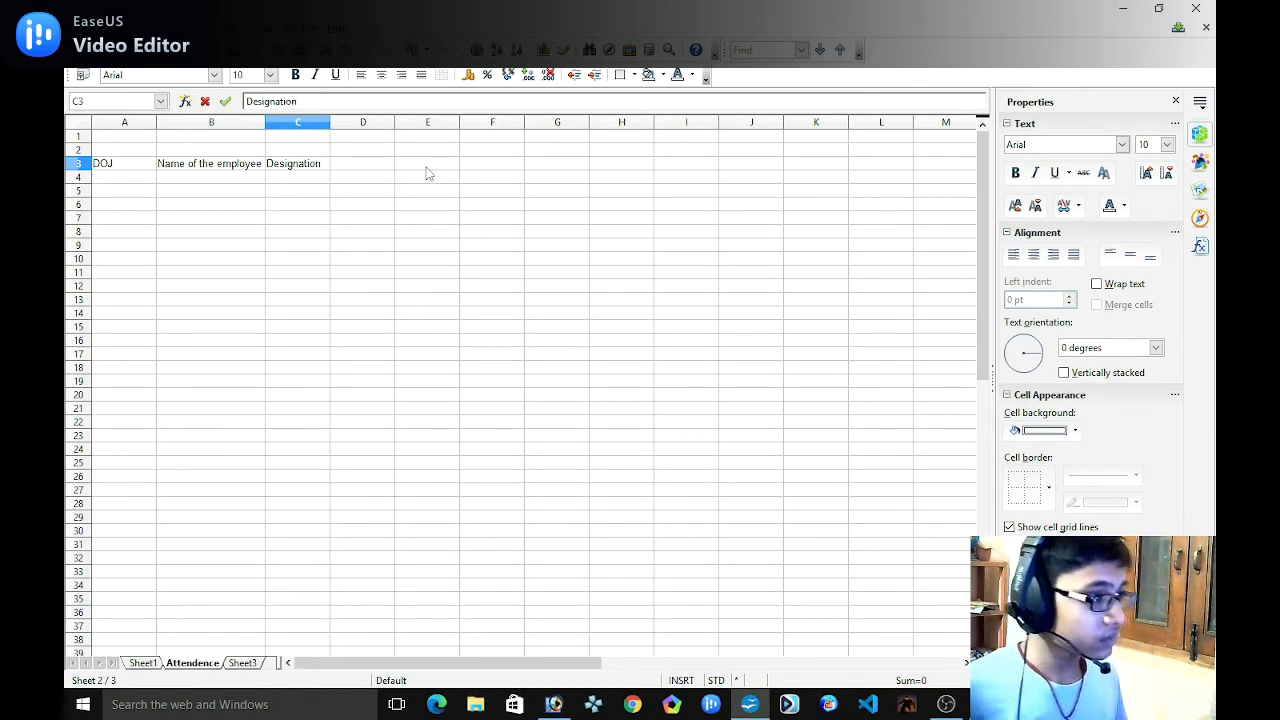
{"action": "left_click", "coordinate": [553, 704]}
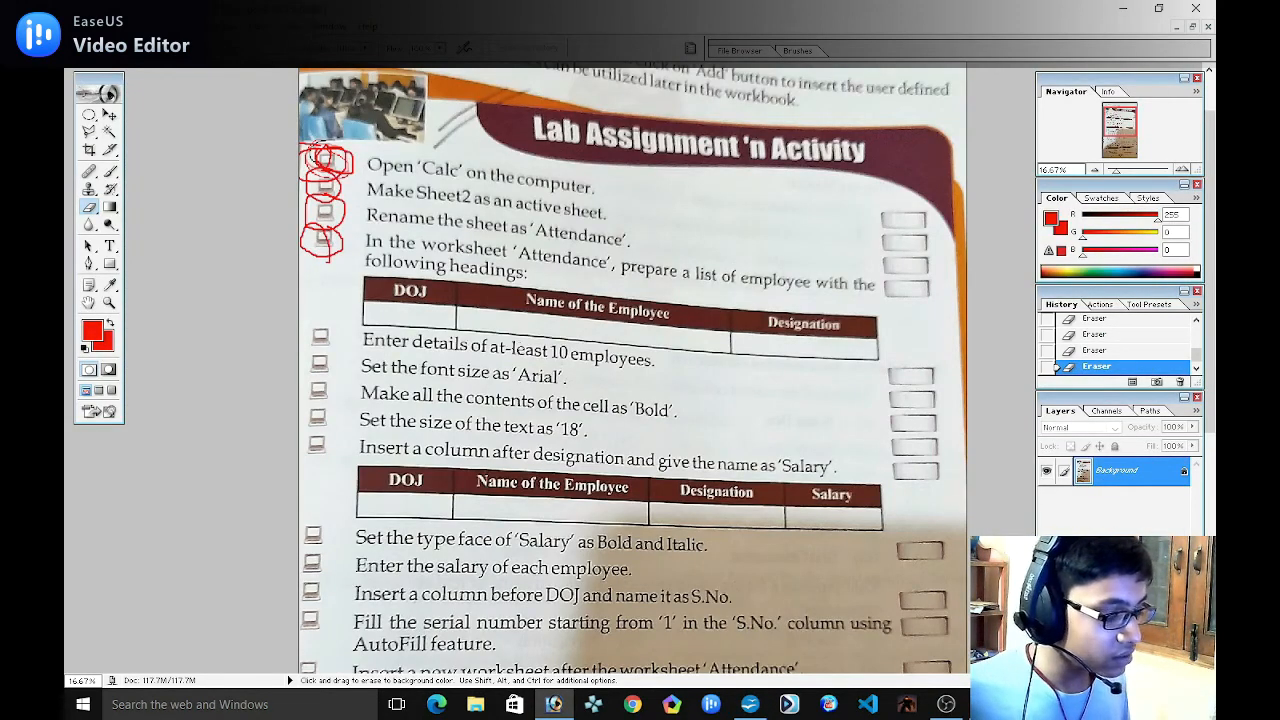
{"action": "left_click", "coordinate": [1122, 10]}
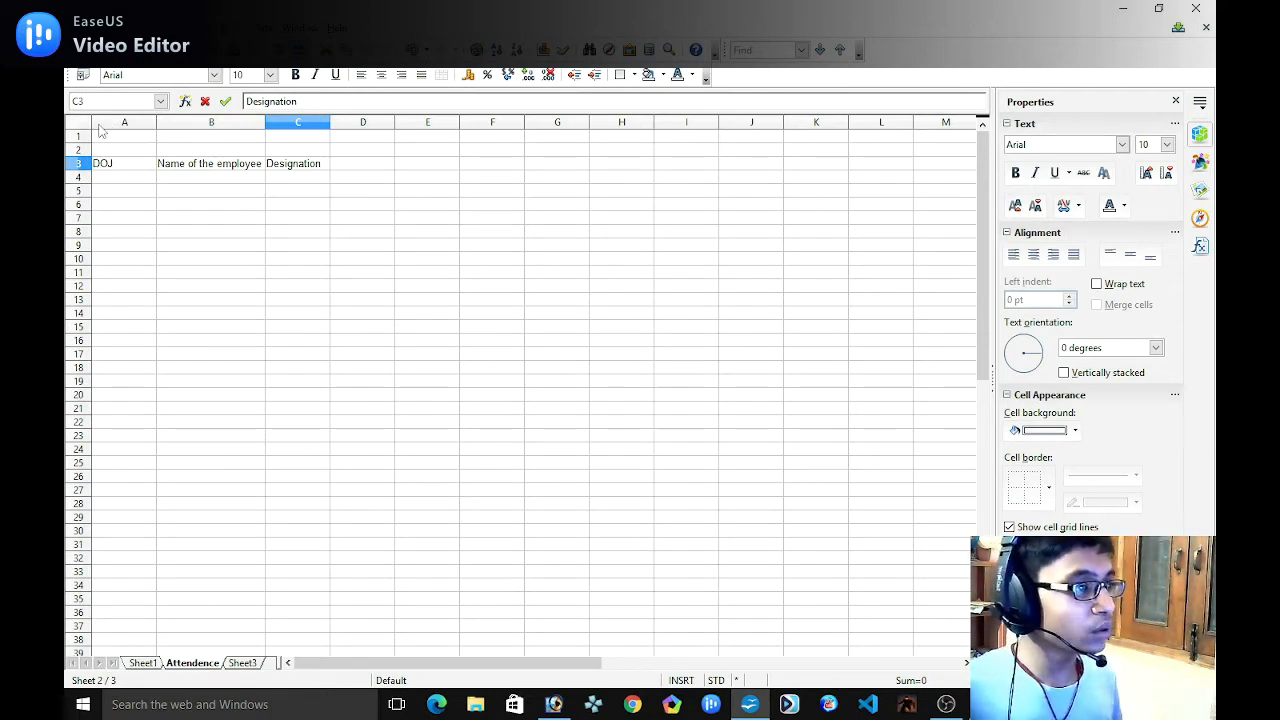
{"action": "left_click", "coordinate": [104, 166]}
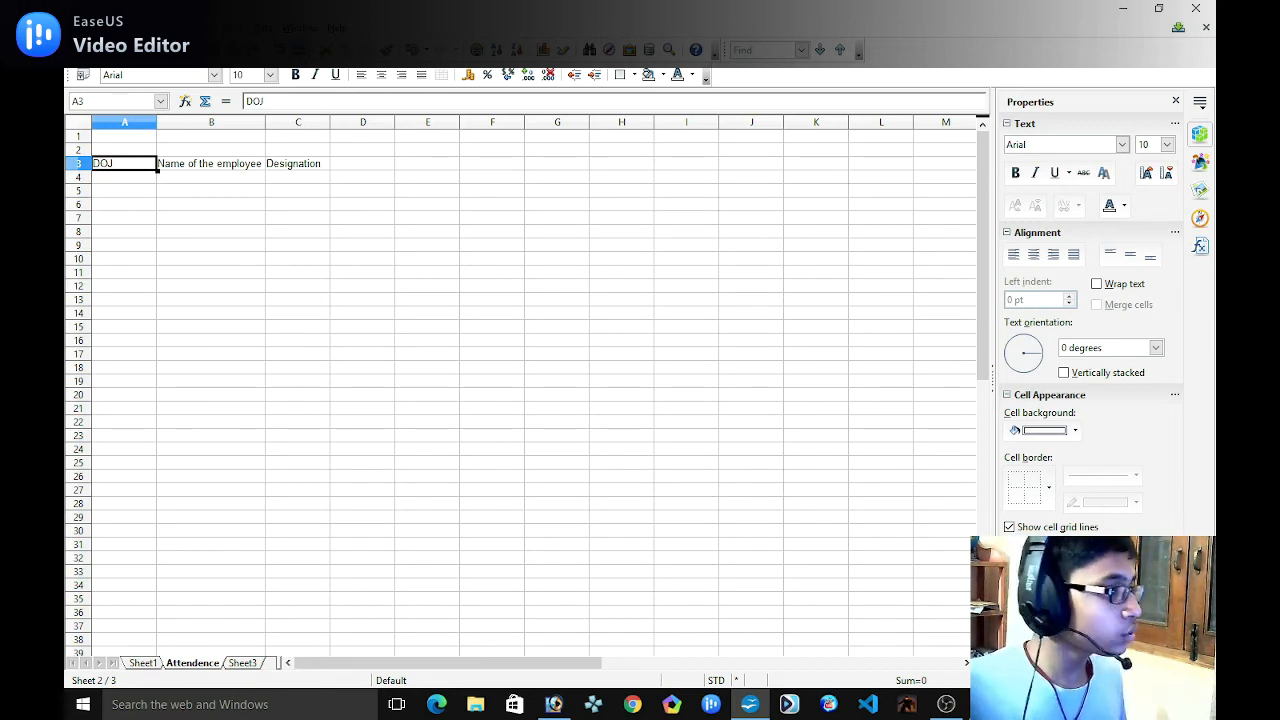
{"action": "left_click", "coordinate": [160, 28]}
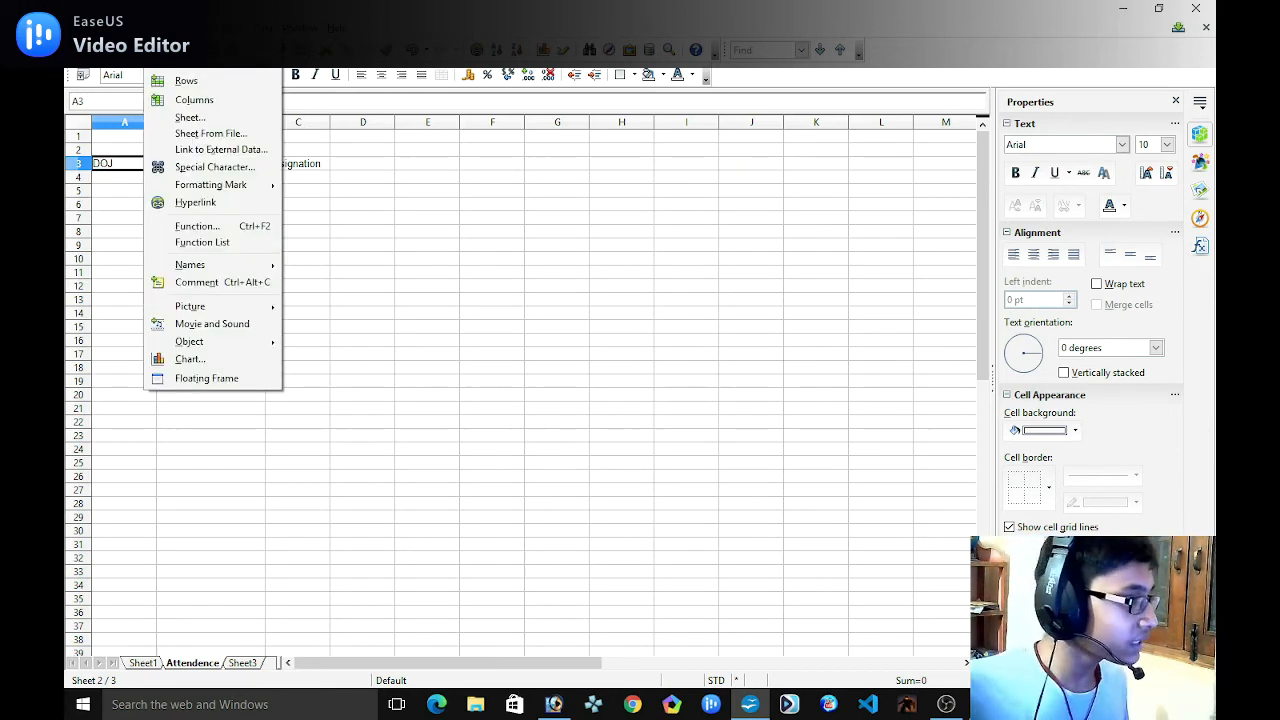
{"action": "left_click", "coordinate": [186, 81]}
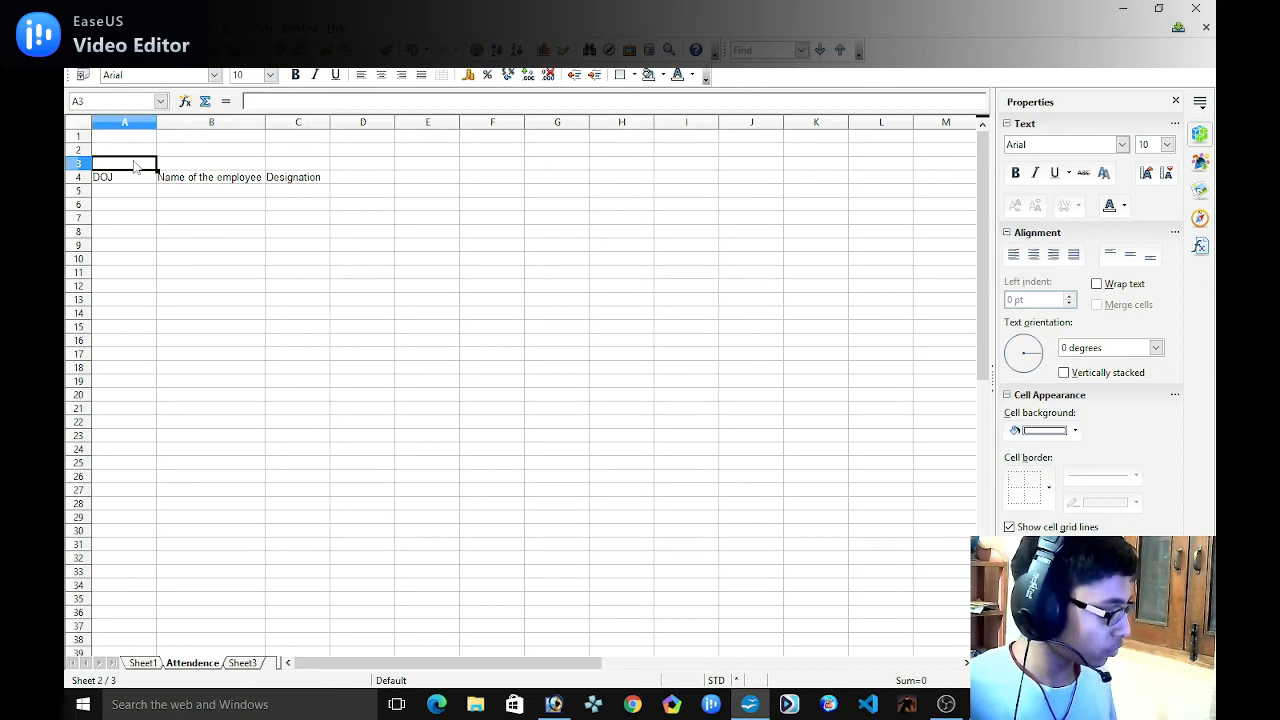
{"action": "key", "text": "ctrl+z"}
Insert a new column before DOJ and enter the heading "S.no" in cell A3.
{"action": "left_click", "coordinate": [160, 27]}
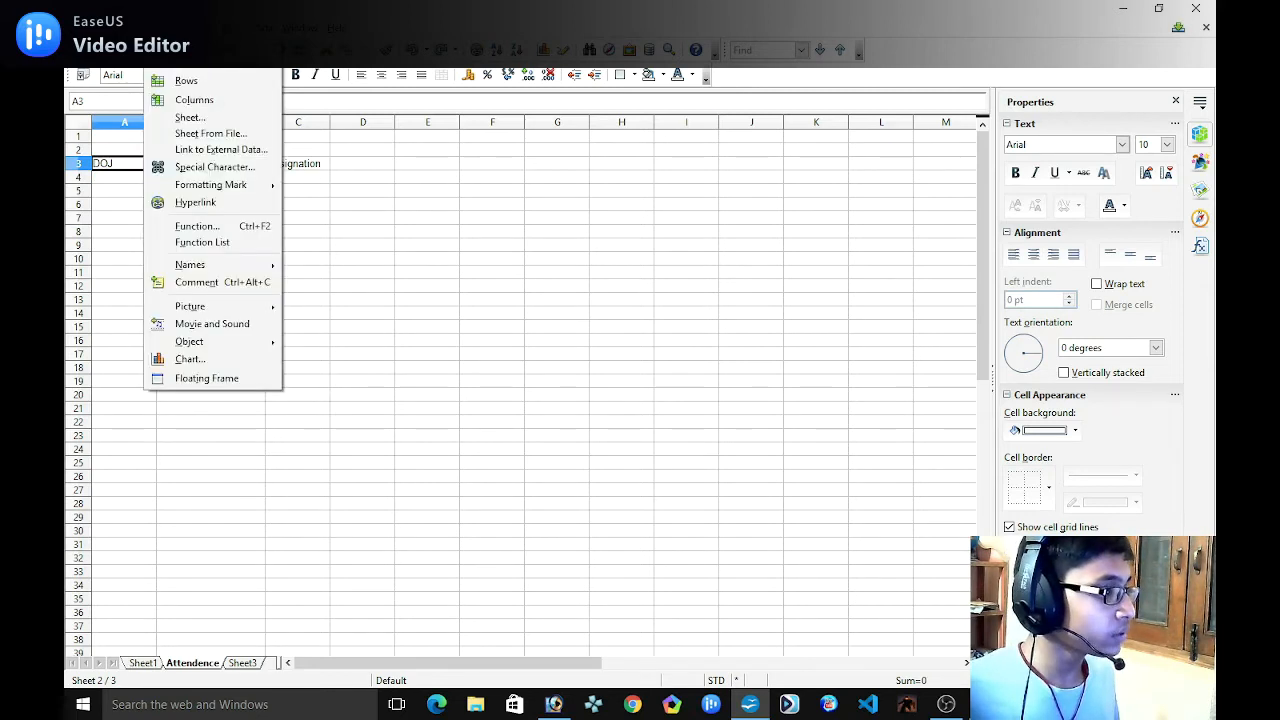
{"action": "left_click", "coordinate": [195, 97]}
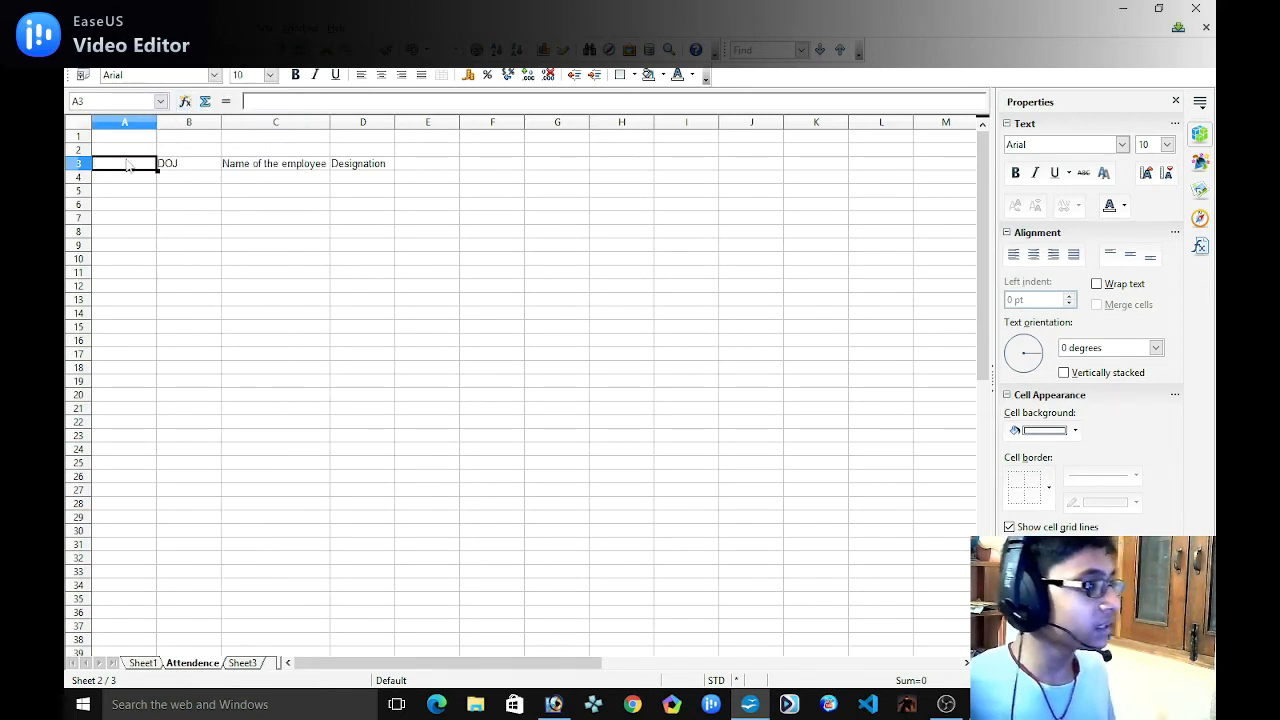
{"action": "type", "text": "S"}
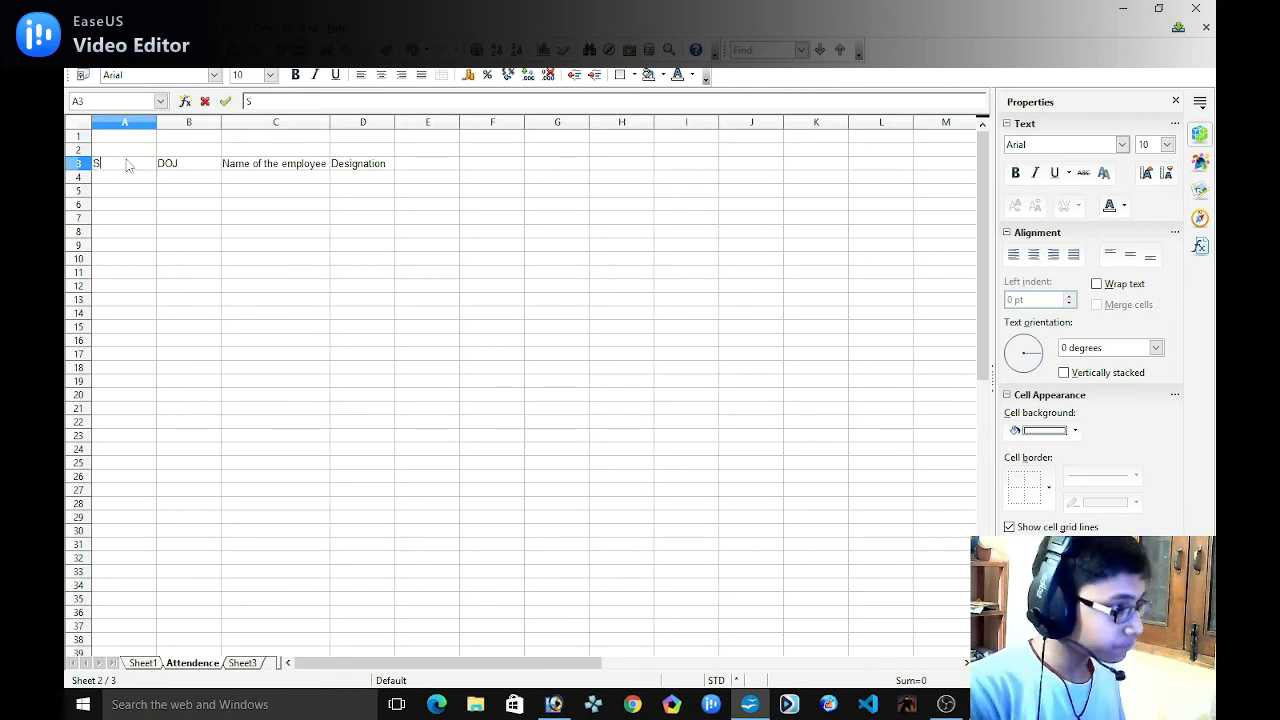
{"action": "key", "text": "BackSpace"}
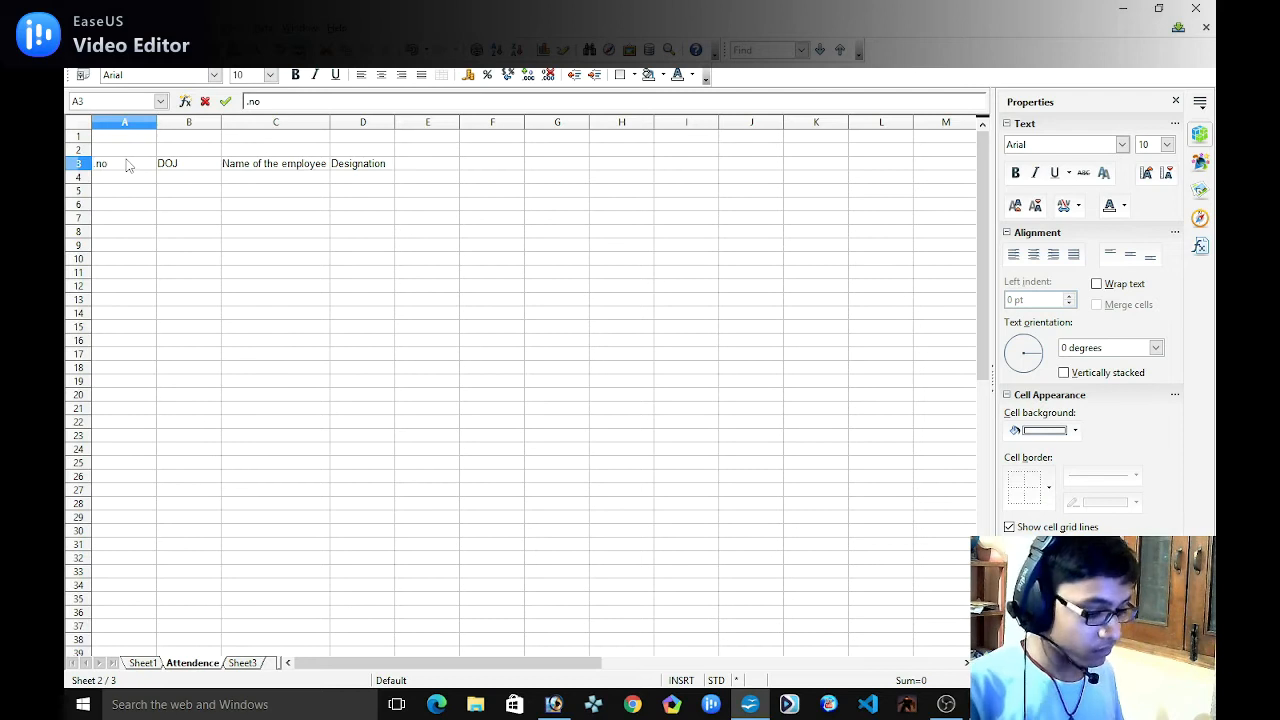
{"action": "key", "text": "BackSpace"}
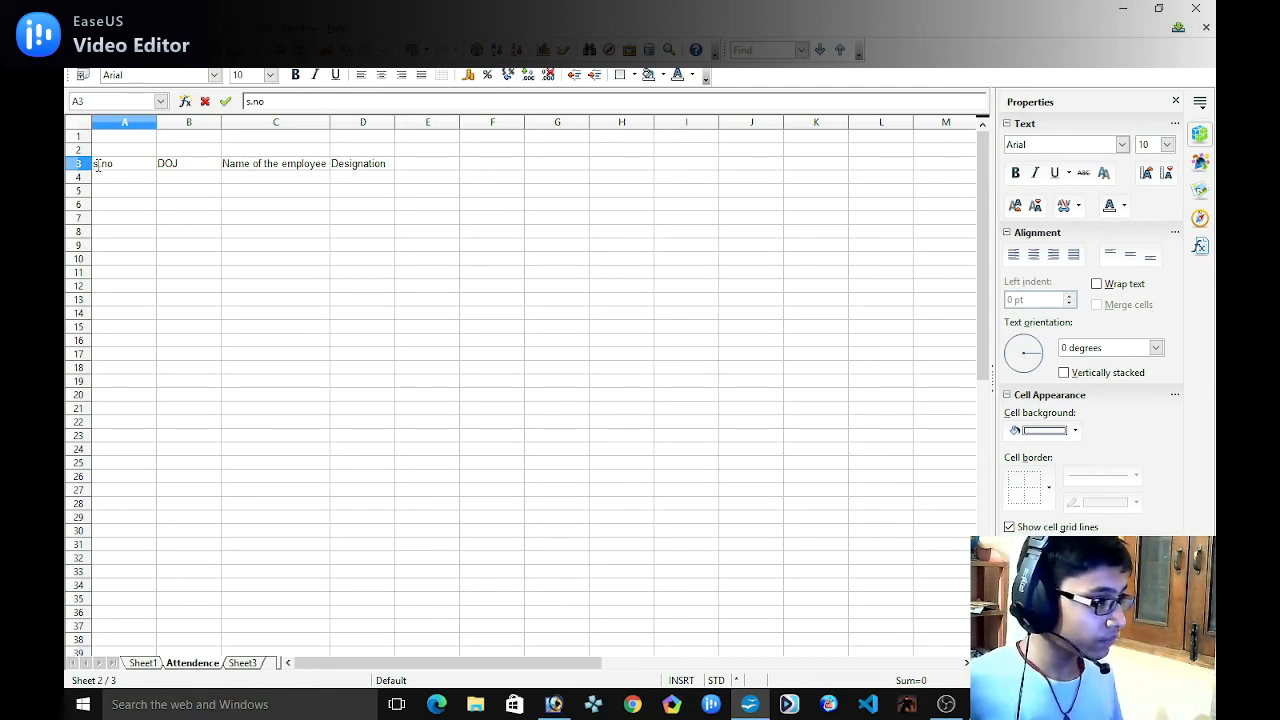
{"action": "key", "text": "BackSpace"}
{"action": "type", "text": "S"}
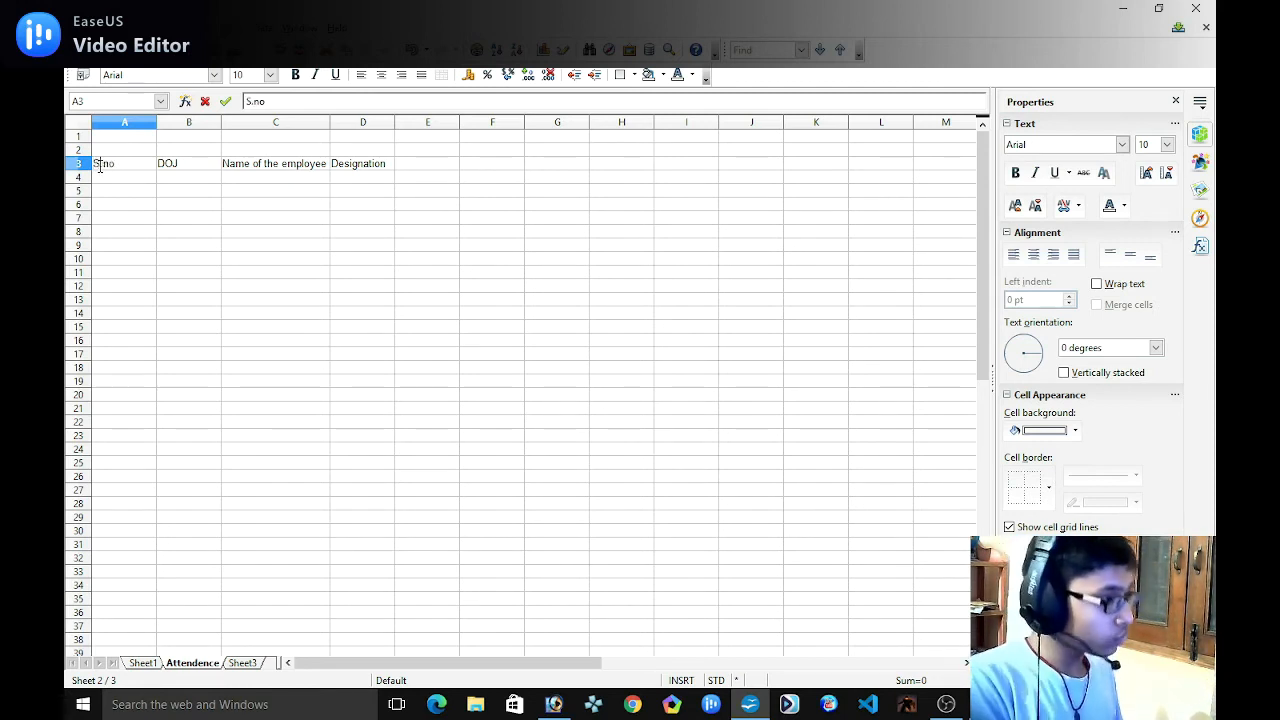
Enter 1 and 2 below the S.no heading and AutoFill the serial numbers from 1 to 10 down to cell A13.
{"action": "left_click", "coordinate": [120, 181]}
{"action": "type", "text": "1"}
{"action": "key", "text": "Return"}
{"action": "type", "text": "2"}
{"action": "left_click", "coordinate": [120, 183]}
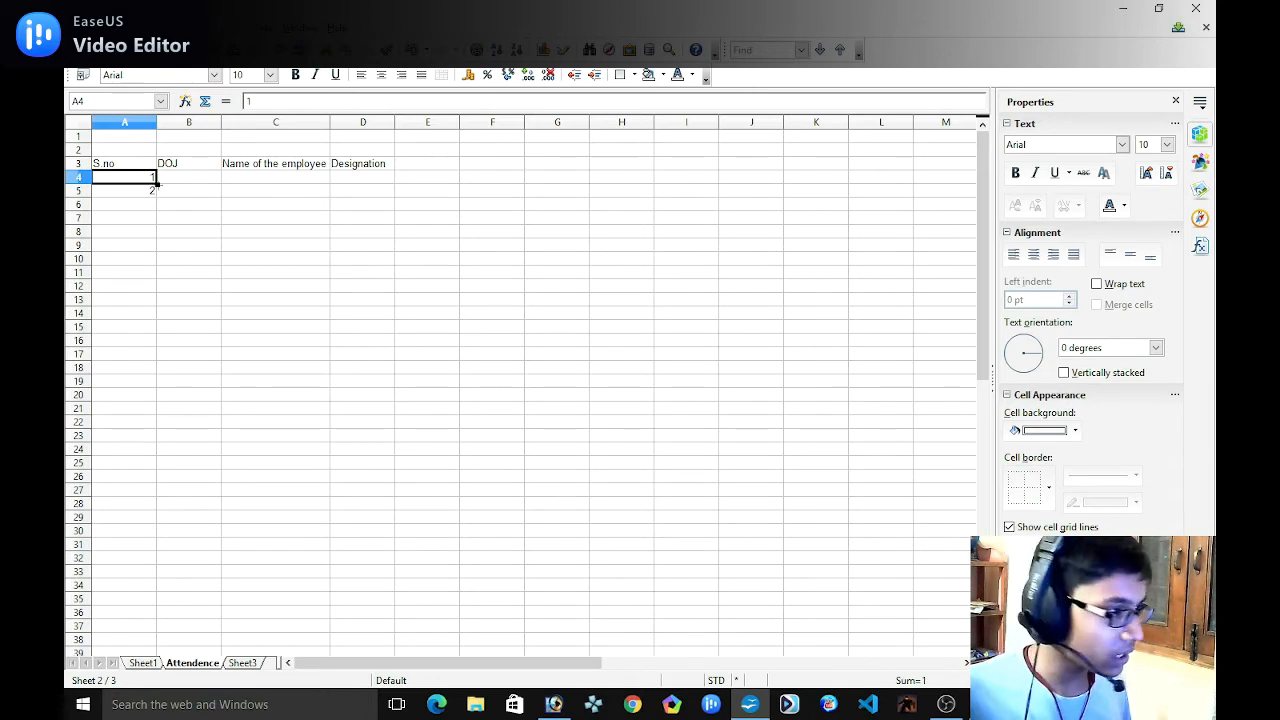
{"action": "left_click_drag", "start_coordinate": [157, 185], "coordinate": [169, 317]}
{"action": "left_click", "coordinate": [188, 180]}
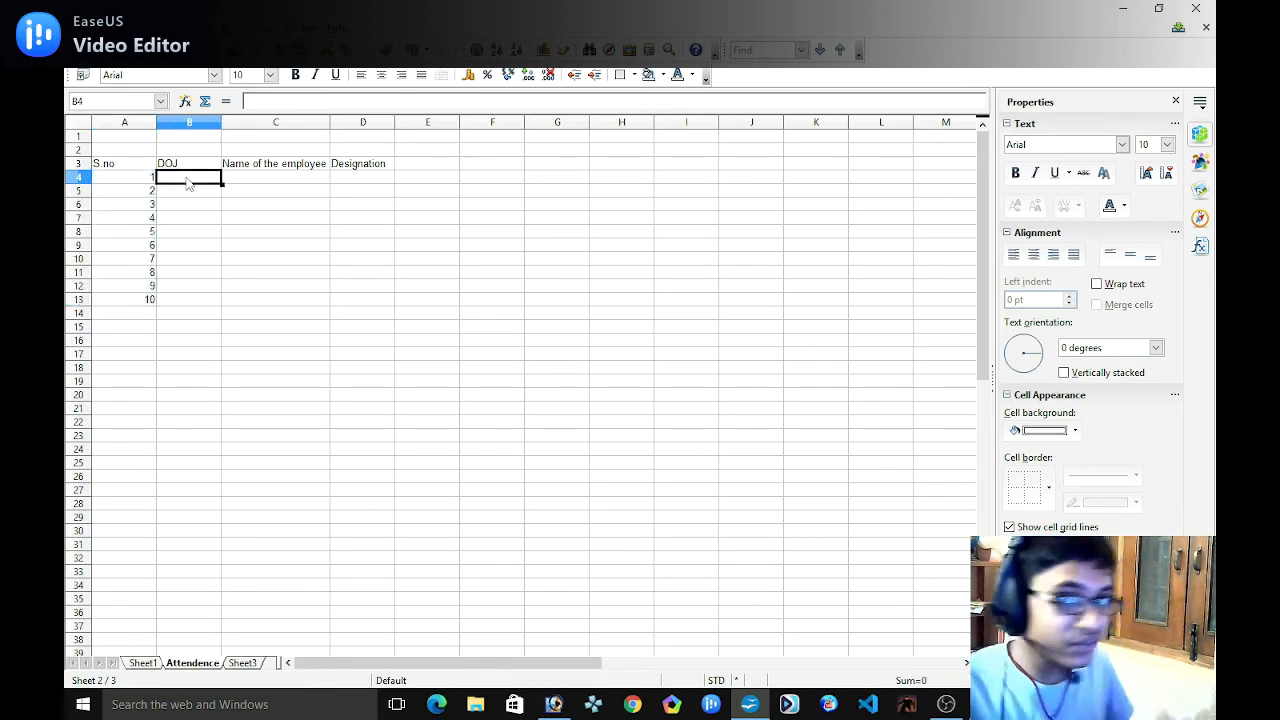
{"action": "left_click", "coordinate": [553, 704]}
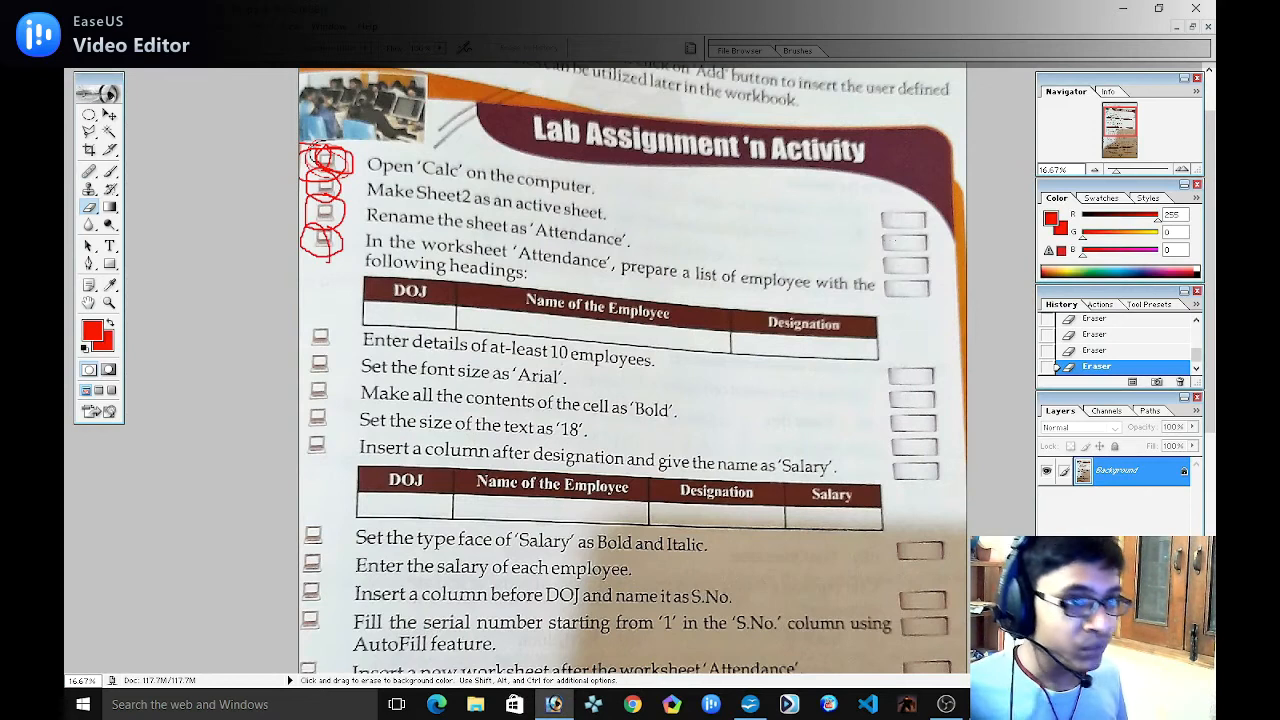
{"action": "left_click", "coordinate": [1120, 8]}
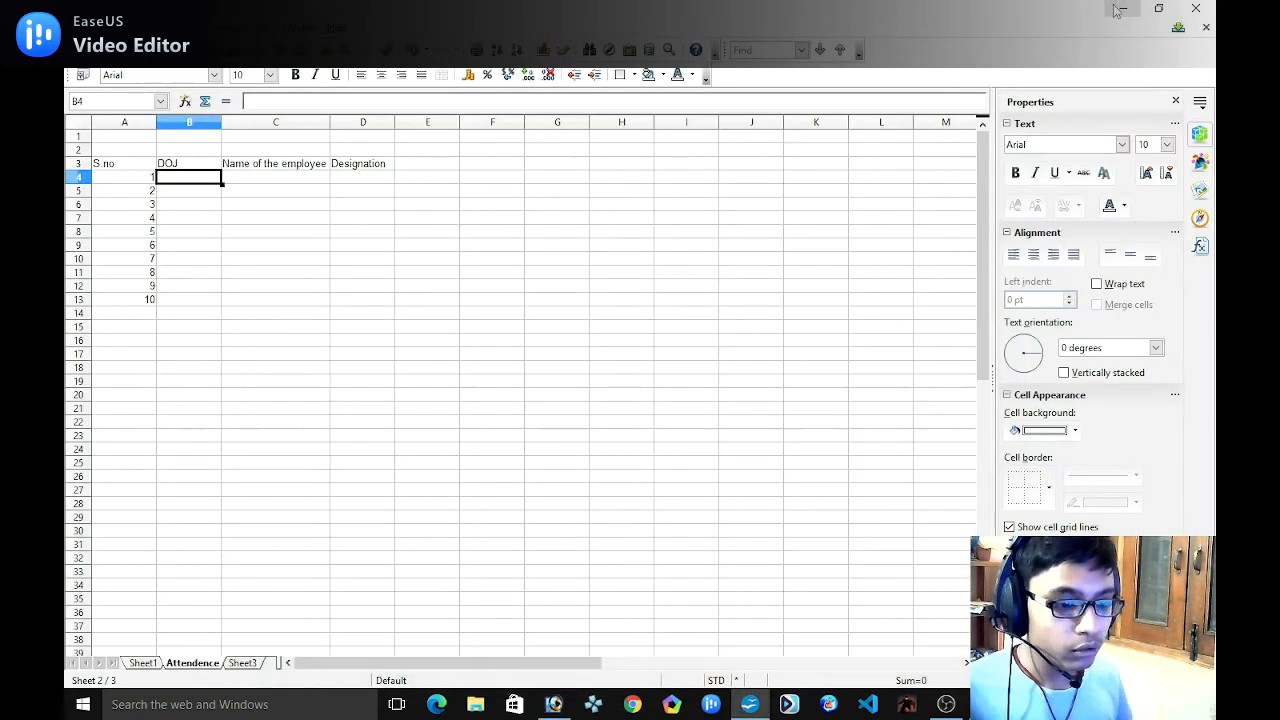
{"action": "mouse_move", "coordinate": [945, 708]}
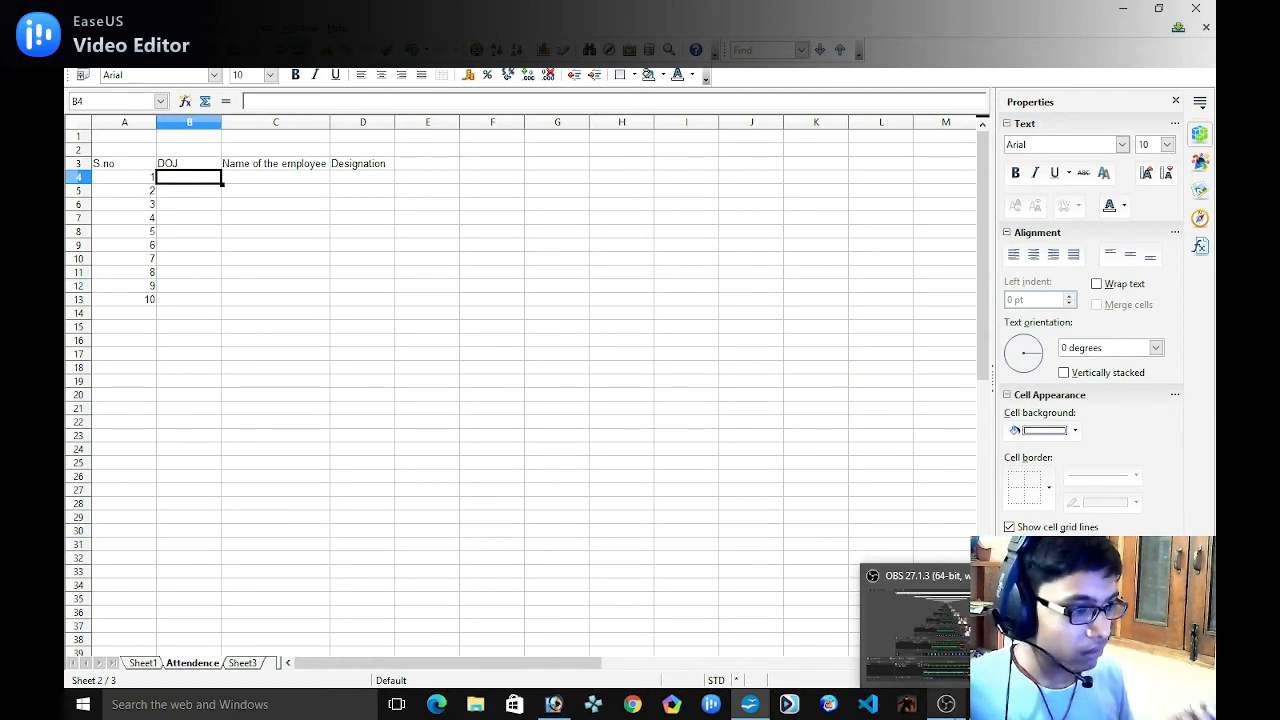
{"action": "left_click", "coordinate": [945, 705]}
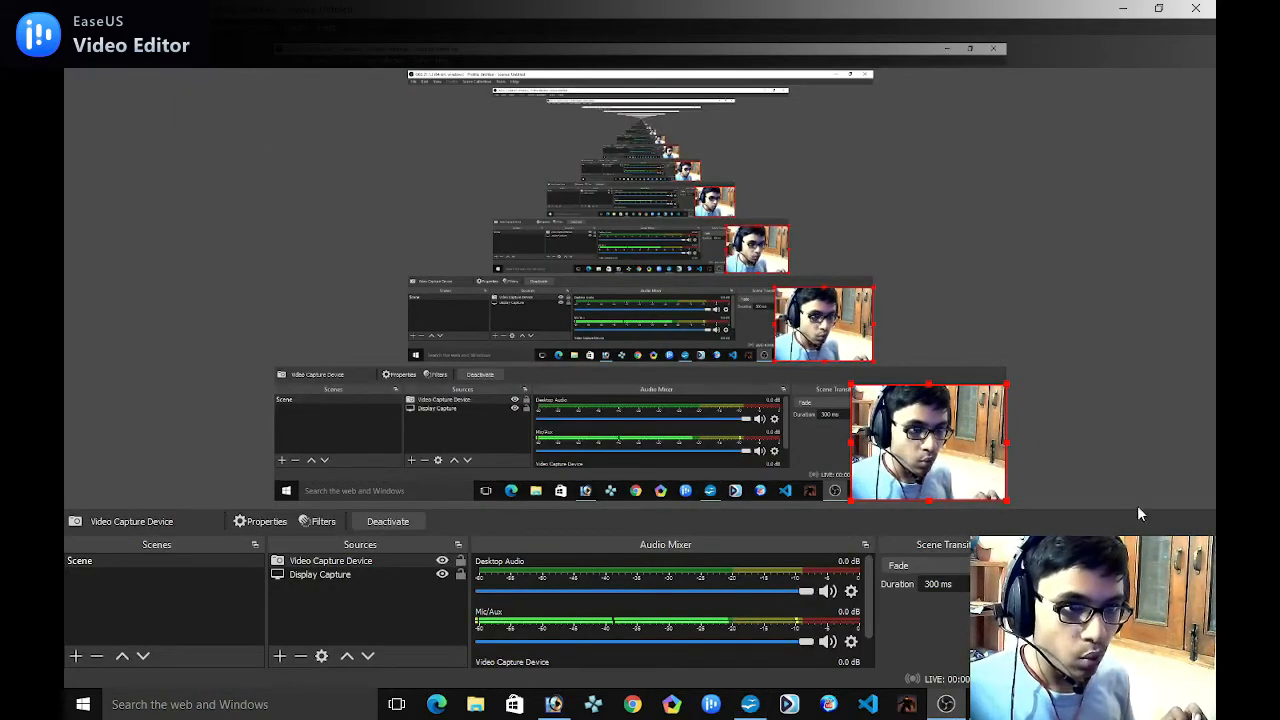
{"action": "left_click", "coordinate": [1123, 9]}
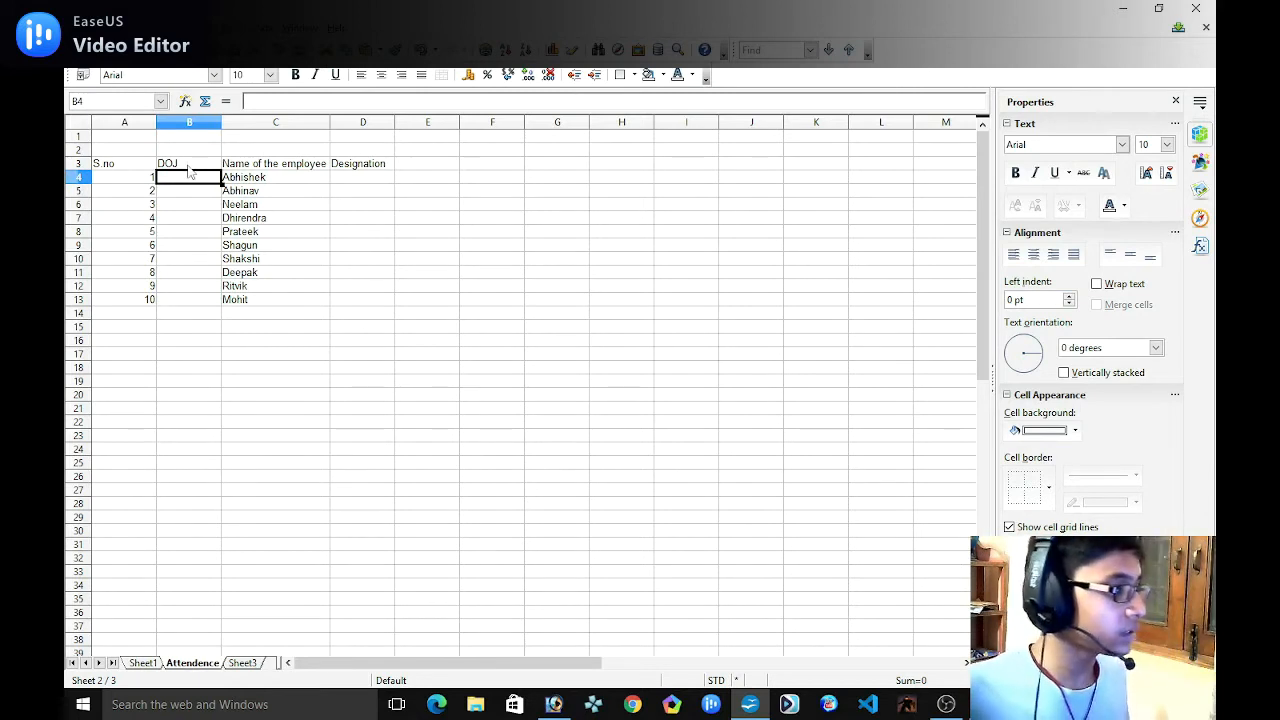
Replace the DOJ heading in cell B3 with "D.O.B".
{"action": "left_click", "coordinate": [188, 167]}
{"action": "key", "text": "Delete"}
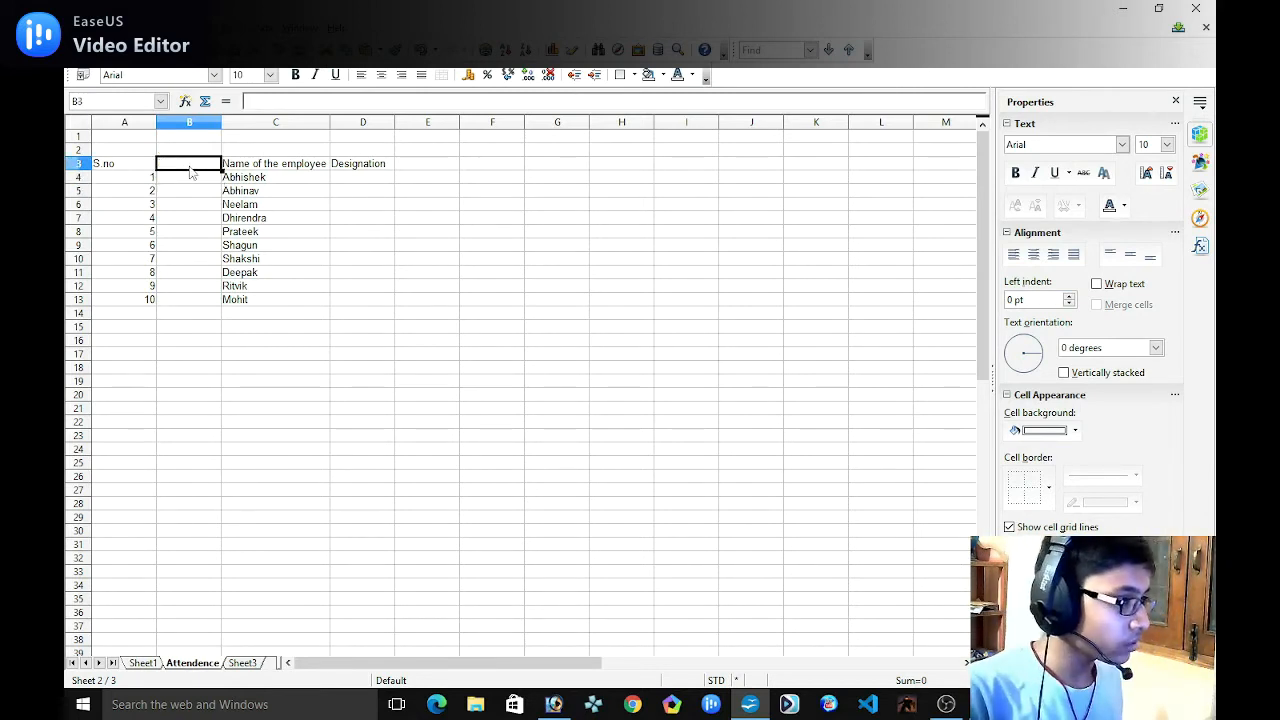
{"action": "type", "text": "D"}
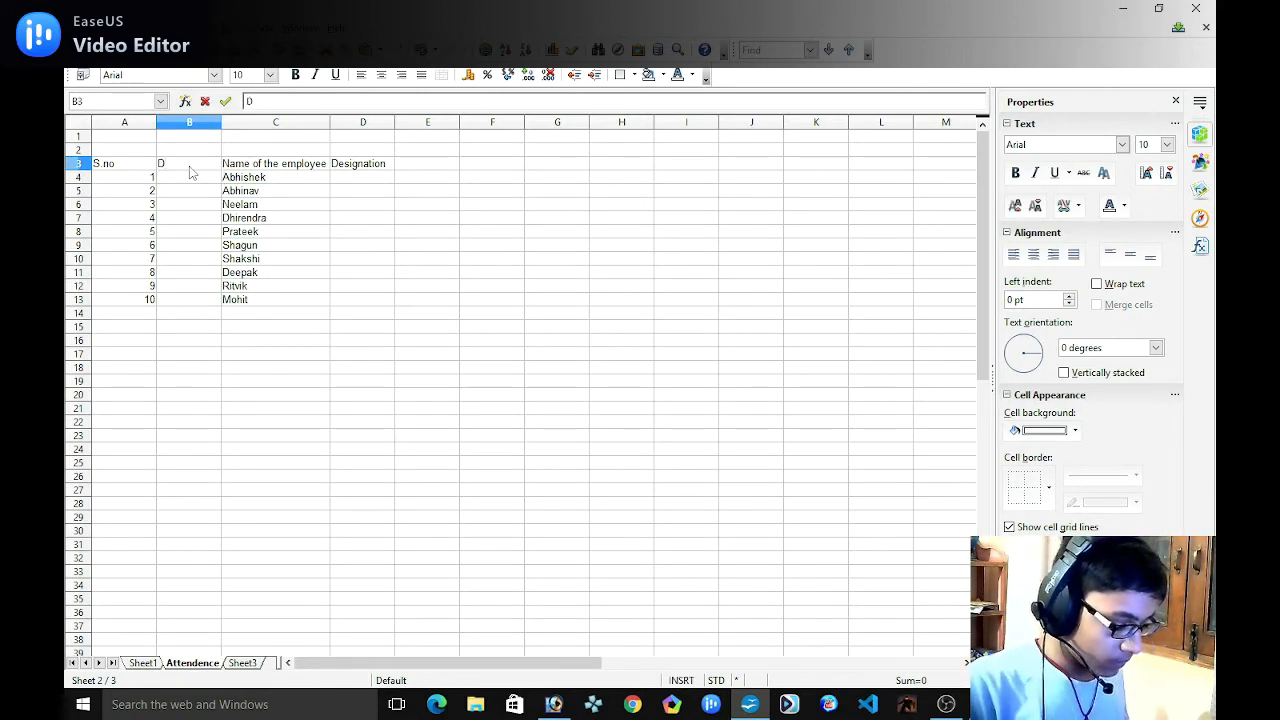
{"action": "type", "text": ".O.B"}
{"action": "left_click", "coordinate": [190, 181]}
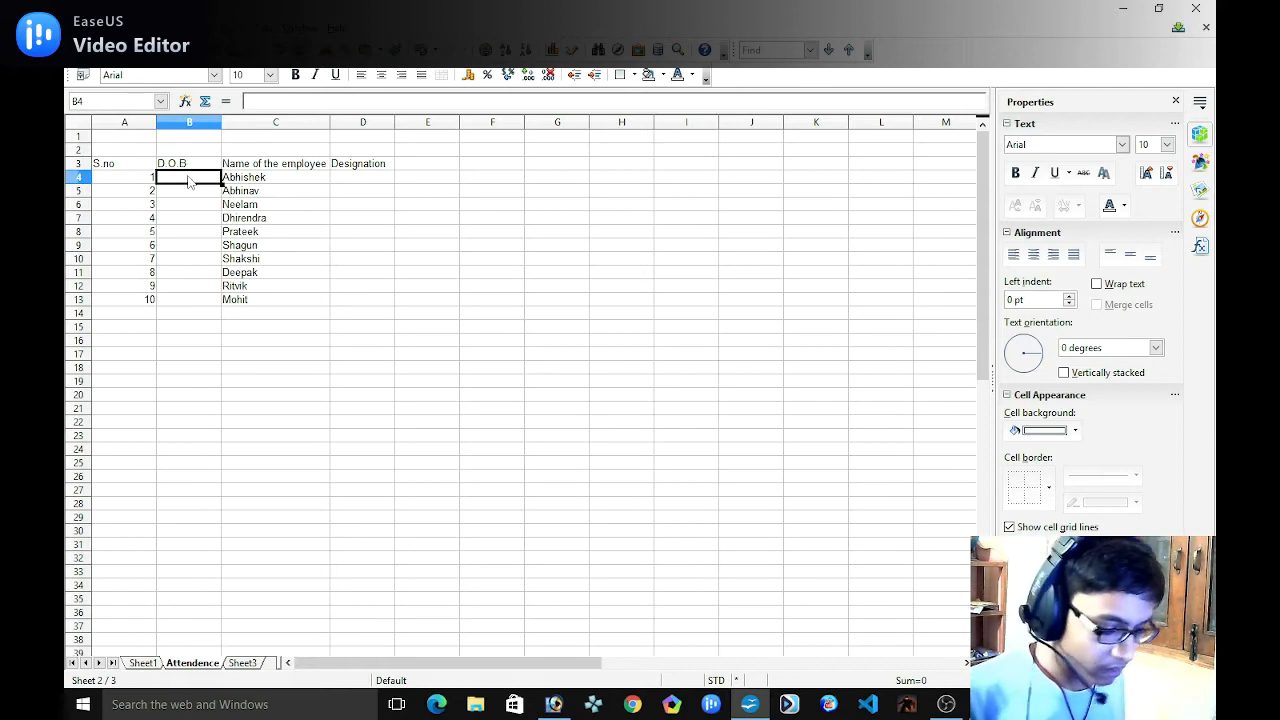
Enter the placeholder **** in cell B4 below the D.O.B heading and copy that text.
{"action": "type", "text": "003"}
{"action": "key", "text": "BackSpace"}
{"action": "key", "text": "BackSpace"}
{"action": "key", "text": "BackSpace"}
{"action": "type", "text": "****"}
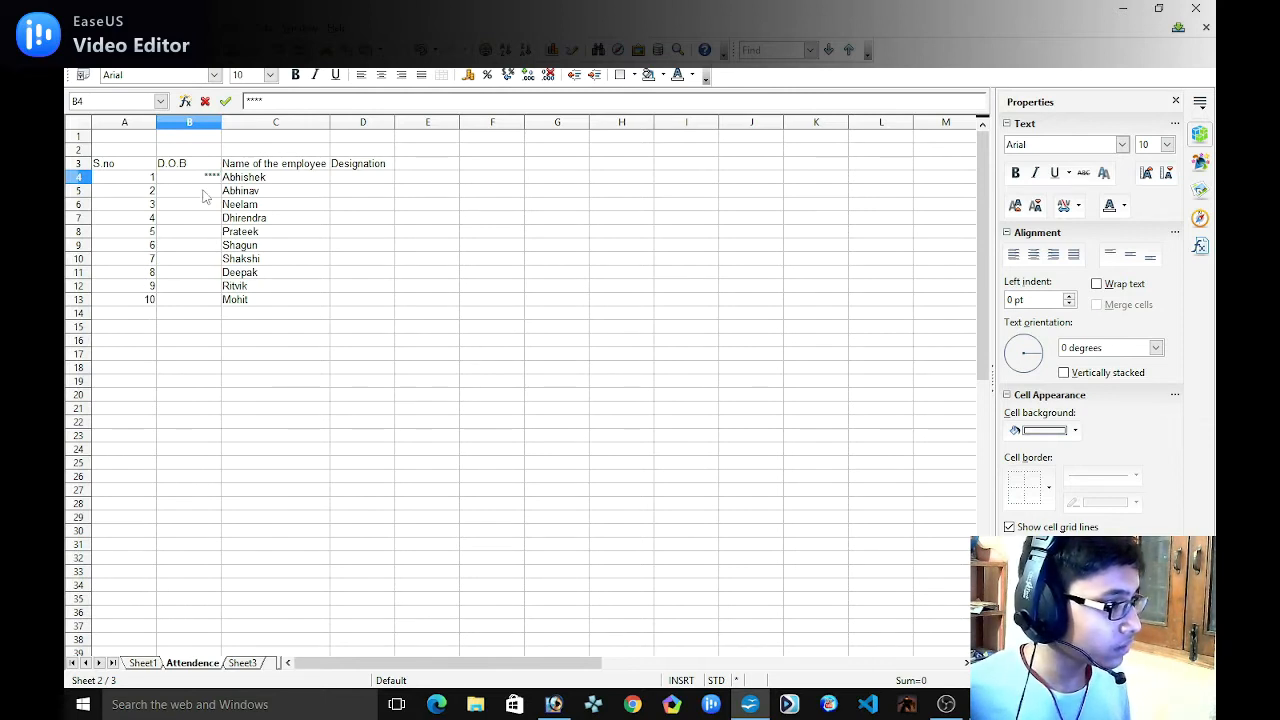
{"action": "left_click_drag", "start_coordinate": [204, 177], "coordinate": [222, 178]}
{"action": "key", "text": "BackSpace"}
{"action": "type", "text": "****"}
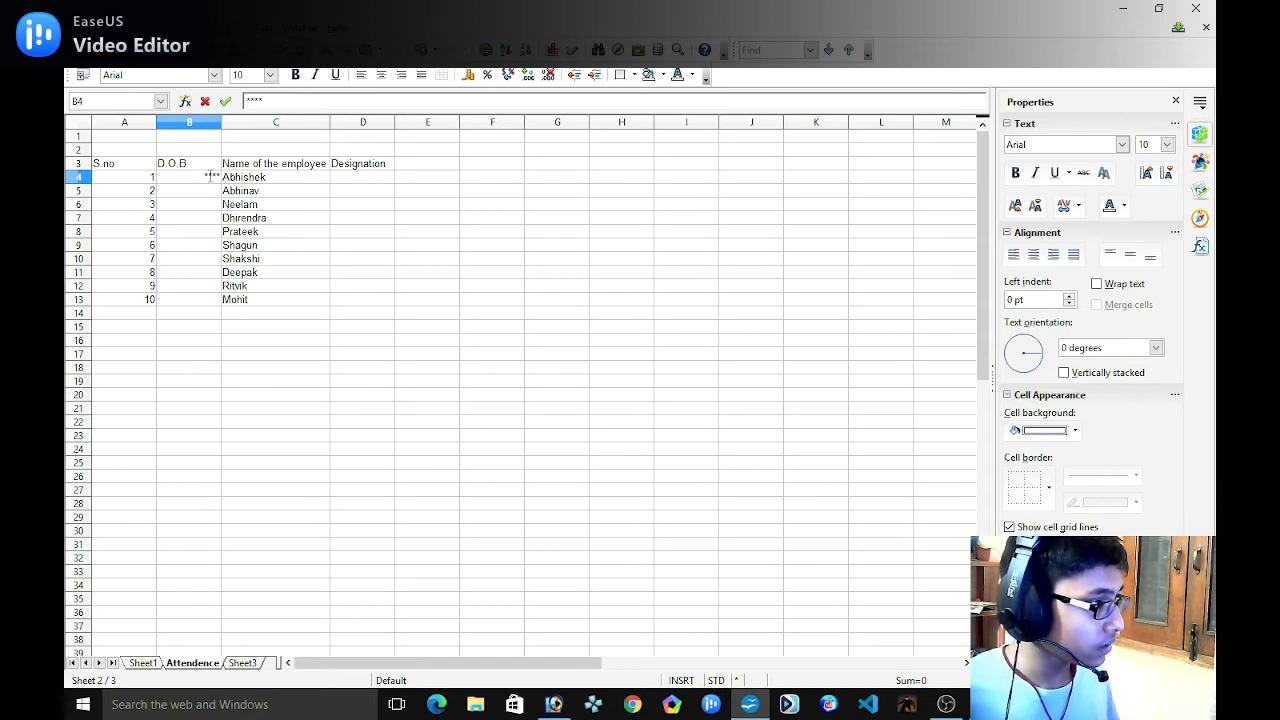
{"action": "left_click_drag", "start_coordinate": [204, 177], "coordinate": [224, 178]}
{"action": "key", "text": "ctrl+c"}
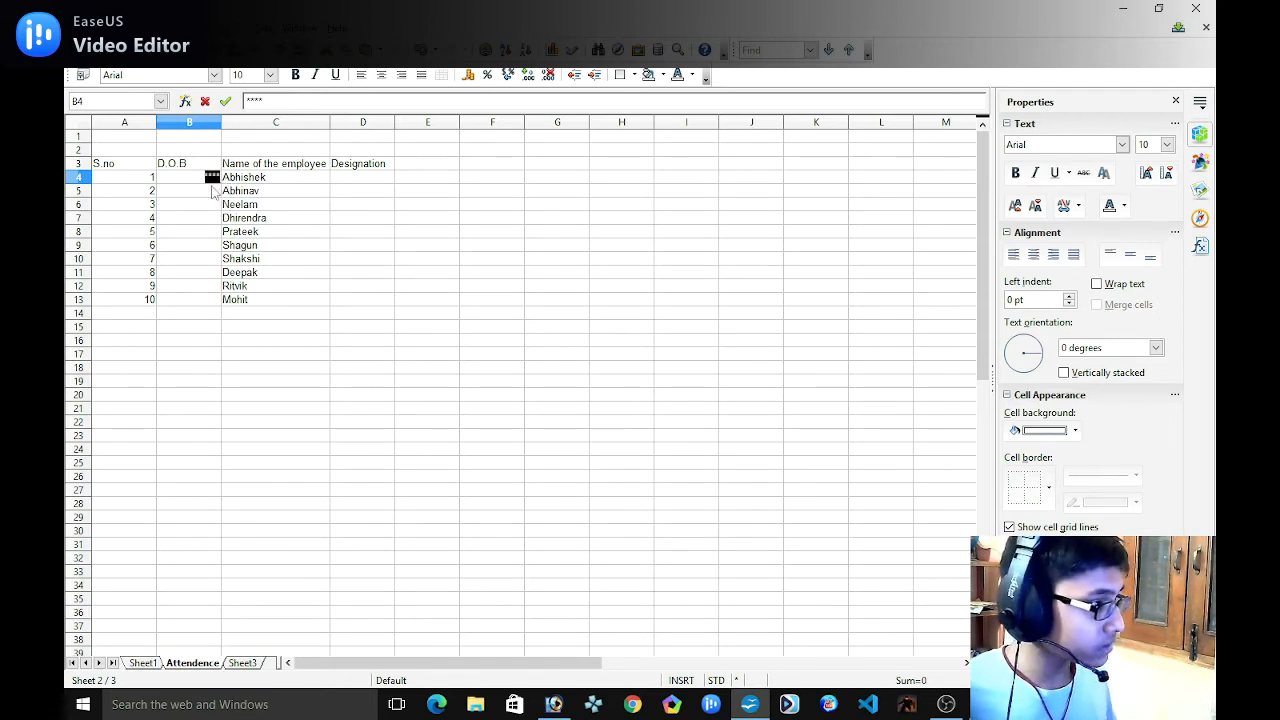
Paste the copied **** placeholder into the D.O.B cells B13, B12, B11 and B10.
{"action": "left_click", "coordinate": [213, 193]}
{"action": "left_click_drag", "start_coordinate": [212, 206], "coordinate": [205, 300]}
{"action": "key", "text": "ctrl+v"}
{"action": "left_click", "coordinate": [199, 287]}
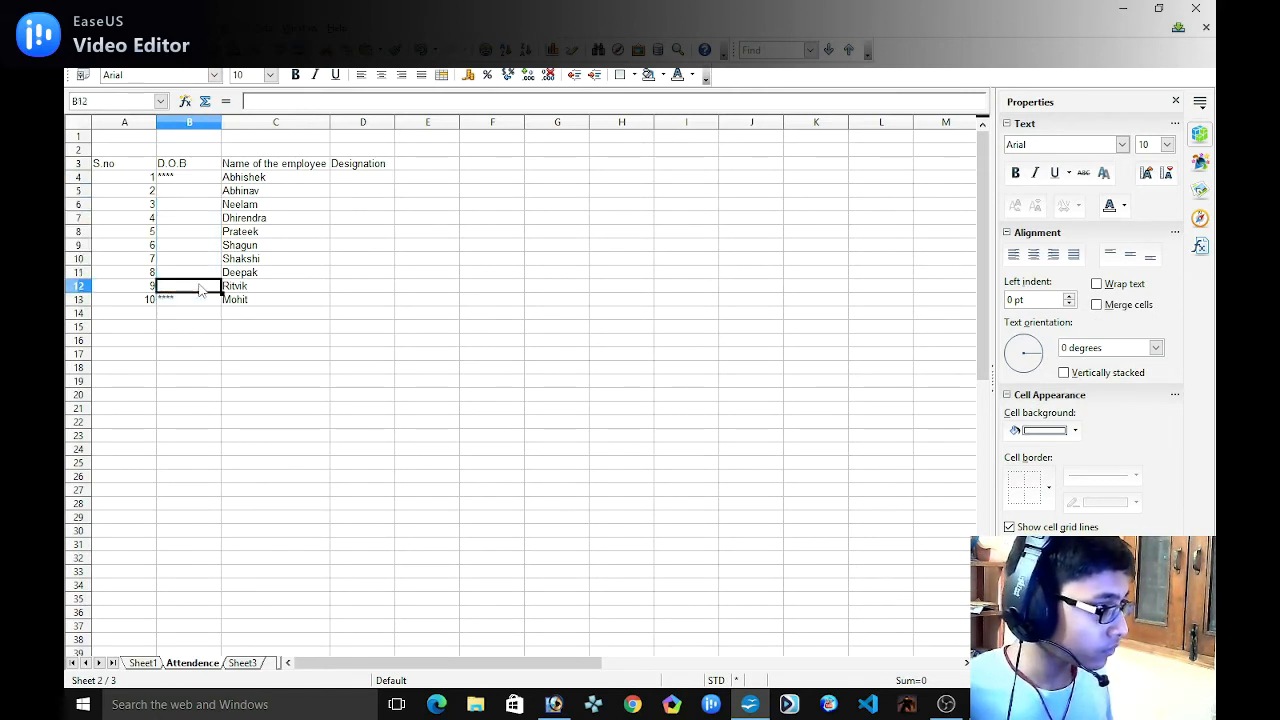
{"action": "key", "text": "ctrl+v"}
{"action": "left_click", "coordinate": [197, 273]}
{"action": "key", "text": "ctrl+v"}
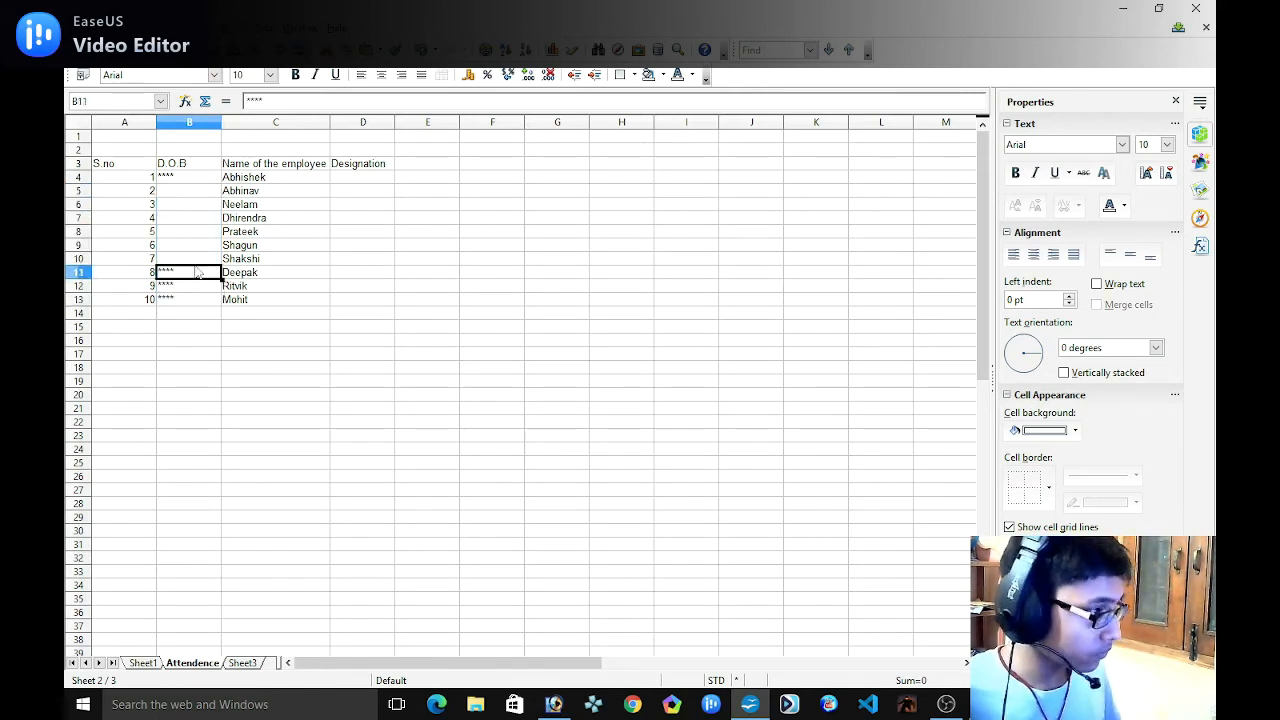
{"action": "left_click", "coordinate": [195, 260]}
{"action": "key", "text": "ctrl+v"}
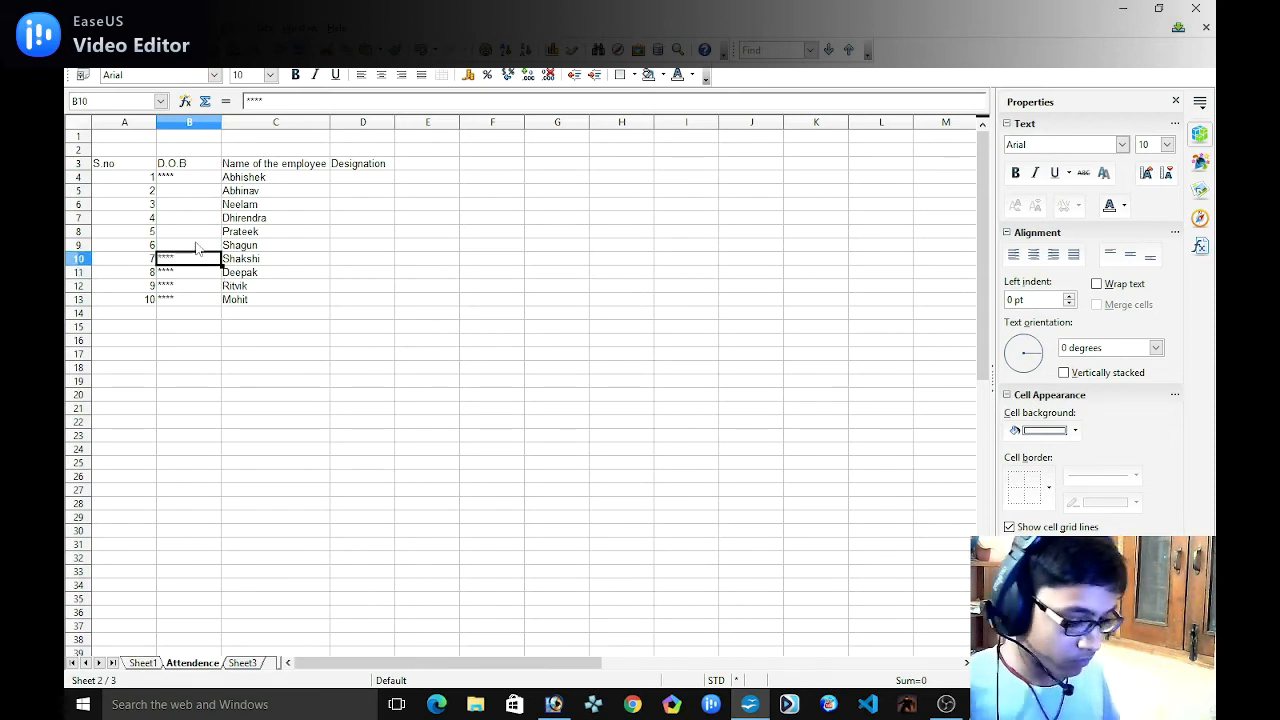
Paste the **** placeholder into the remaining empty D.O.B cells from B9 up to B5.
{"action": "key", "text": "ctrl+Up"}
{"action": "key", "text": "ctrl+Down"}
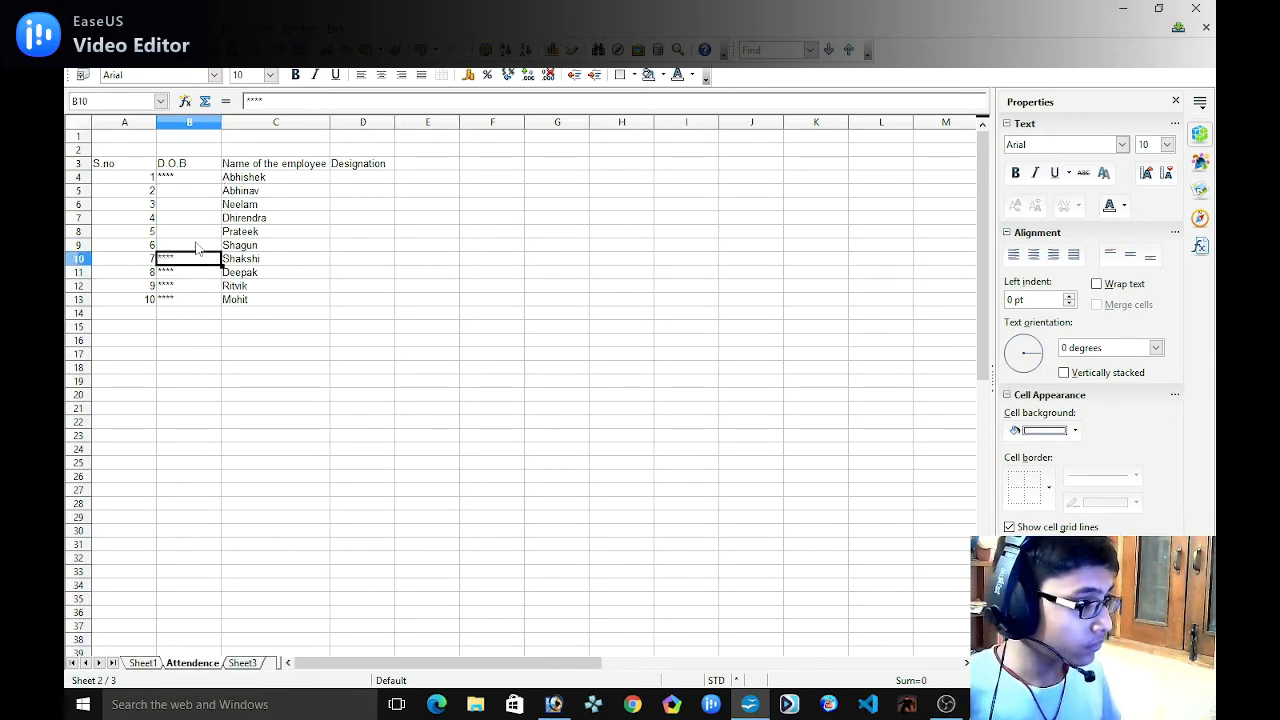
{"action": "left_click", "coordinate": [197, 249]}
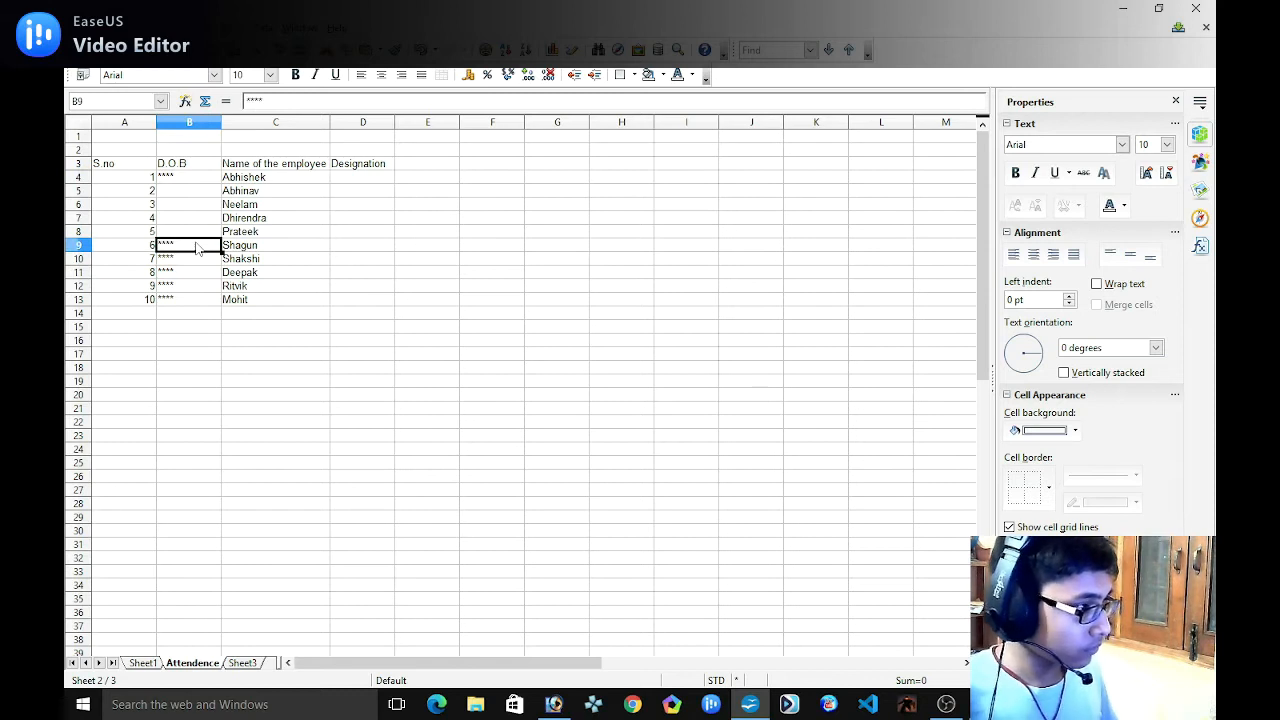
{"action": "key", "text": "Up"}
{"action": "key", "text": "ctrl+v"}
{"action": "key", "text": "Up"}
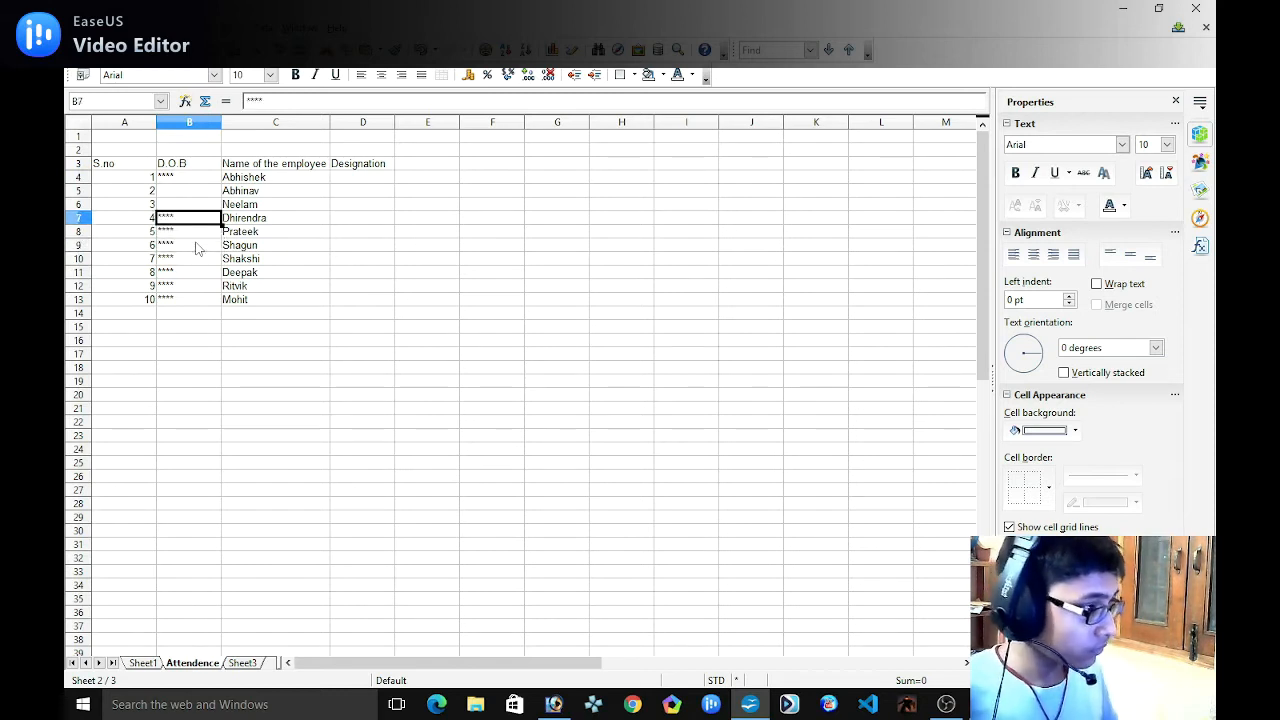
{"action": "key", "text": "Up"}
{"action": "key", "text": "Up"}
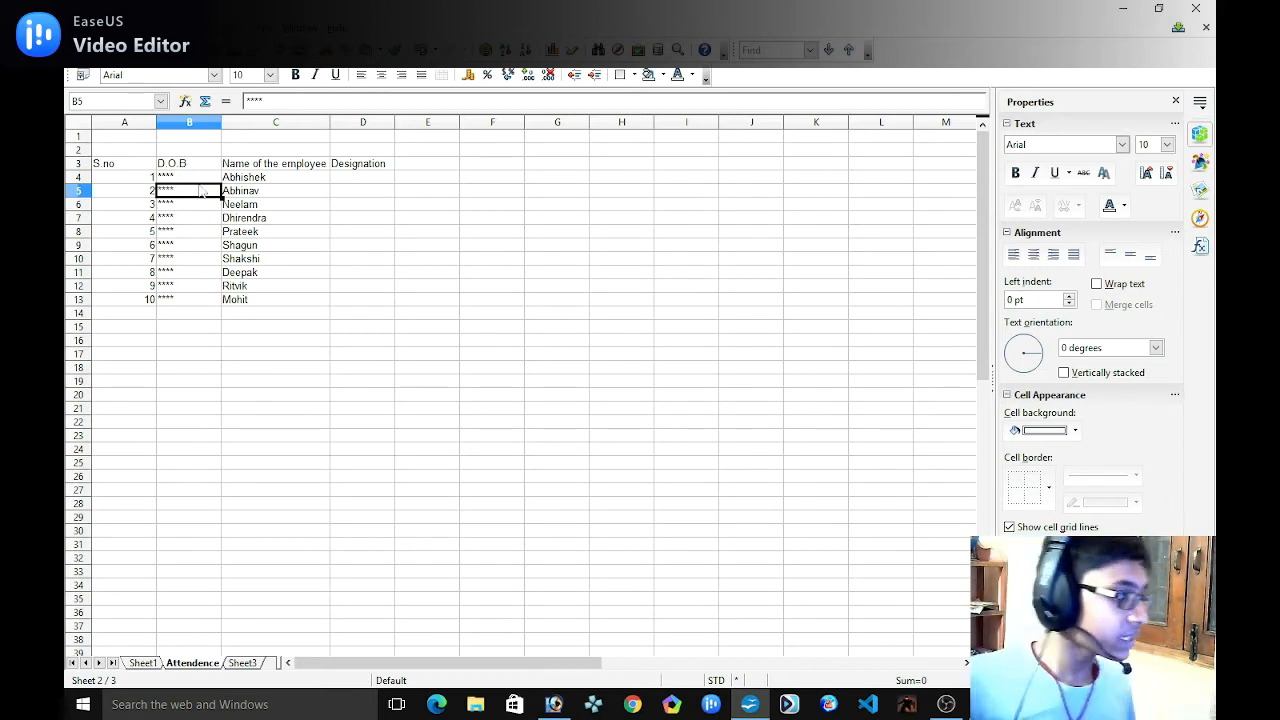
Enter the designations "Mnager" in cell D4 and "Monitor" in cell D5.
{"action": "left_click", "coordinate": [351, 181]}
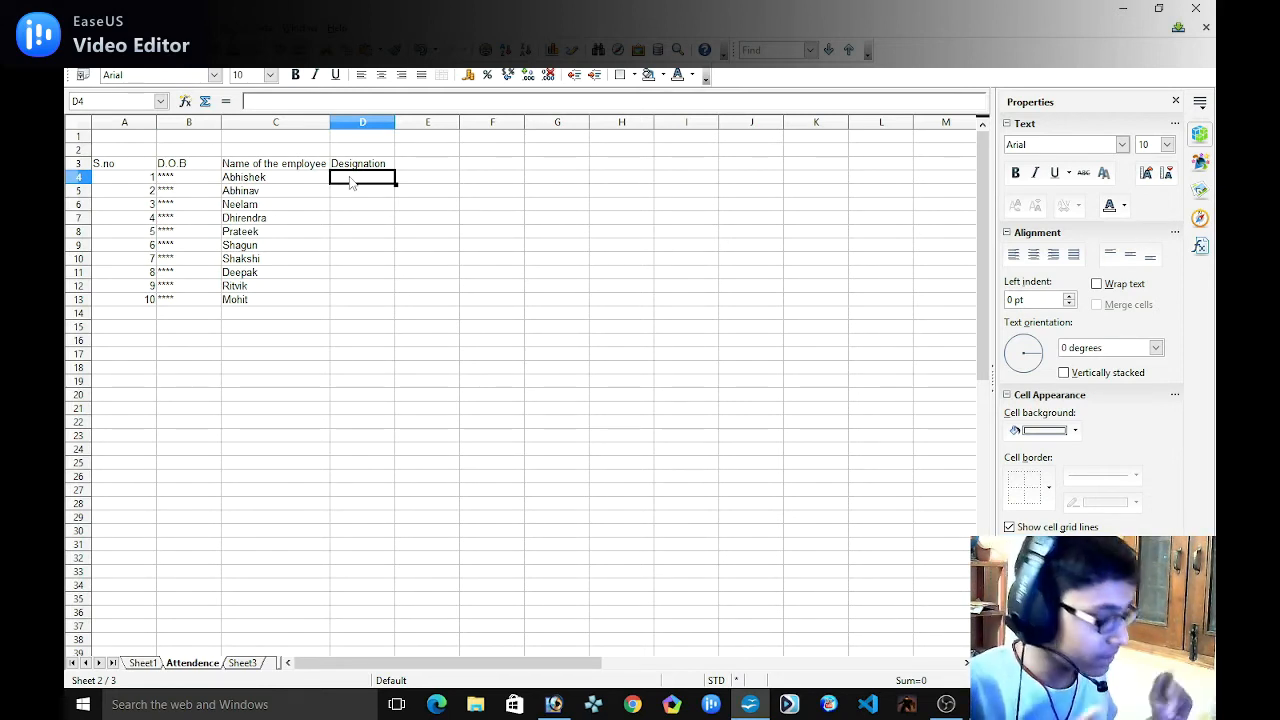
{"action": "type", "text": "M"}
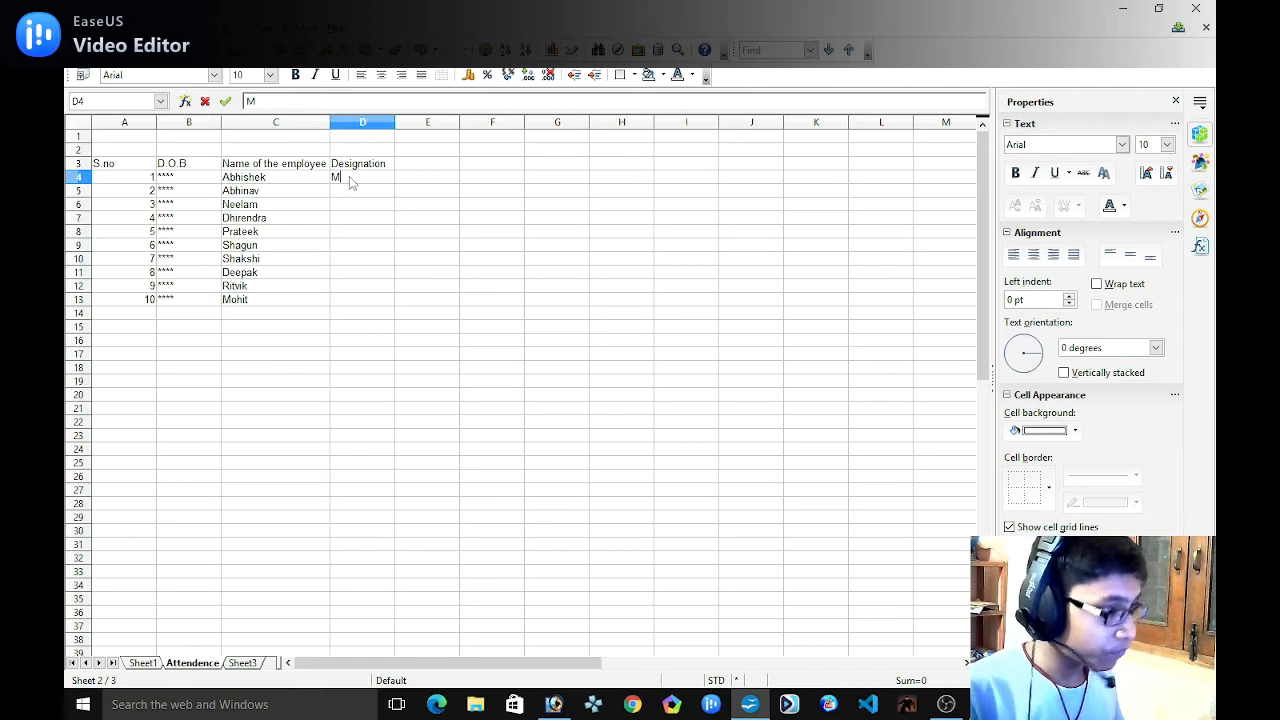
{"action": "type", "text": "nager"}
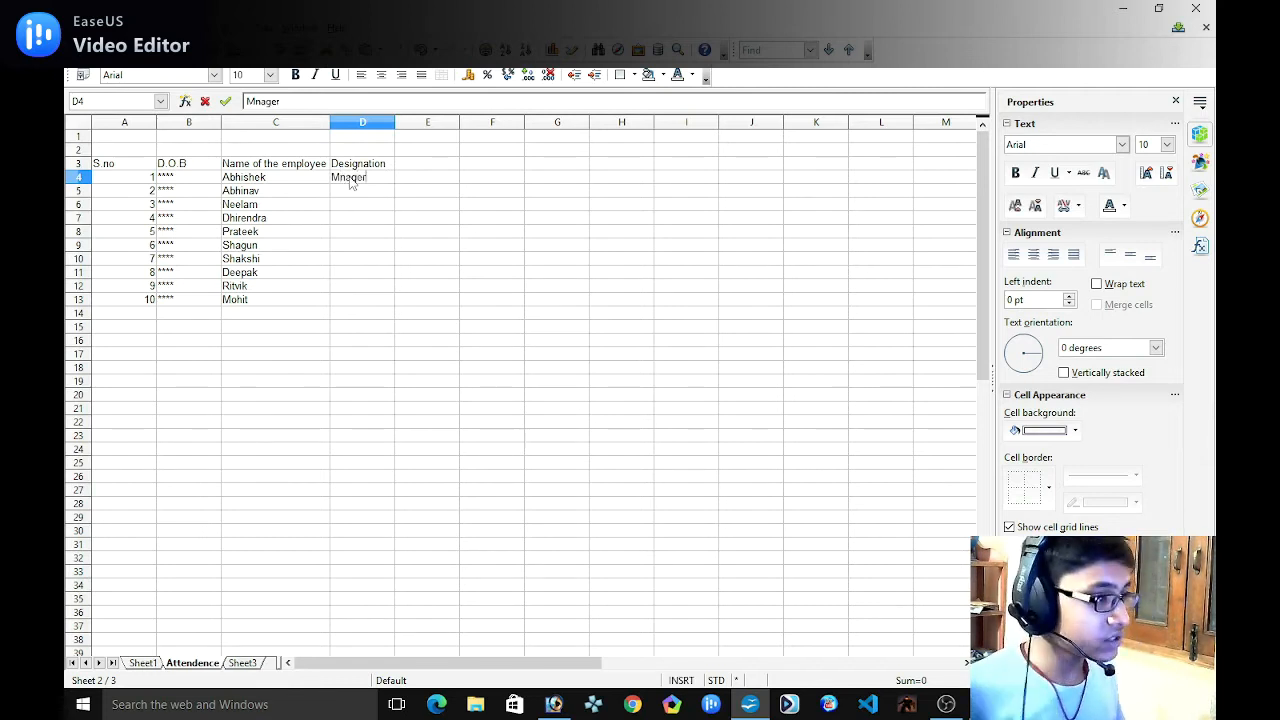
{"action": "left_click", "coordinate": [340, 195]}
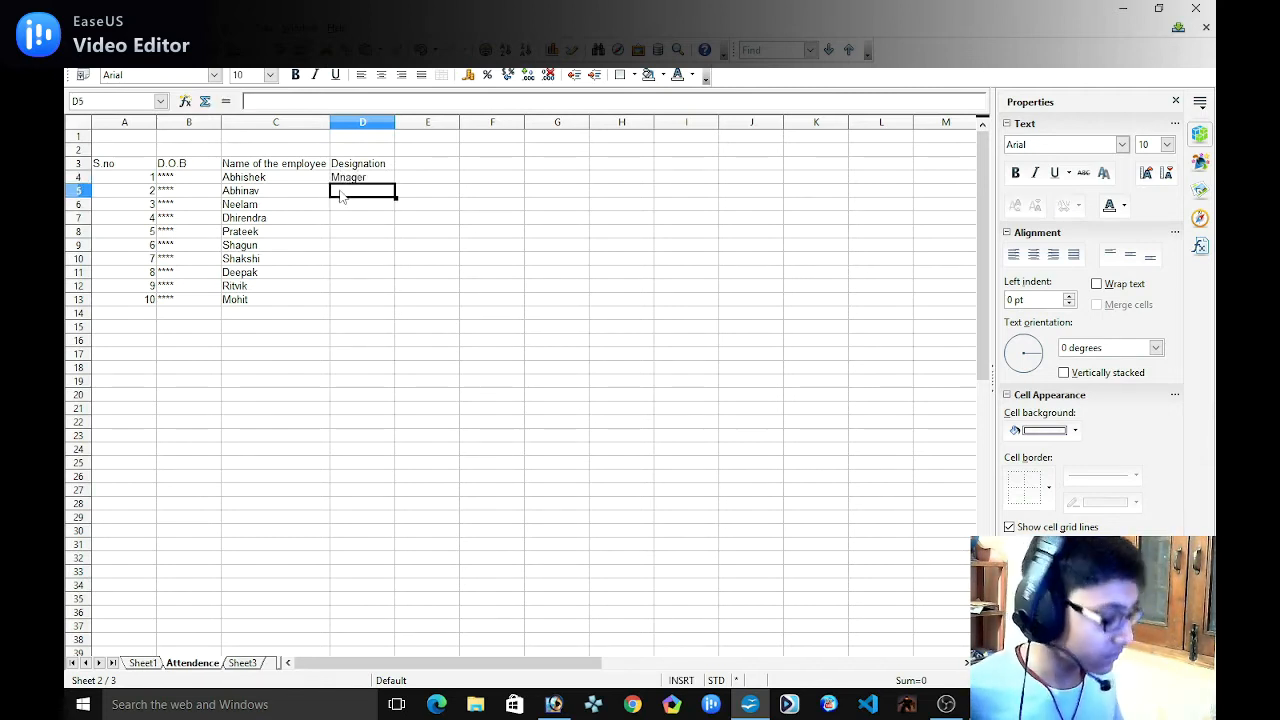
{"action": "type", "text": "monitor"}
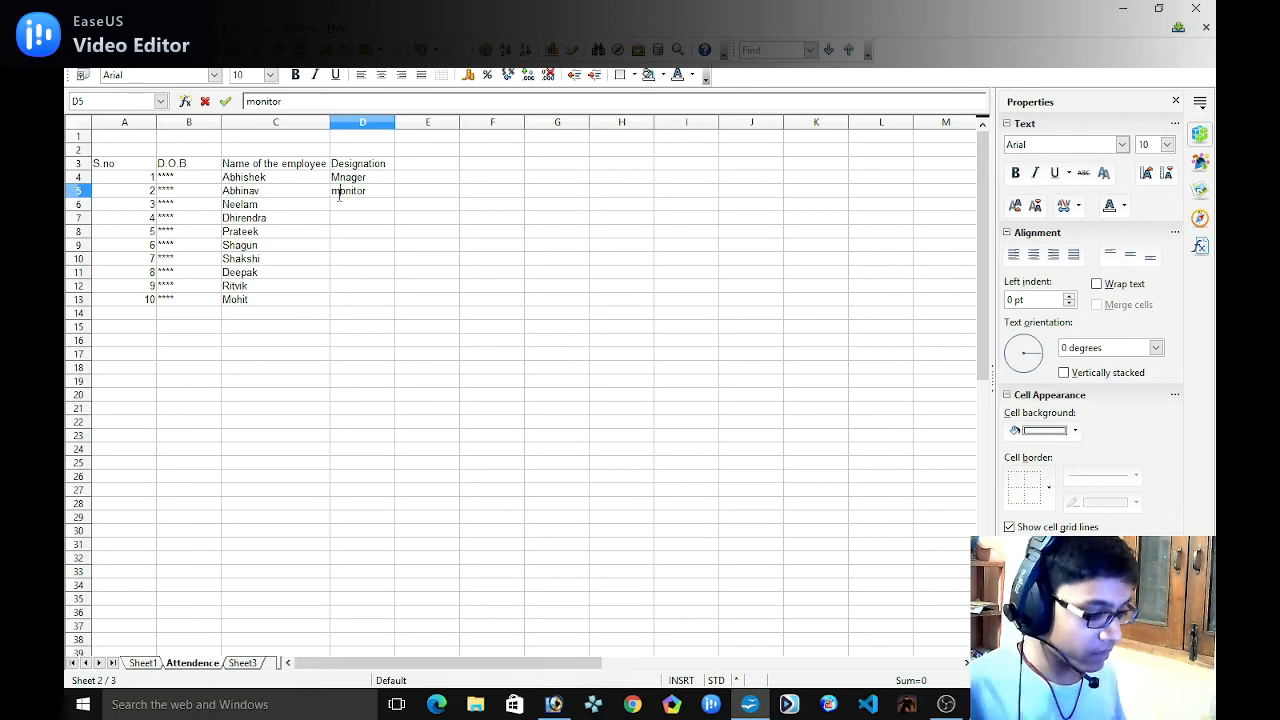
{"action": "key", "text": "BackSpace"}
{"action": "type", "text": "M"}
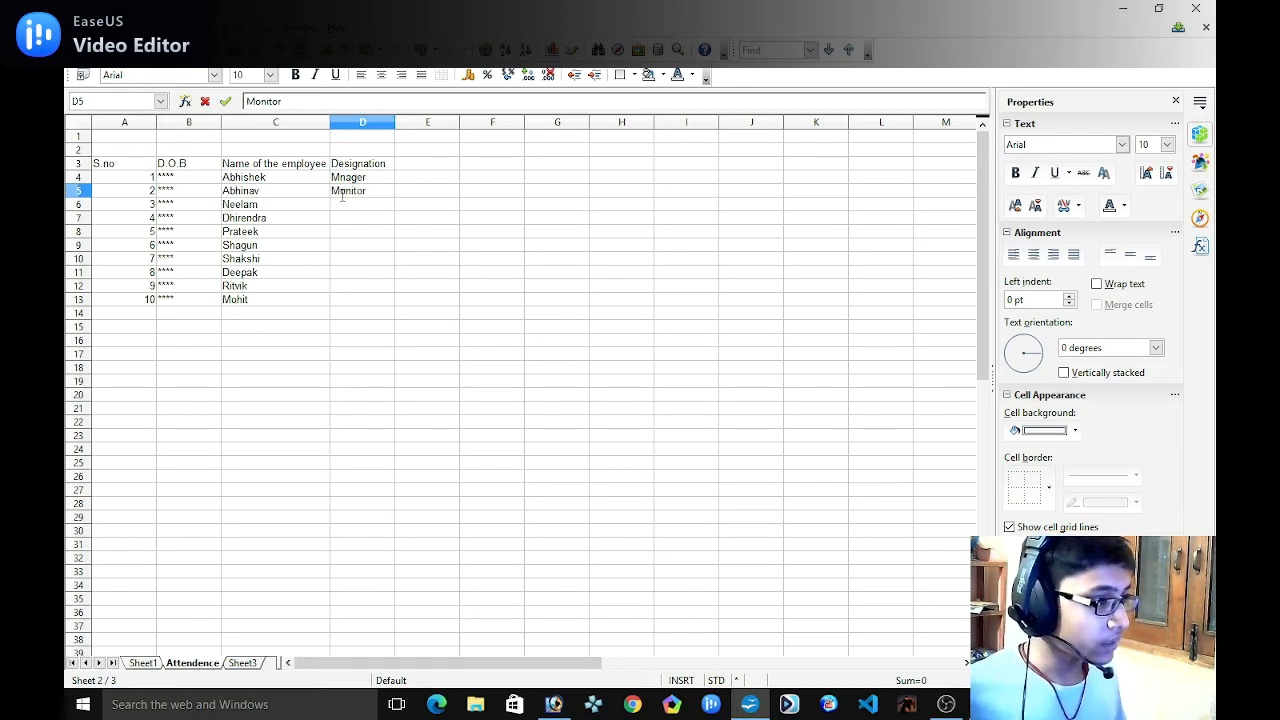
Enter the designations "Cooking" in cell D6 and "Contract" in cell D7.
{"action": "left_click", "coordinate": [348, 207]}
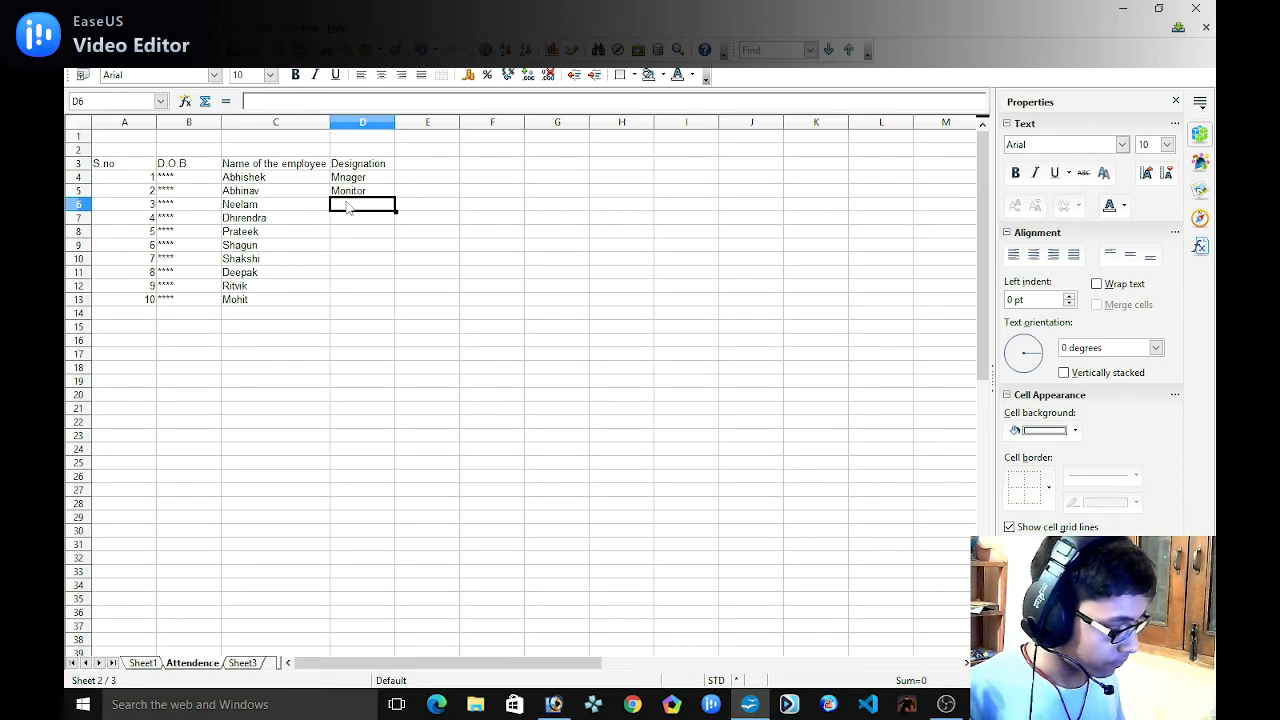
{"action": "type", "text": "C"}
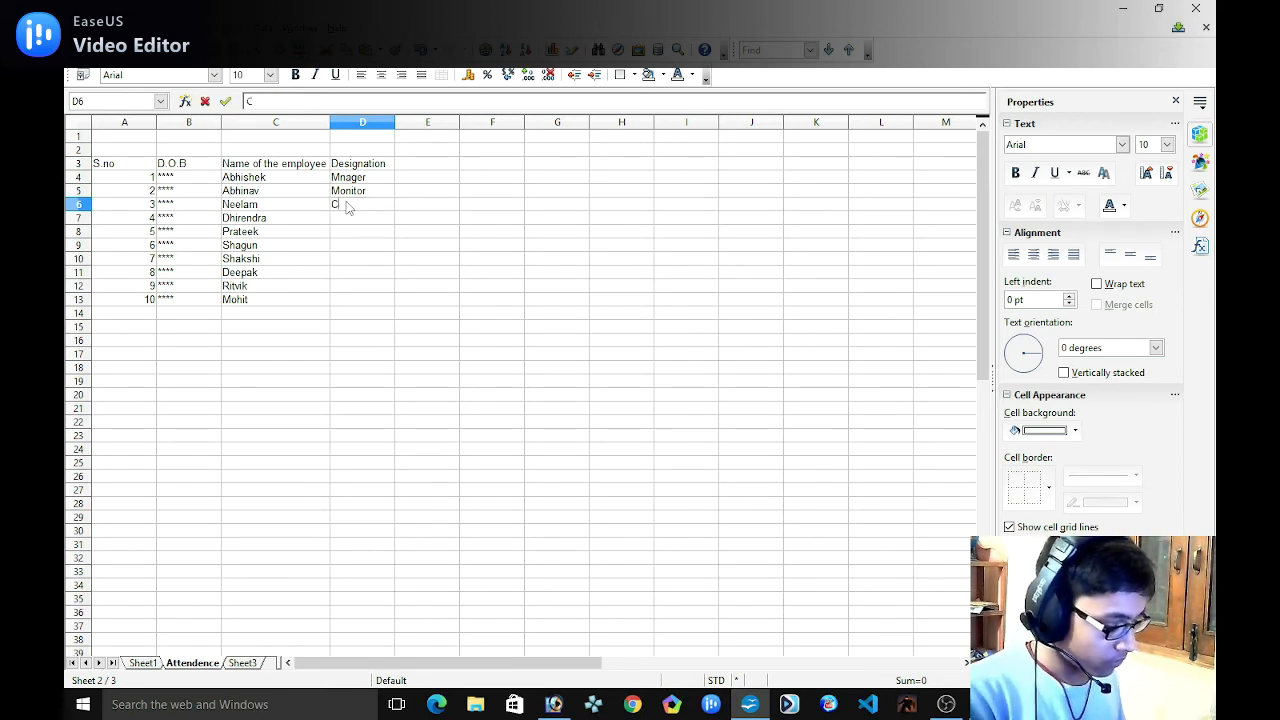
{"action": "type", "text": "ooking"}
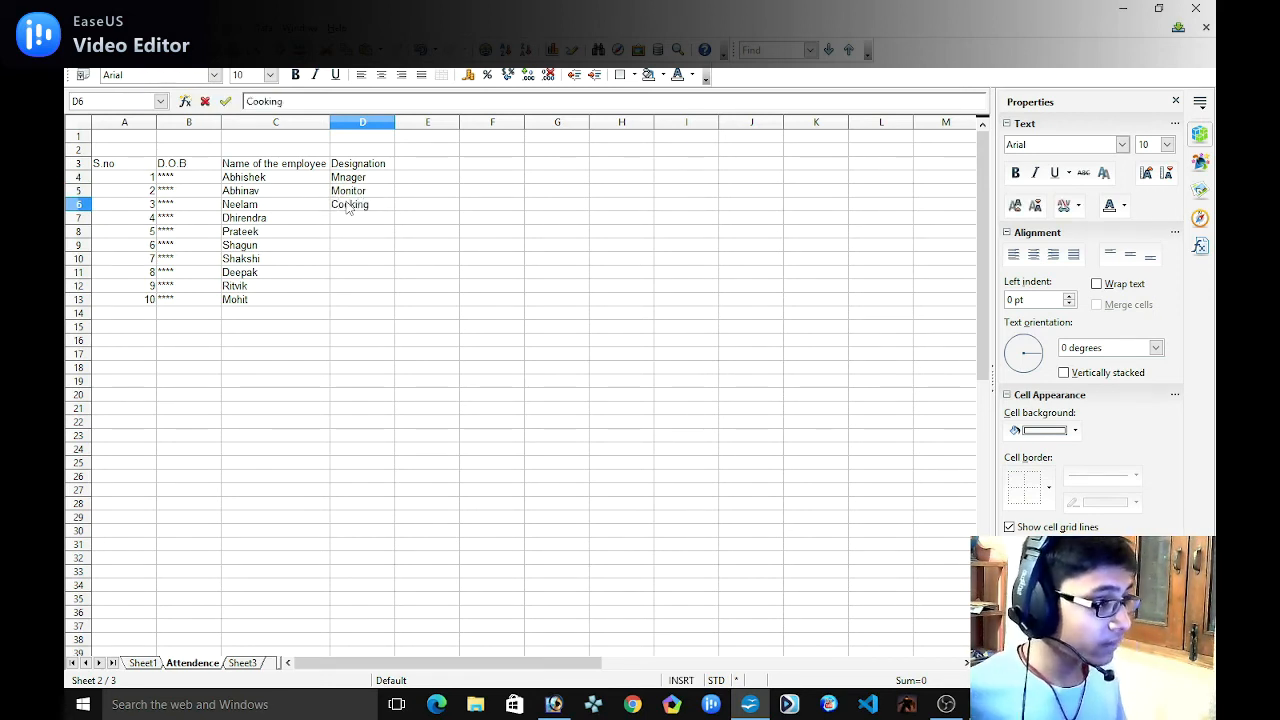
{"action": "left_click", "coordinate": [357, 222]}
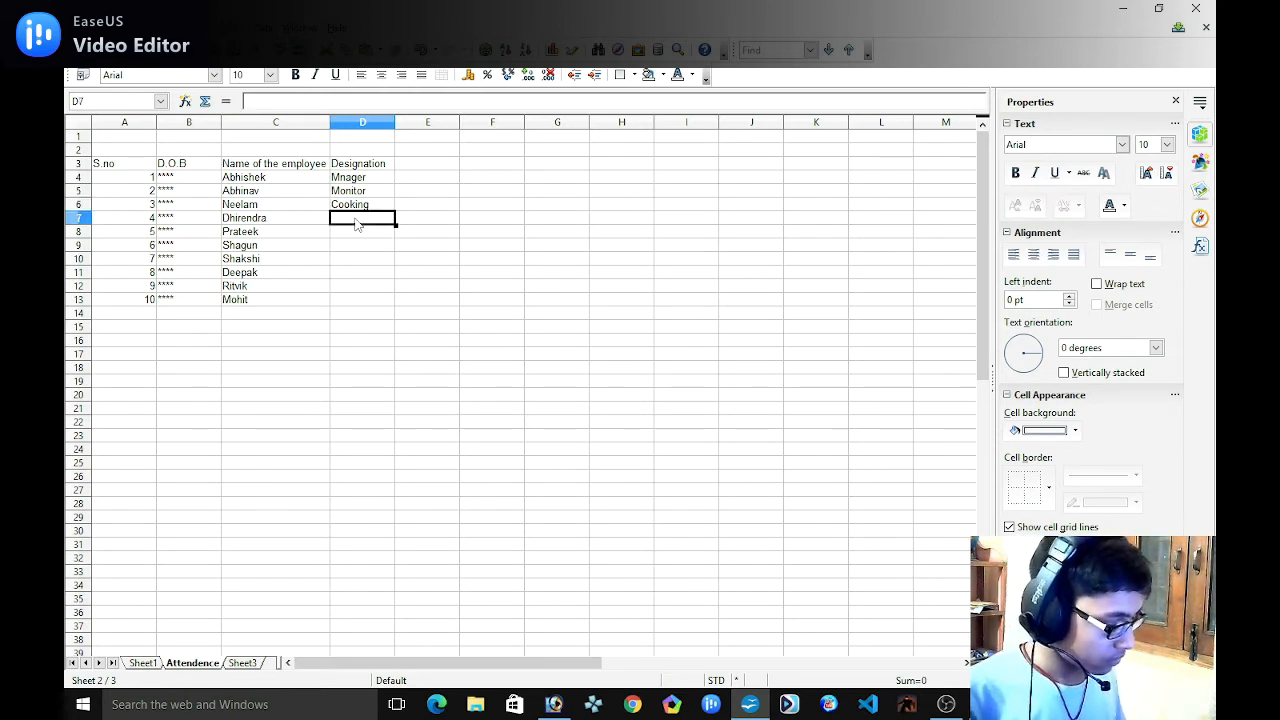
{"action": "type", "text": "Contract"}
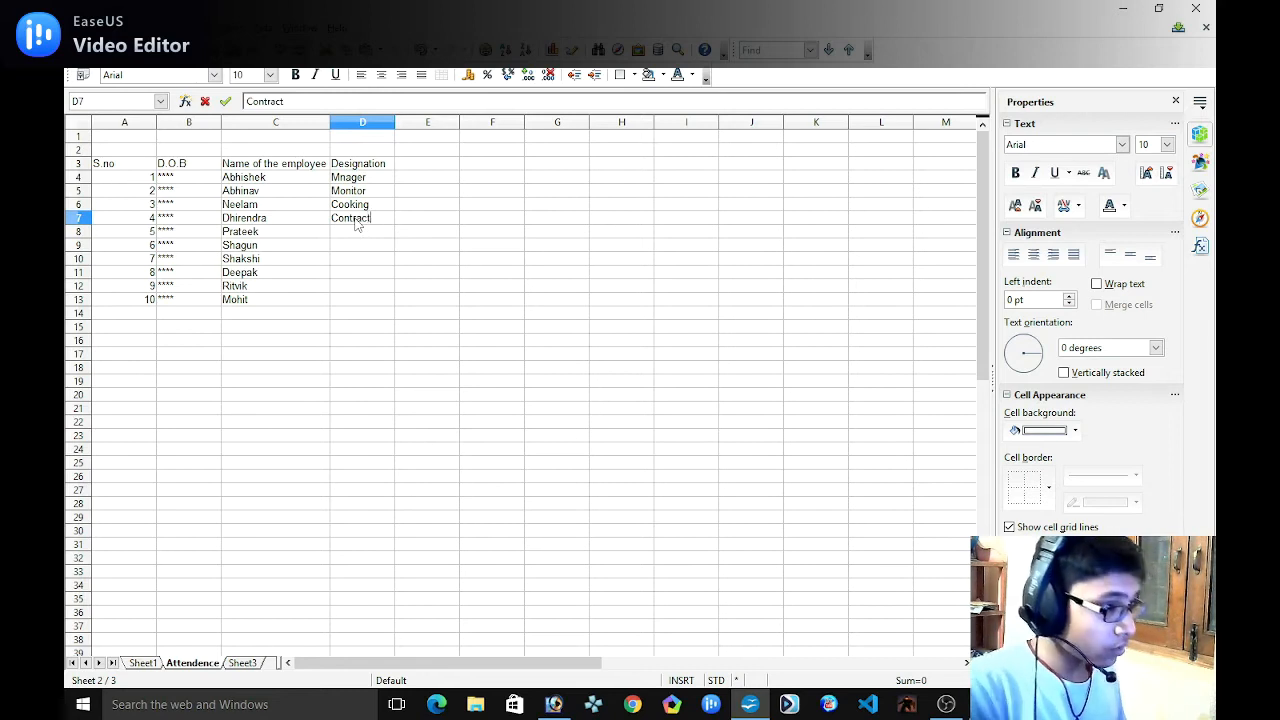
Enter the designation "Friend" in cells D8 and D9.
{"action": "left_click", "coordinate": [370, 235]}
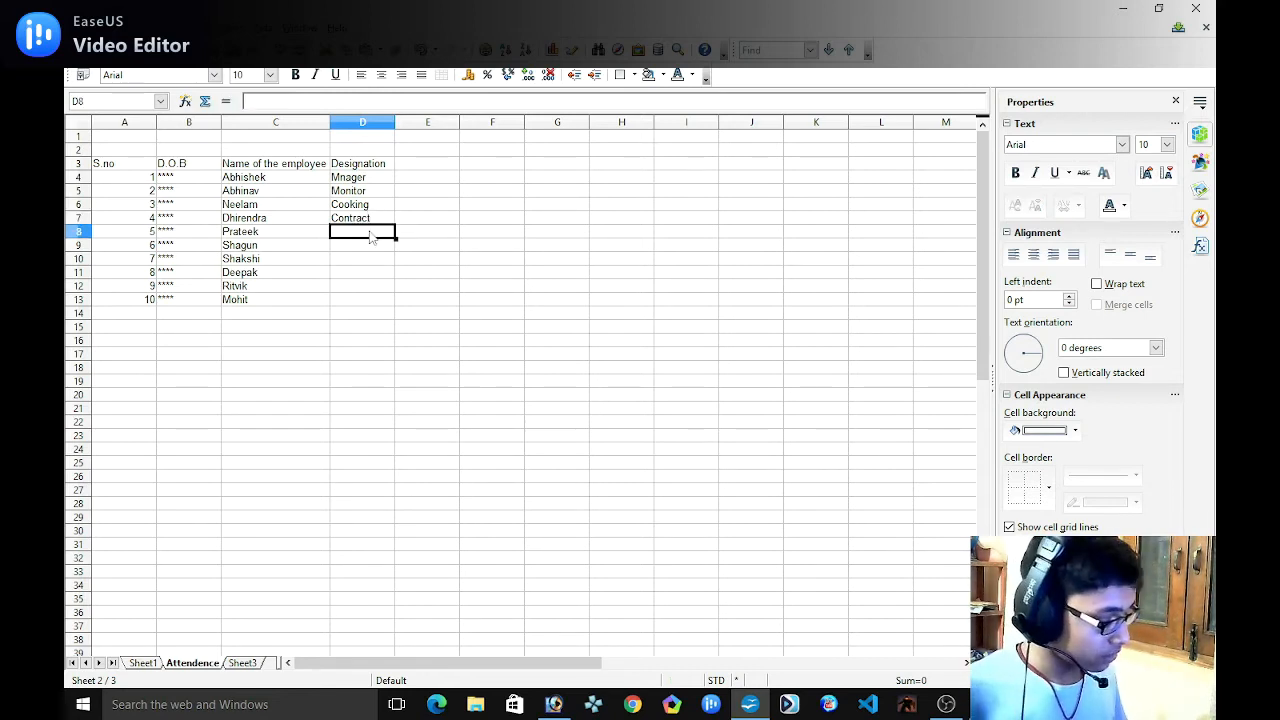
{"action": "type", "text": "Friend"}
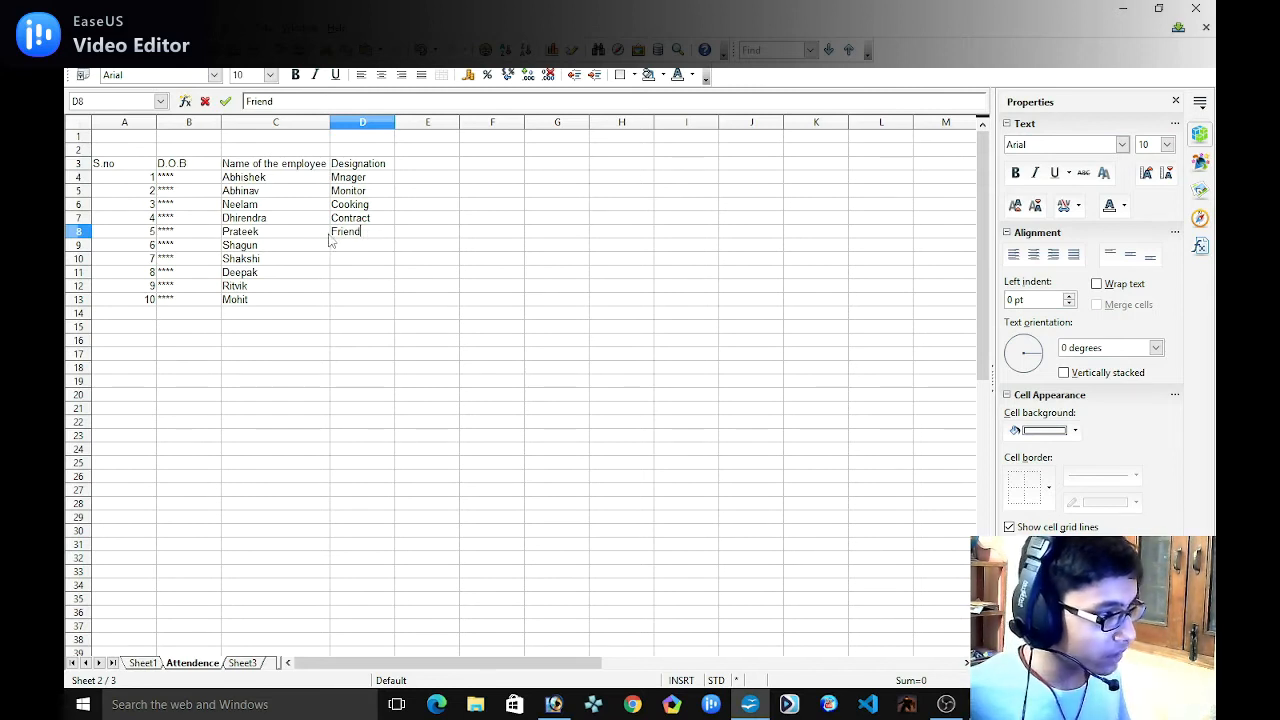
{"action": "double_click", "coordinate": [359, 231]}
{"action": "left_click", "coordinate": [373, 232]}
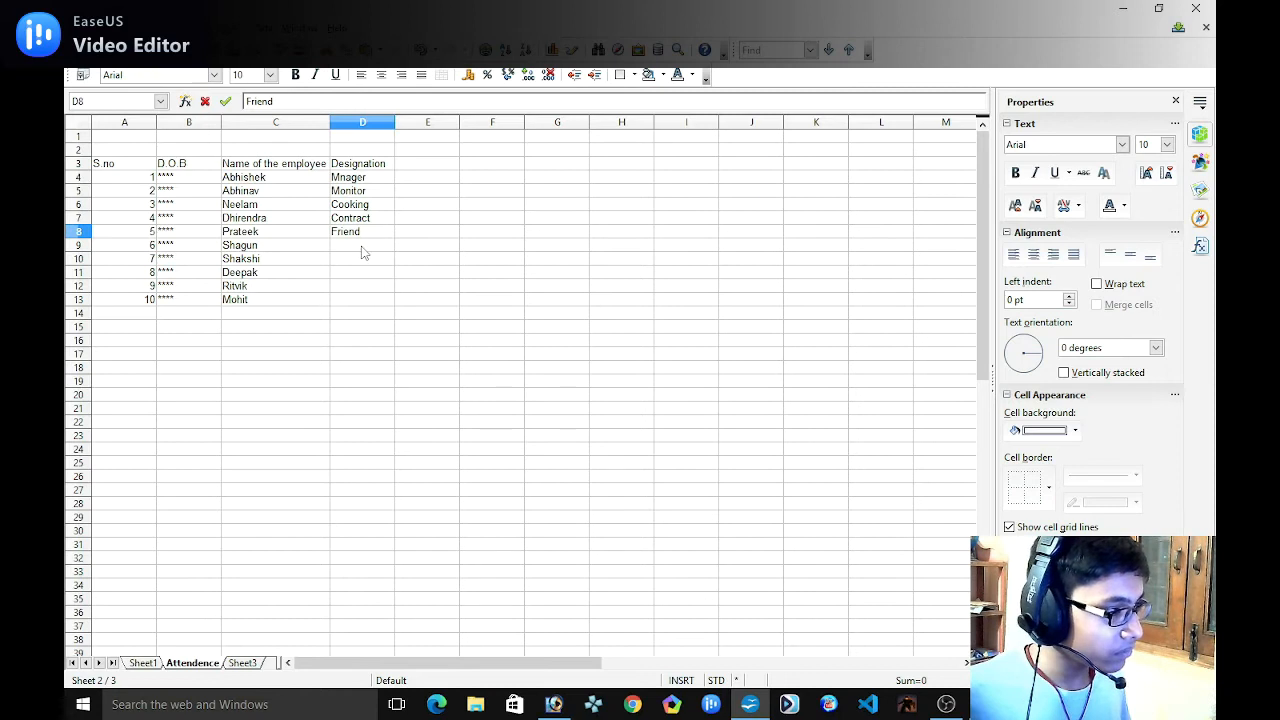
{"action": "key", "text": "Return"}
{"action": "type", "text": "FR"}
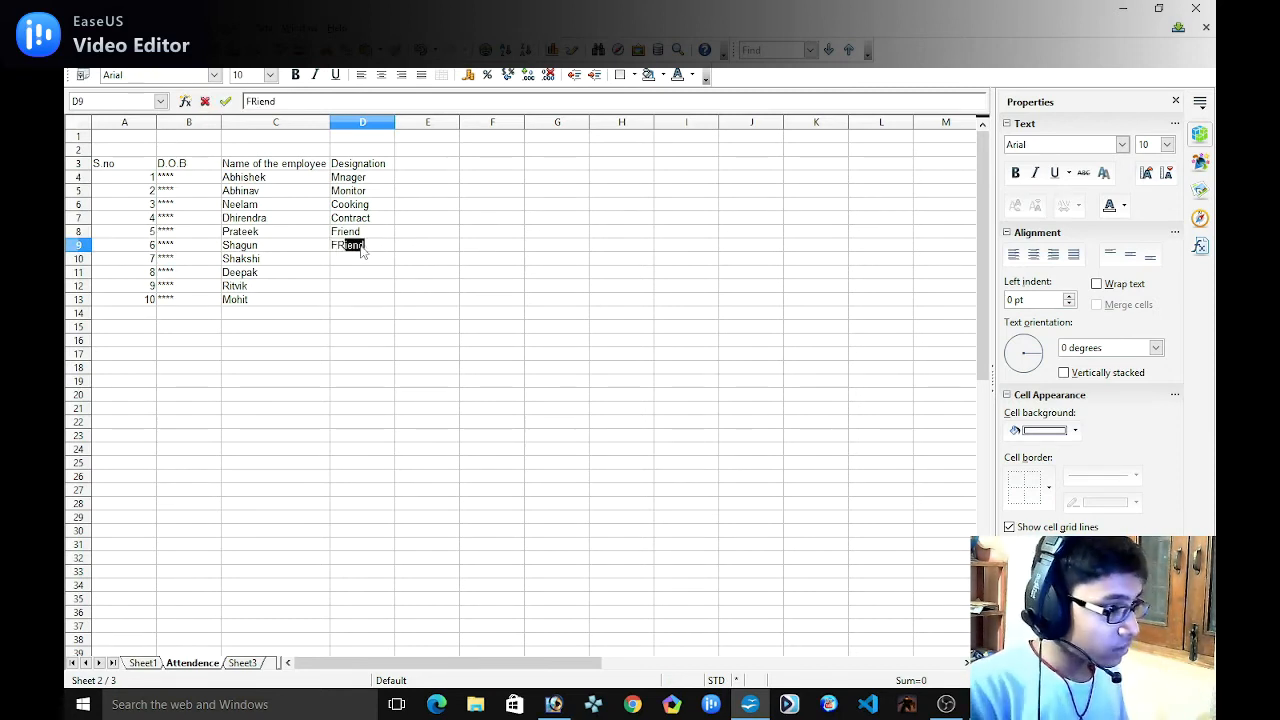
{"action": "key", "text": "BackSpace"}
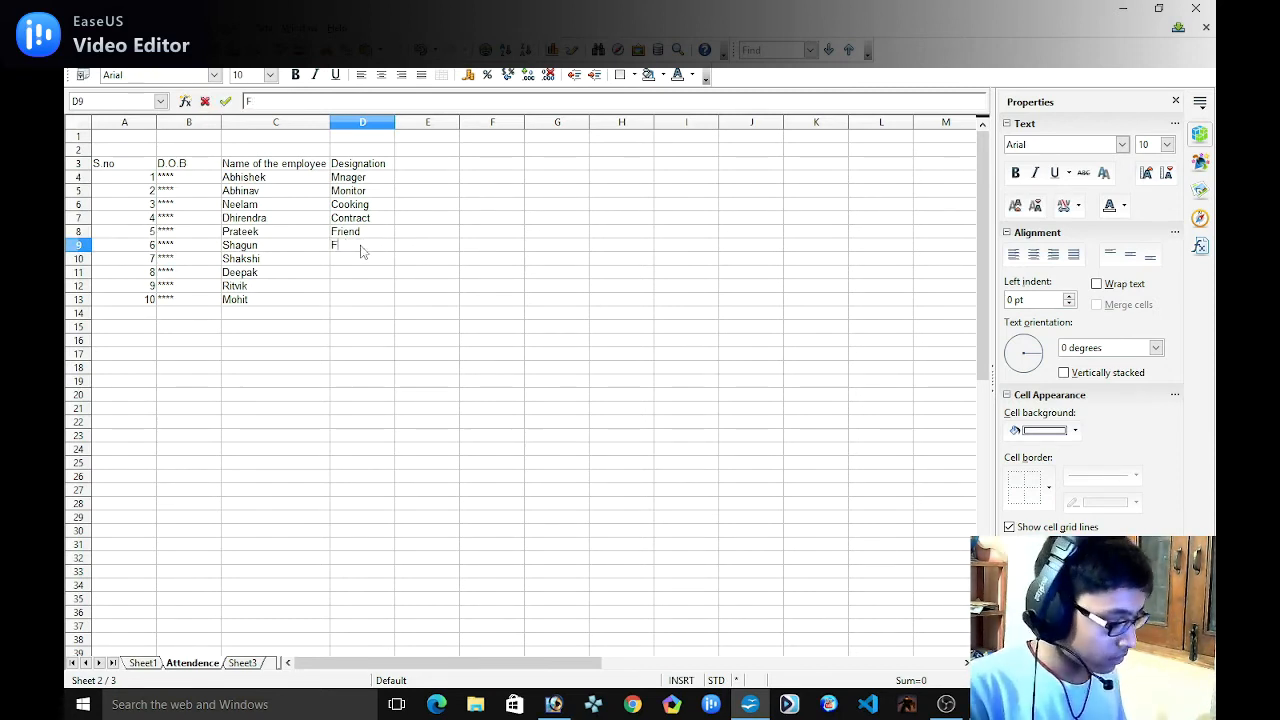
{"action": "type", "text": "r"}
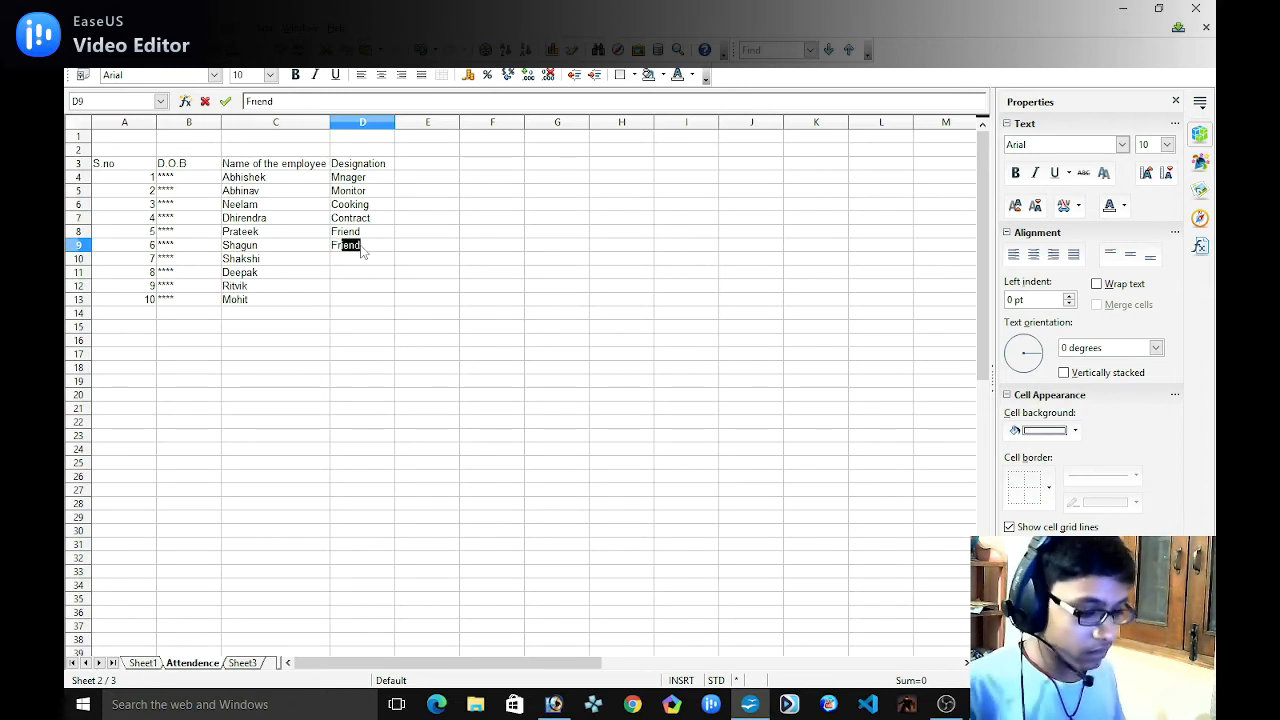
{"action": "key", "text": "Return"}
Fill the designation "Friend" from cell D8 down to cell D13.
{"action": "key", "text": "Up"}
{"action": "key", "text": "Up"}
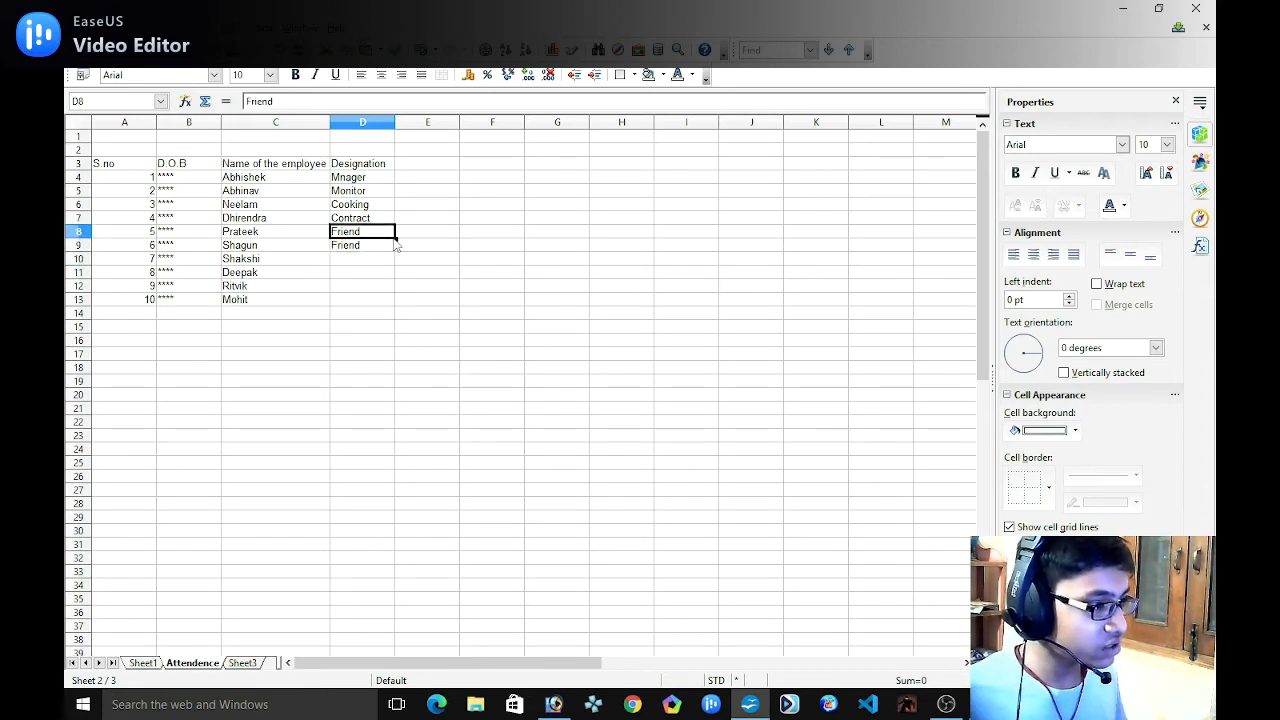
{"action": "left_click_drag", "start_coordinate": [395, 237], "coordinate": [395, 302]}
{"action": "left_click", "coordinate": [425, 229]}
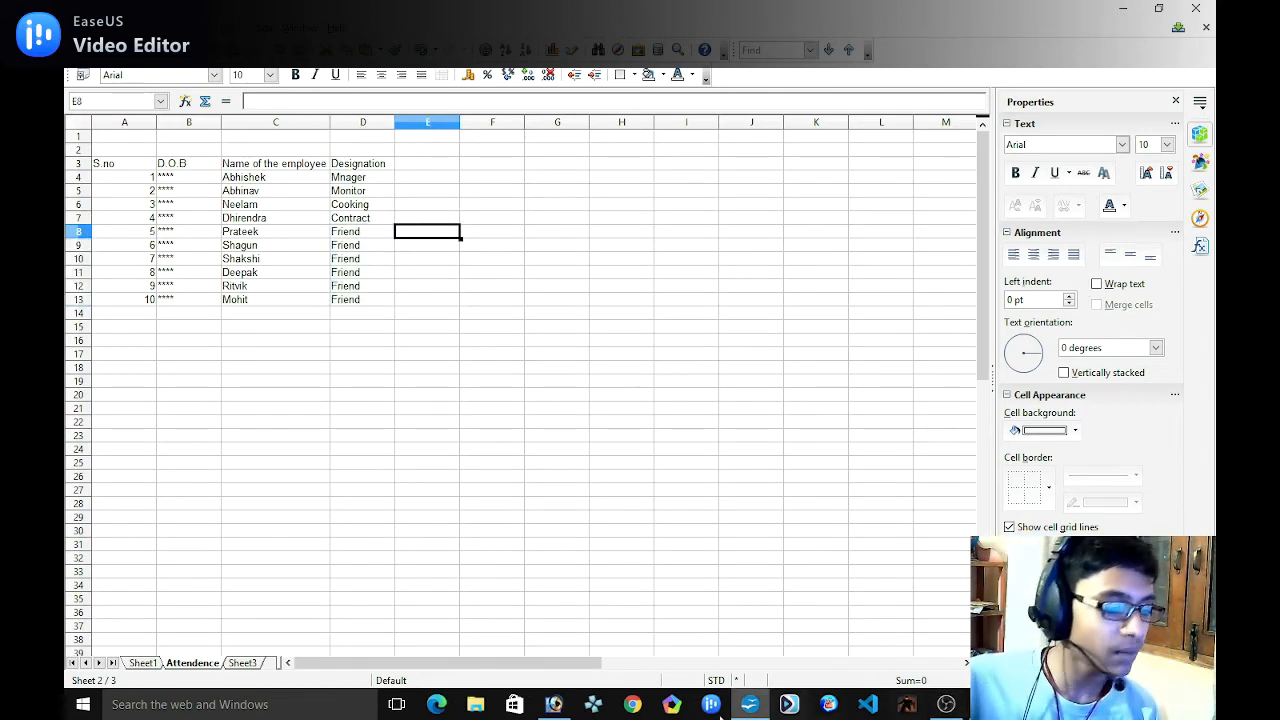
Switch to the lab assignment image, circle the tasks on employee details and the Arial font in red, and return to the spreadsheet.
{"action": "left_click", "coordinate": [553, 704]}
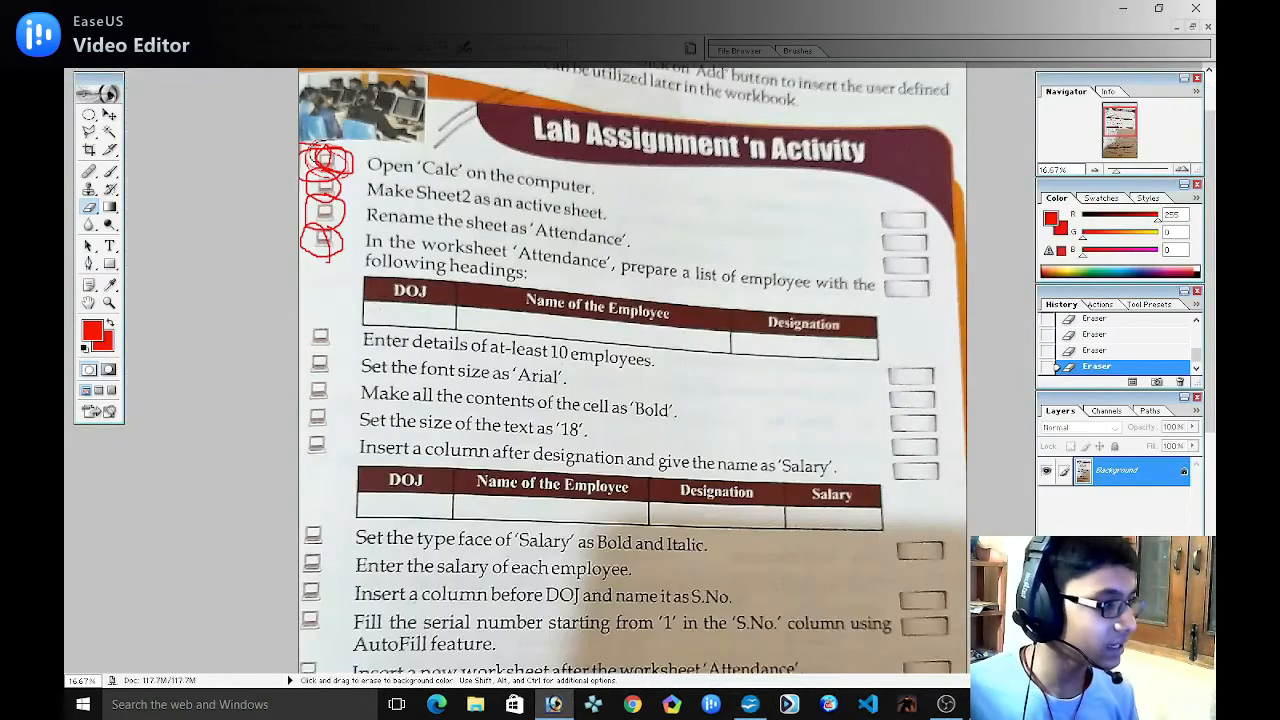
{"action": "mouse_move", "coordinate": [342, 309]}
{"action": "left_mouse_down"}
{"action": "mouse_move", "coordinate": [312, 355]}
{"action": "mouse_move", "coordinate": [340, 306]}
{"action": "mouse_move", "coordinate": [352, 368]}
{"action": "mouse_move", "coordinate": [322, 353]}
{"action": "left_mouse_up"}
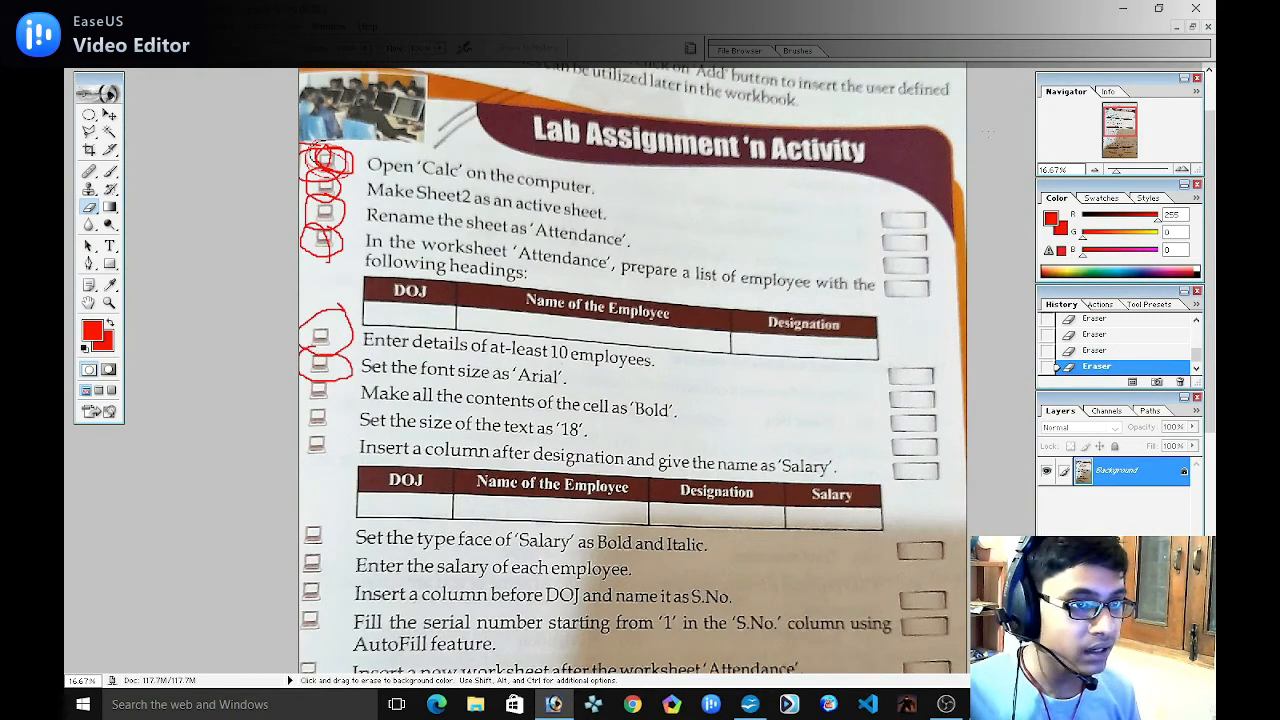
{"action": "left_click", "coordinate": [1122, 8]}
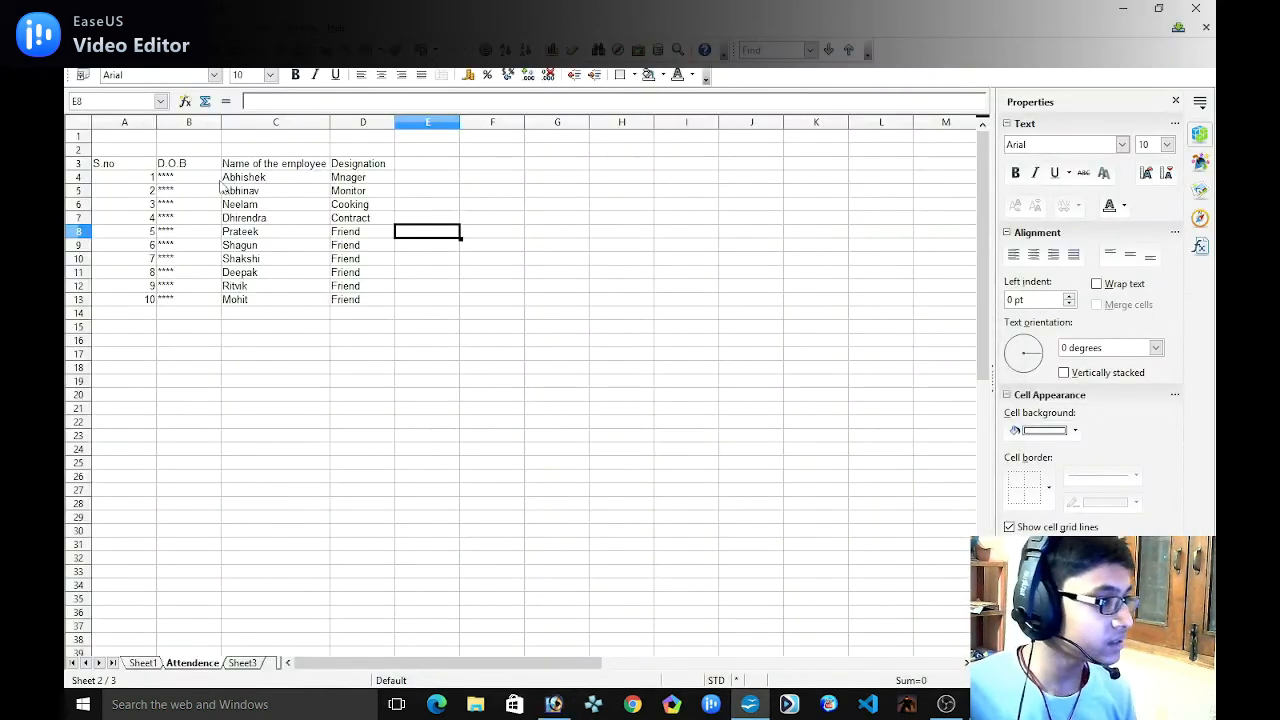
Select the whole Attendence sheet, check its font against the assignment's Arial requirement, and clear the selection.
{"action": "left_click", "coordinate": [97, 167]}
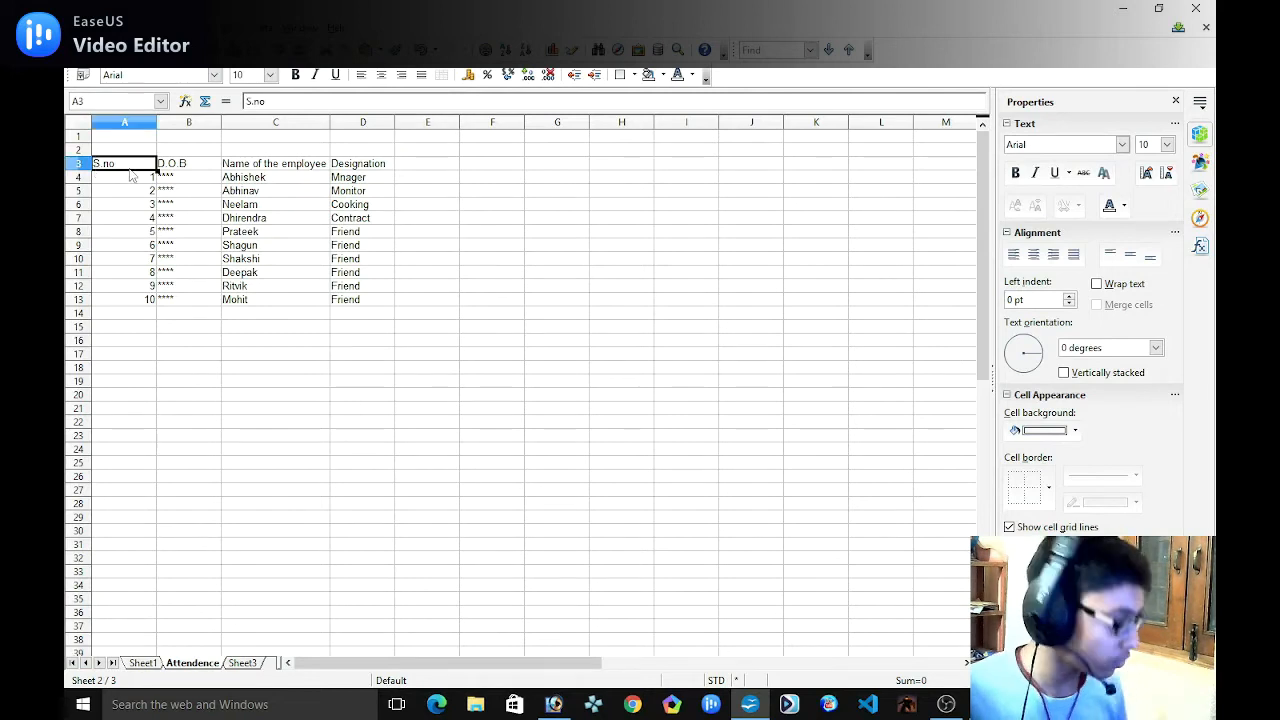
{"action": "key", "text": "ctrl+a"}
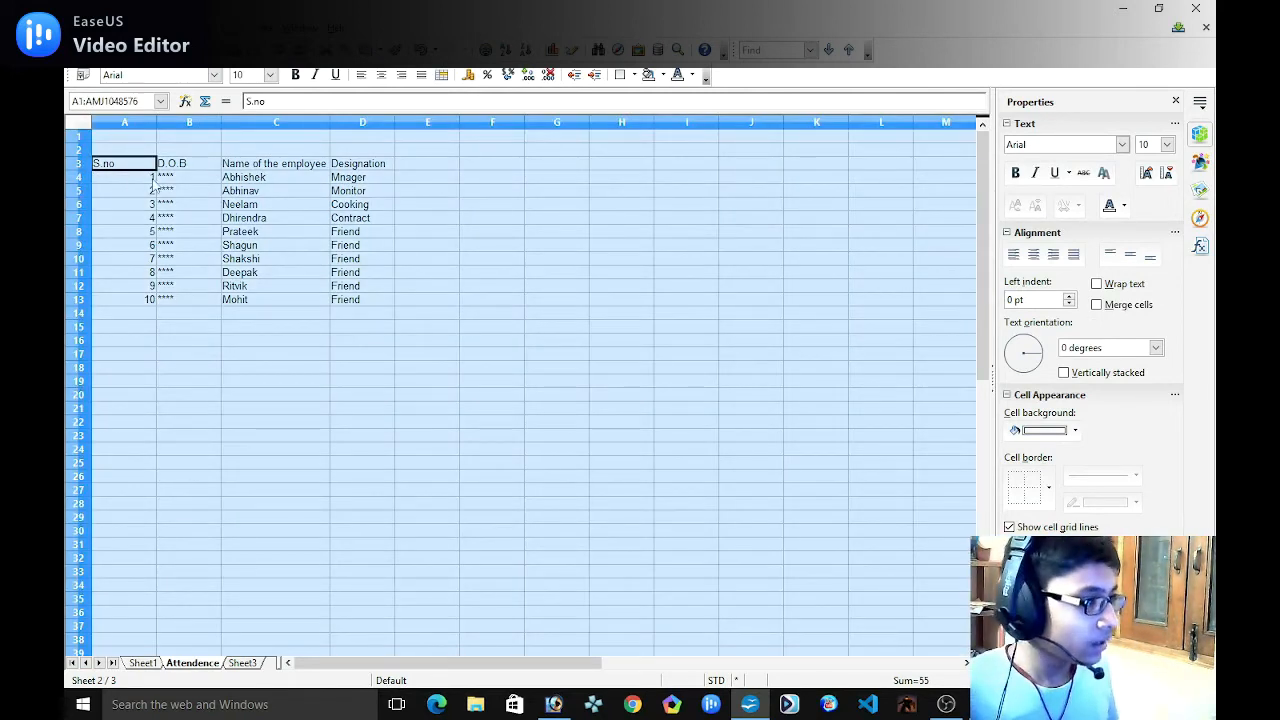
{"action": "left_click", "coordinate": [1122, 144]}
{"action": "key", "text": "Escape"}
{"action": "left_click", "coordinate": [765, 192]}
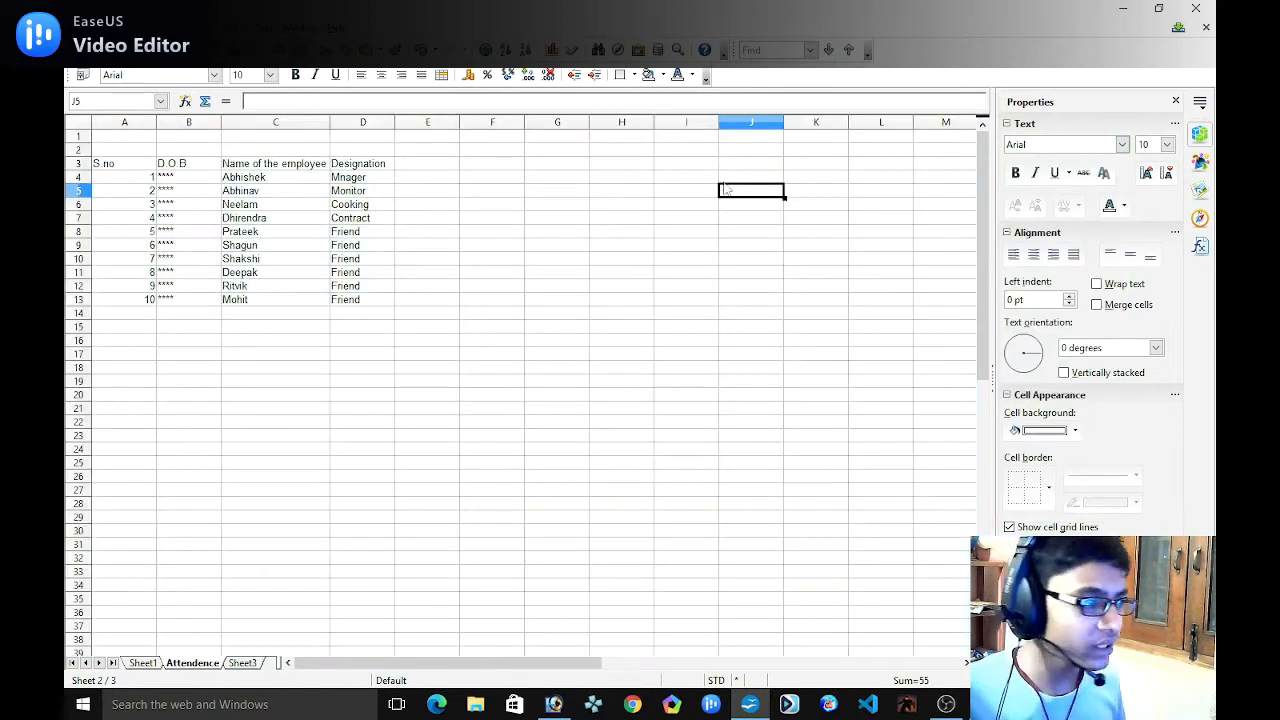
Left-align the serial numbers 1 to 10 in cells A4 to A13.
{"action": "left_click", "coordinate": [140, 164]}
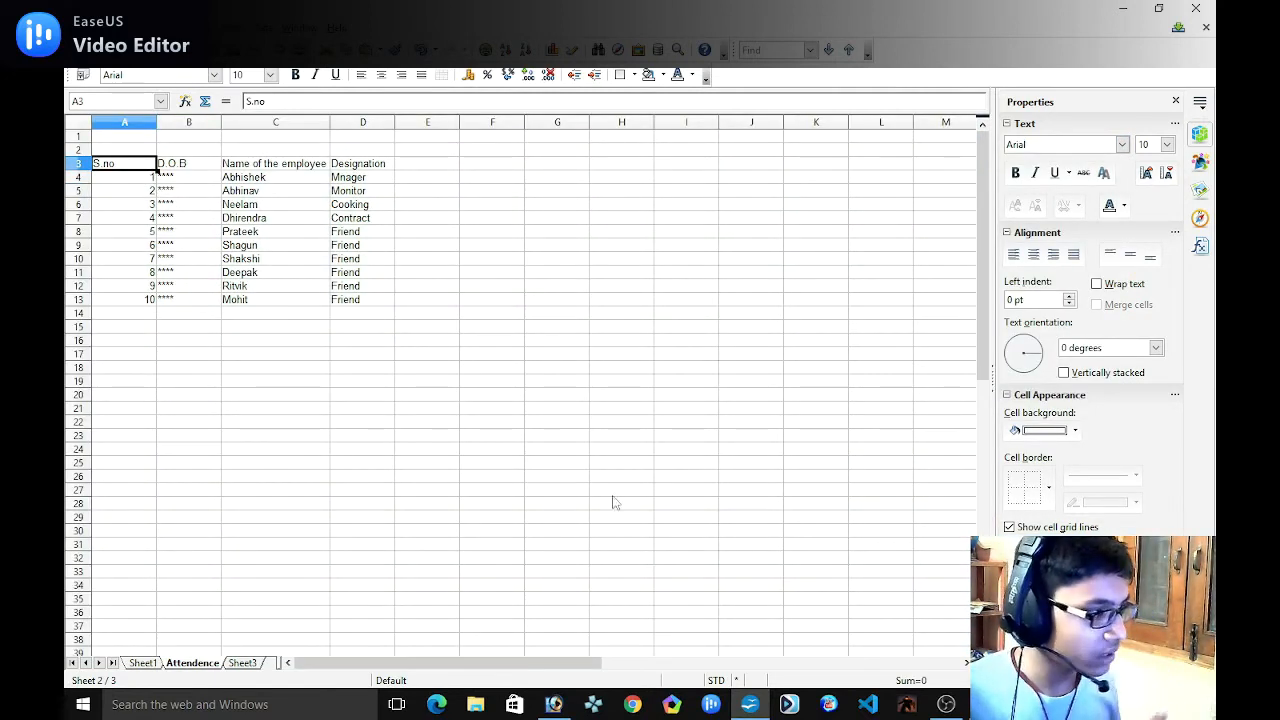
{"action": "left_click", "coordinate": [112, 178]}
{"action": "left_click_drag", "start_coordinate": [150, 190], "coordinate": [152, 298]}
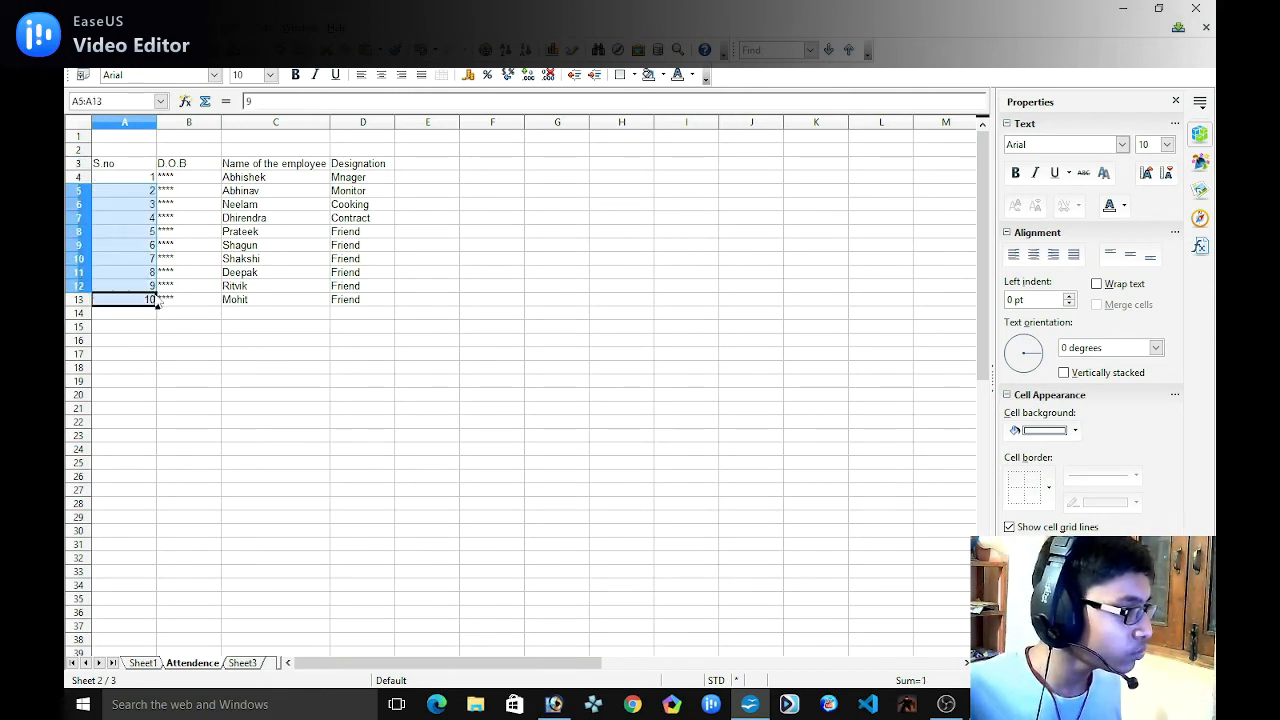
{"action": "left_click", "coordinate": [361, 75]}
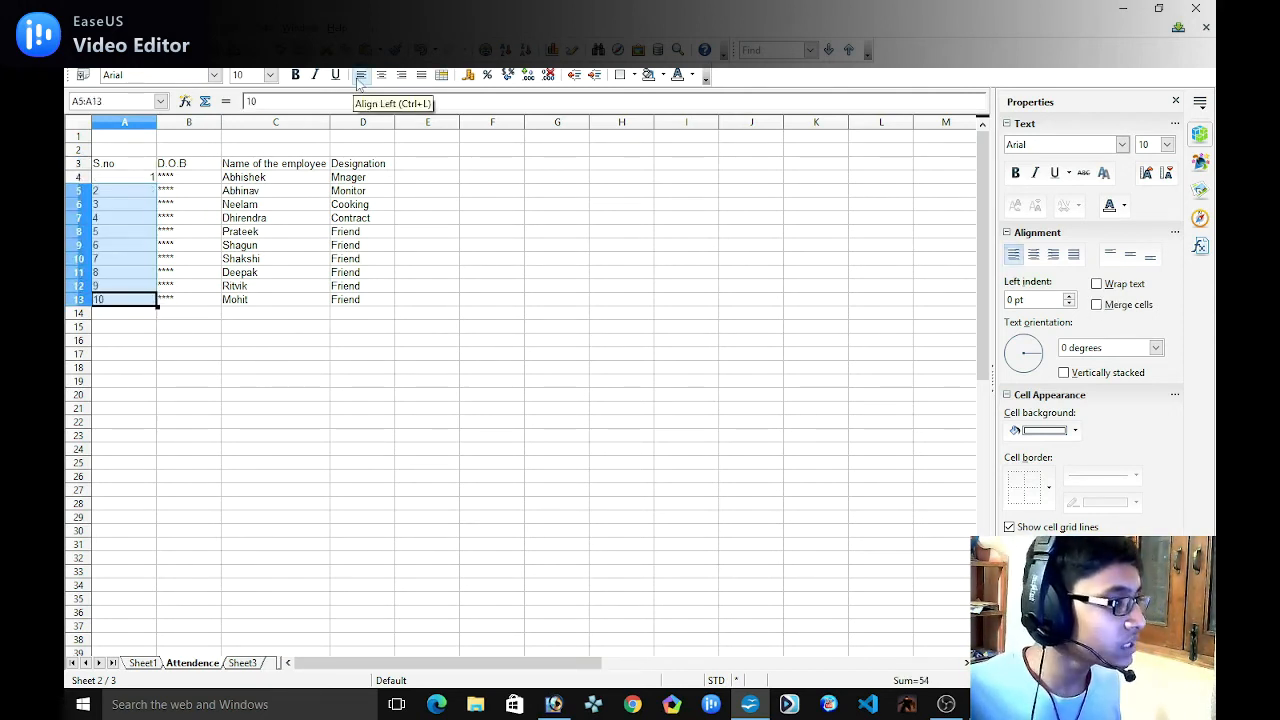
{"action": "left_click", "coordinate": [429, 178]}
{"action": "left_click", "coordinate": [138, 178]}
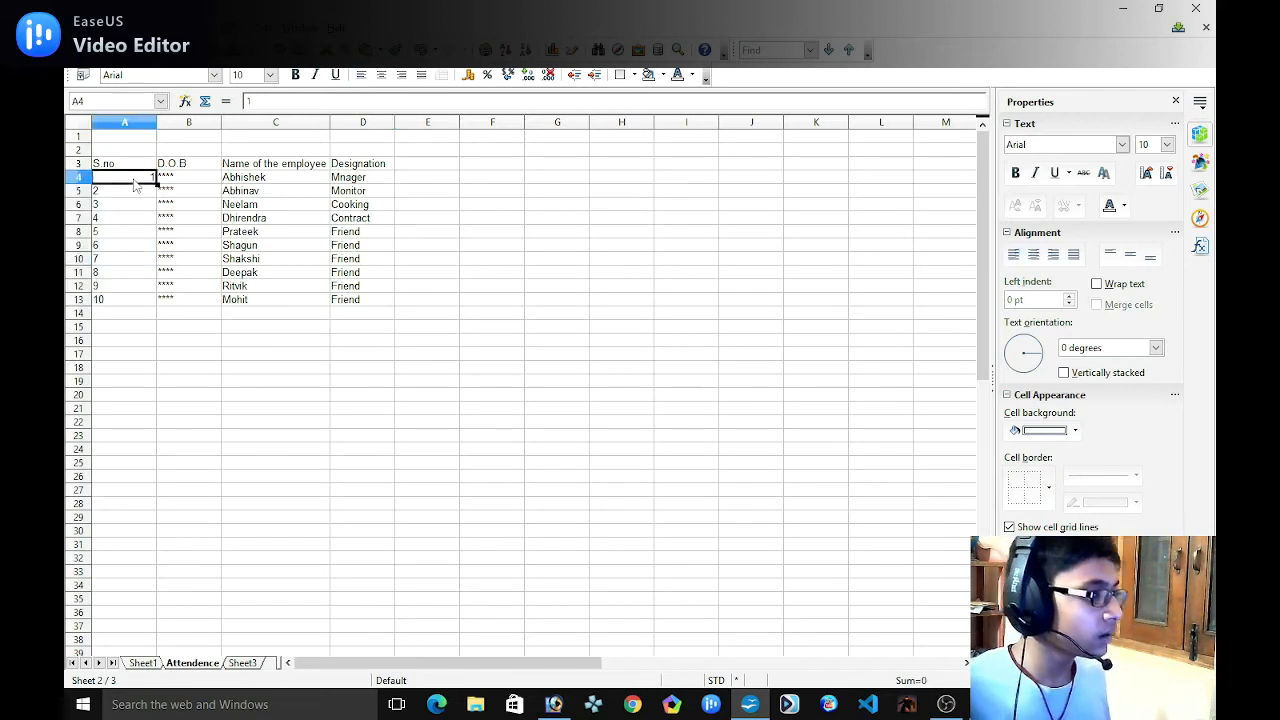
{"action": "left_click", "coordinate": [364, 77]}
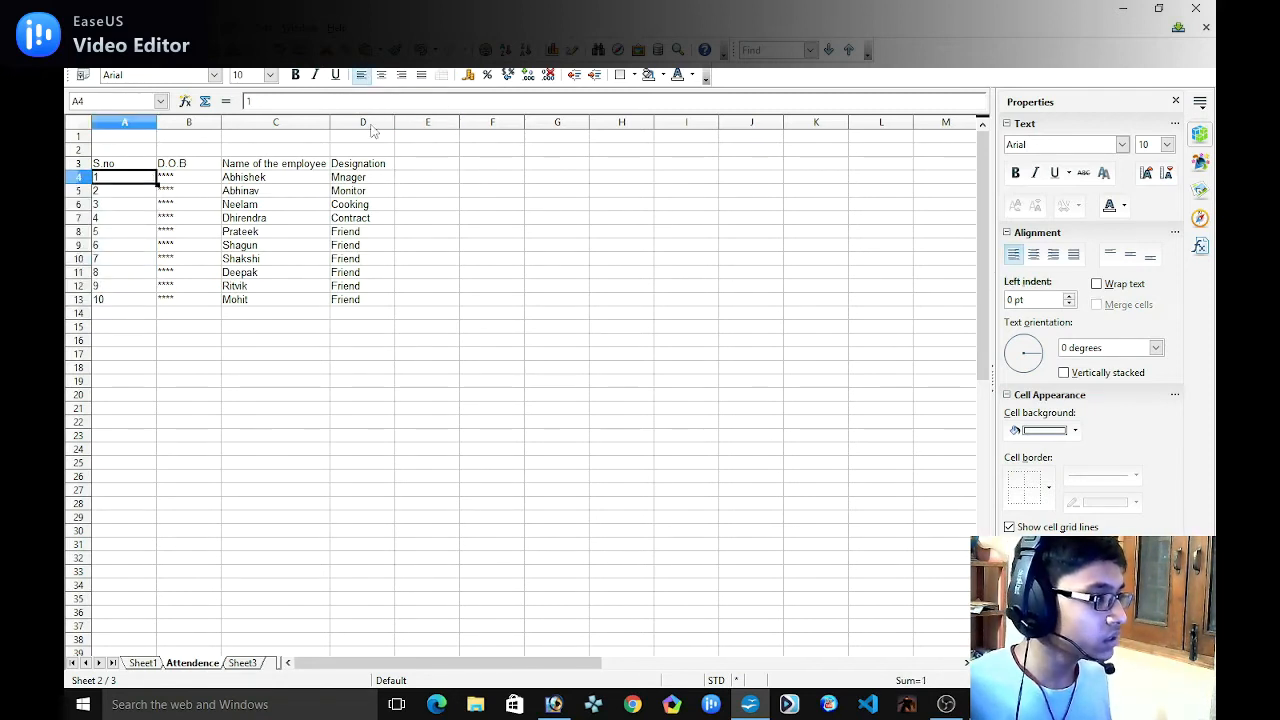
{"action": "left_click", "coordinate": [455, 165]}
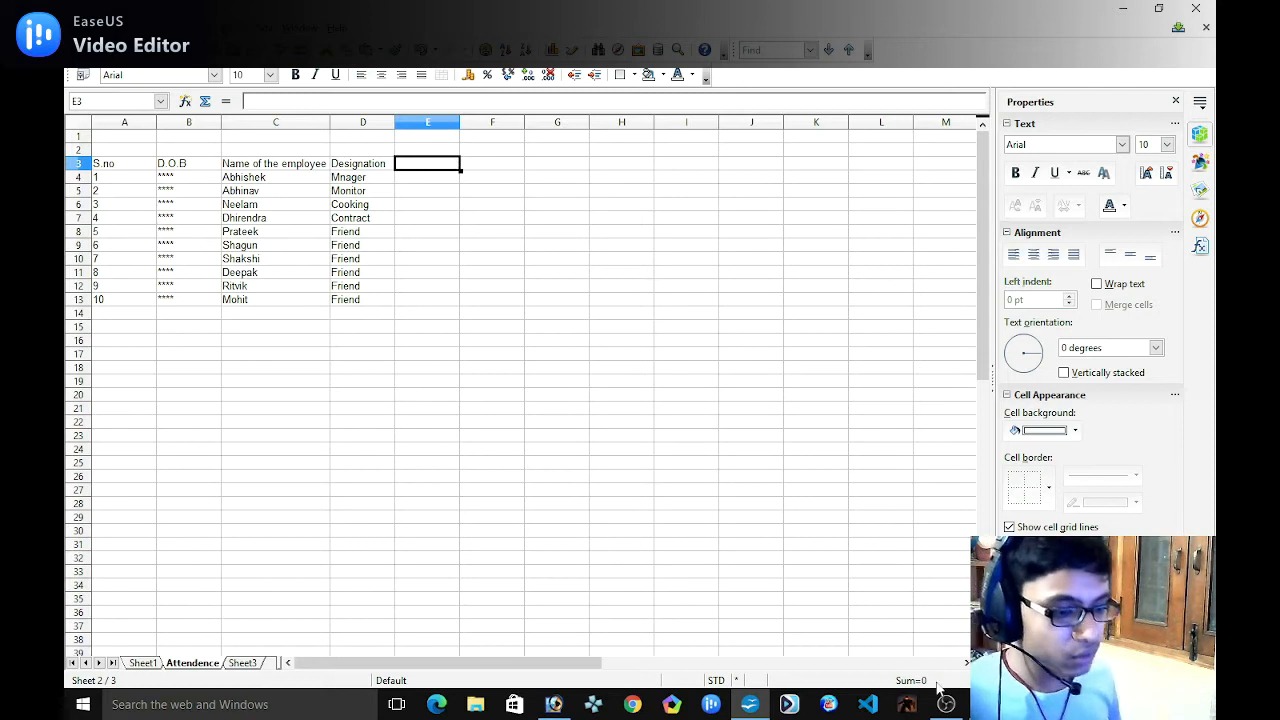
Consult the bold task in the lab assignment image, and make all contents of the Attendence sheet bold.
{"action": "left_click", "coordinate": [553, 704]}
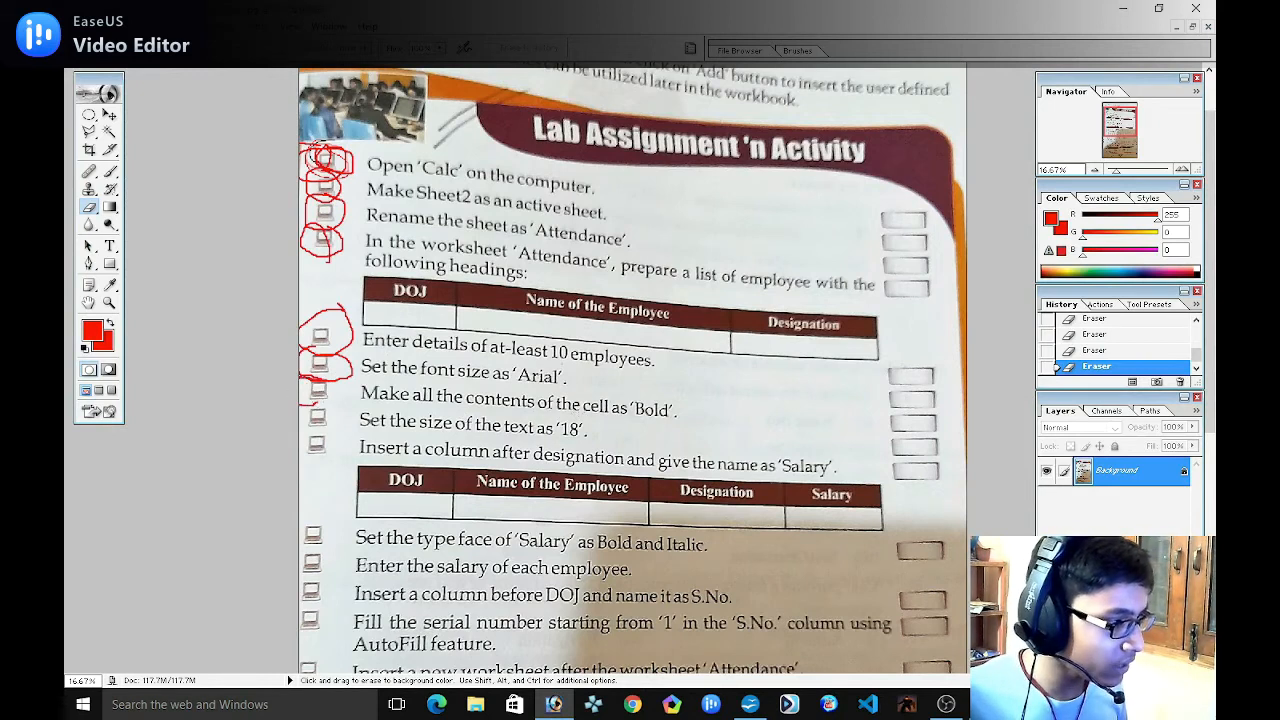
{"action": "left_click", "coordinate": [749, 704]}
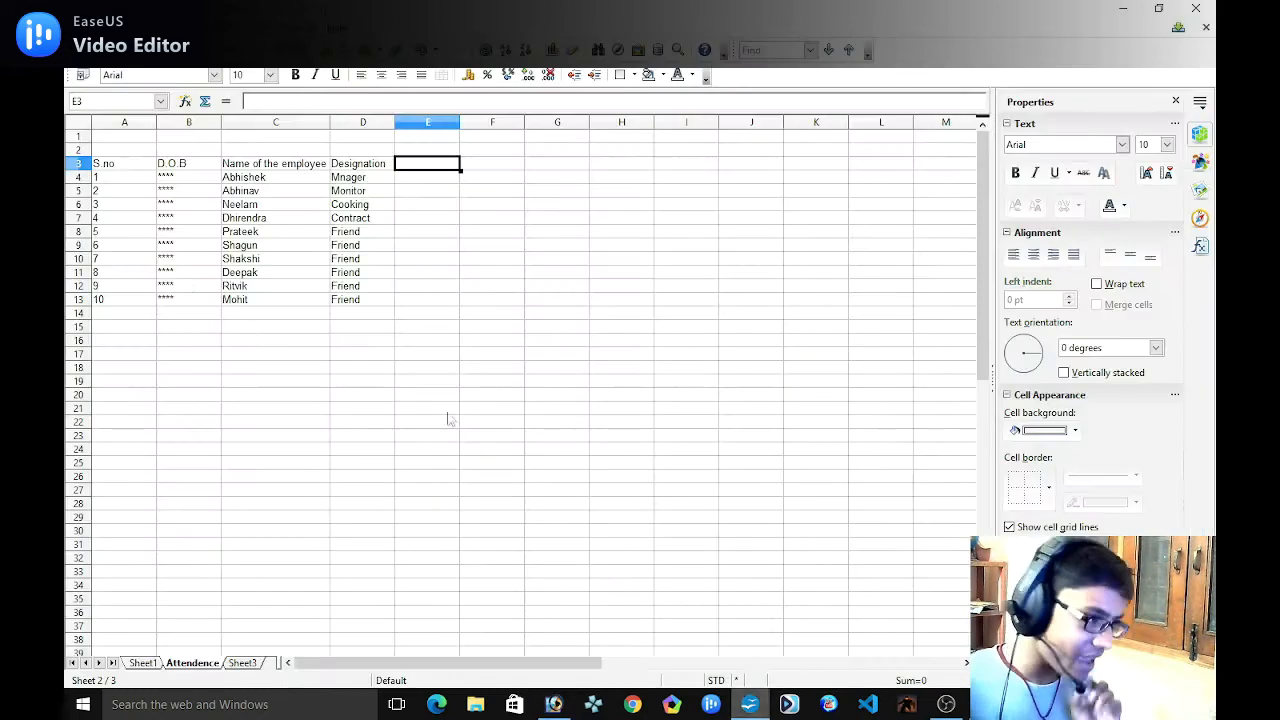
{"action": "left_click", "coordinate": [126, 168]}
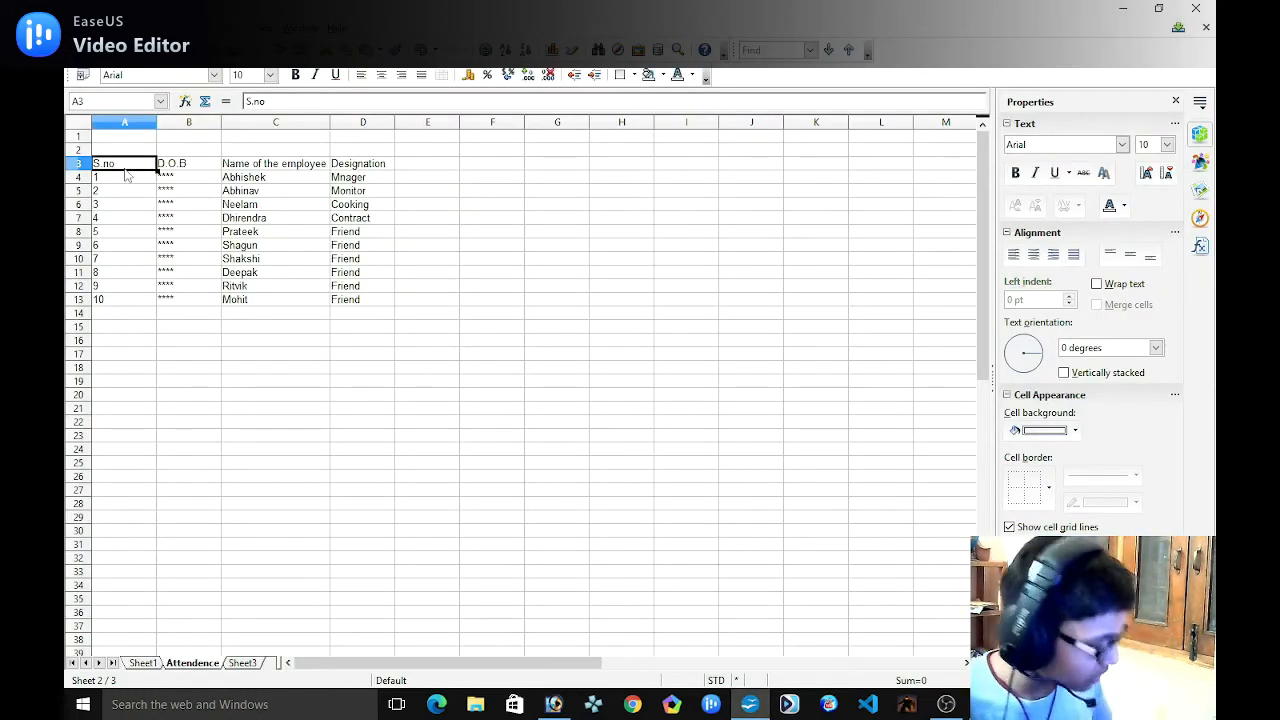
{"action": "key", "text": "ctrl+a"}
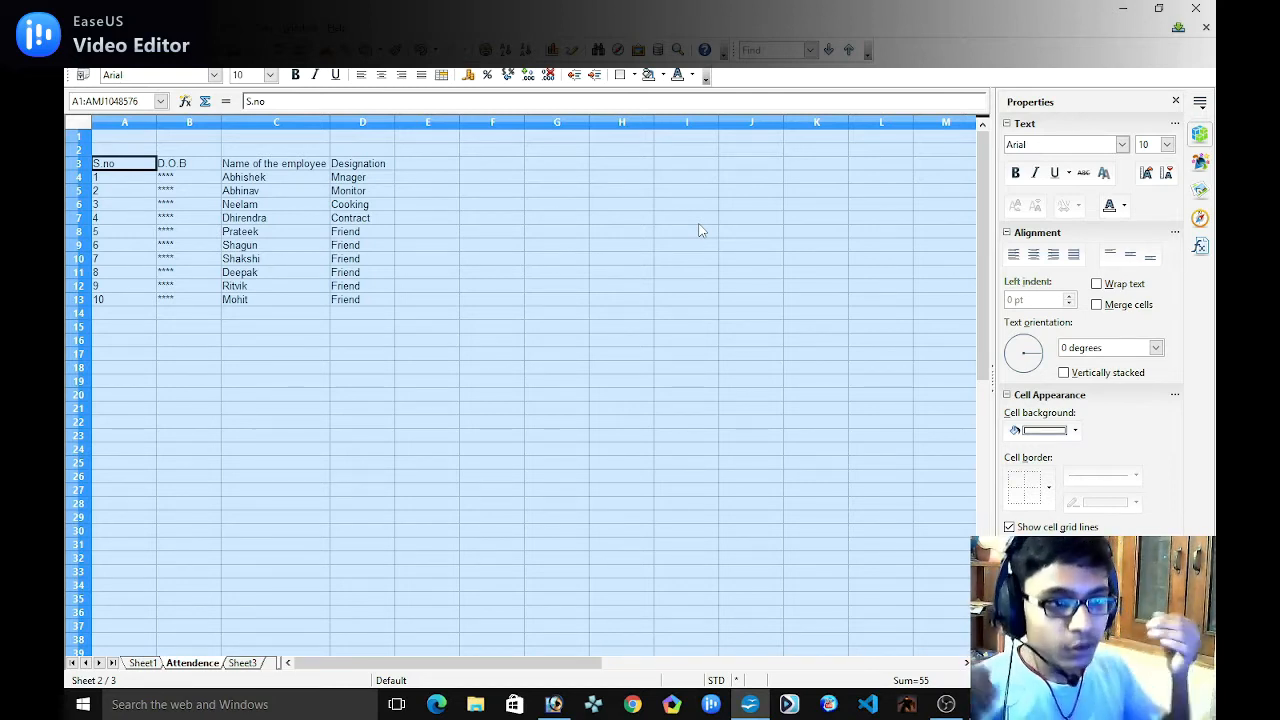
{"action": "left_click", "coordinate": [1015, 172]}
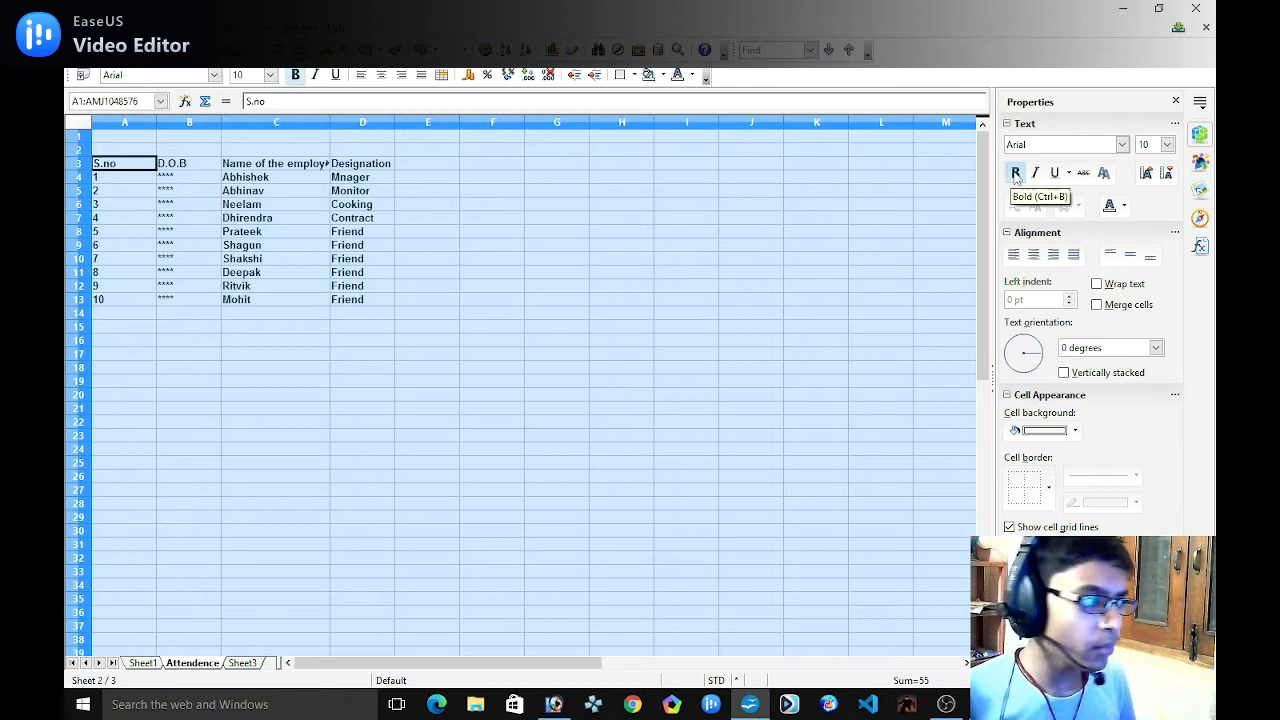
{"action": "left_click", "coordinate": [423, 205]}
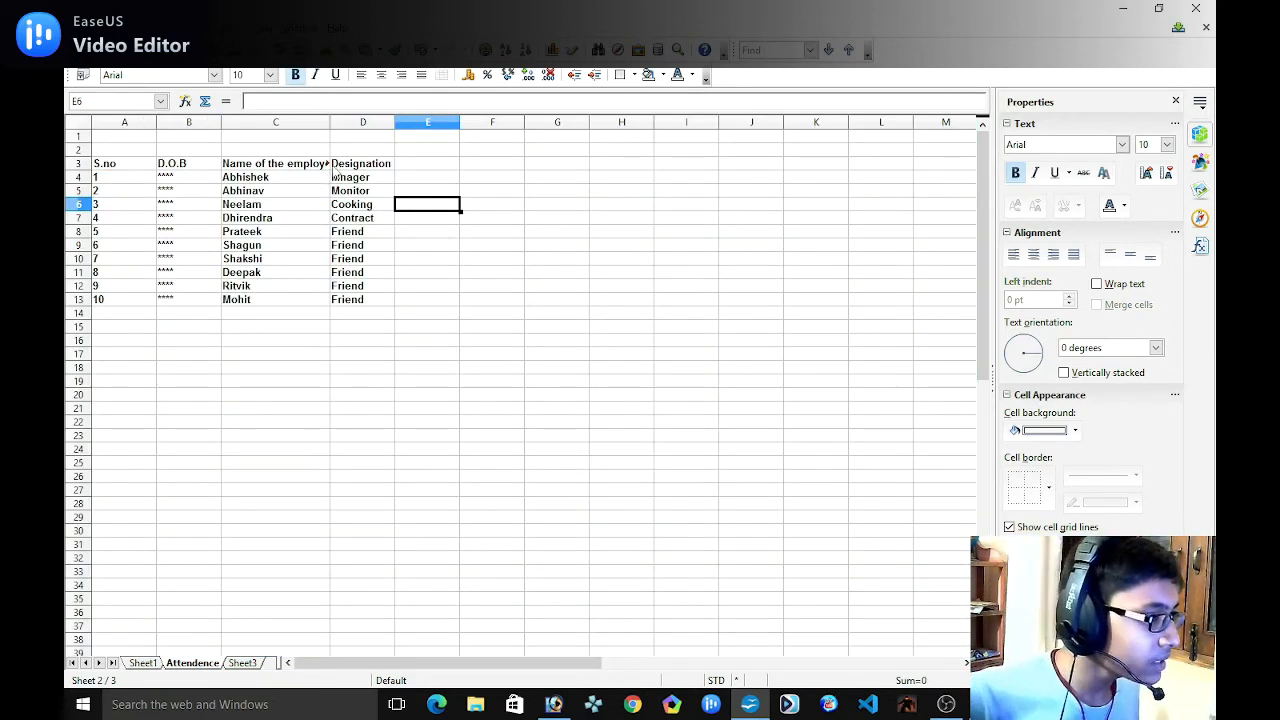
Following the lab assignment image, set the whole sheet's text size to 18 and widen the employee name and Designation columns to fit.
{"action": "key", "text": "alt+Tab"}
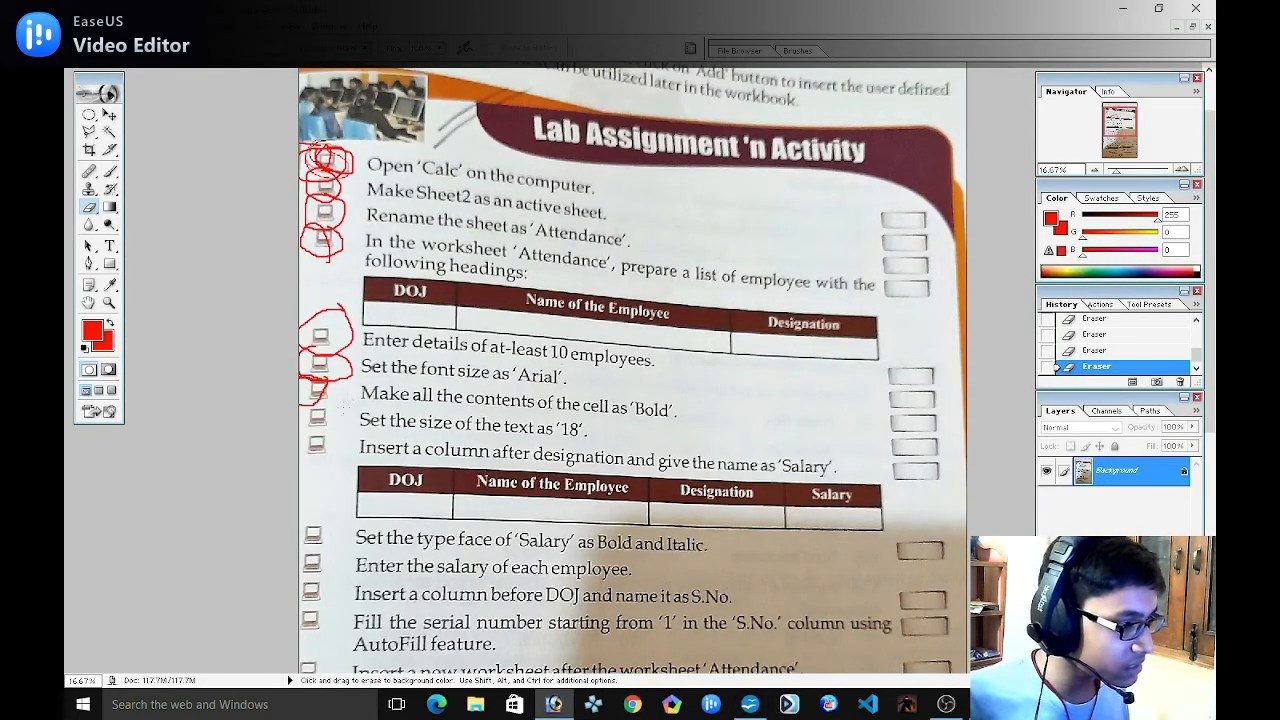
{"action": "left_click", "coordinate": [1123, 8]}
{"action": "key", "text": "ctrl+a"}
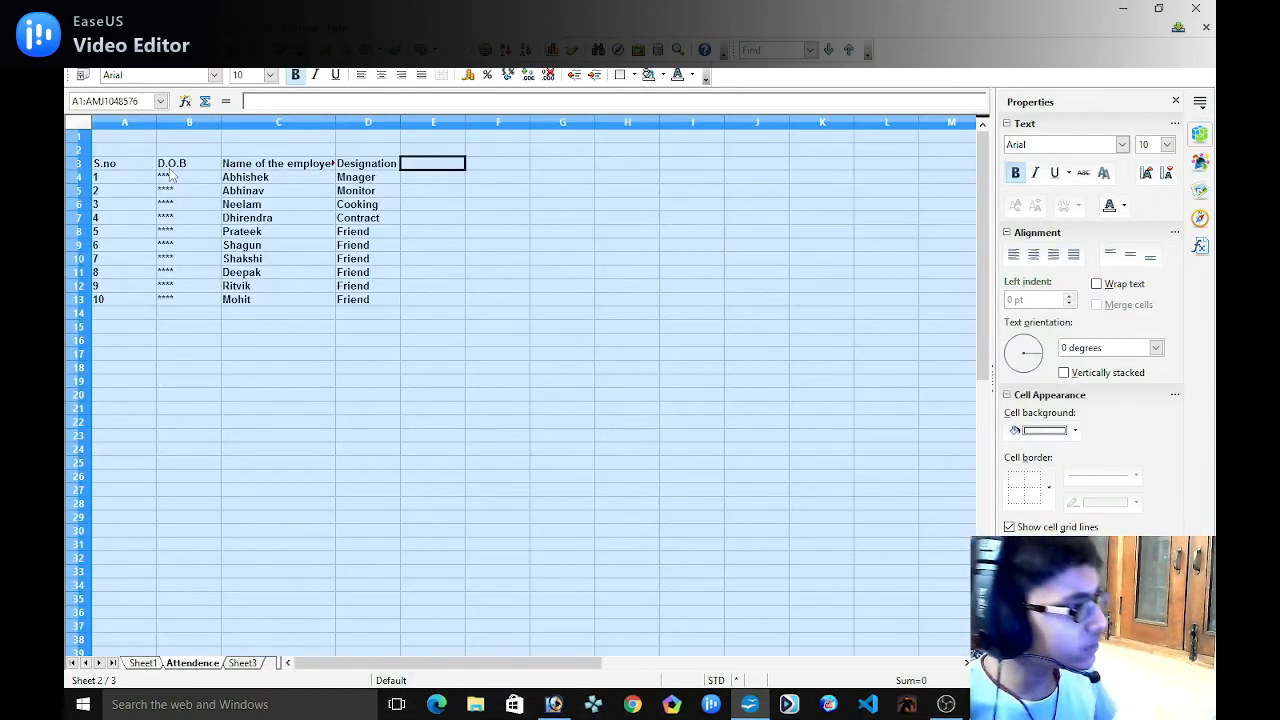
{"action": "left_click", "coordinate": [1167, 145]}
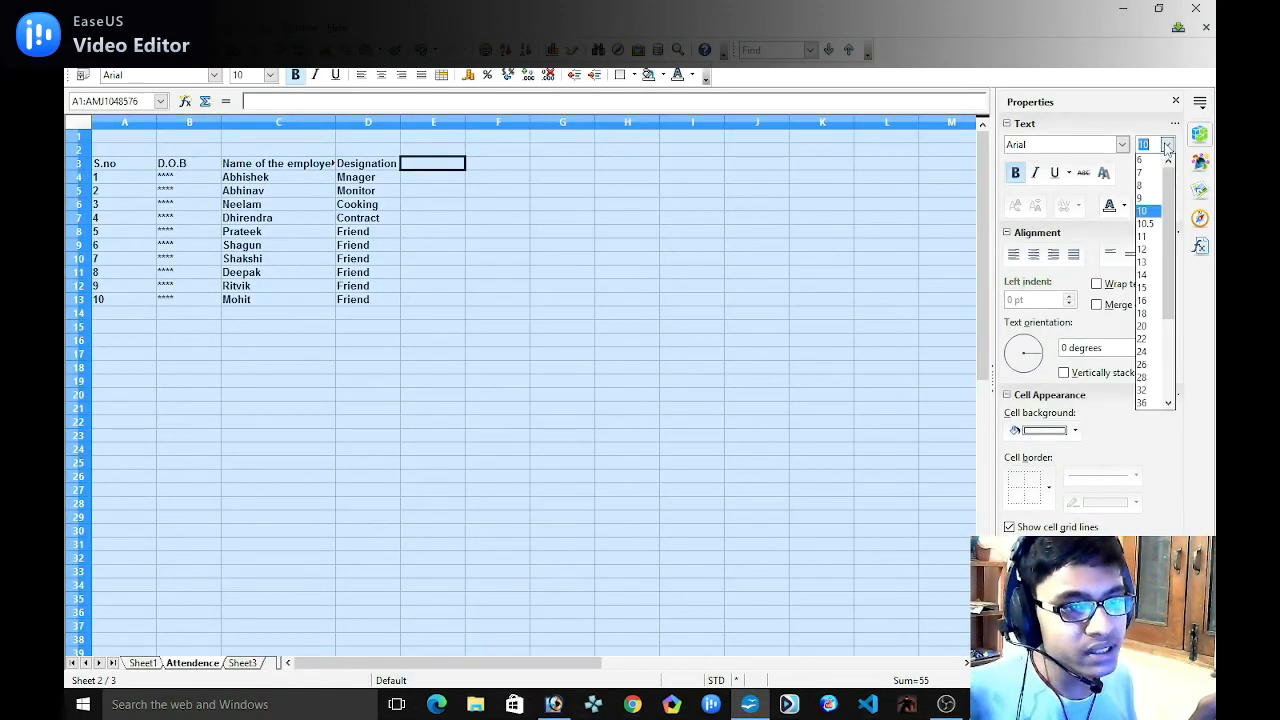
{"action": "left_click", "coordinate": [1147, 316]}
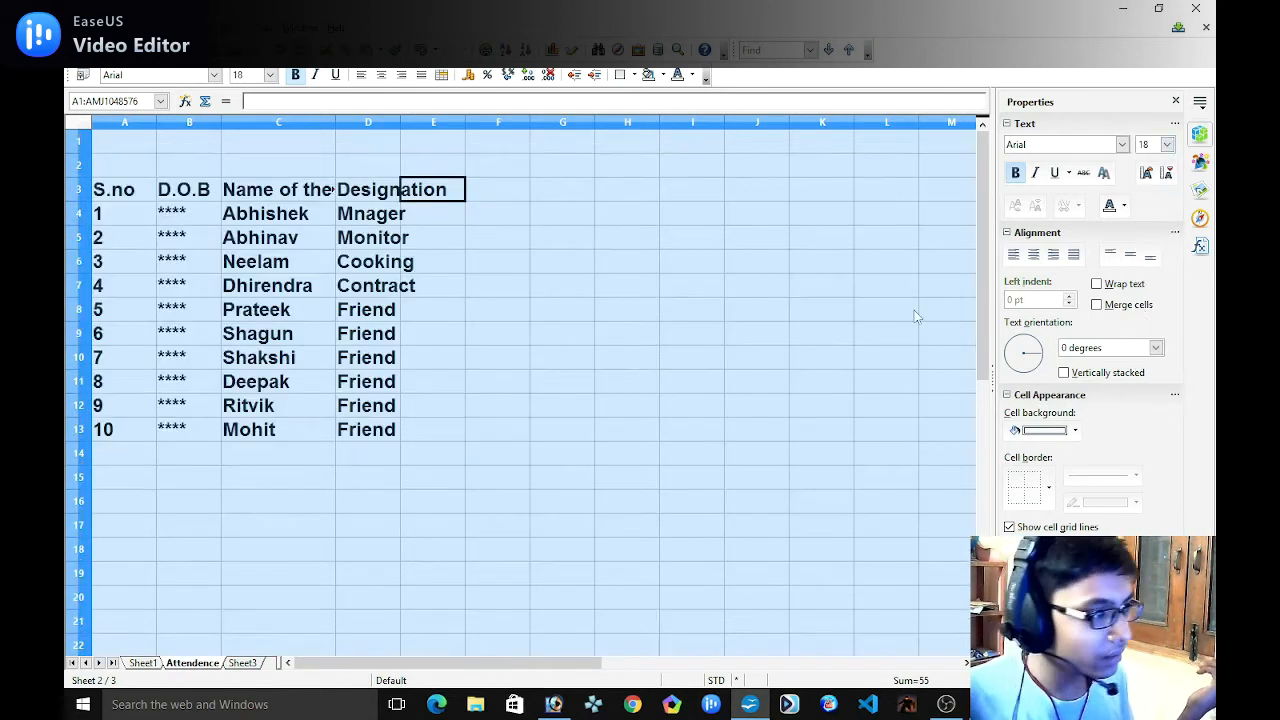
{"action": "left_click", "coordinate": [517, 196]}
{"action": "left_click_drag", "start_coordinate": [335, 121], "coordinate": [542, 137]}
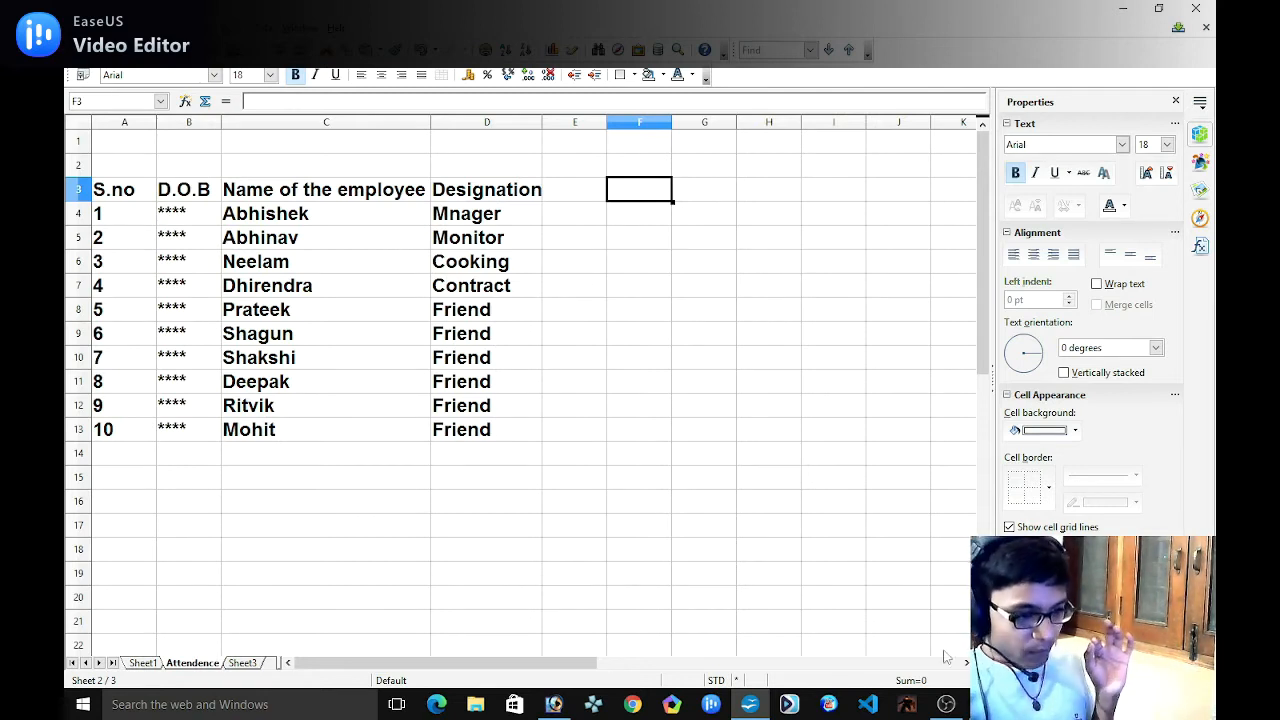
Switch to the lab assignment image, circle the task on inserting the Salary column in red, and return to the spreadsheet.
{"action": "left_click", "coordinate": [553, 704]}
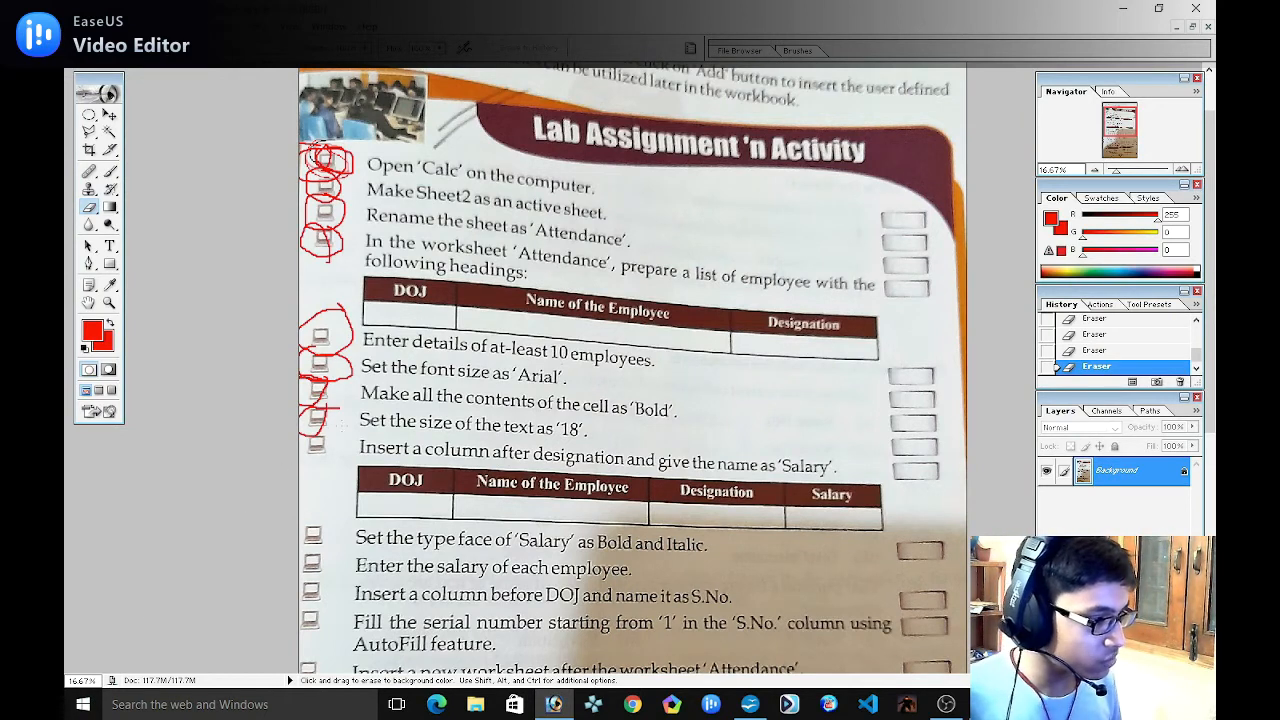
{"action": "left_click_drag", "start_coordinate": [314, 454], "coordinate": [342, 434]}
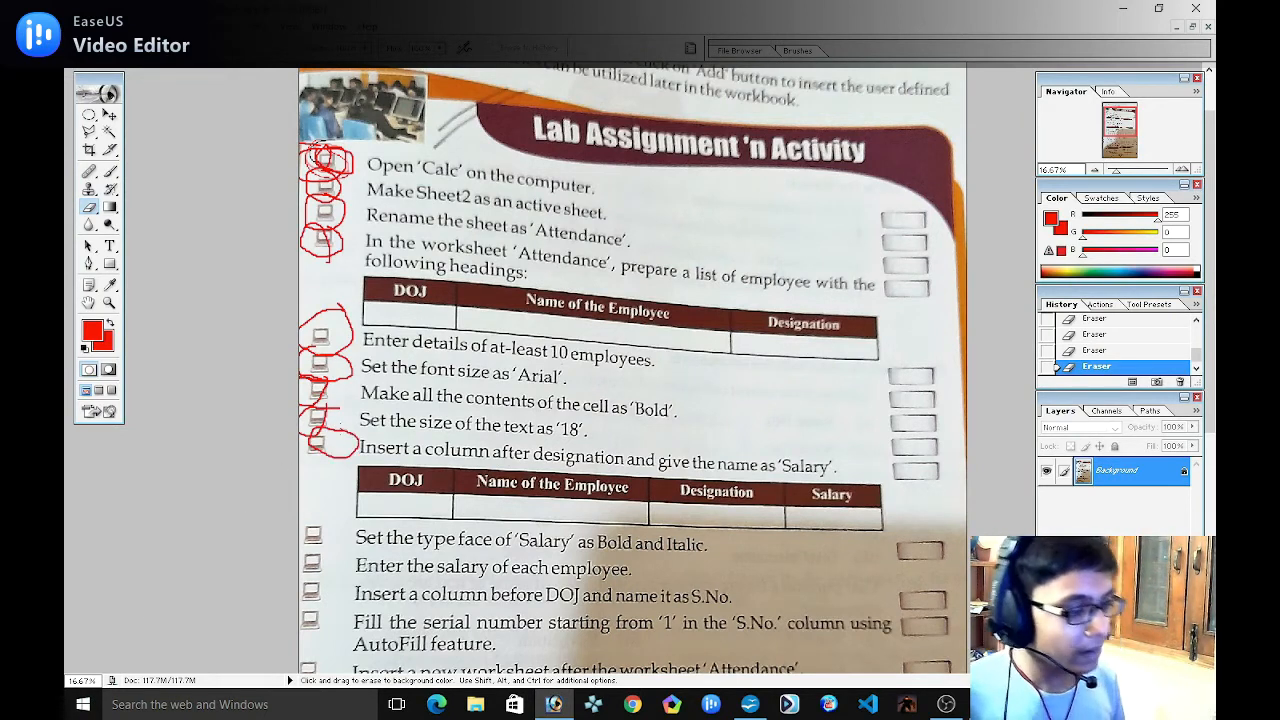
{"action": "left_click", "coordinate": [749, 704]}
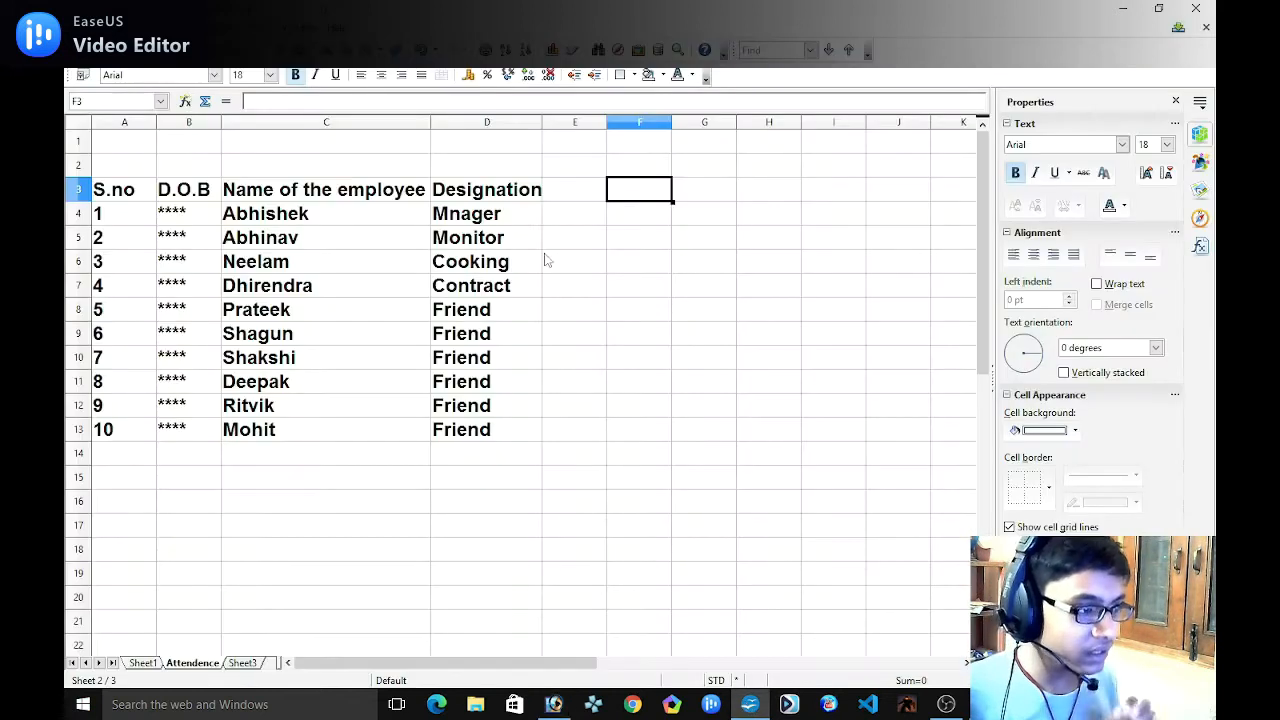
Widen the Designation column slightly and enter the heading "Salary" beside it in cell E3.
{"action": "left_click", "coordinate": [527, 189]}
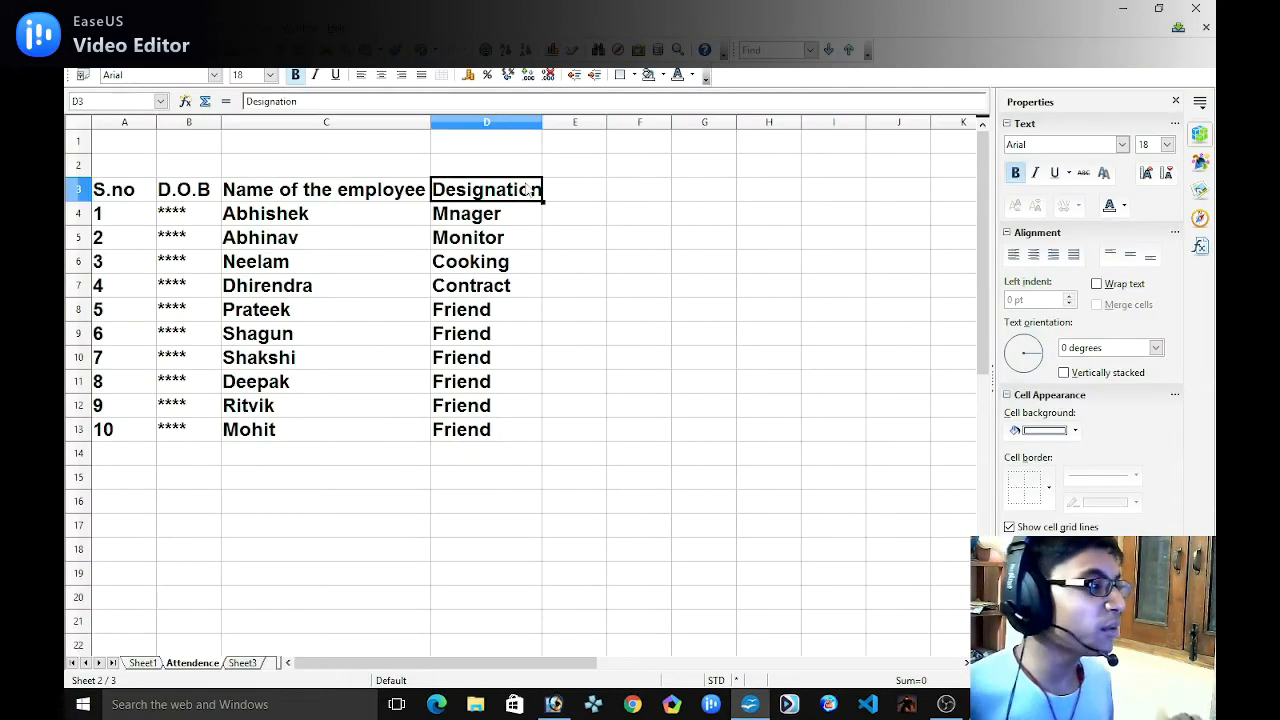
{"action": "key", "text": "Right"}
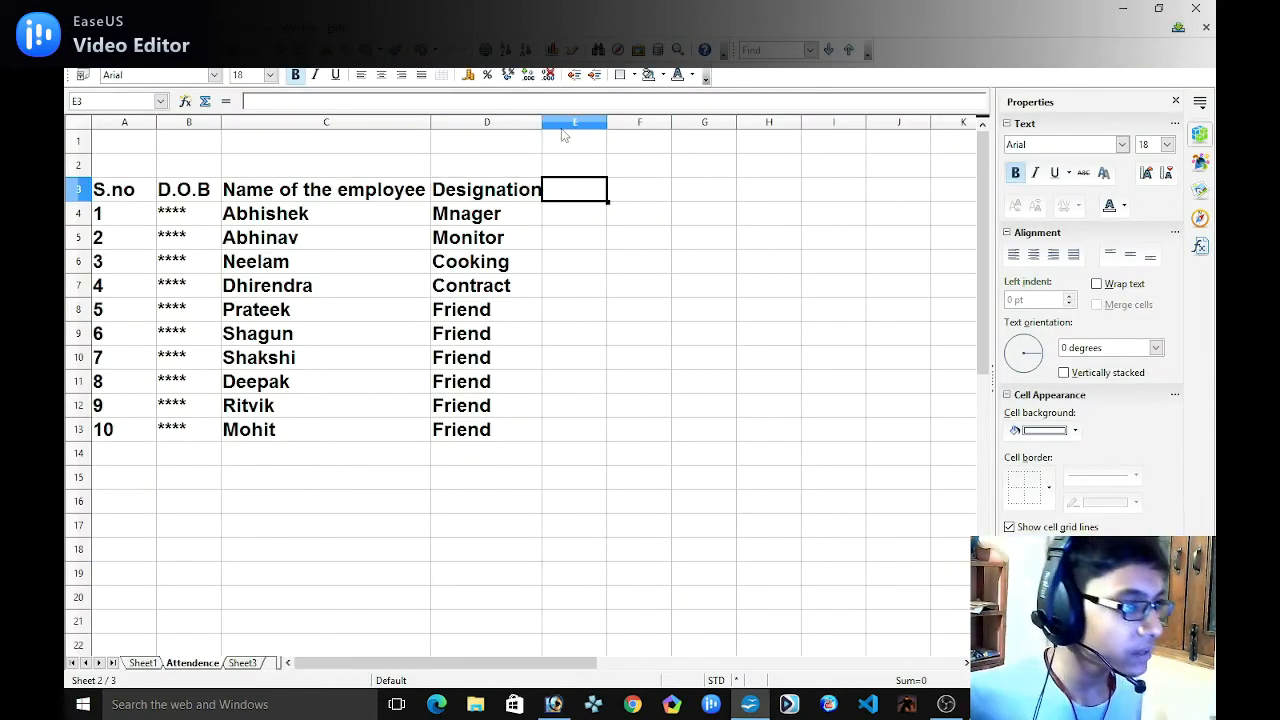
{"action": "left_click_drag", "start_coordinate": [544, 118], "coordinate": [546, 118]}
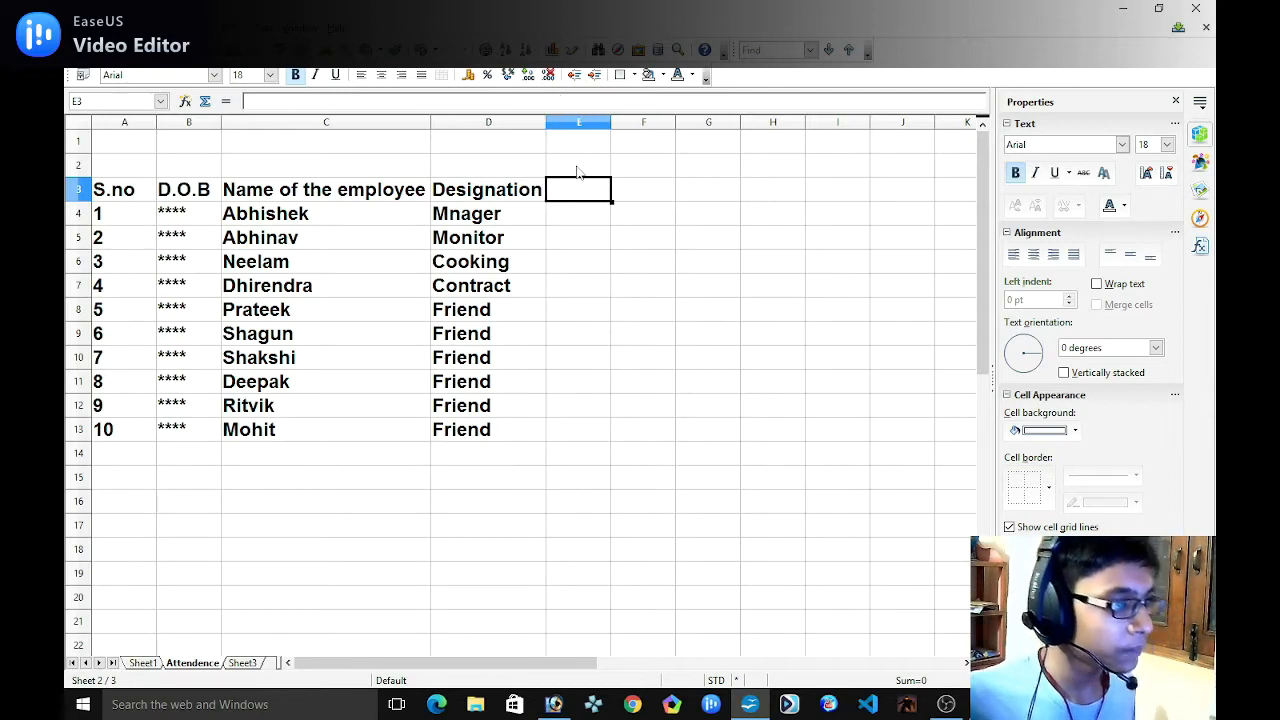
{"action": "type", "text": "s"}
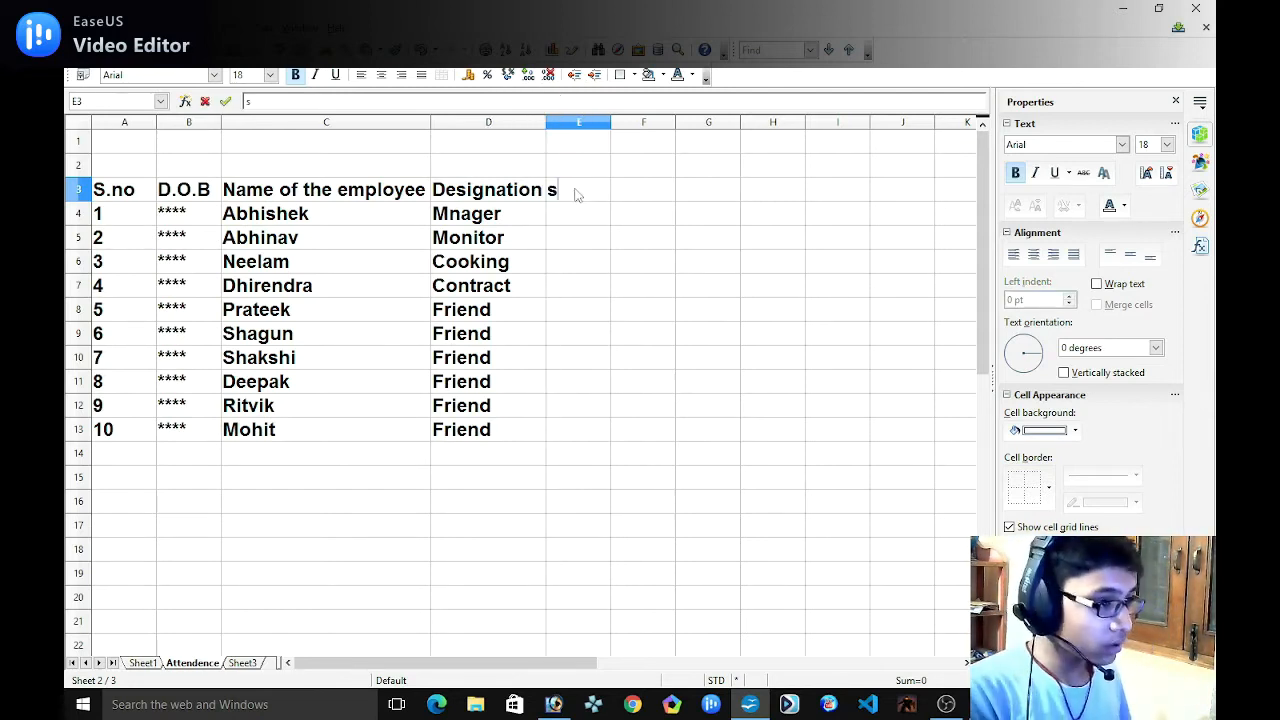
{"action": "key", "text": "BackSpace"}
{"action": "type", "text": "S"}
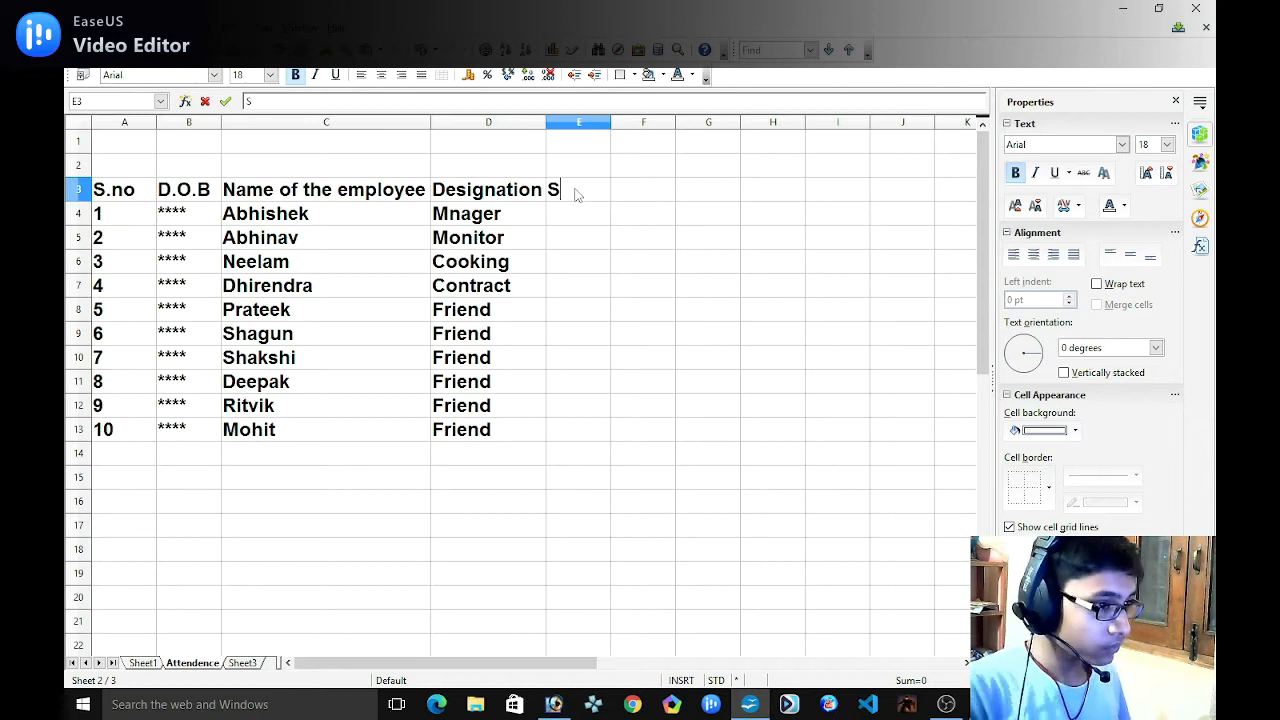
{"action": "type", "text": "alary"}
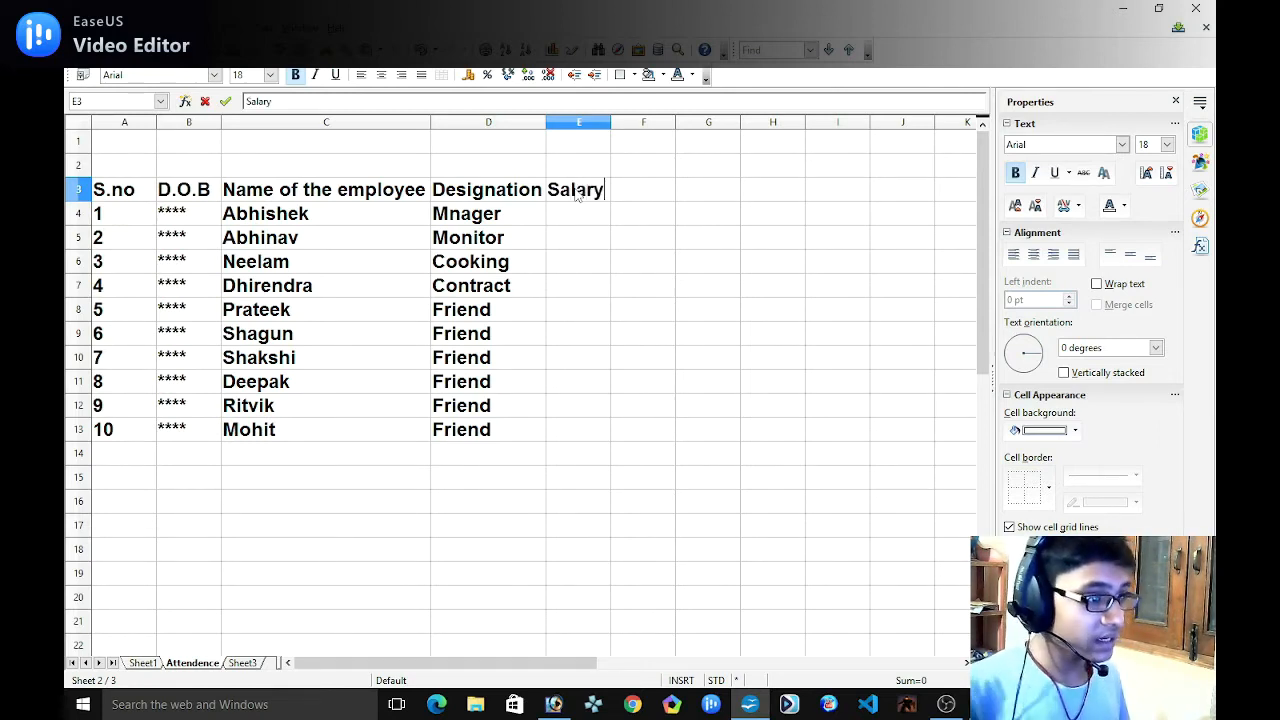
{"action": "key", "text": "Return"}
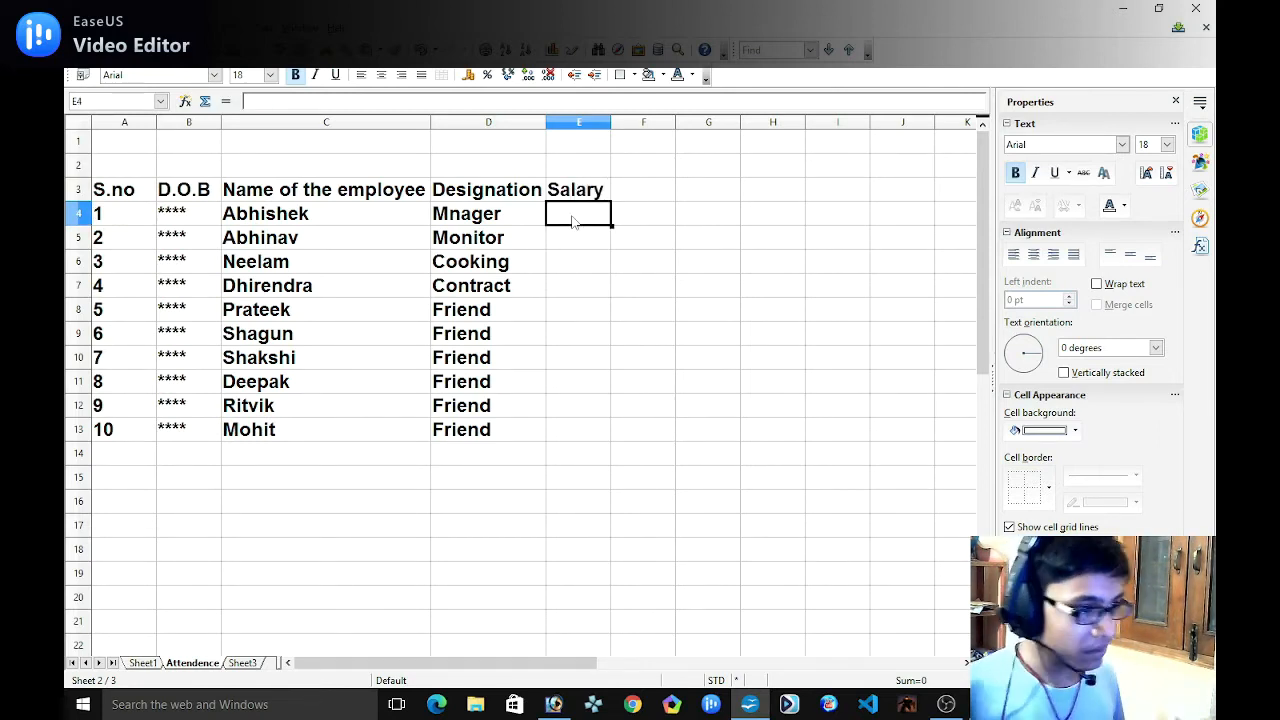
{"action": "type", "text": "20000"}
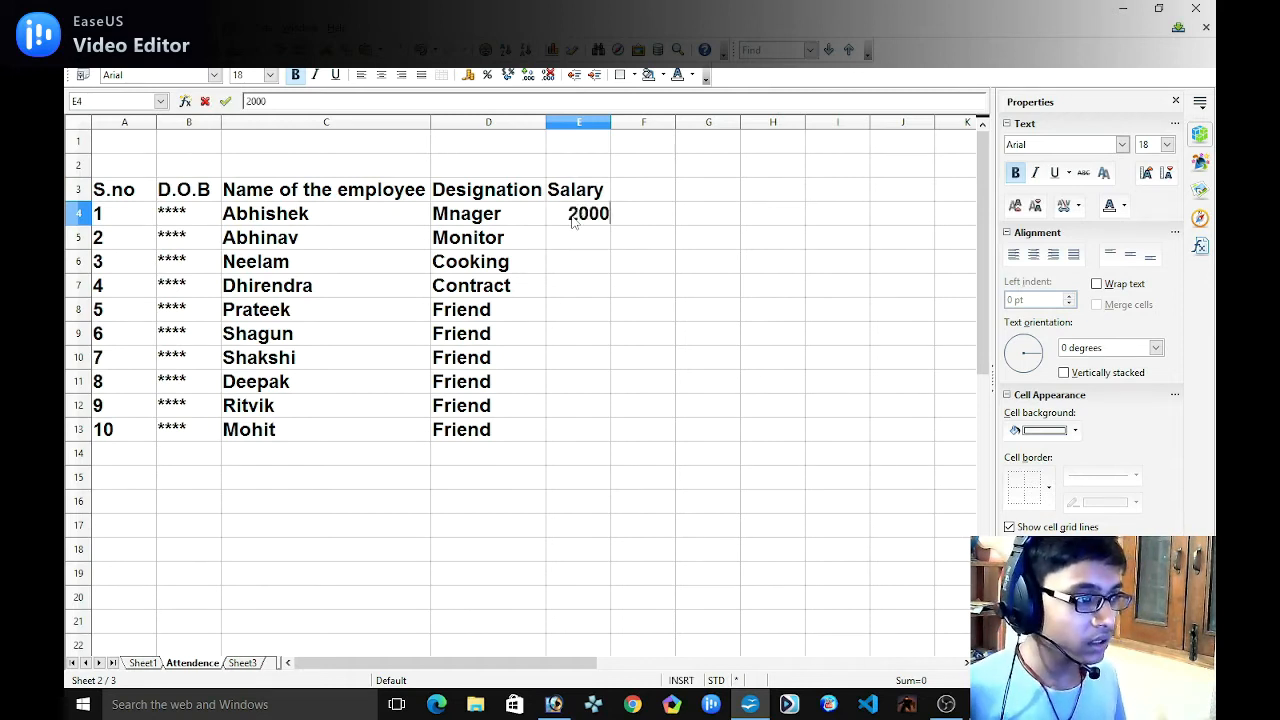
{"action": "left_click", "coordinate": [580, 246]}
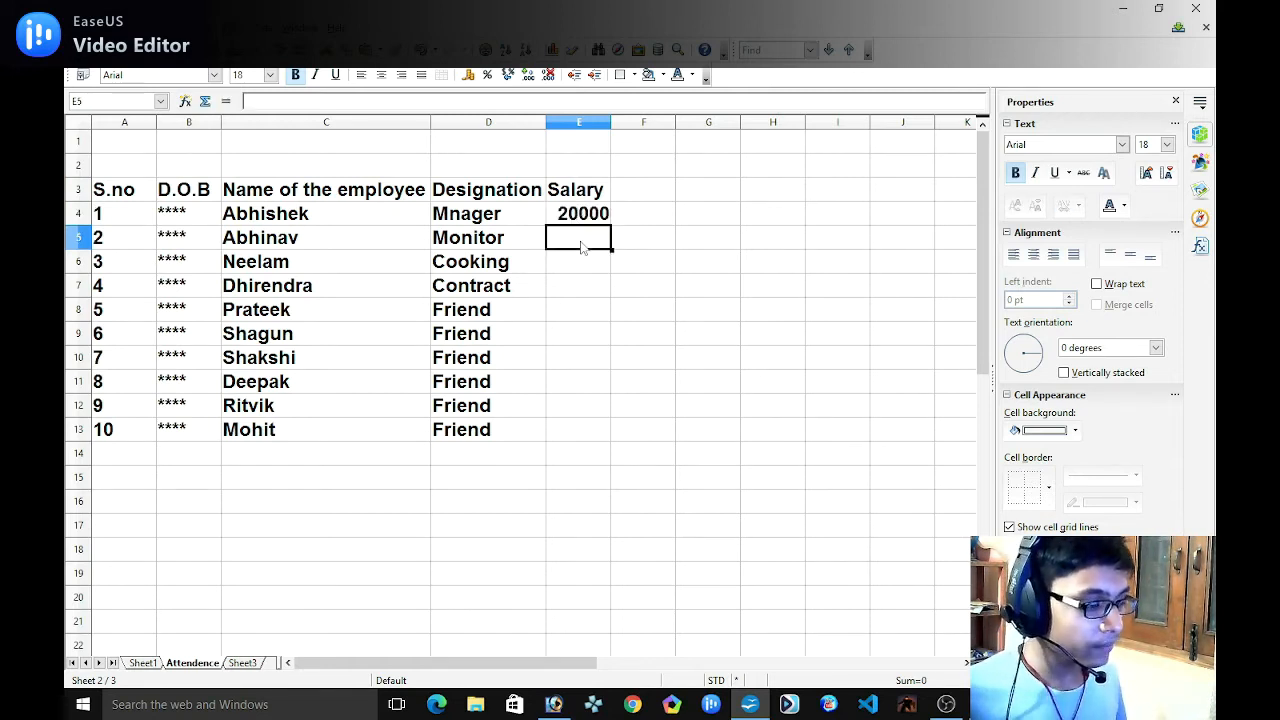
{"action": "type", "text": "15000"}
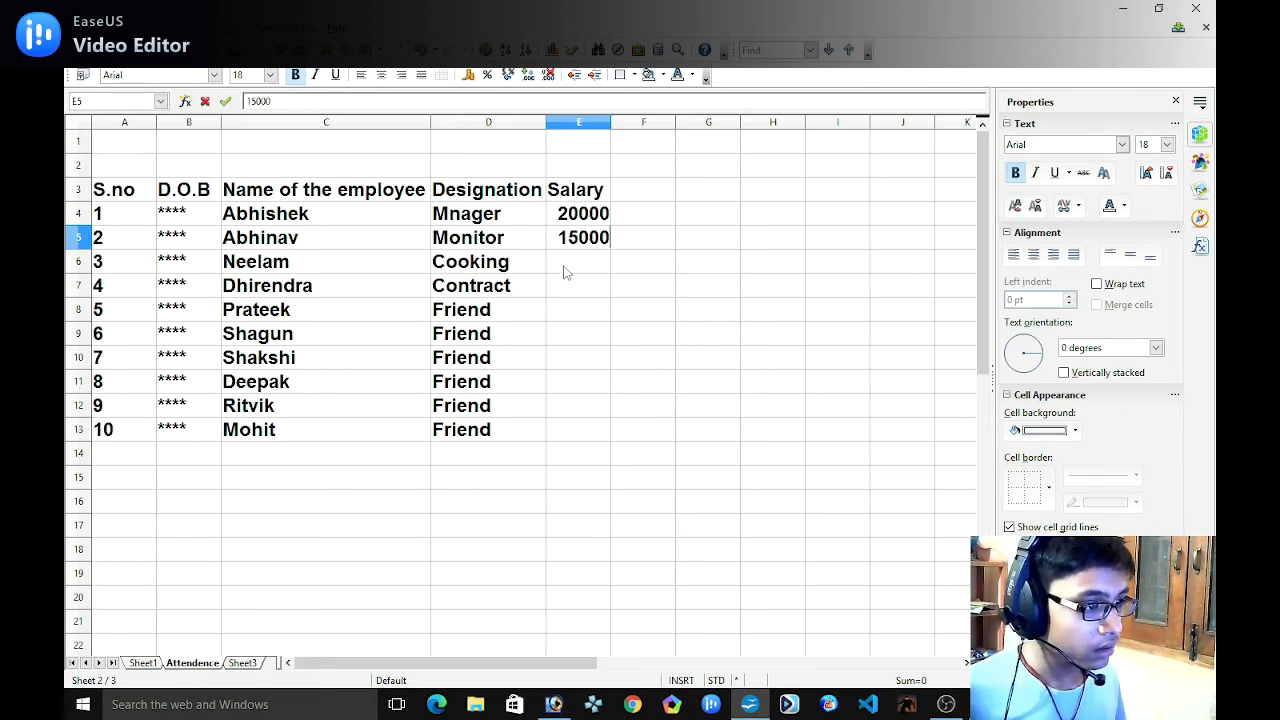
{"action": "left_click", "coordinate": [566, 264]}
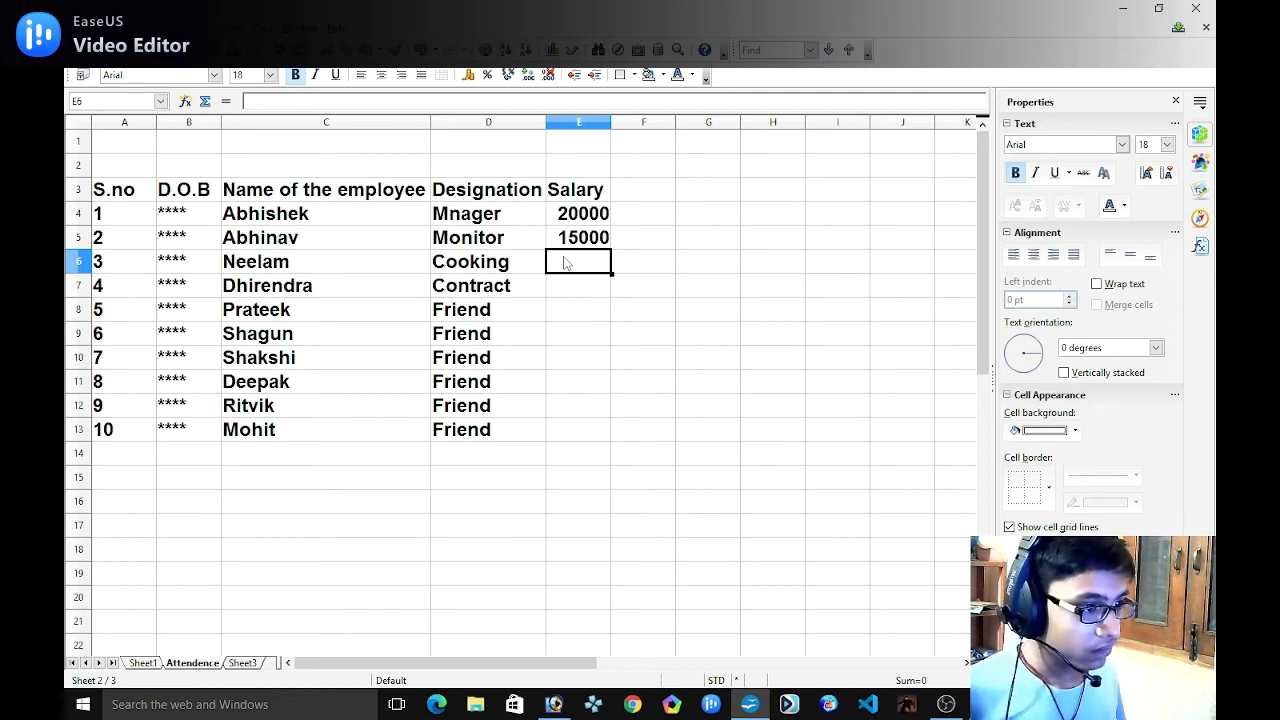
{"action": "left_click", "coordinate": [571, 214]}
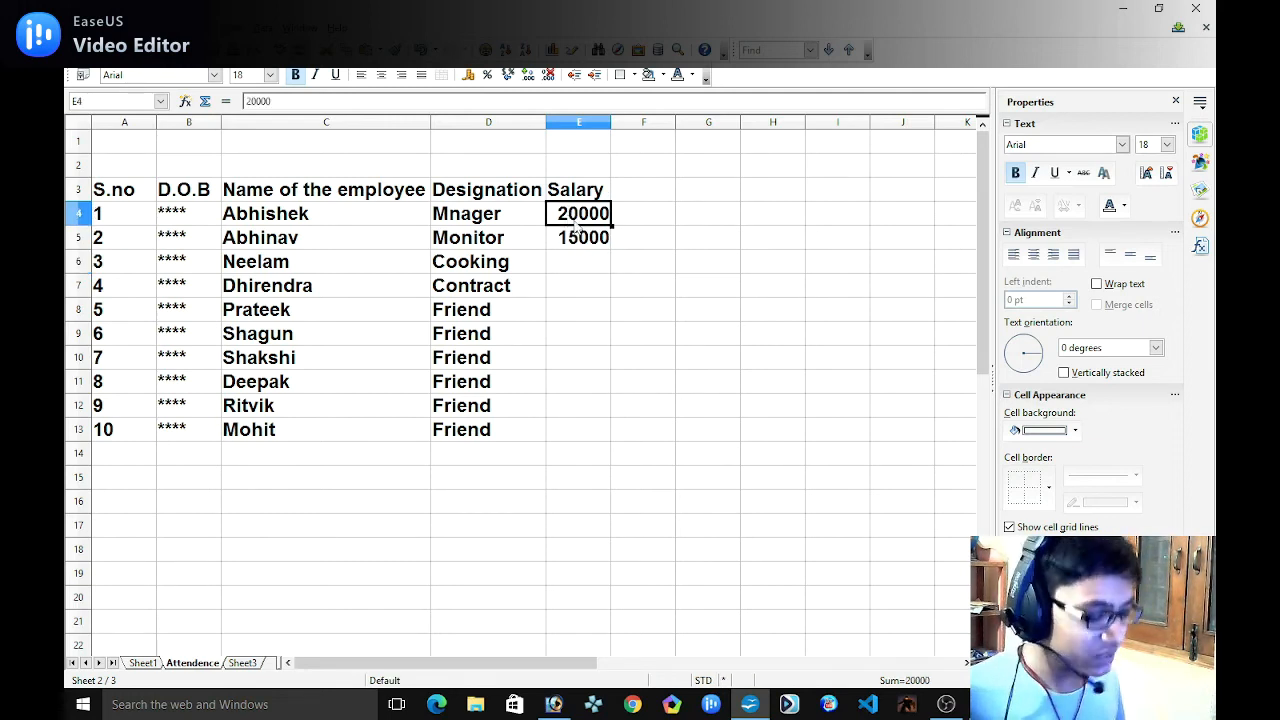
{"action": "key", "text": "Delete"}
{"action": "left_click", "coordinate": [586, 246]}
{"action": "key", "text": "Delete"}
Enter the salary placeholder "****" in cells E4, E5 and E6.
{"action": "left_click", "coordinate": [585, 220]}
{"action": "type", "text": "****"}
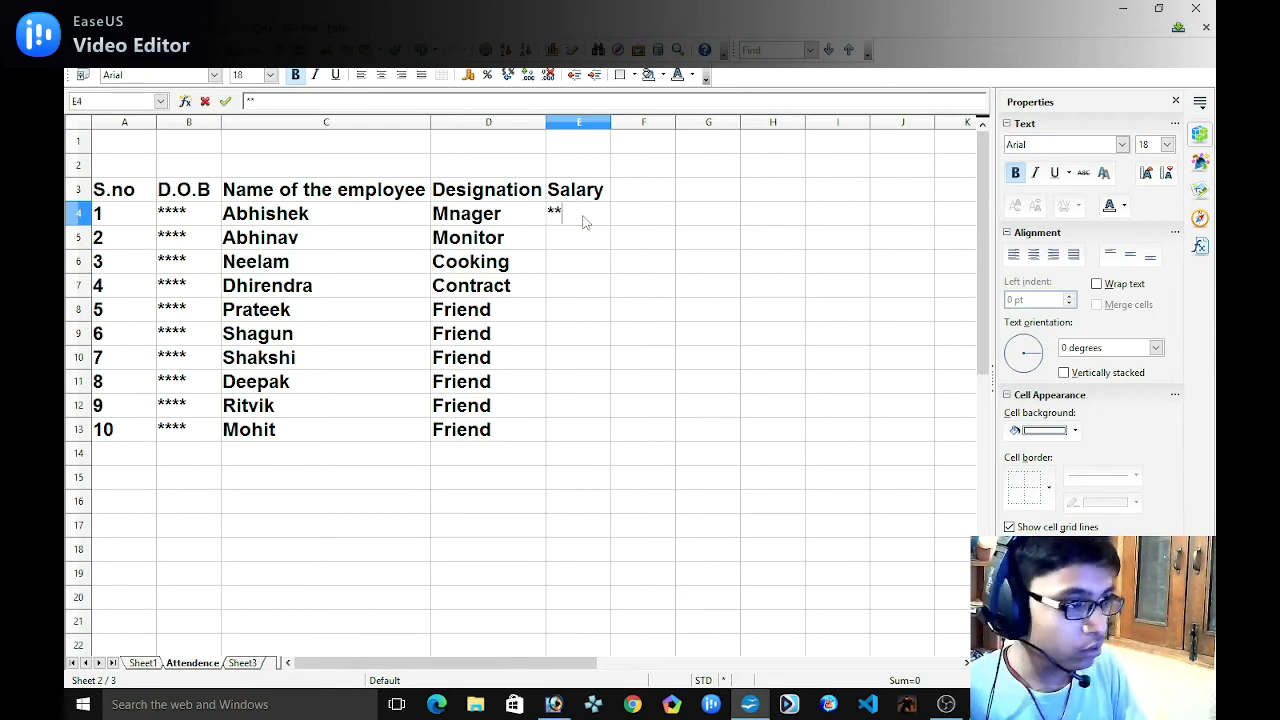
{"action": "left_click", "coordinate": [586, 240]}
{"action": "type", "text": "****"}
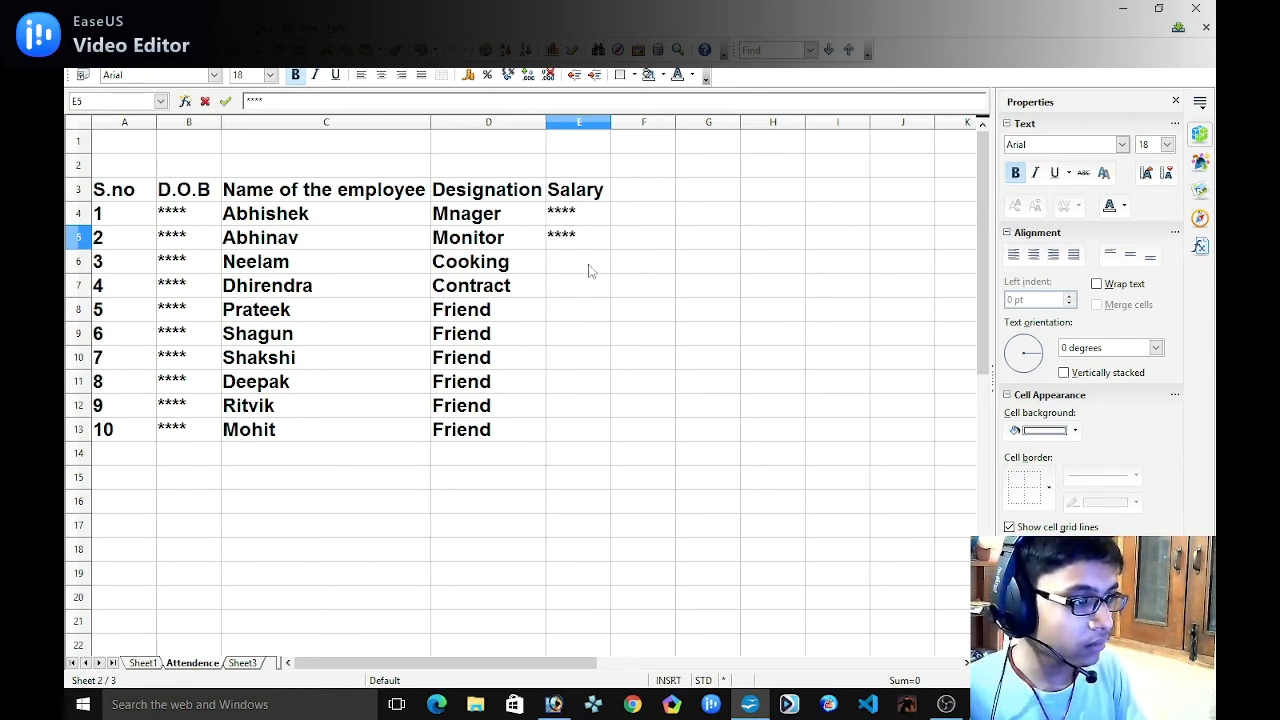
{"action": "left_click", "coordinate": [589, 266]}
{"action": "type", "text": "****"}
{"action": "left_click", "coordinate": [593, 287]}
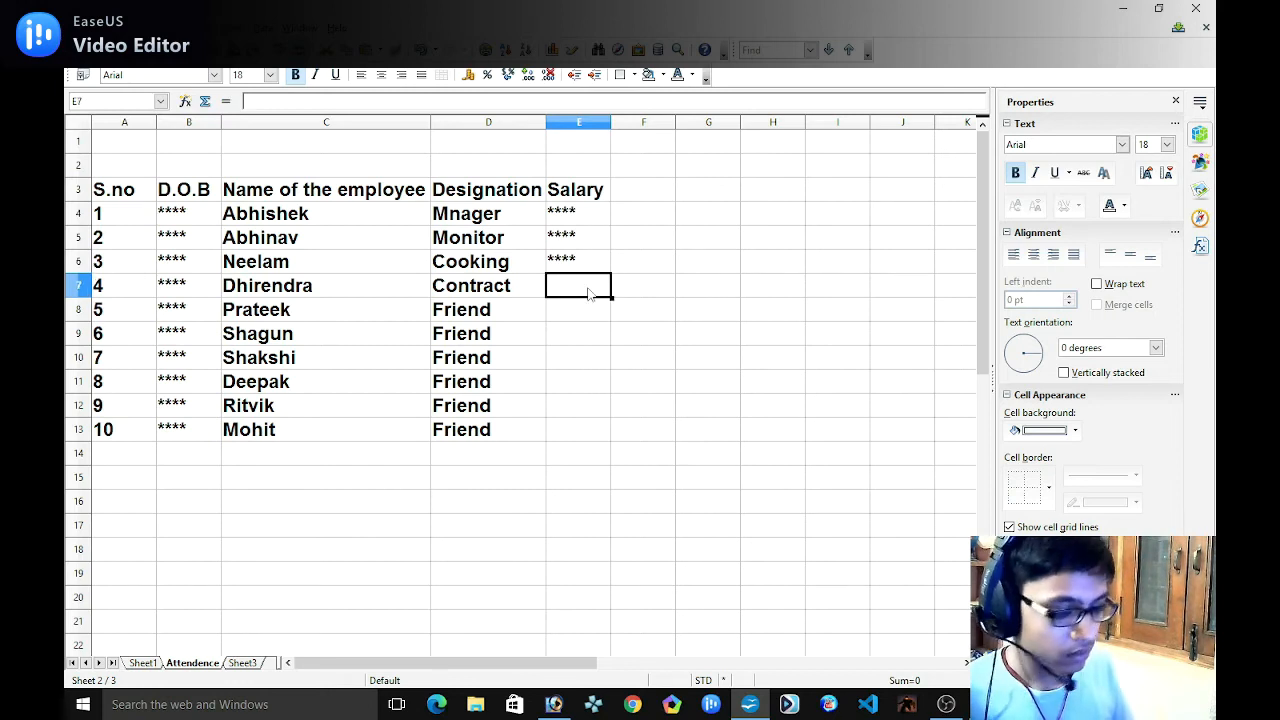
Enter the salary placeholder "****" in cells E7 through E13.
{"action": "type", "text": "****"}
{"action": "key", "text": "Return"}
{"action": "type", "text": "****"}
{"action": "key", "text": "Return"}
{"action": "type", "text": "****"}
{"action": "key", "text": "Return"}
{"action": "type", "text": "****"}
{"action": "key", "text": "Return"}
{"action": "type", "text": "****"}
{"action": "key", "text": "Return"}
{"action": "type", "text": "****"}
{"action": "key", "text": "Return"}
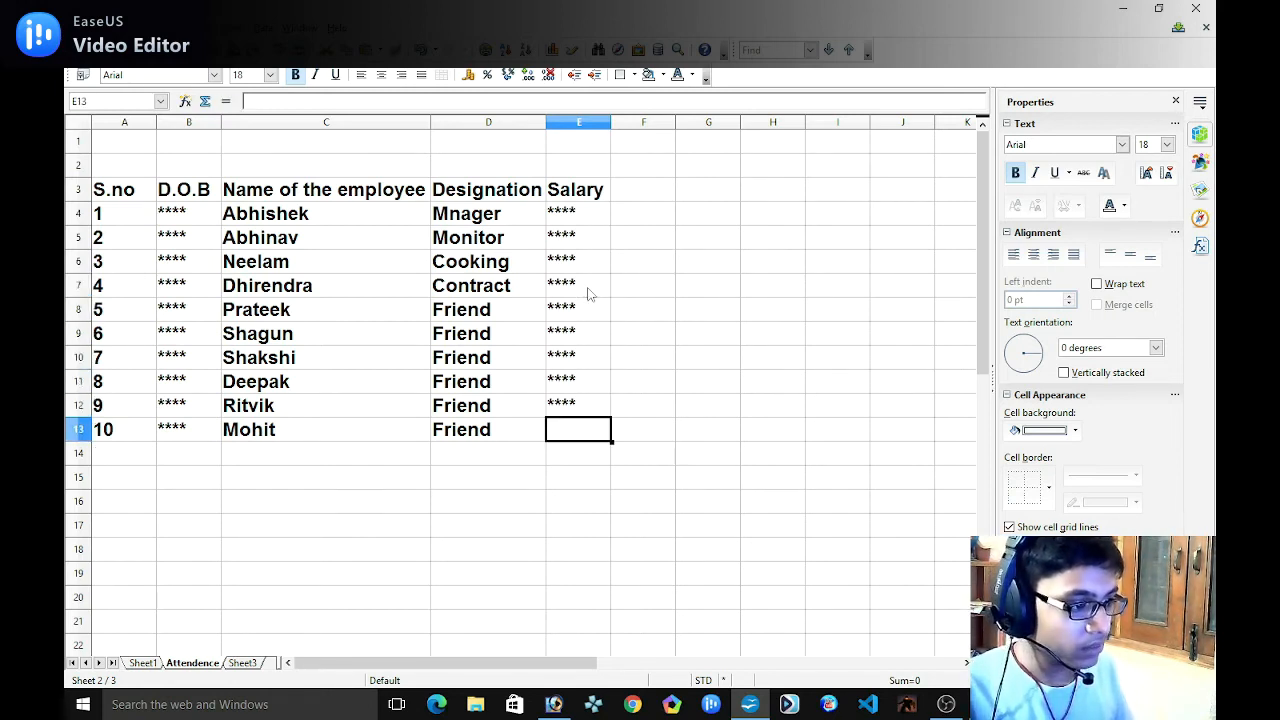
{"action": "type", "text": "****"}
{"action": "key", "text": "Return"}
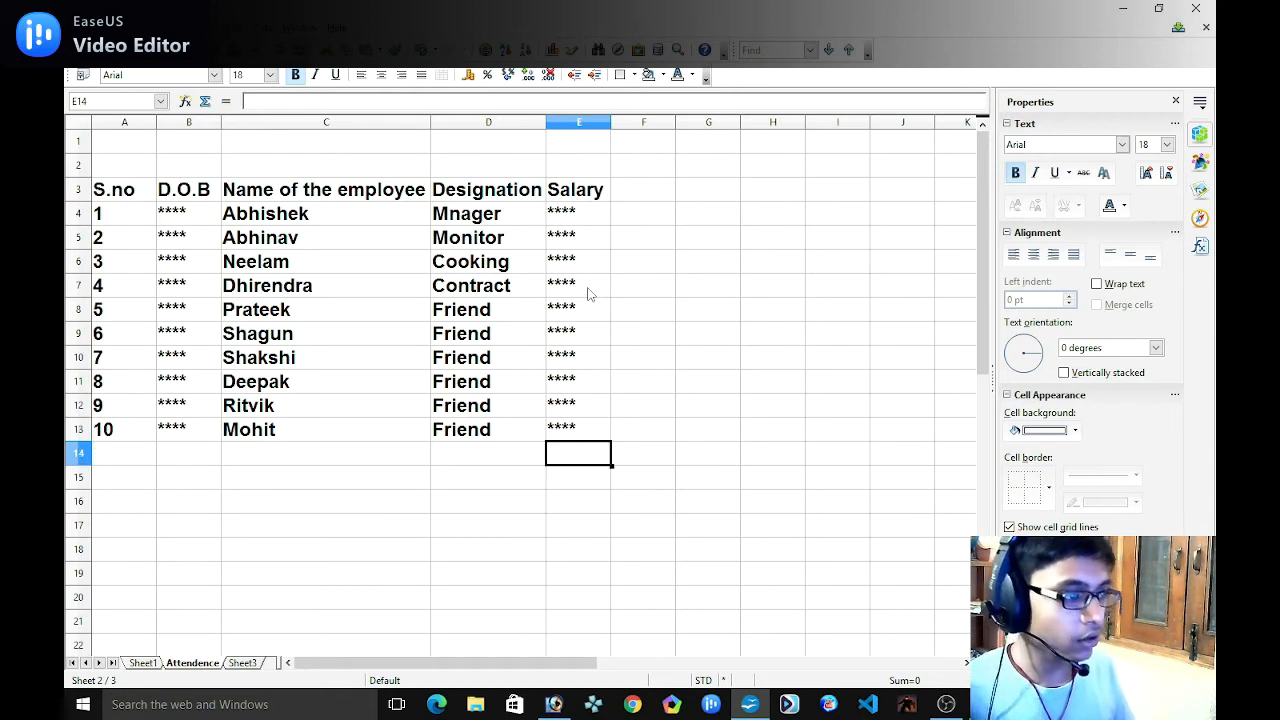
Switch to the lab assignment image, circle the task on setting the Salary typeface in red, and return to the spreadsheet.
{"action": "left_click", "coordinate": [575, 218]}
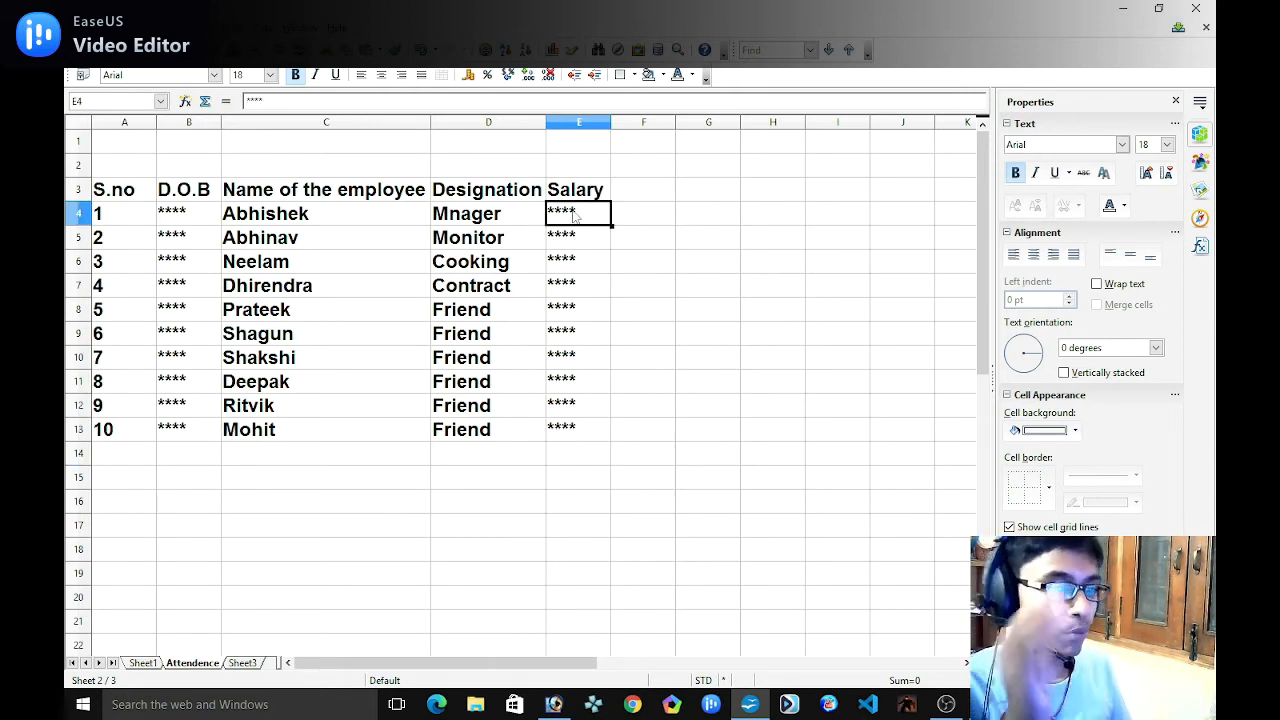
{"action": "left_click", "coordinate": [589, 250]}
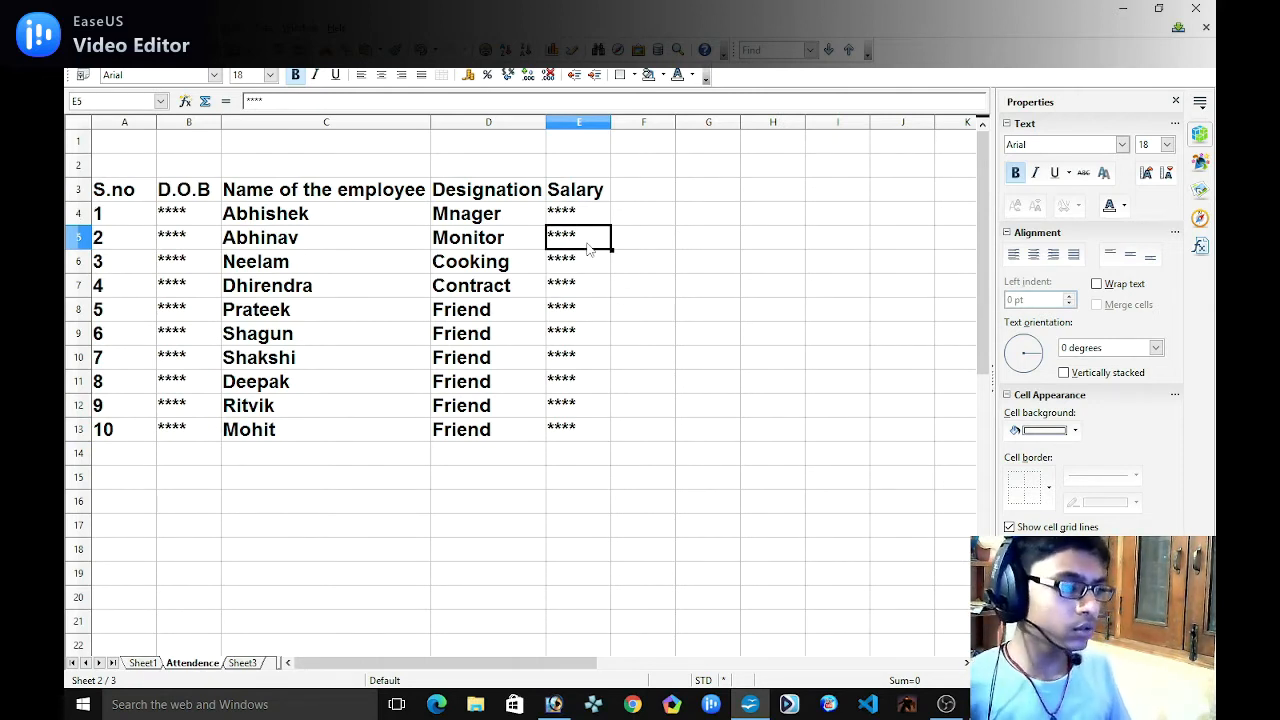
{"action": "left_click", "coordinate": [553, 704]}
{"action": "scroll", "coordinate": [632, 370], "scroll_direction": "down", "scroll_amount": 5}
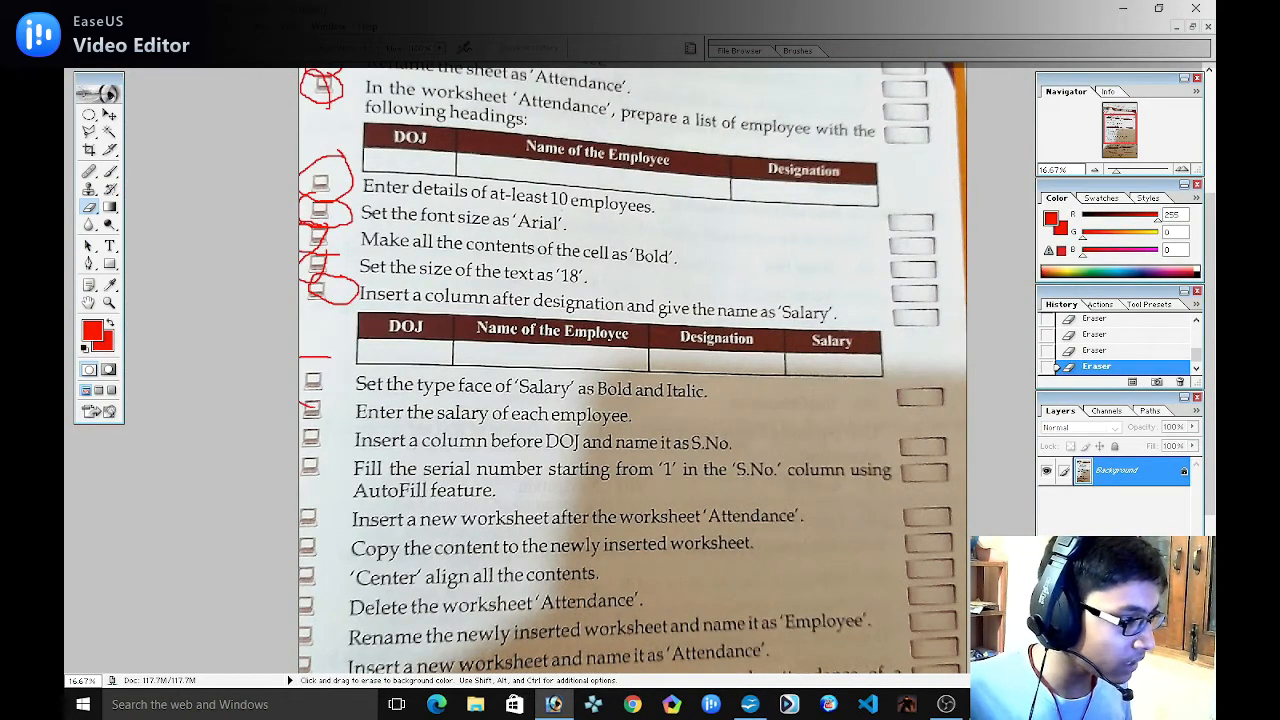
{"action": "left_click", "coordinate": [749, 704]}
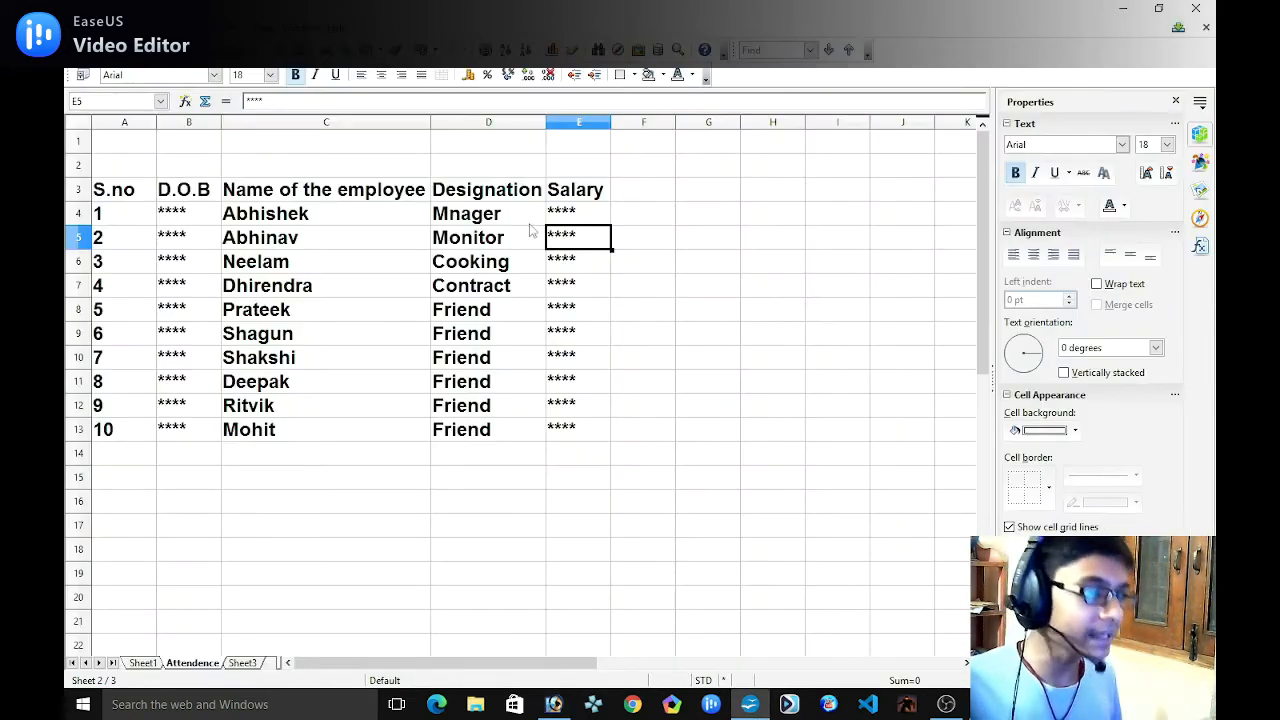
Clear the placeholder entries from the Salary column, cells E4 to E13.
{"action": "left_click", "coordinate": [578, 224]}
{"action": "left_click_drag", "start_coordinate": [591, 230], "coordinate": [598, 436]}
{"action": "key", "text": "Delete"}
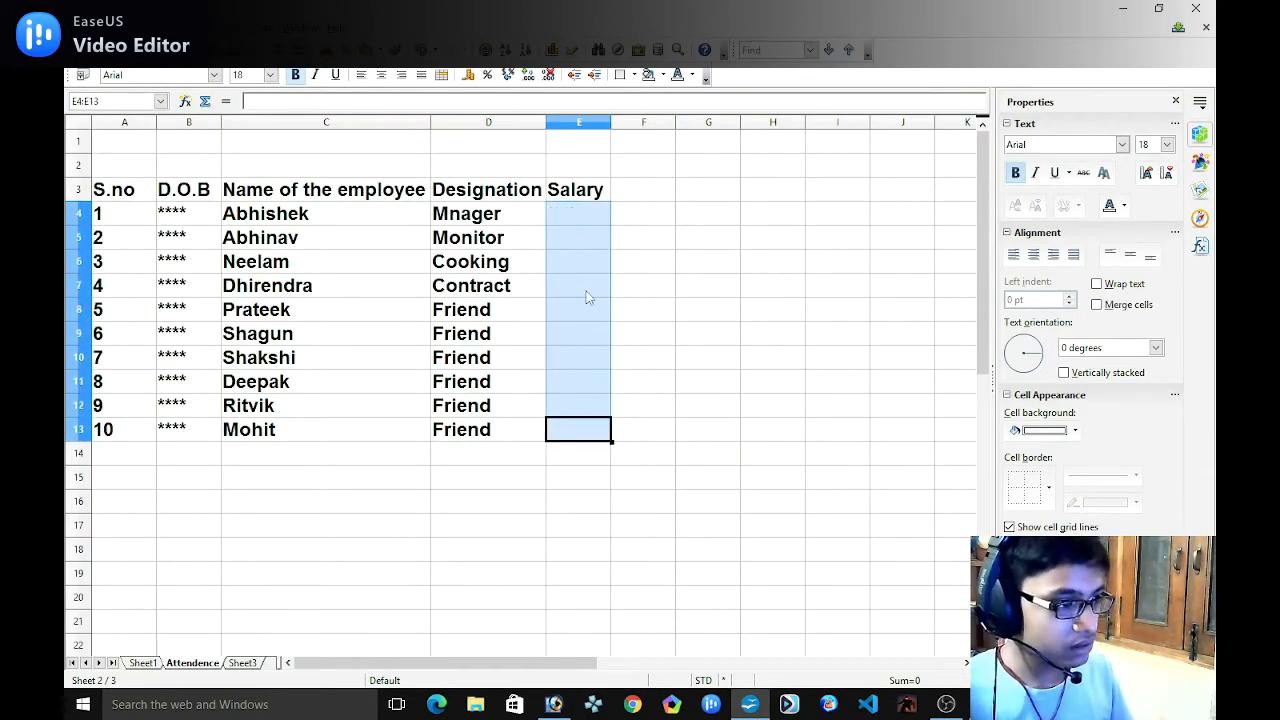
Enter 25 as the first salary in cell E4 and autofill the series down to E13.
{"action": "left_click", "coordinate": [572, 220]}
{"action": "type", "text": "25"}
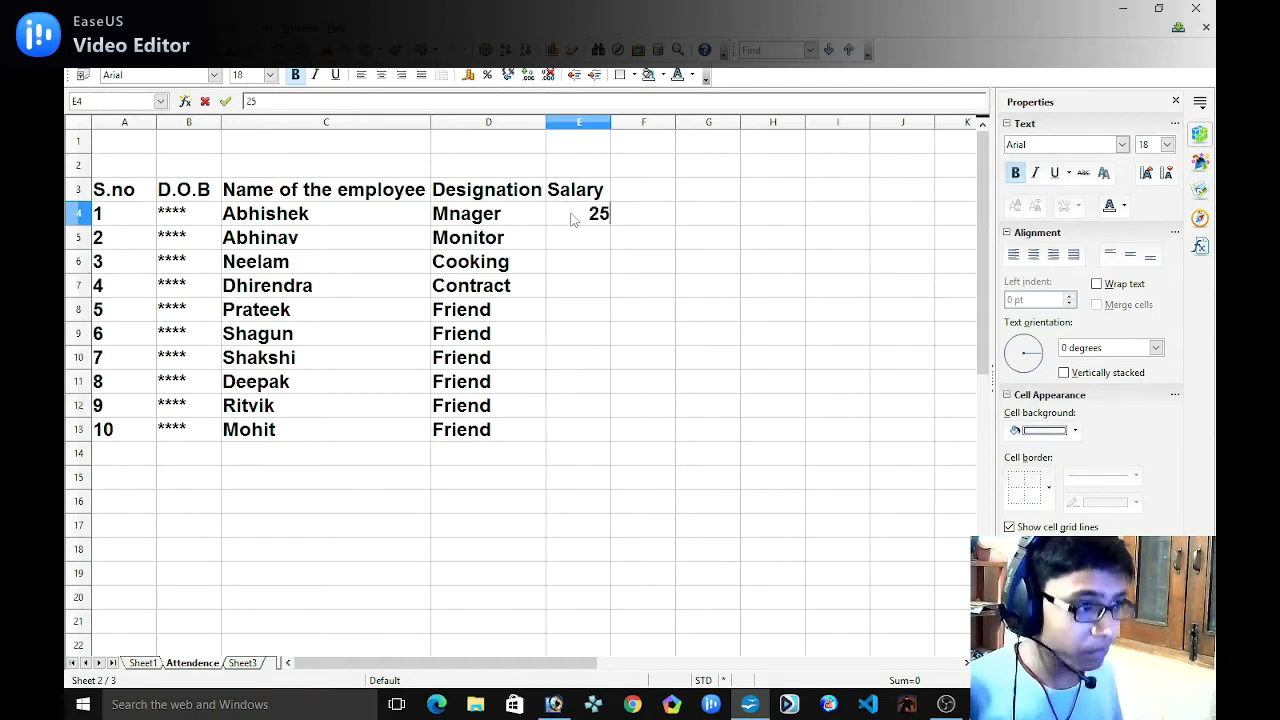
{"action": "key", "text": "Return"}
{"action": "key", "text": "Up"}
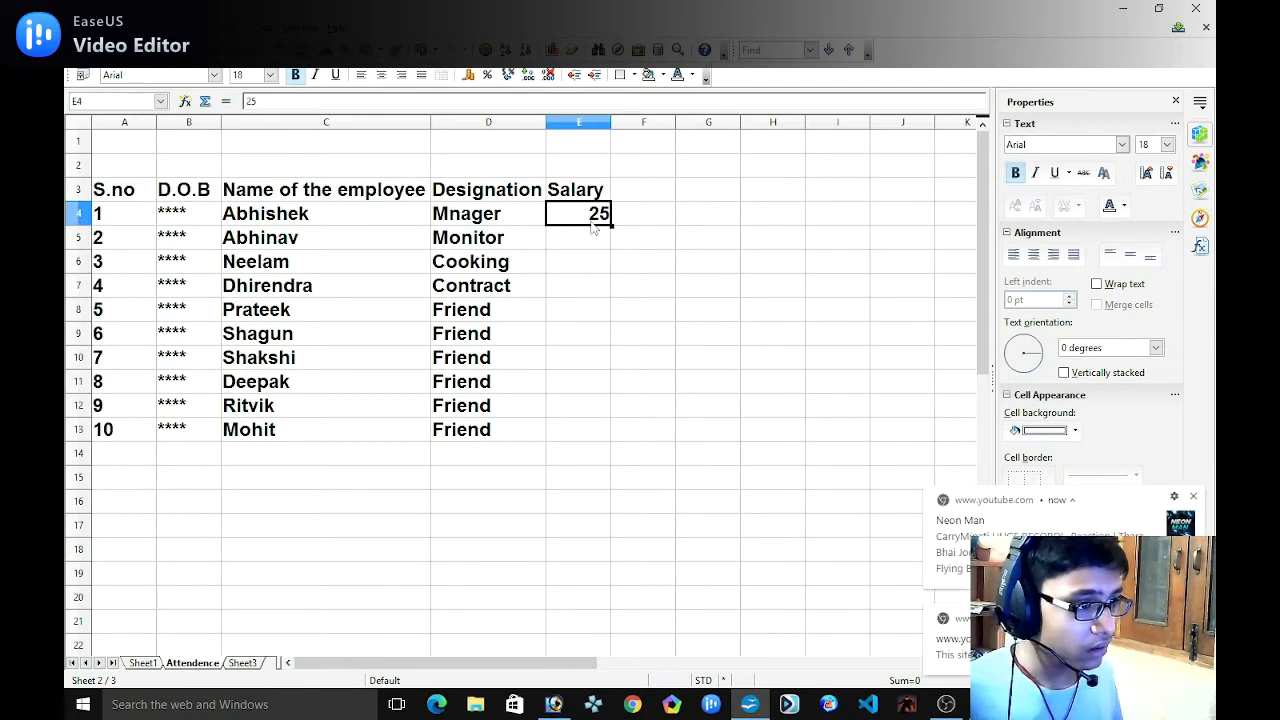
{"action": "left_click_drag", "start_coordinate": [610, 226], "coordinate": [613, 441]}
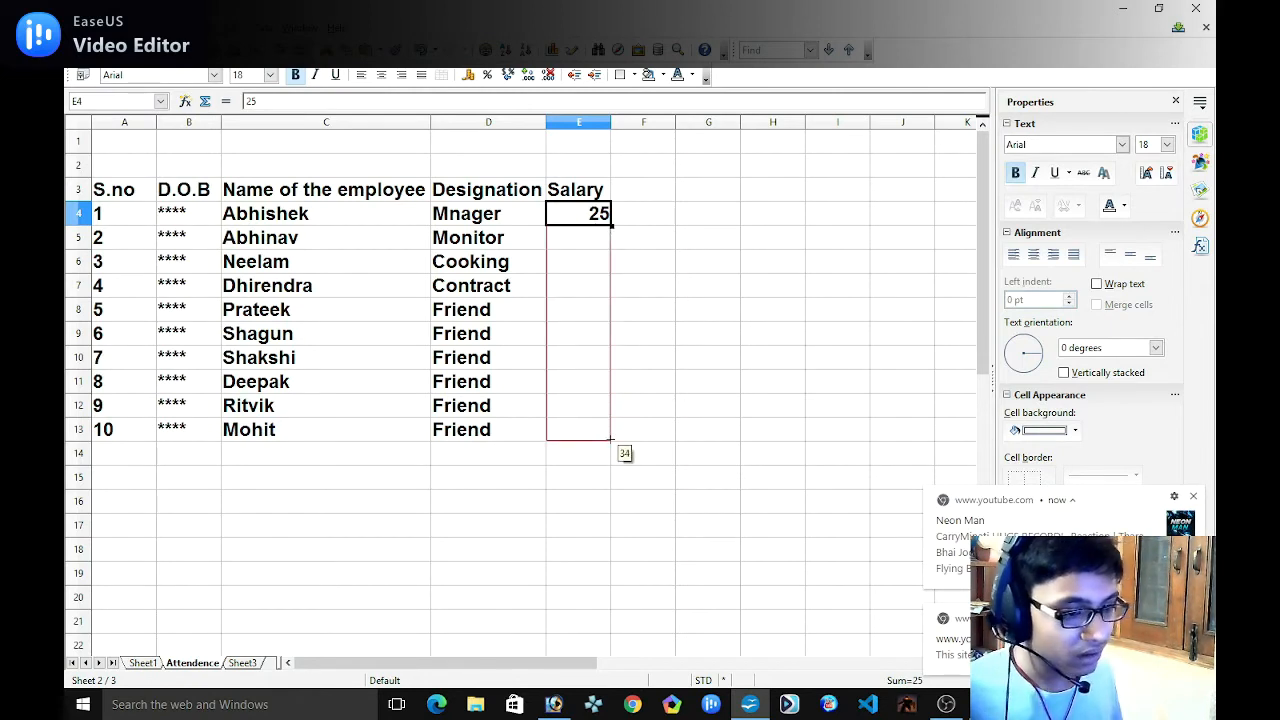
{"action": "left_click_drag", "start_coordinate": [612, 440], "coordinate": [613, 441]}
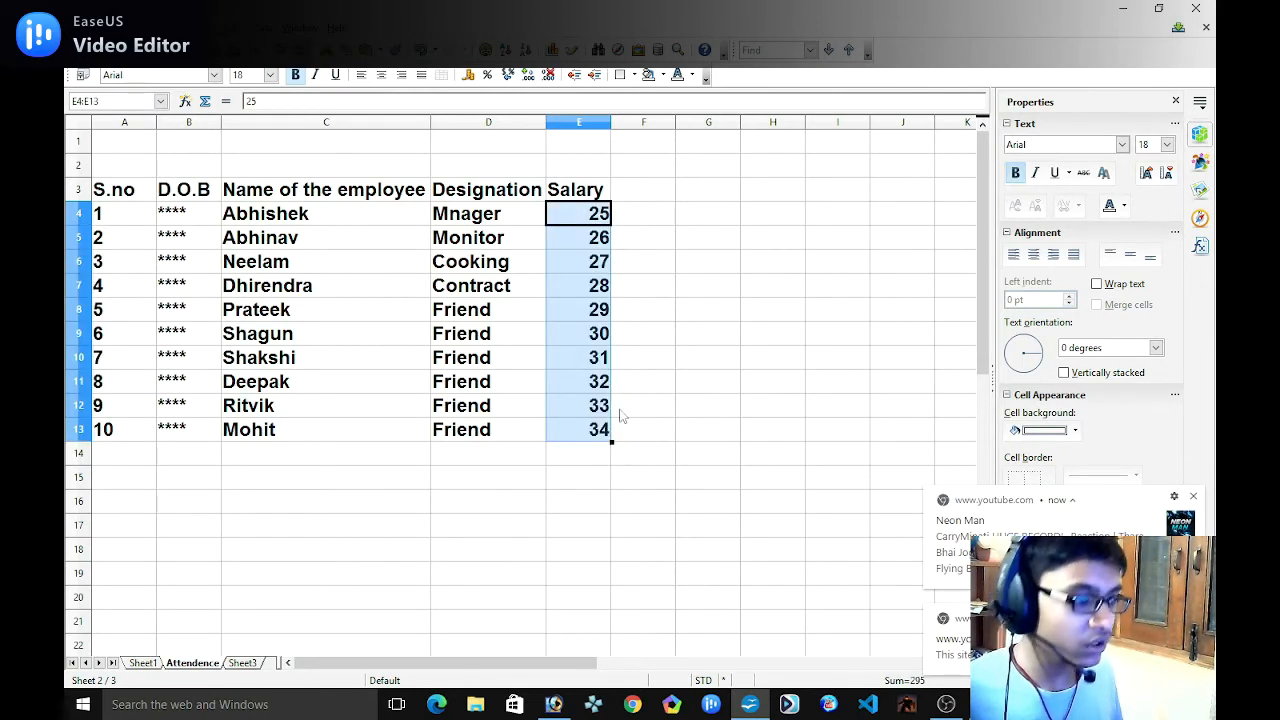
{"action": "left_click", "coordinate": [643, 222]}
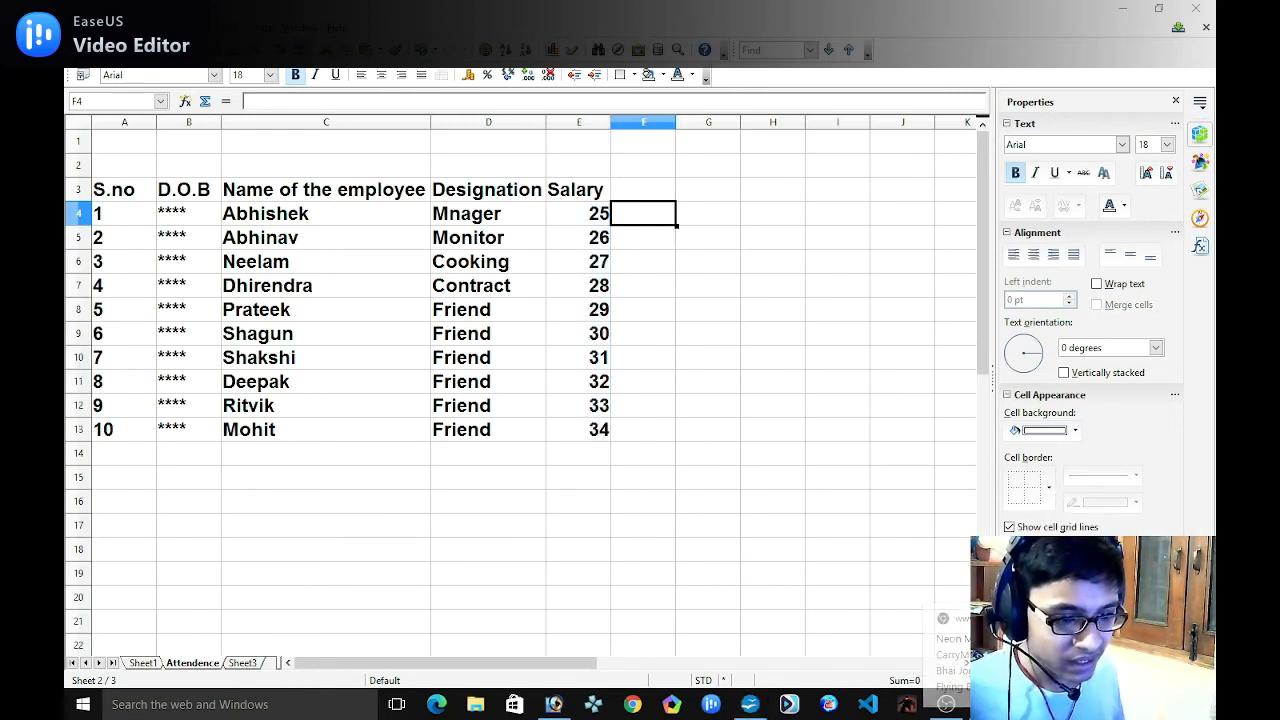
Make the salary values in cells E4 to E13 italic.
{"action": "left_click", "coordinate": [572, 218]}
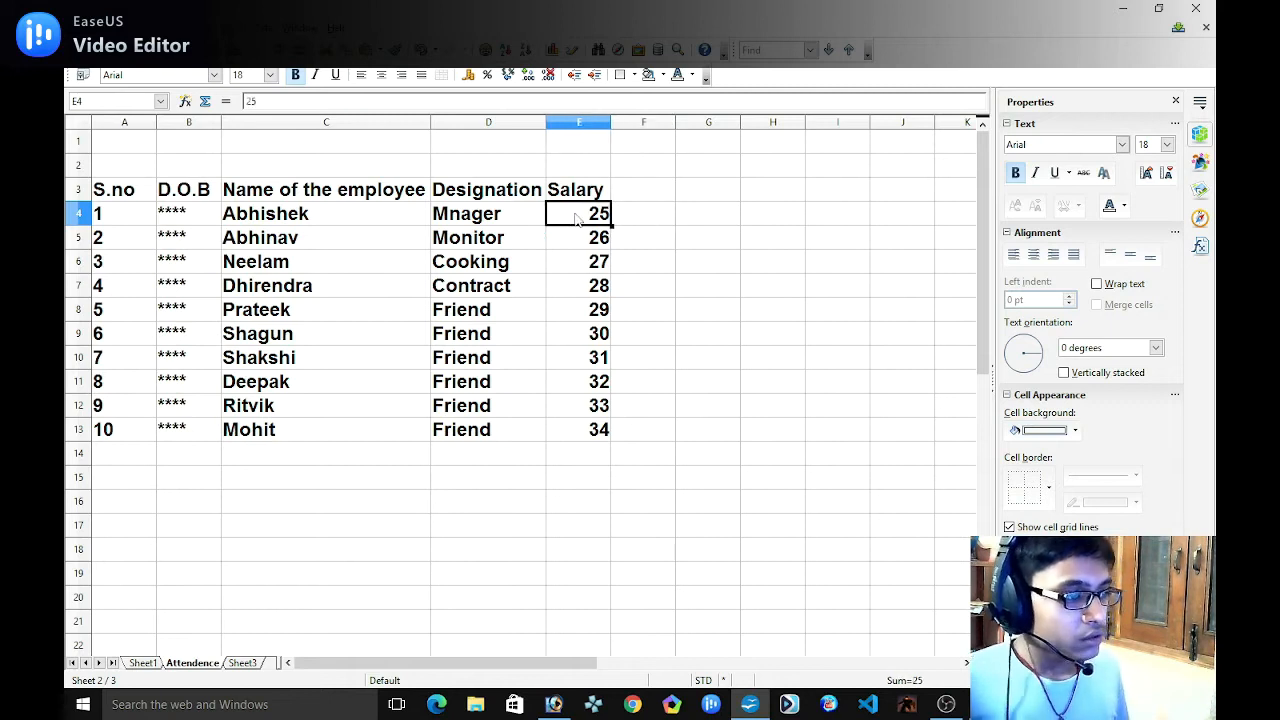
{"action": "left_click_drag", "start_coordinate": [598, 228], "coordinate": [610, 432]}
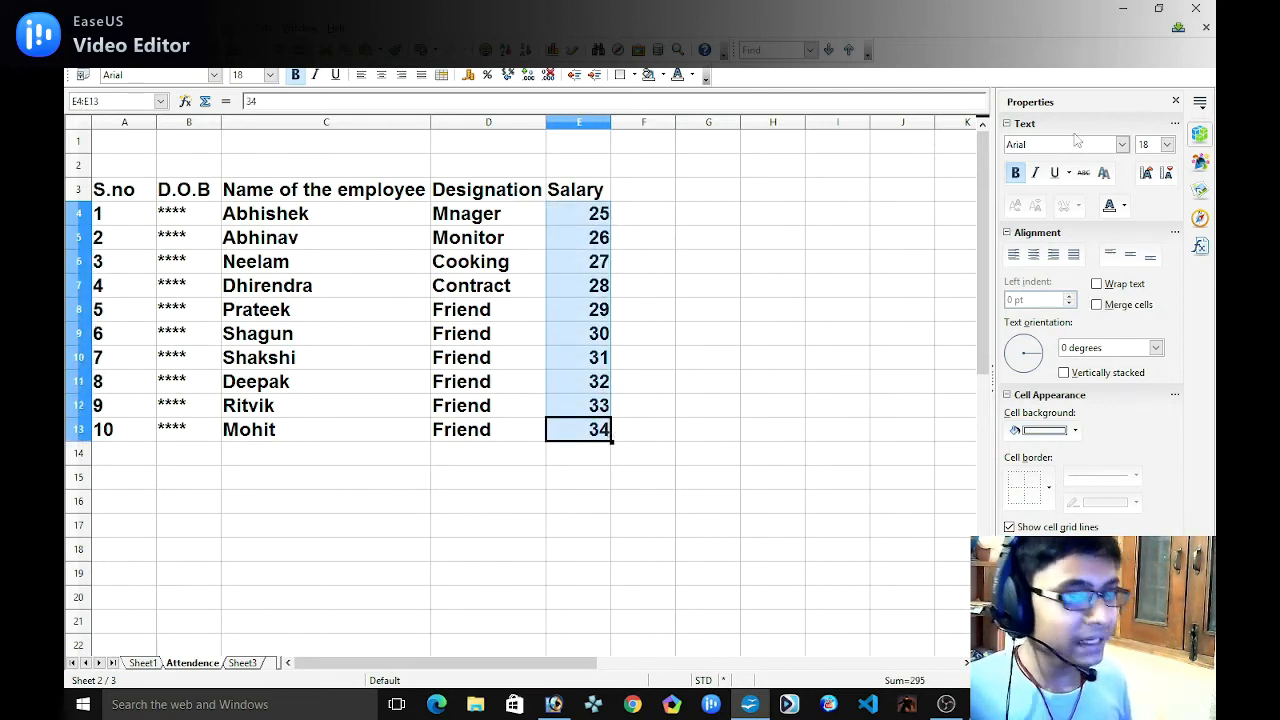
{"action": "left_click", "coordinate": [1036, 173]}
{"action": "left_click", "coordinate": [652, 218]}
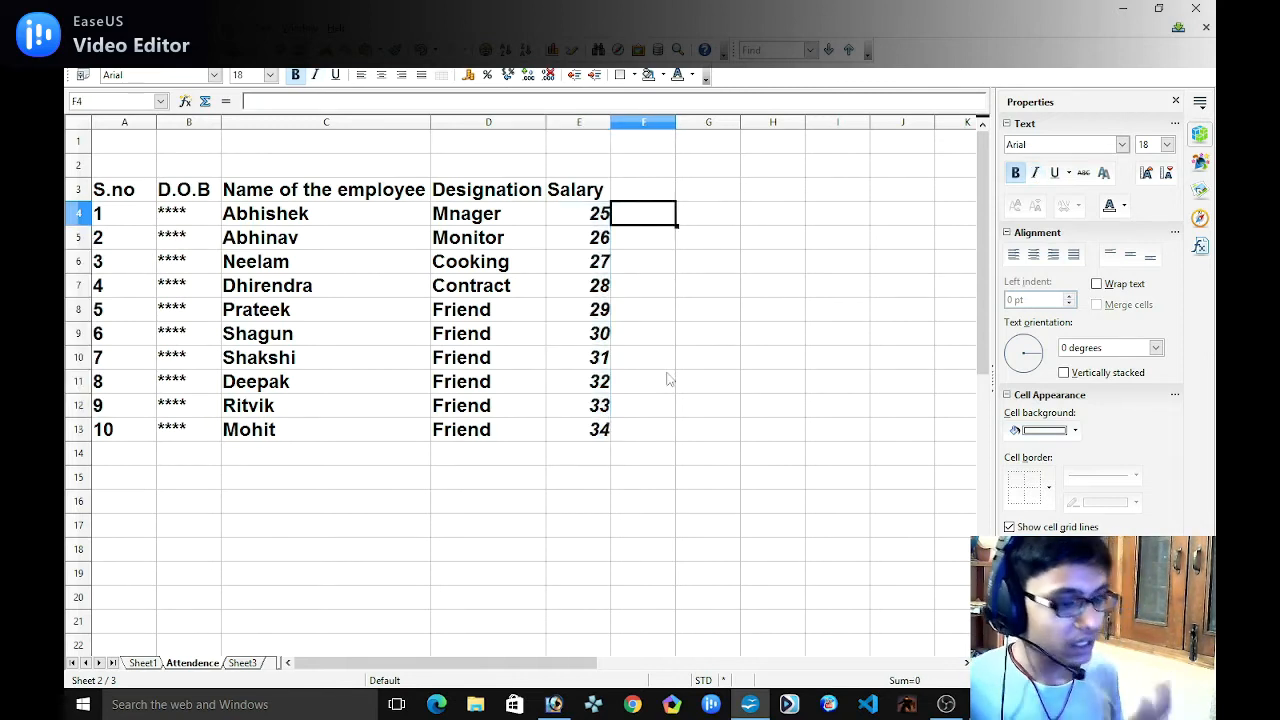
Switch to the lab assignment image, circle the task on entering each employee's salary in red, and return to the spreadsheet.
{"action": "left_click", "coordinate": [554, 704]}
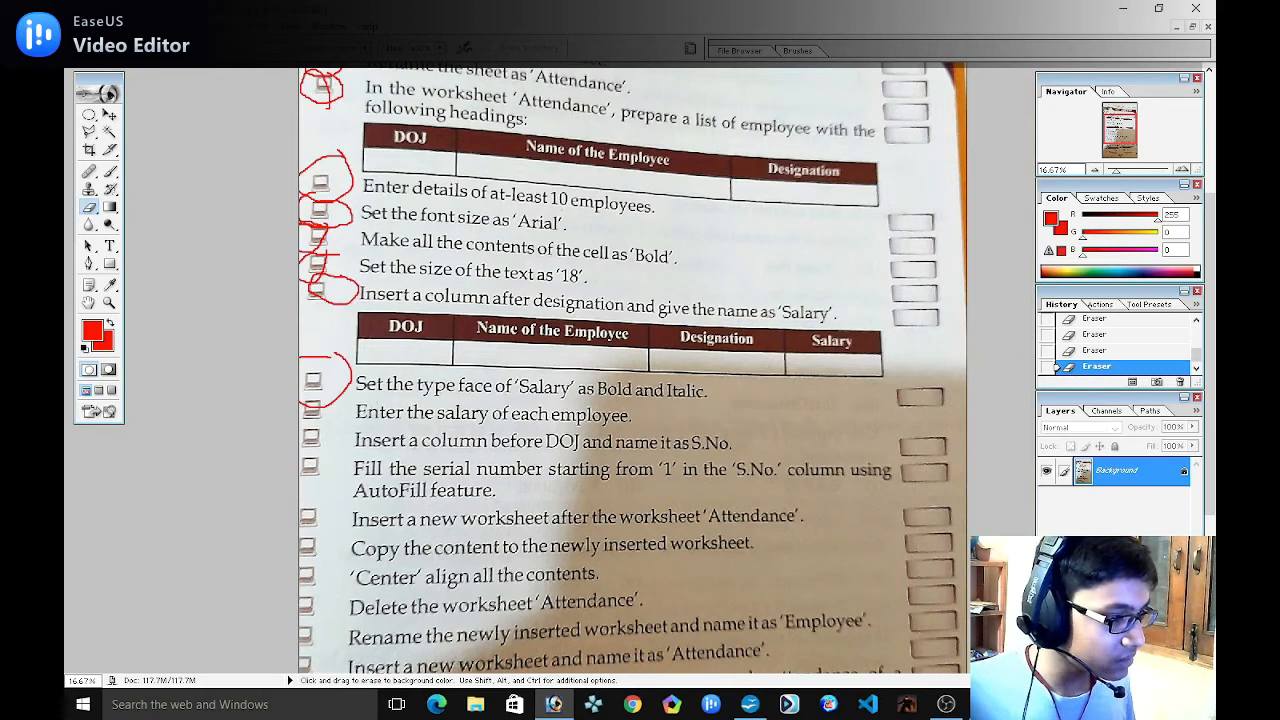
{"action": "left_click_drag", "start_coordinate": [300, 392], "coordinate": [336, 424]}
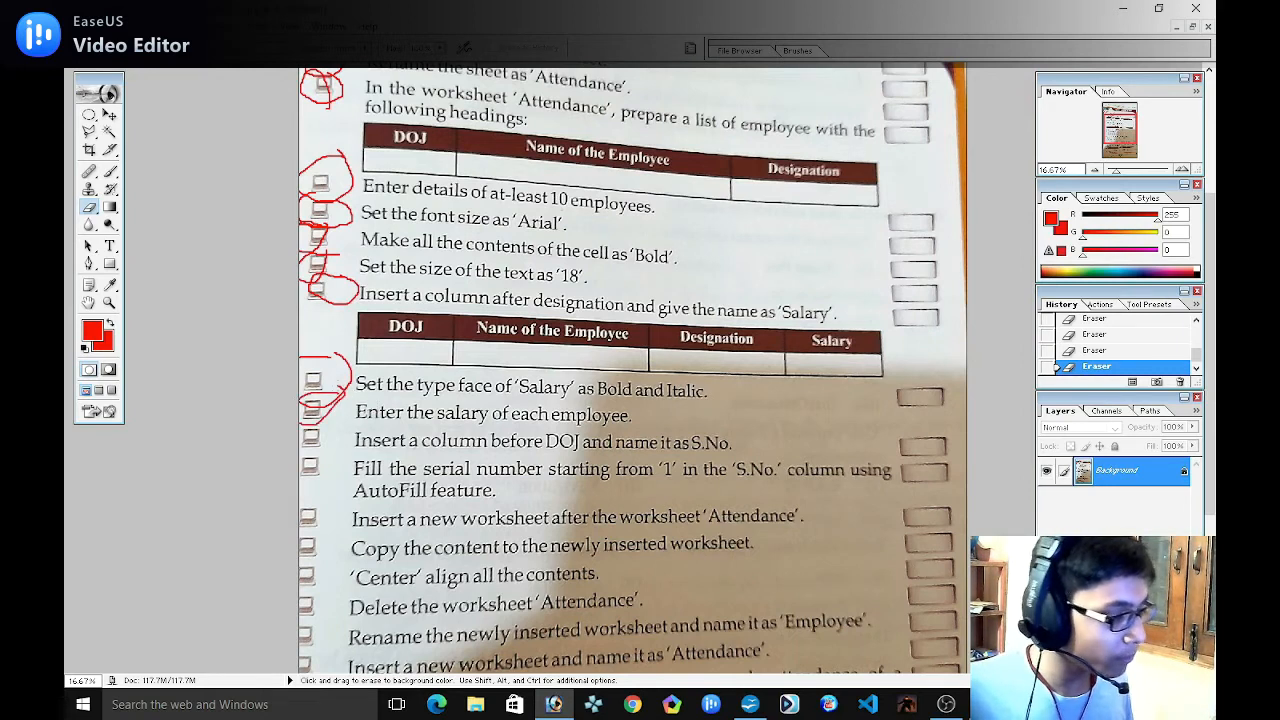
{"action": "scroll", "coordinate": [633, 368], "scroll_direction": "down", "scroll_amount": 1}
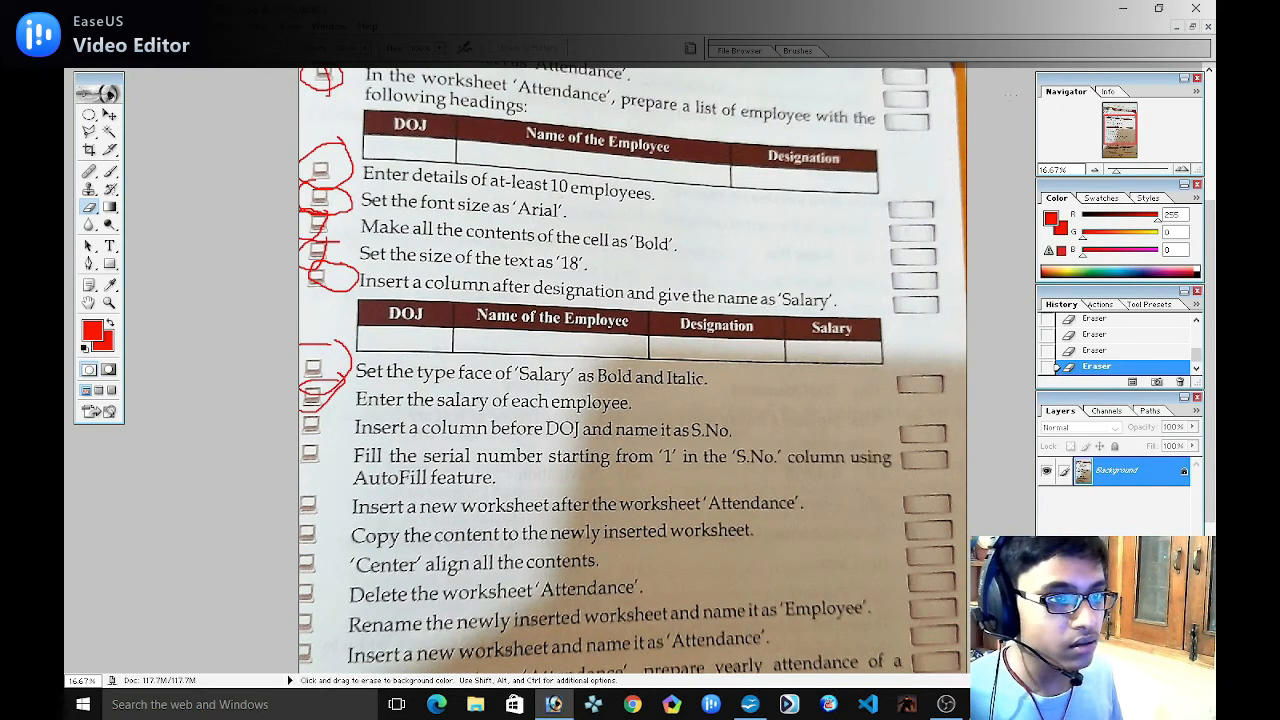
{"action": "left_click", "coordinate": [1124, 8]}
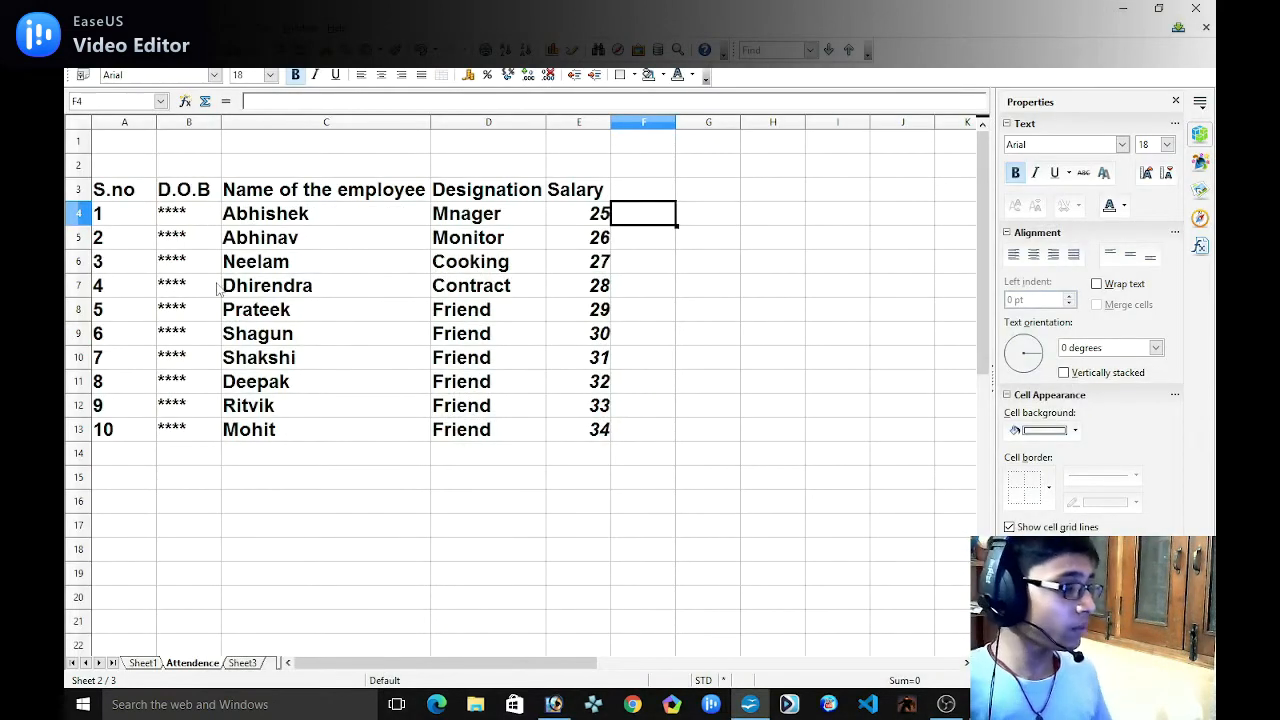
Insert a new column before the D.O.B column.
{"action": "left_click", "coordinate": [178, 196]}
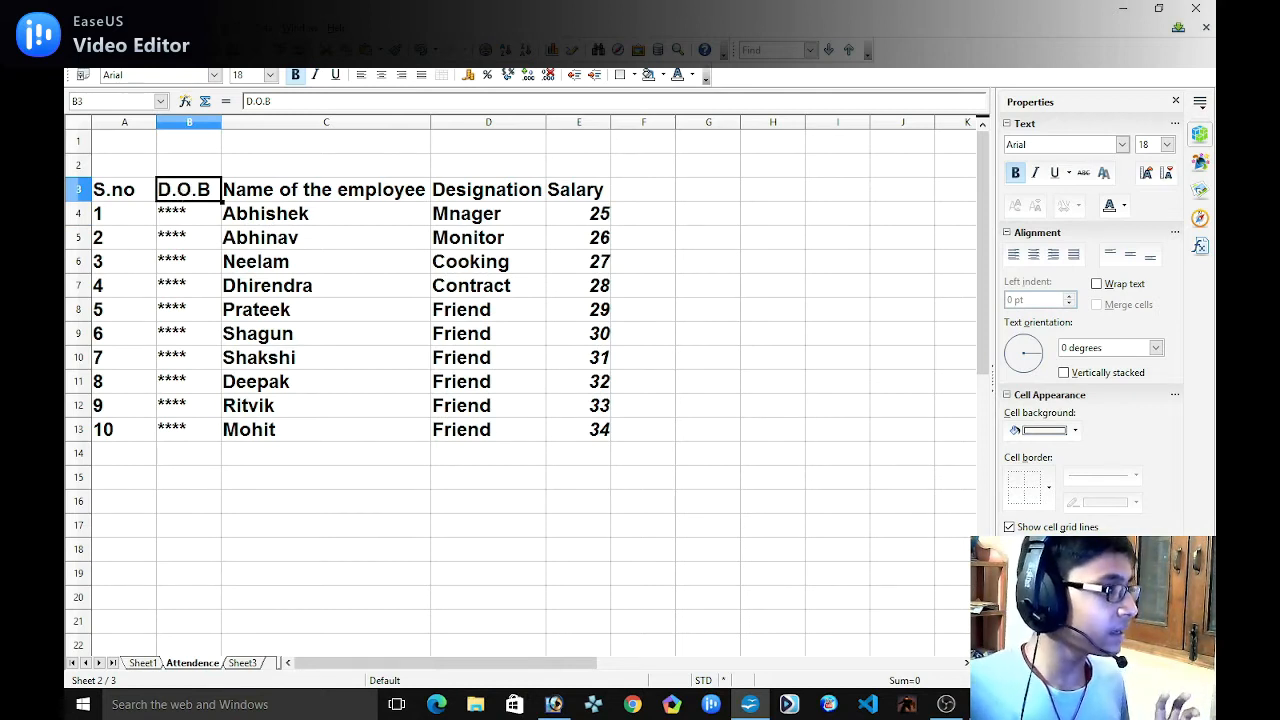
{"action": "left_click", "coordinate": [158, 28]}
{"action": "left_click", "coordinate": [192, 99]}
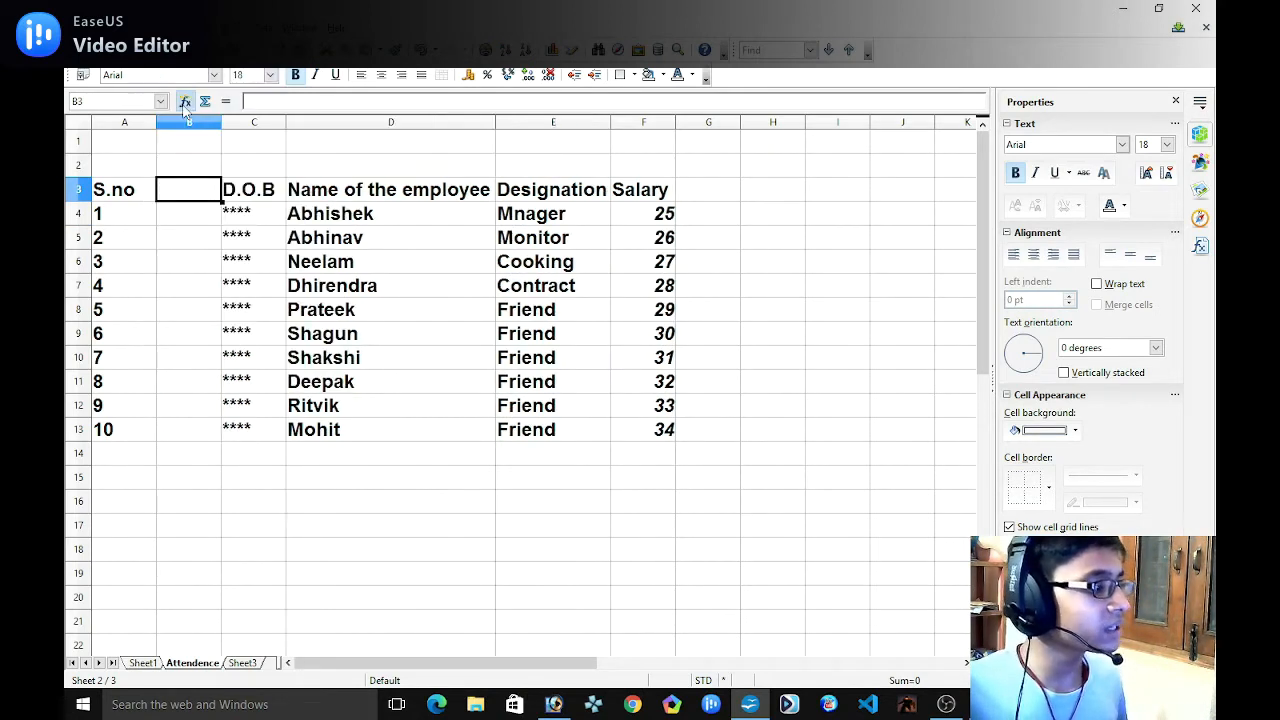
Move the S.no heading and its serial numbers from A3:A13 to the empty column B, starting at B3.
{"action": "left_click", "coordinate": [108, 192]}
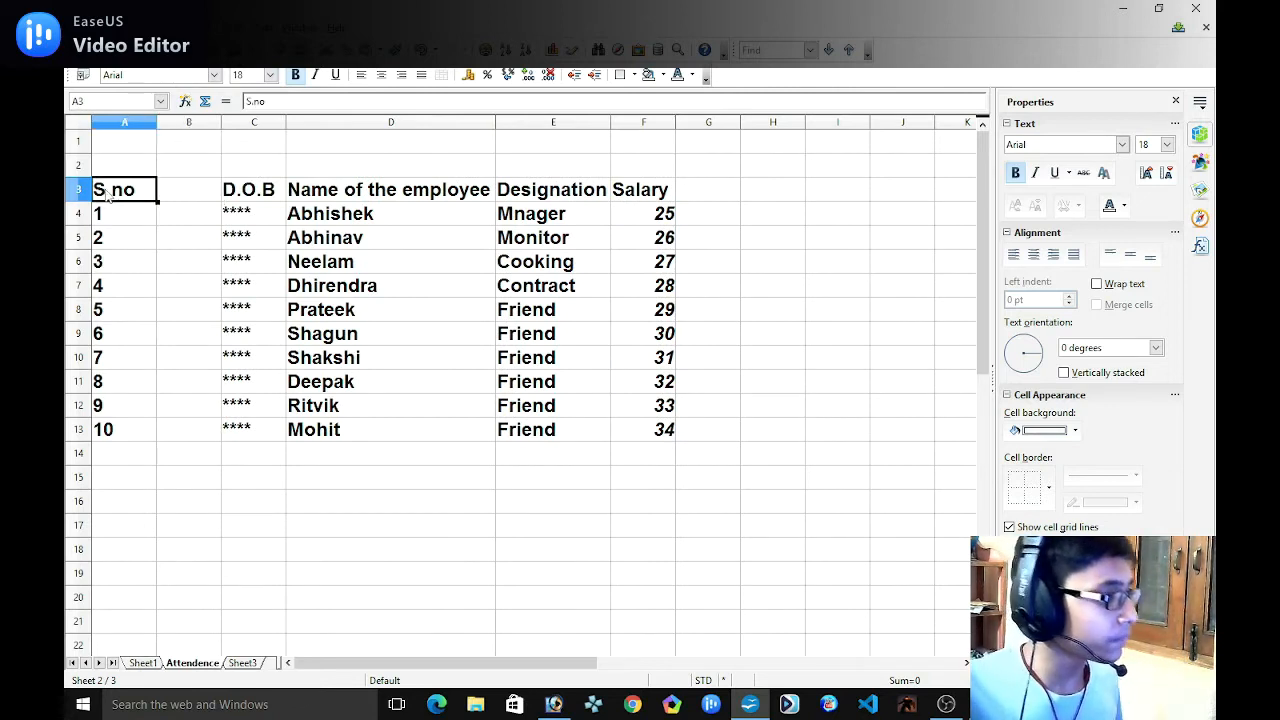
{"action": "left_click_drag", "start_coordinate": [125, 205], "coordinate": [131, 426]}
{"action": "key", "text": "ctrl+c"}
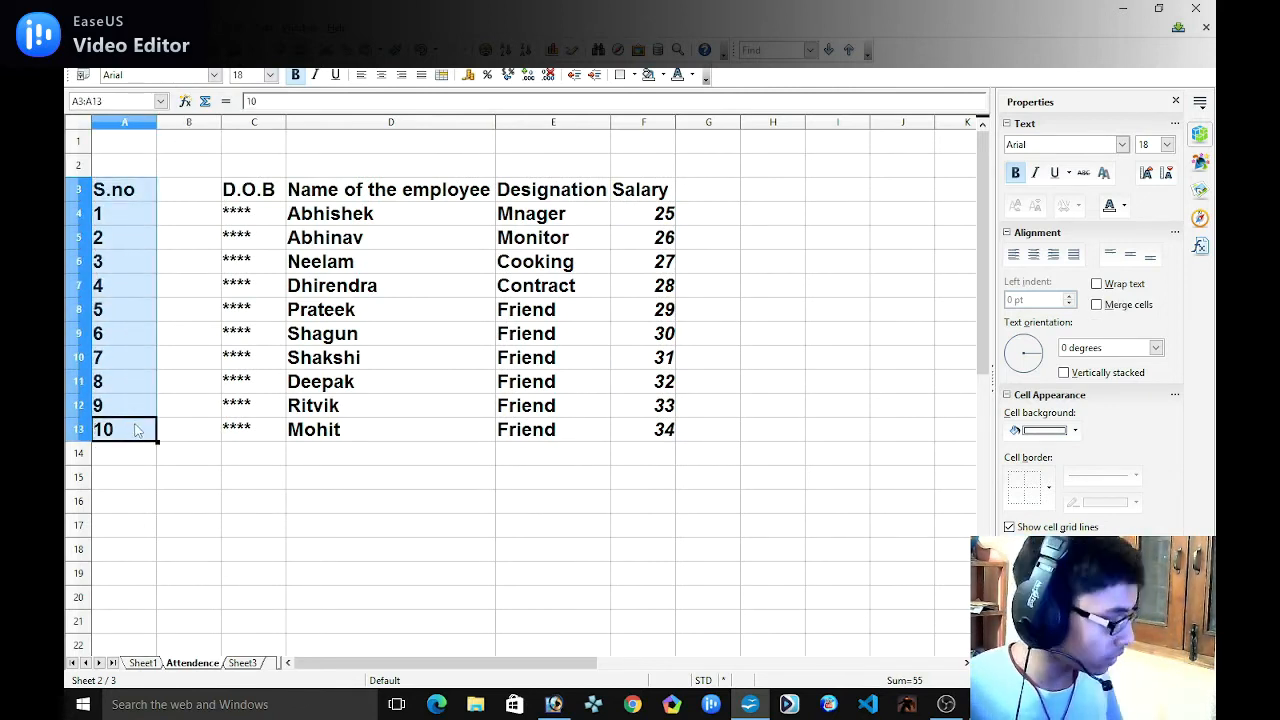
{"action": "key", "text": "Delete"}
{"action": "left_click", "coordinate": [195, 200]}
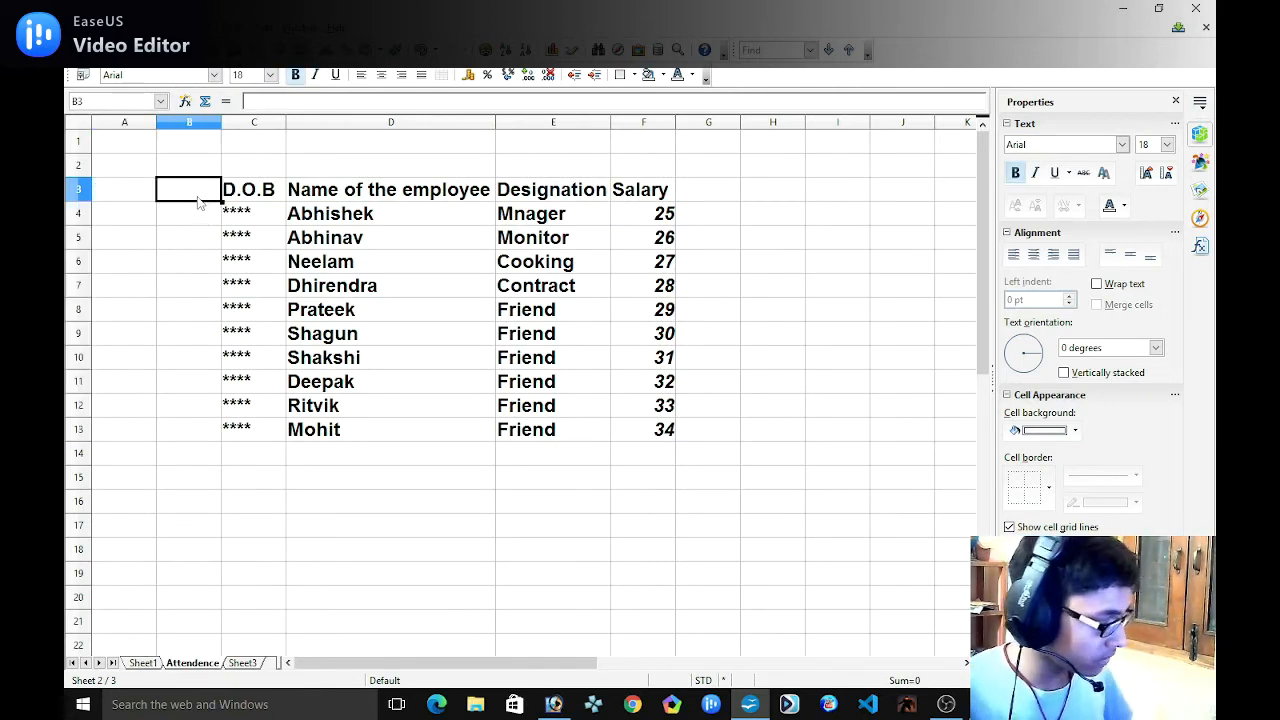
{"action": "key", "text": "ctrl+v"}
{"action": "left_click", "coordinate": [135, 190]}
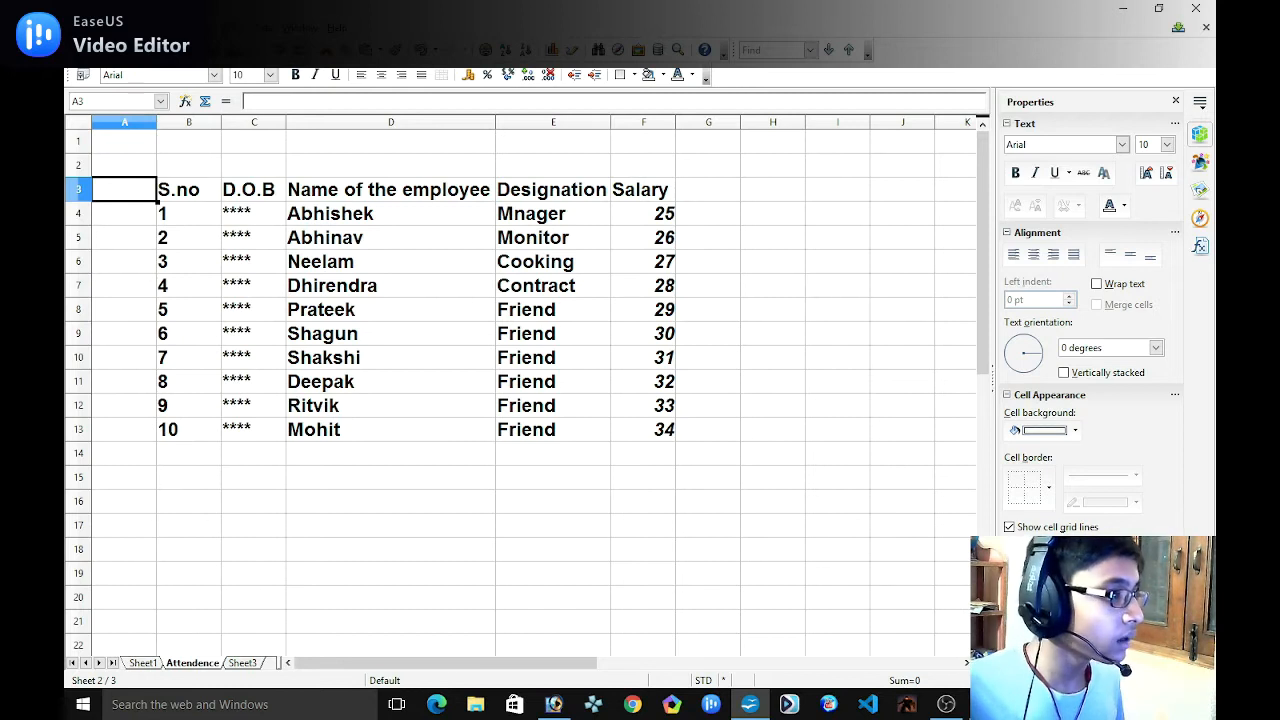
{"action": "left_click", "coordinate": [159, 28]}
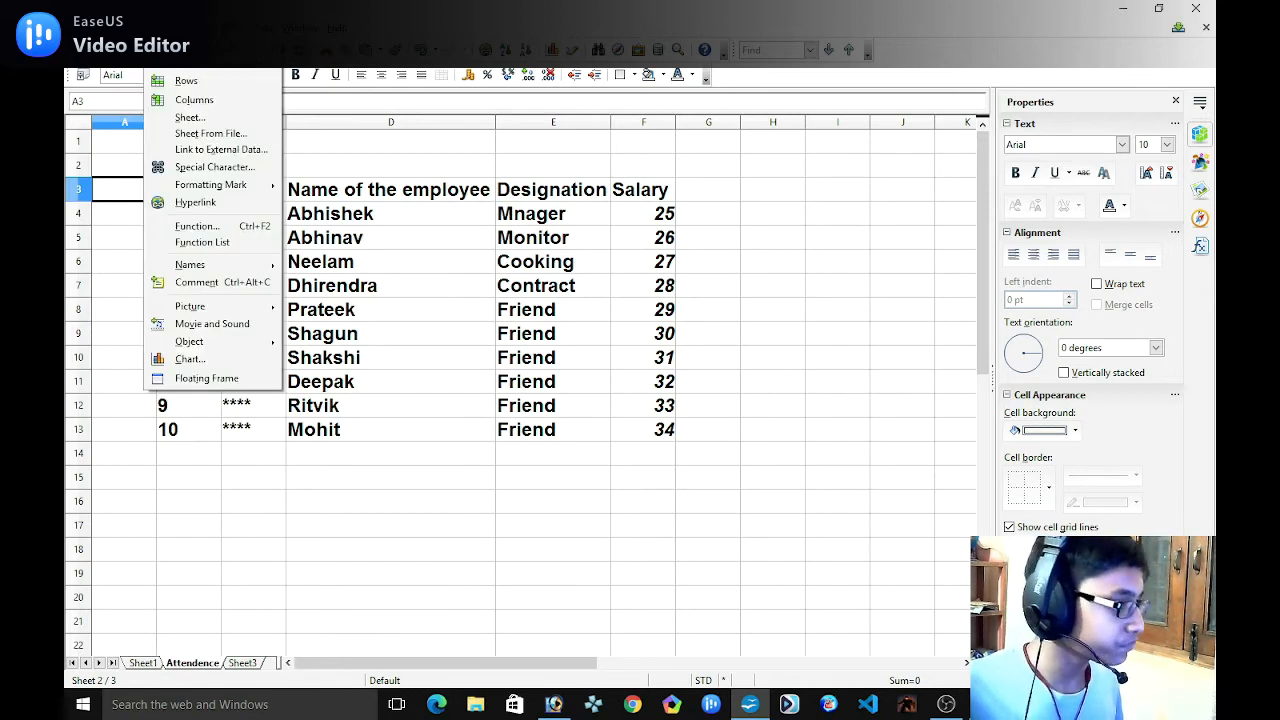
{"action": "left_click", "coordinate": [159, 28]}
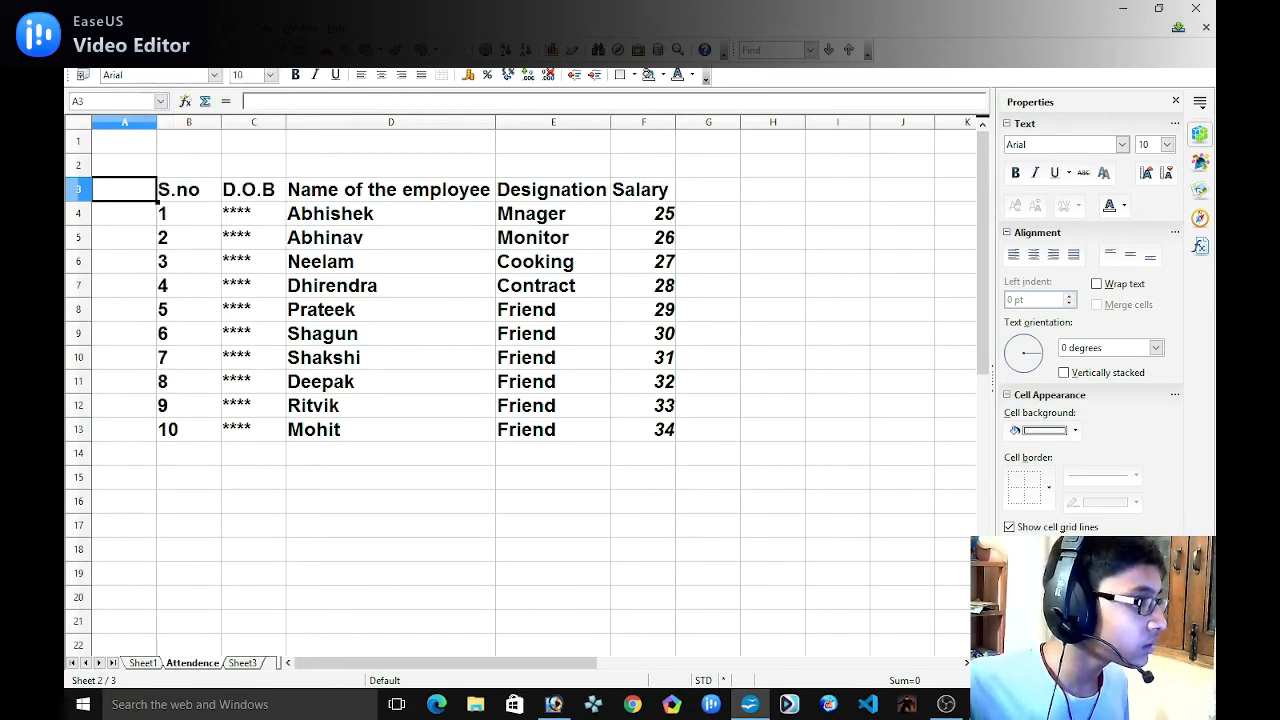
{"action": "left_click", "coordinate": [128, 28]}
{"action": "mouse_move", "coordinate": [101, 28]}
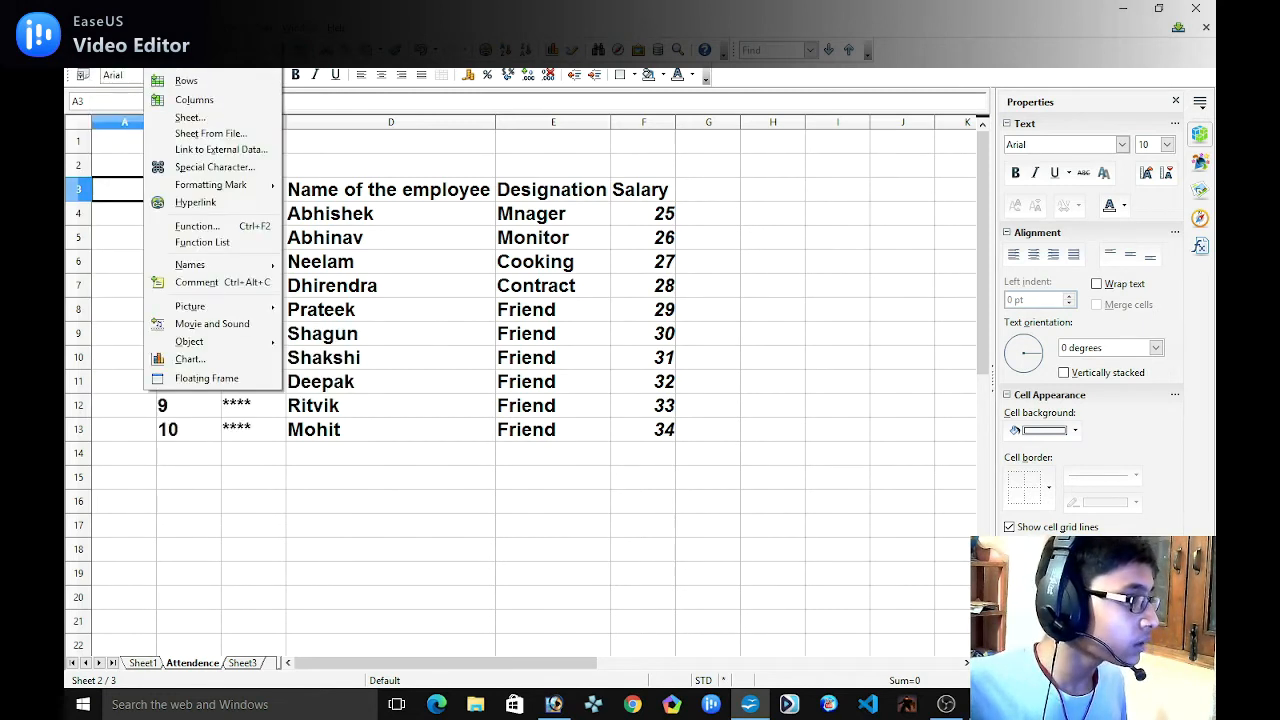
{"action": "mouse_move", "coordinate": [198, 28]}
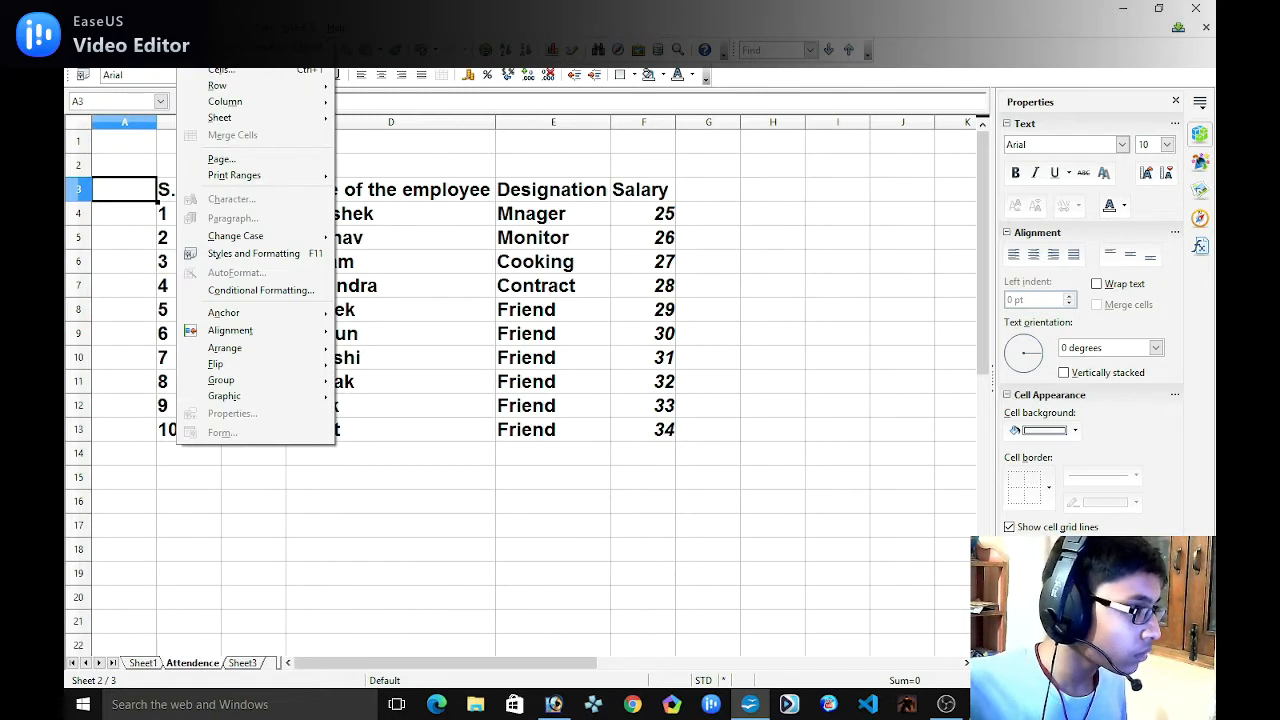
{"action": "mouse_move", "coordinate": [236, 90]}
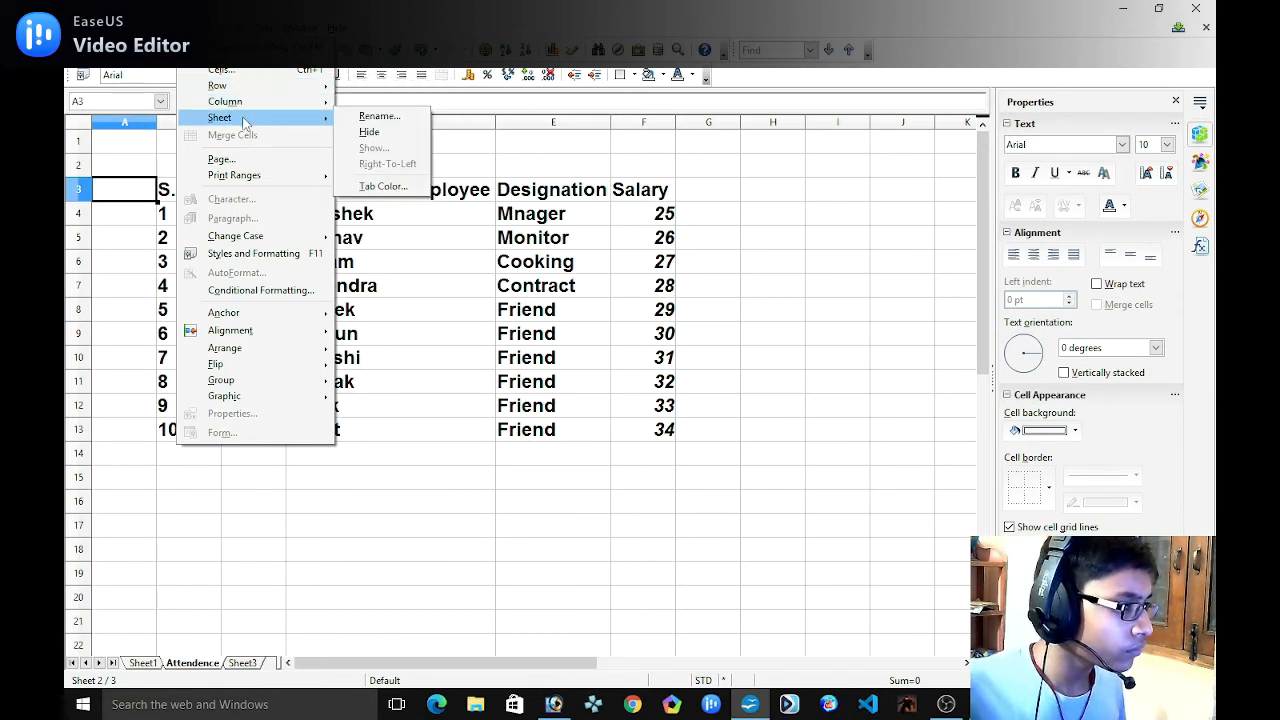
{"action": "left_click", "coordinate": [467, 143]}
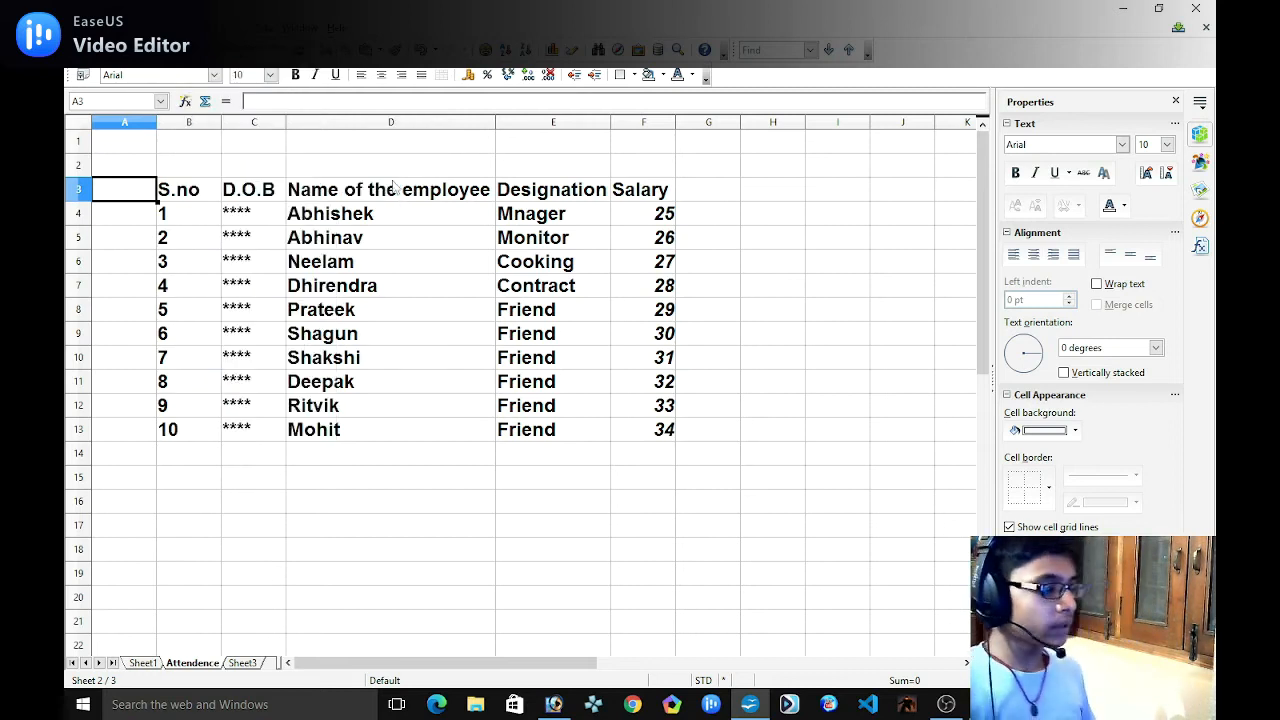
Undo moving the S.no list and inserting the column before D.O.B.
{"action": "key", "text": "ctrl+z"}
{"action": "key", "text": "ctrl+z"}
{"action": "key", "text": "ctrl+z"}
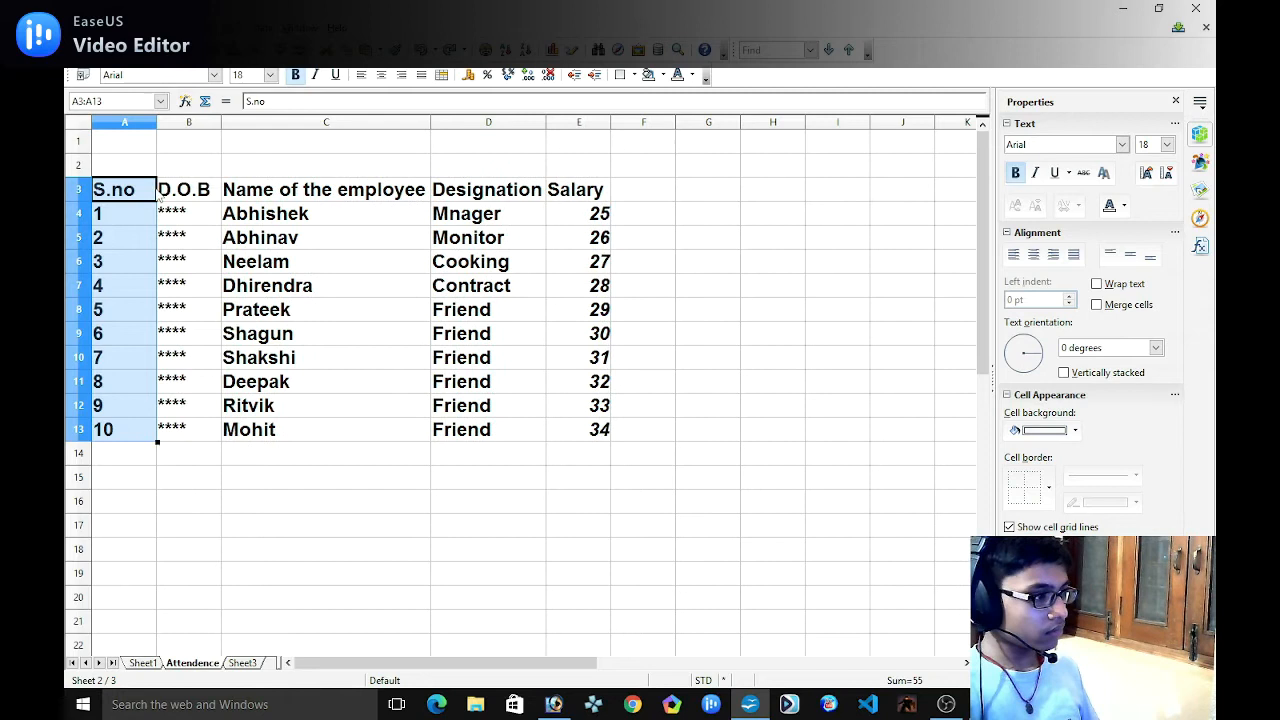
{"action": "left_click", "coordinate": [668, 195]}
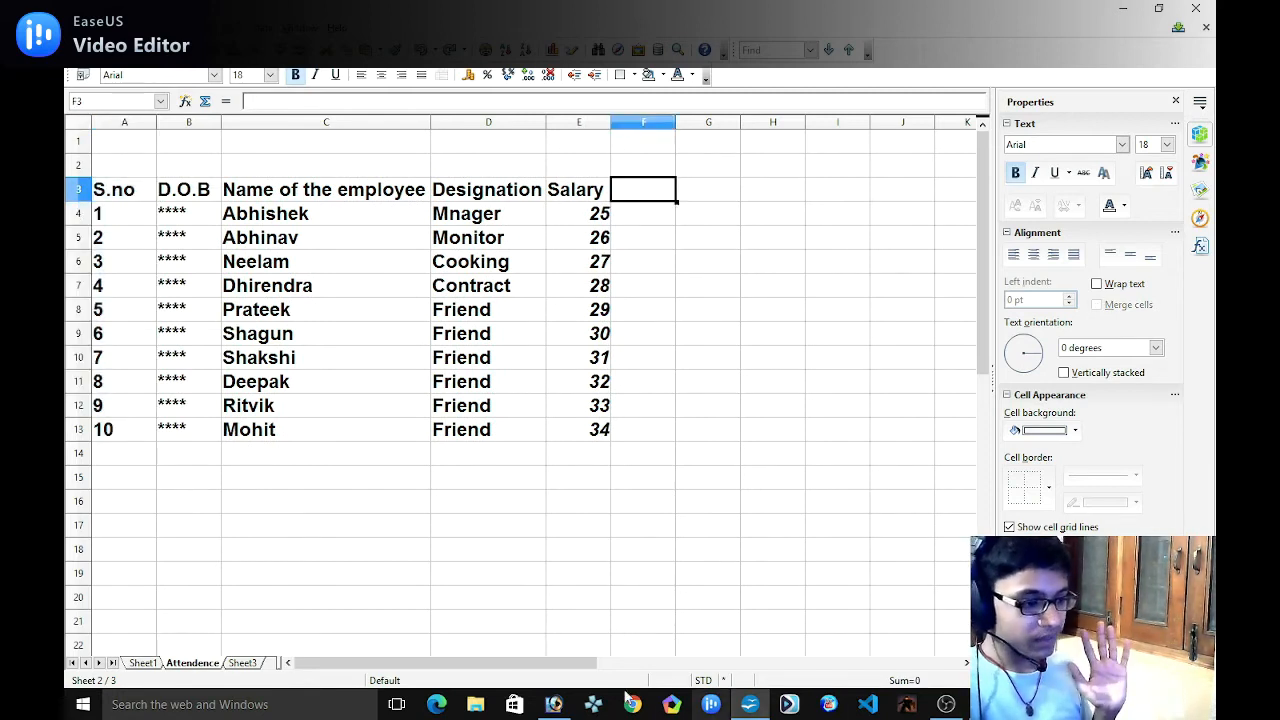
In the lab assignment image, circle in red the tasks on inserting the S.No. column, filling serial numbers and inserting a worksheet, and return to the spreadsheet.
{"action": "left_click", "coordinate": [553, 704]}
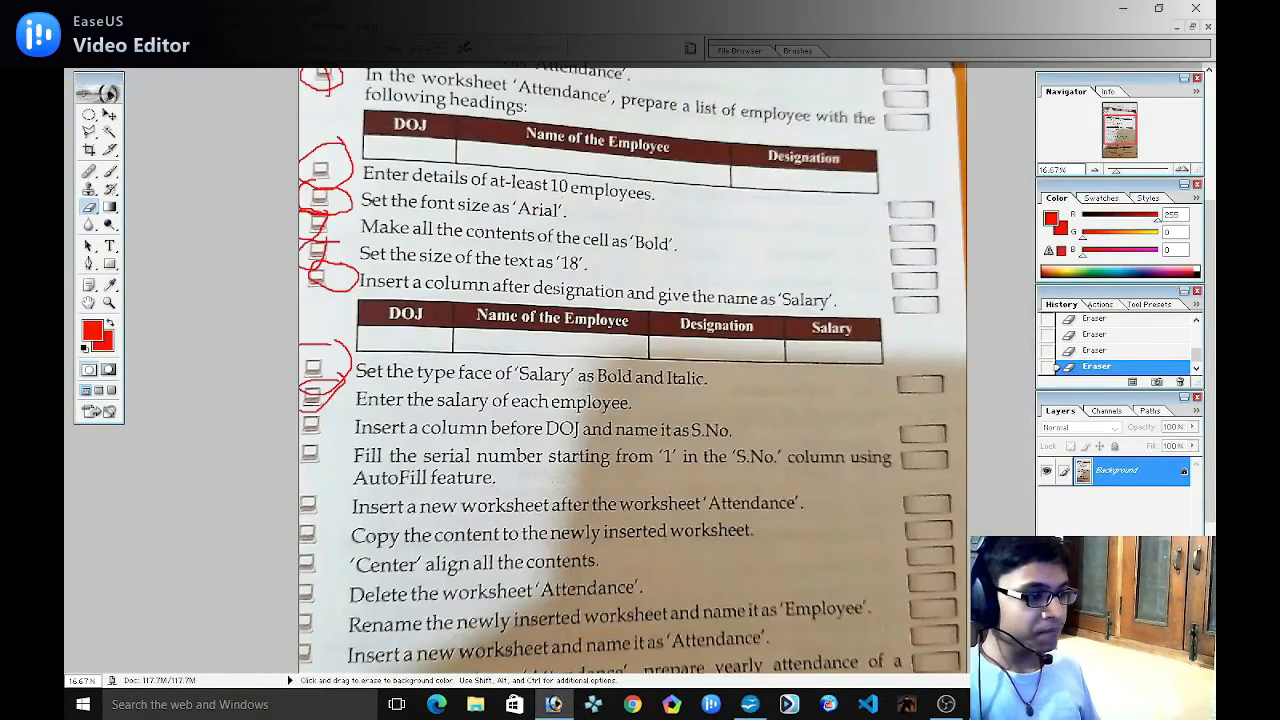
{"action": "scroll", "coordinate": [632, 370], "scroll_direction": "down", "scroll_amount": 2}
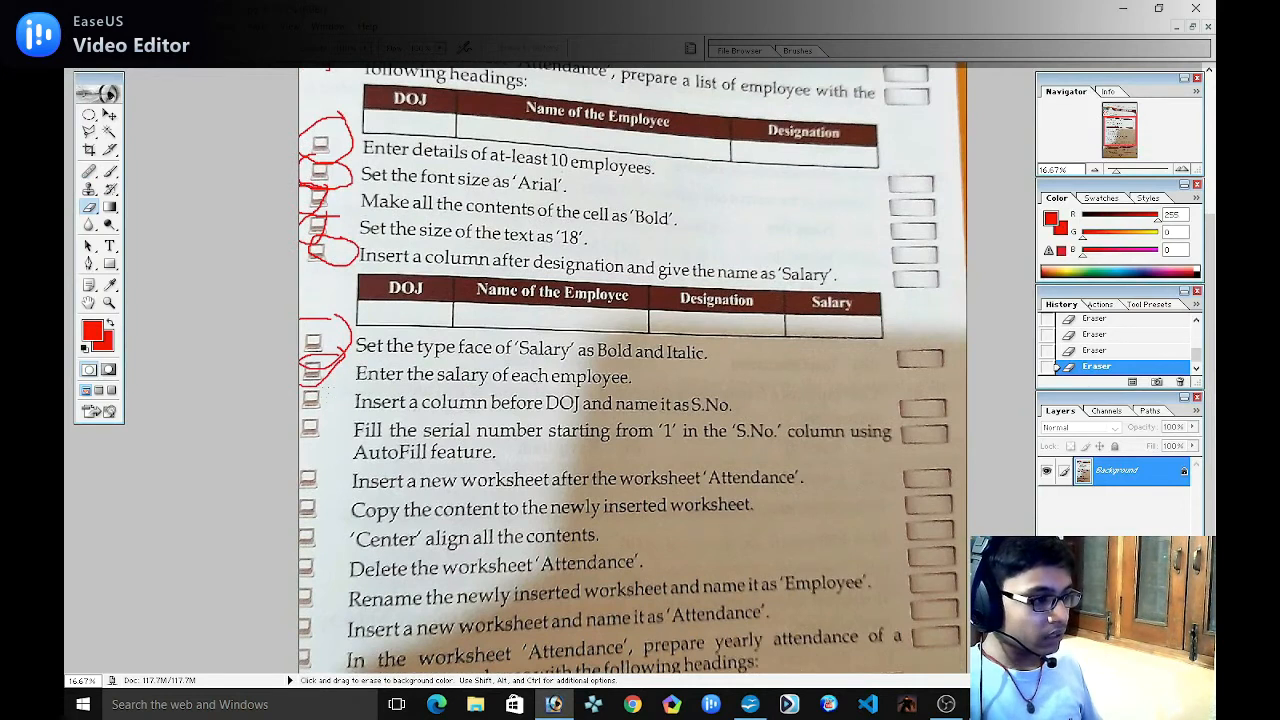
{"action": "left_click_drag", "start_coordinate": [340, 384], "coordinate": [304, 410]}
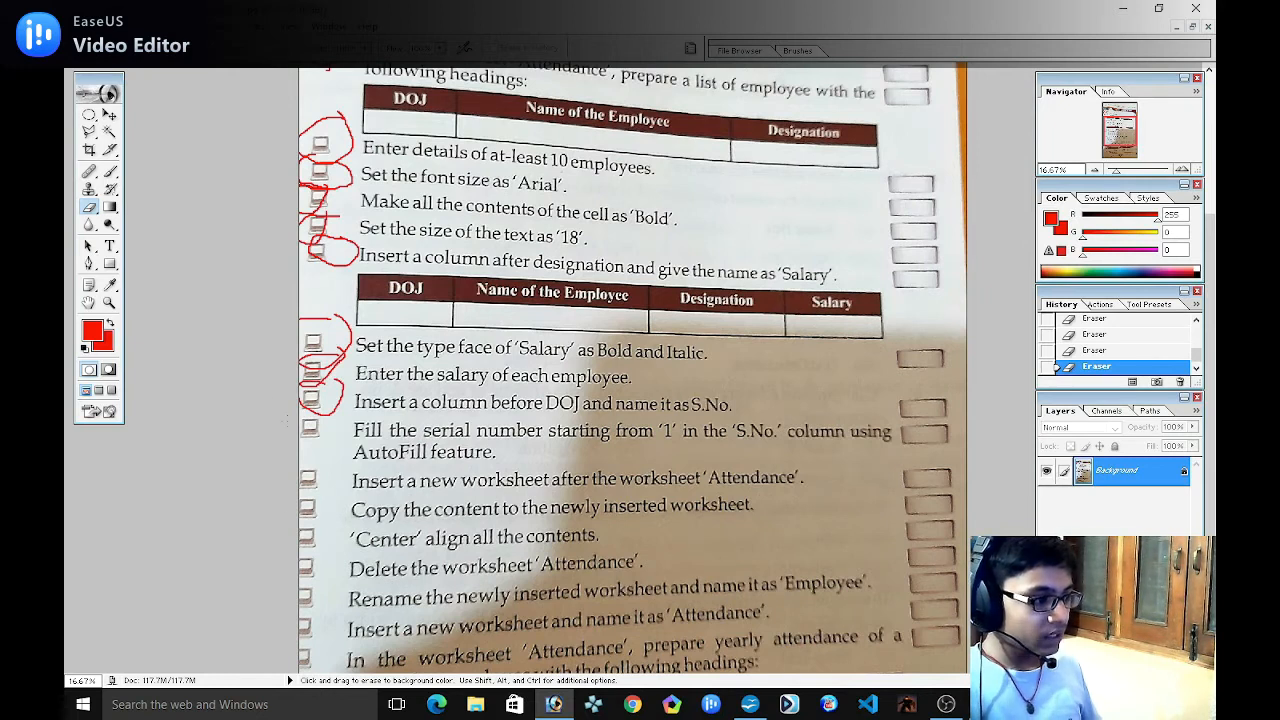
{"action": "left_click_drag", "start_coordinate": [284, 449], "coordinate": [309, 413]}
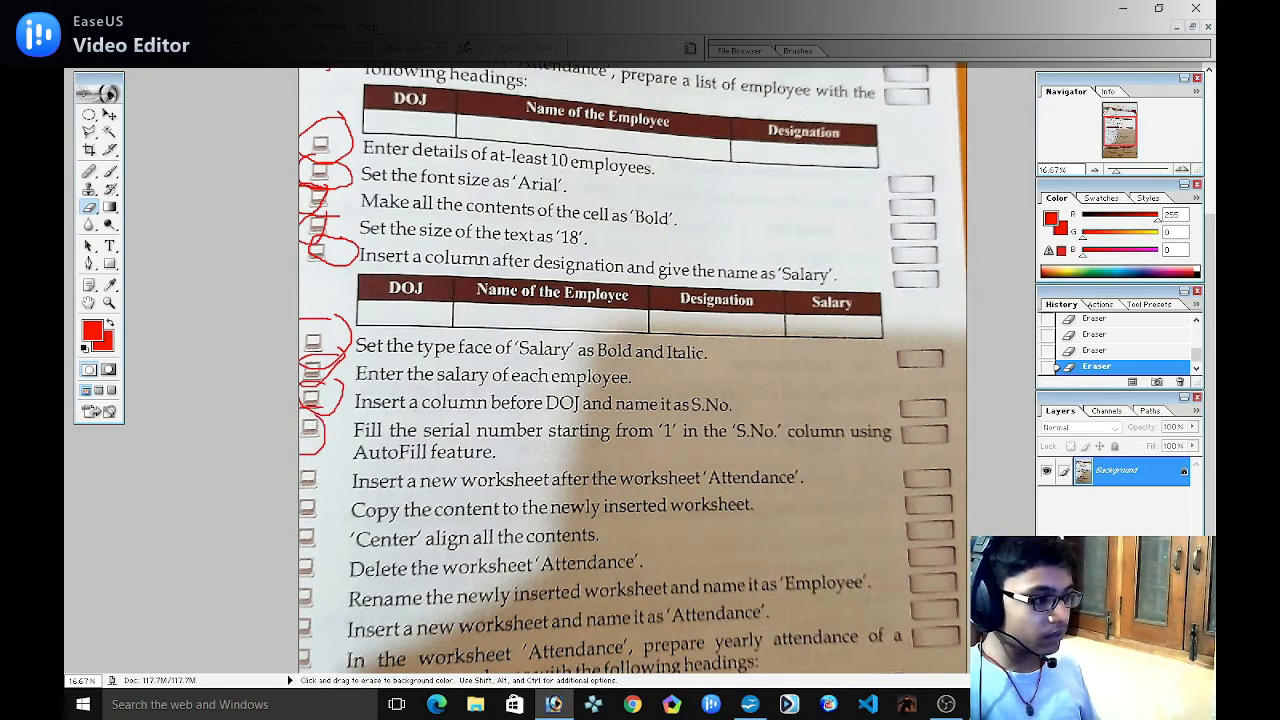
{"action": "scroll", "coordinate": [309, 414], "scroll_direction": "down", "scroll_amount": 2}
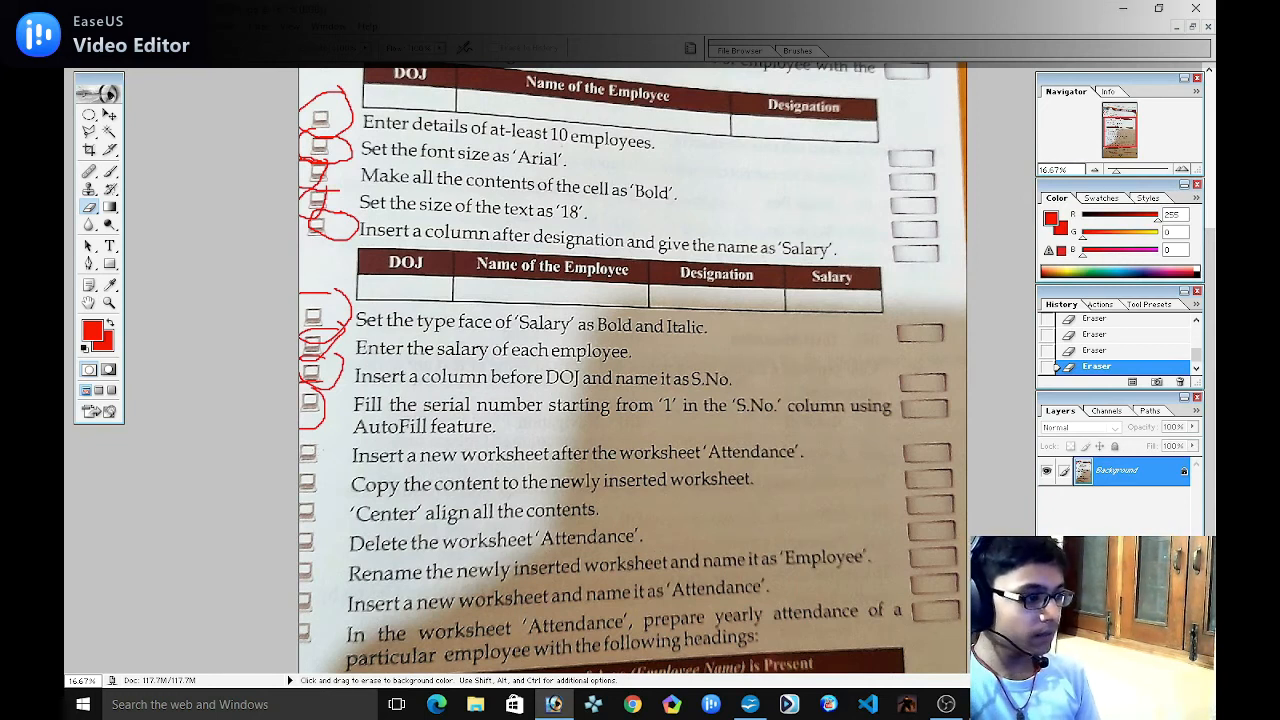
{"action": "left_click_drag", "start_coordinate": [277, 458], "coordinate": [321, 434]}
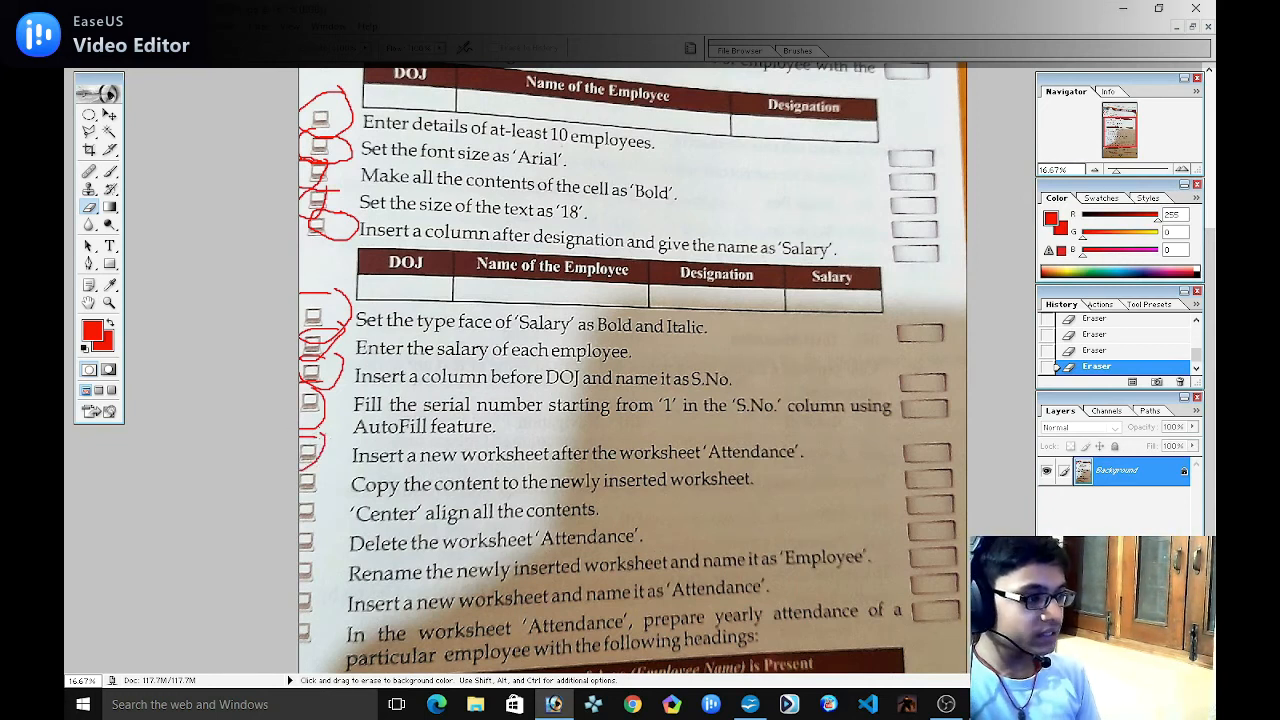
{"action": "left_click", "coordinate": [1123, 8]}
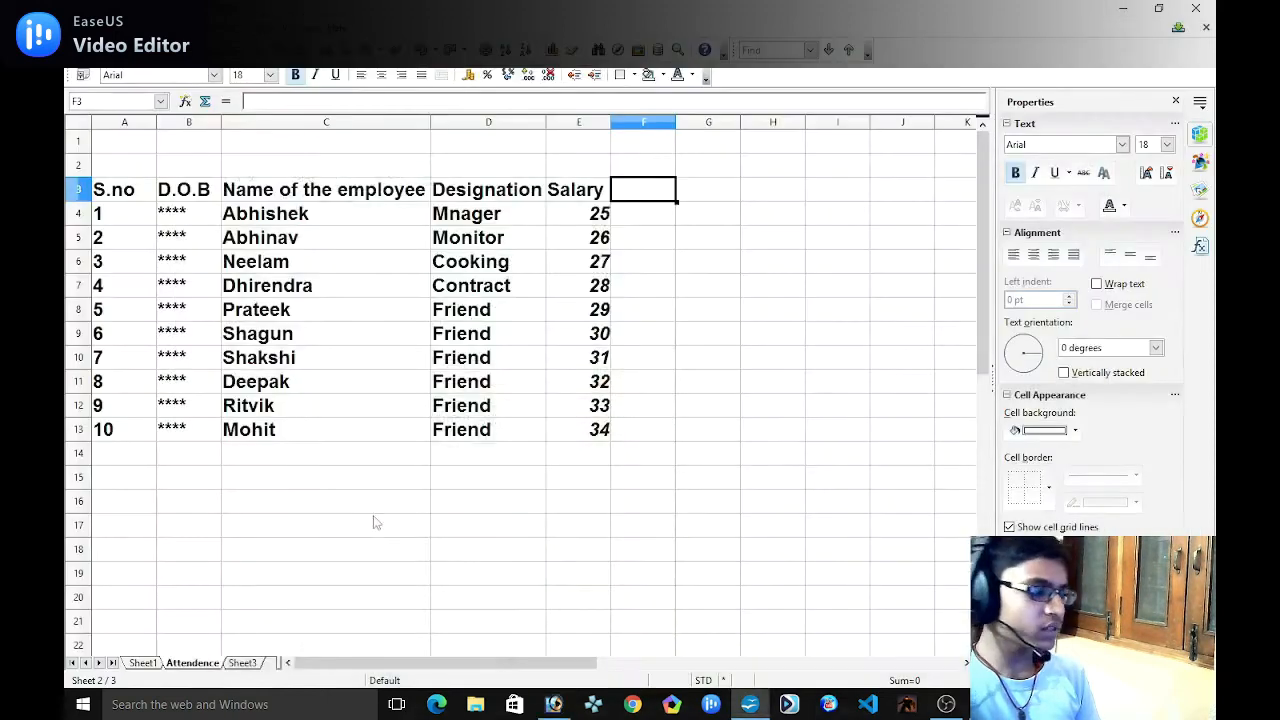
Insert one new sheet named Sheet4 after the Attendence sheet.
{"action": "right_click", "coordinate": [212, 670]}
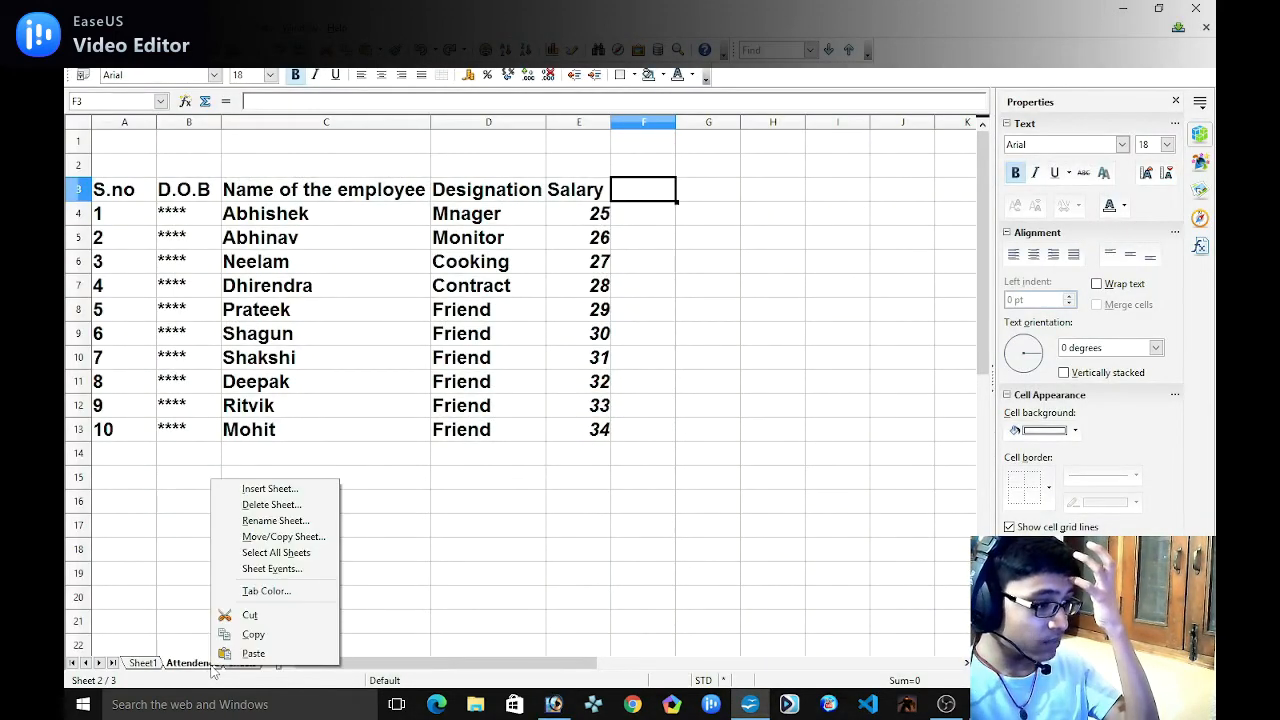
{"action": "left_click", "coordinate": [280, 489]}
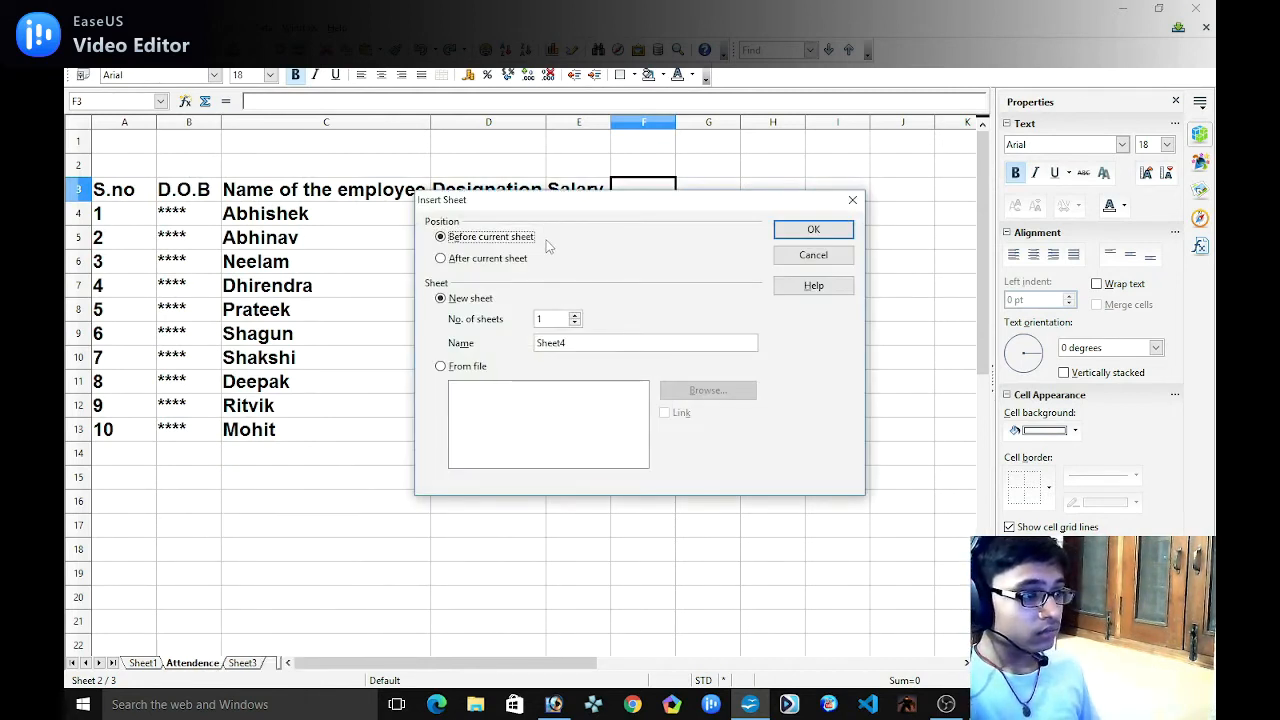
{"action": "left_click", "coordinate": [440, 260]}
{"action": "left_click", "coordinate": [812, 230]}
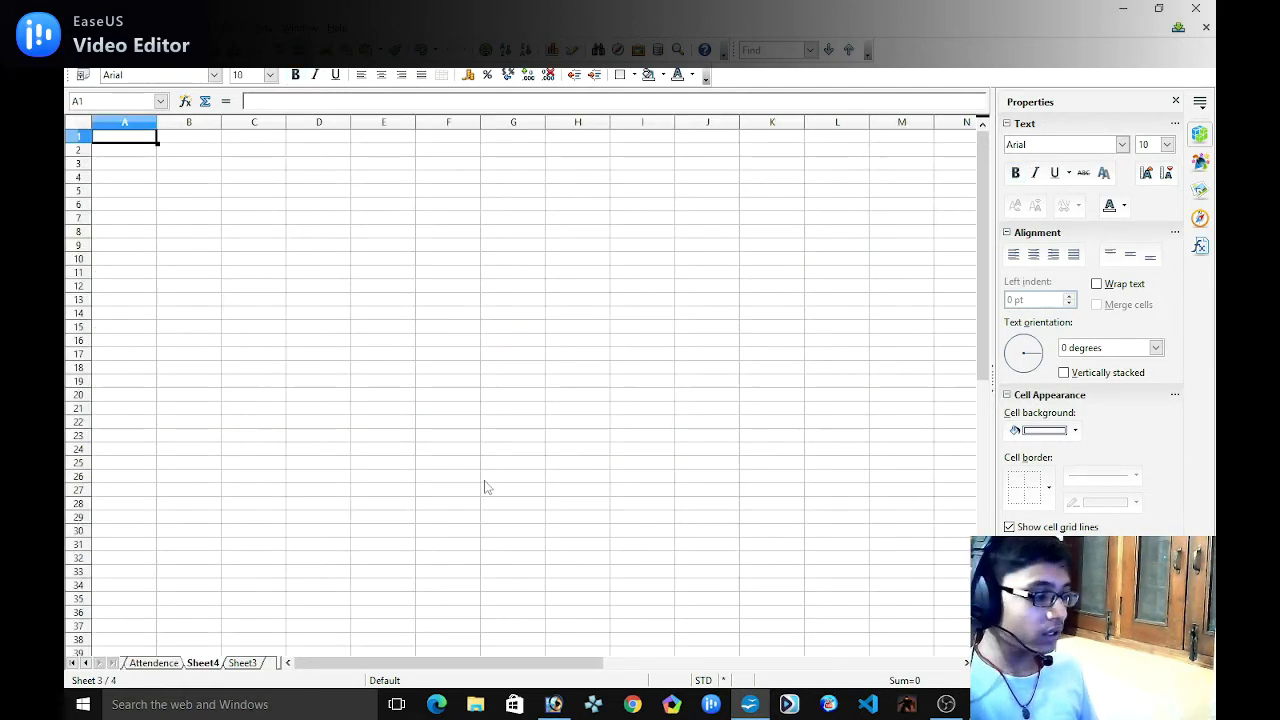
Delete the newly inserted Sheet4.
{"action": "right_click", "coordinate": [193, 669]}
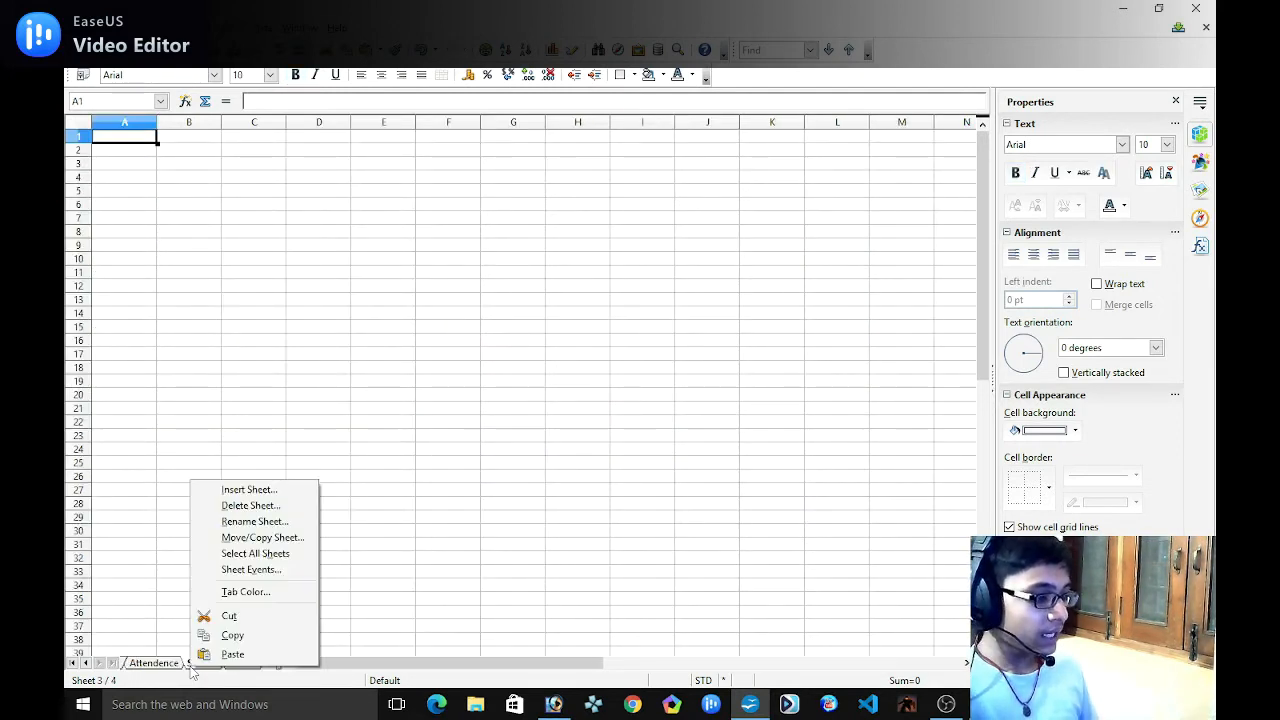
{"action": "left_click", "coordinate": [243, 507]}
{"action": "left_click", "coordinate": [614, 376]}
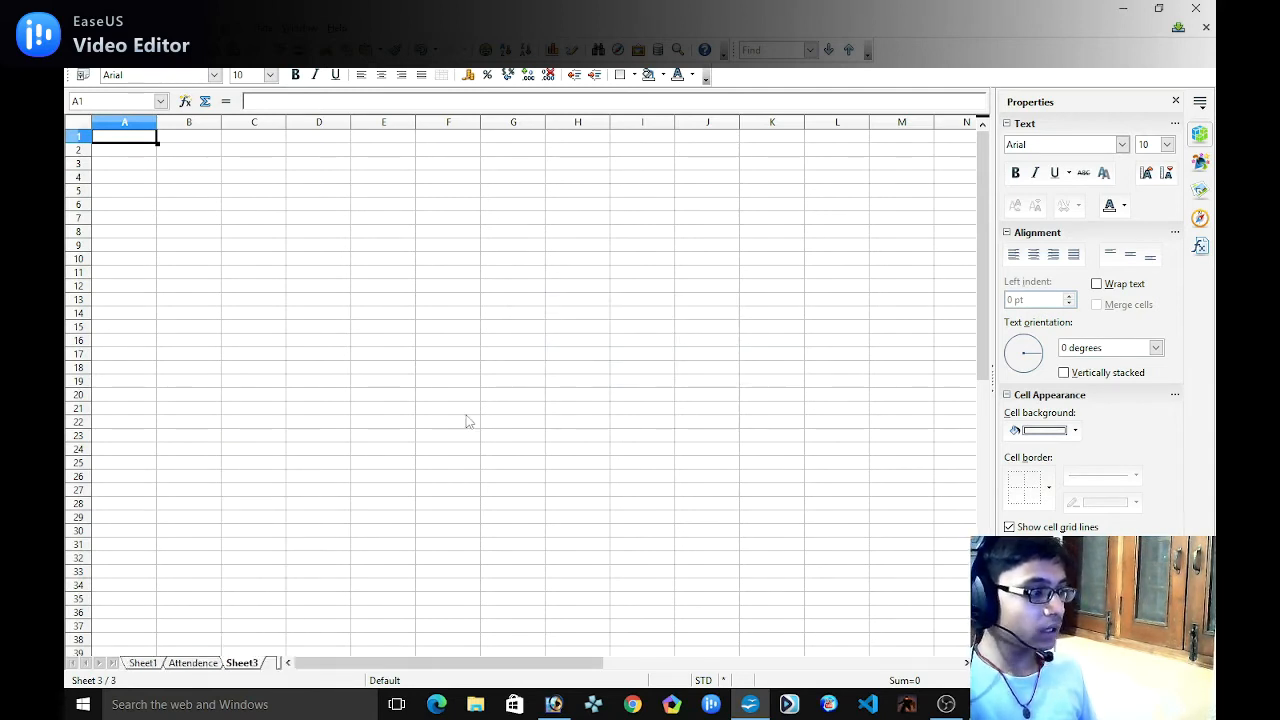
Insert a new worksheet named Sheet4 directly after the Attendence sheet again.
{"action": "left_click", "coordinate": [191, 665]}
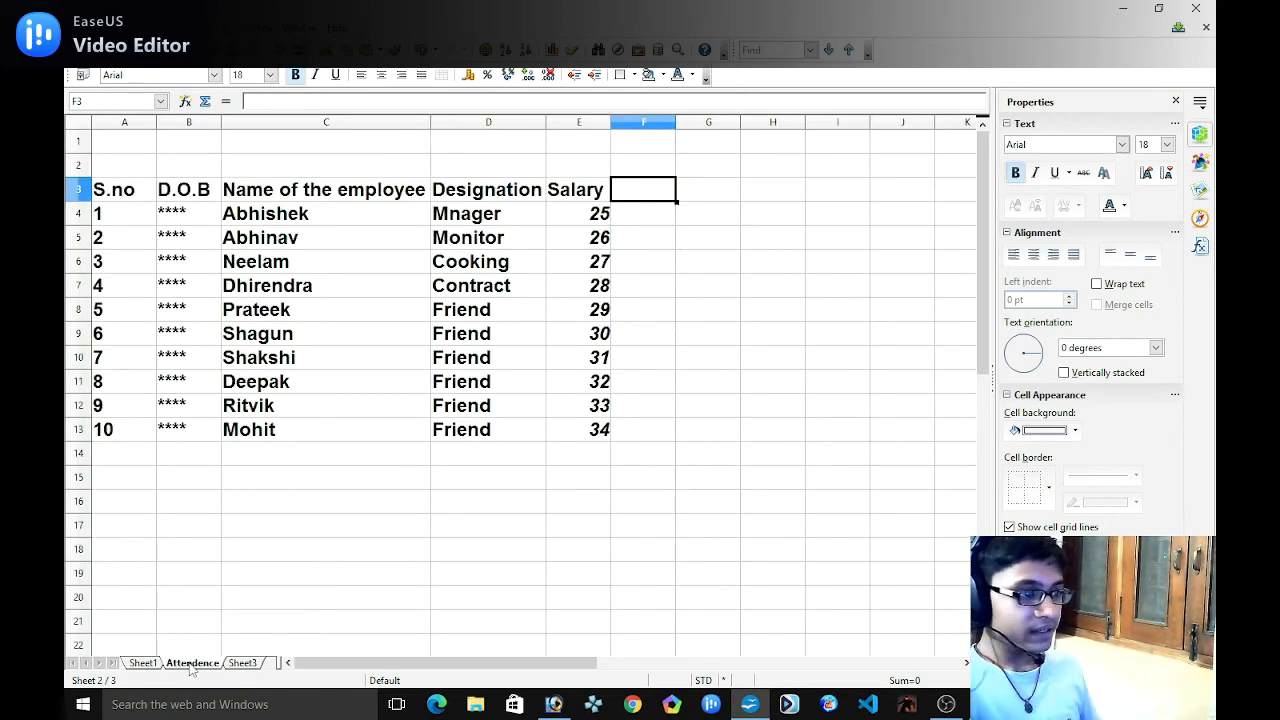
{"action": "right_click", "coordinate": [191, 666]}
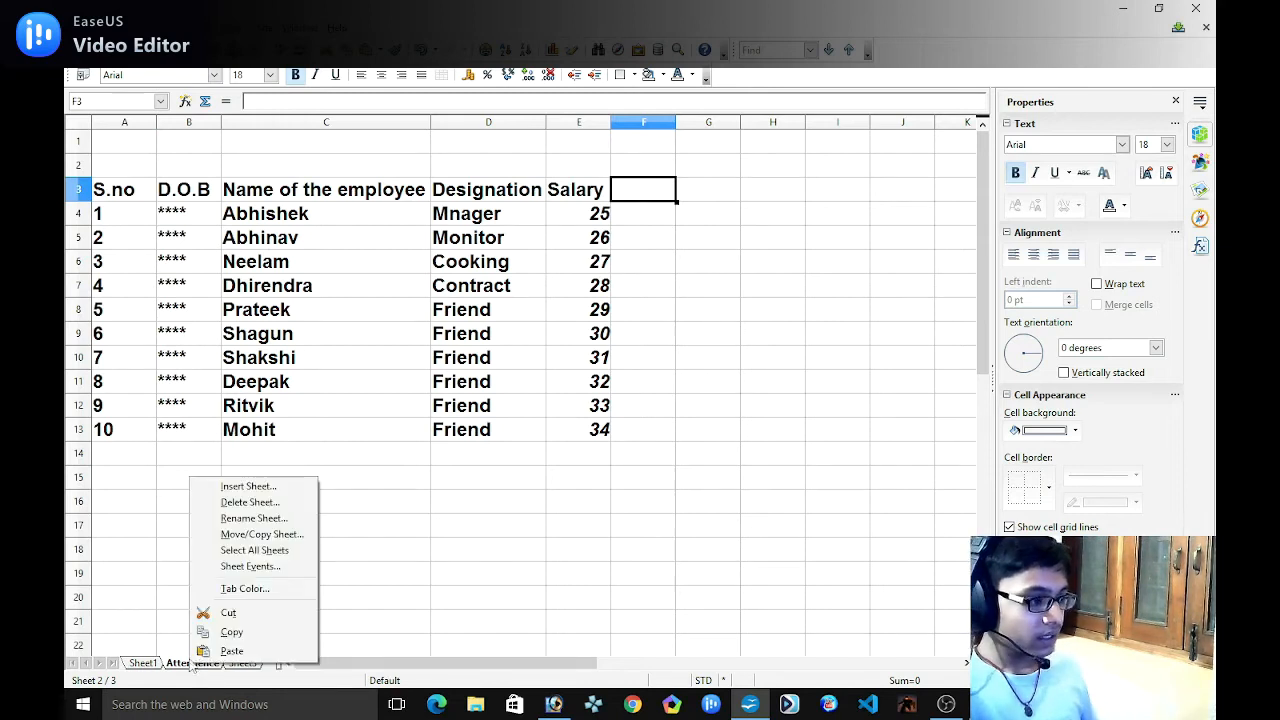
{"action": "left_click", "coordinate": [262, 487]}
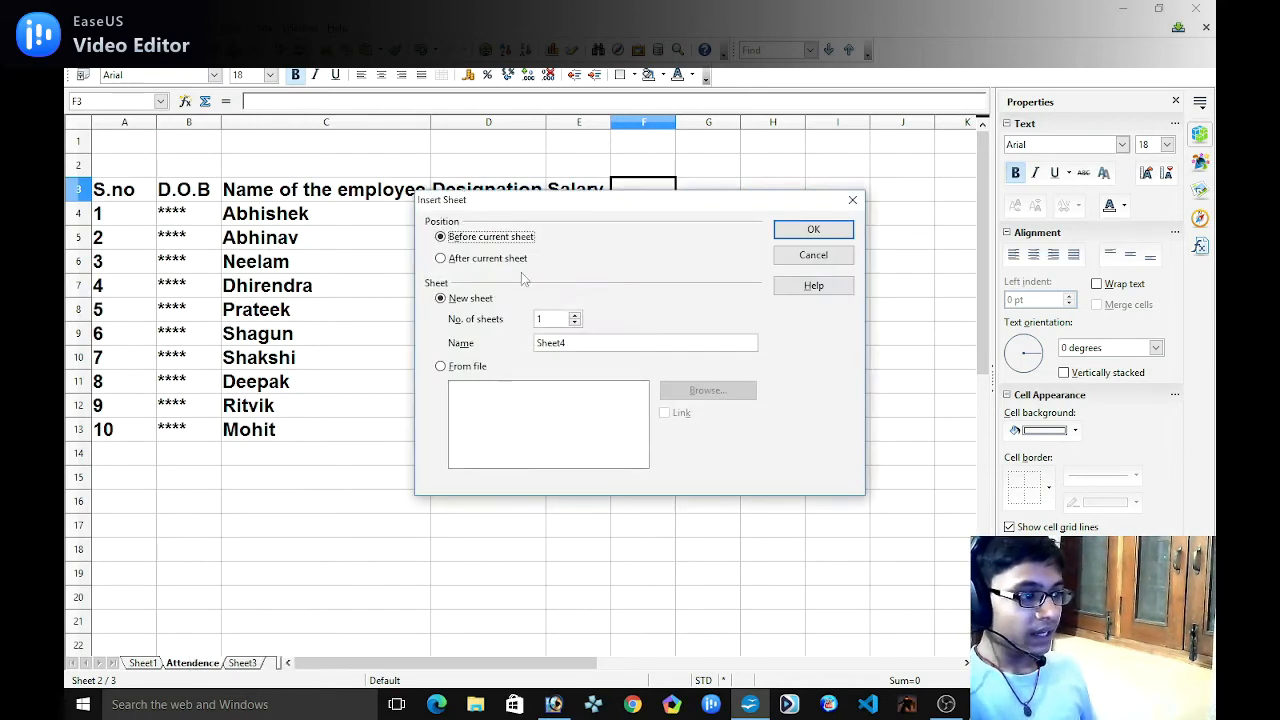
{"action": "left_click", "coordinate": [440, 259]}
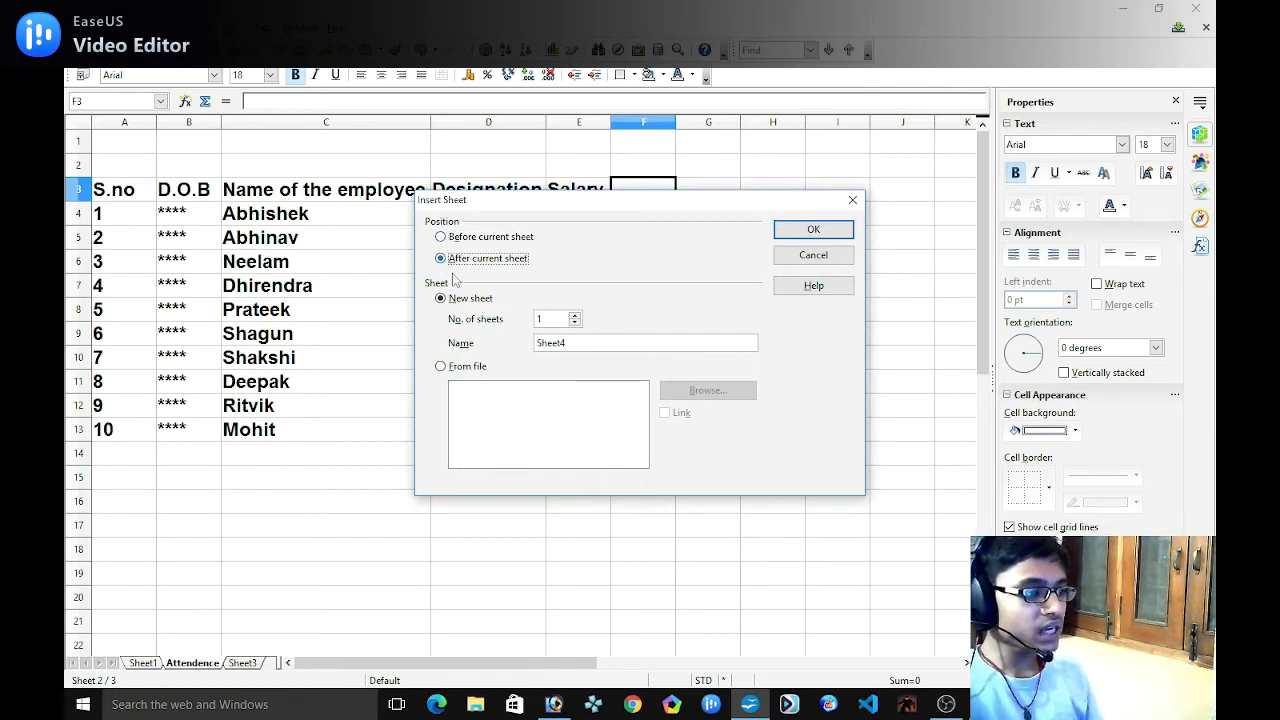
{"action": "left_click", "coordinate": [813, 229]}
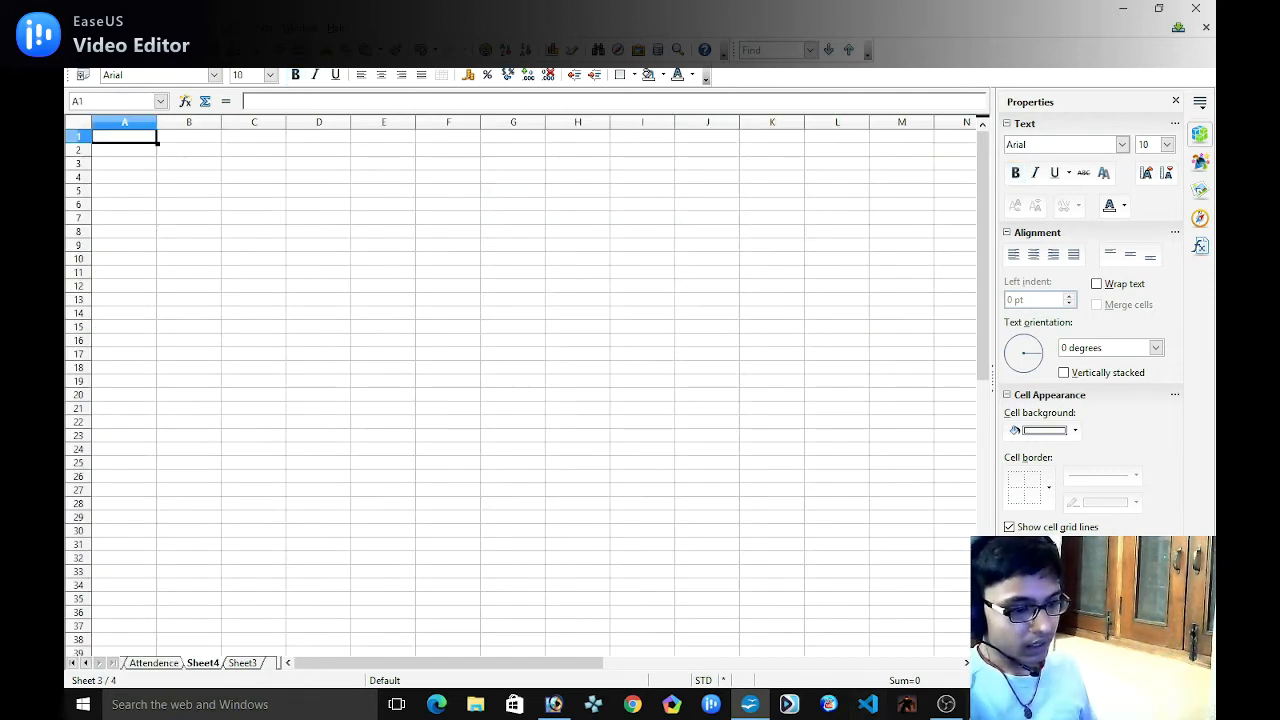
Check the next worksheet tasks in the lab assignment image and return to the spreadsheet.
{"action": "left_click", "coordinate": [555, 704]}
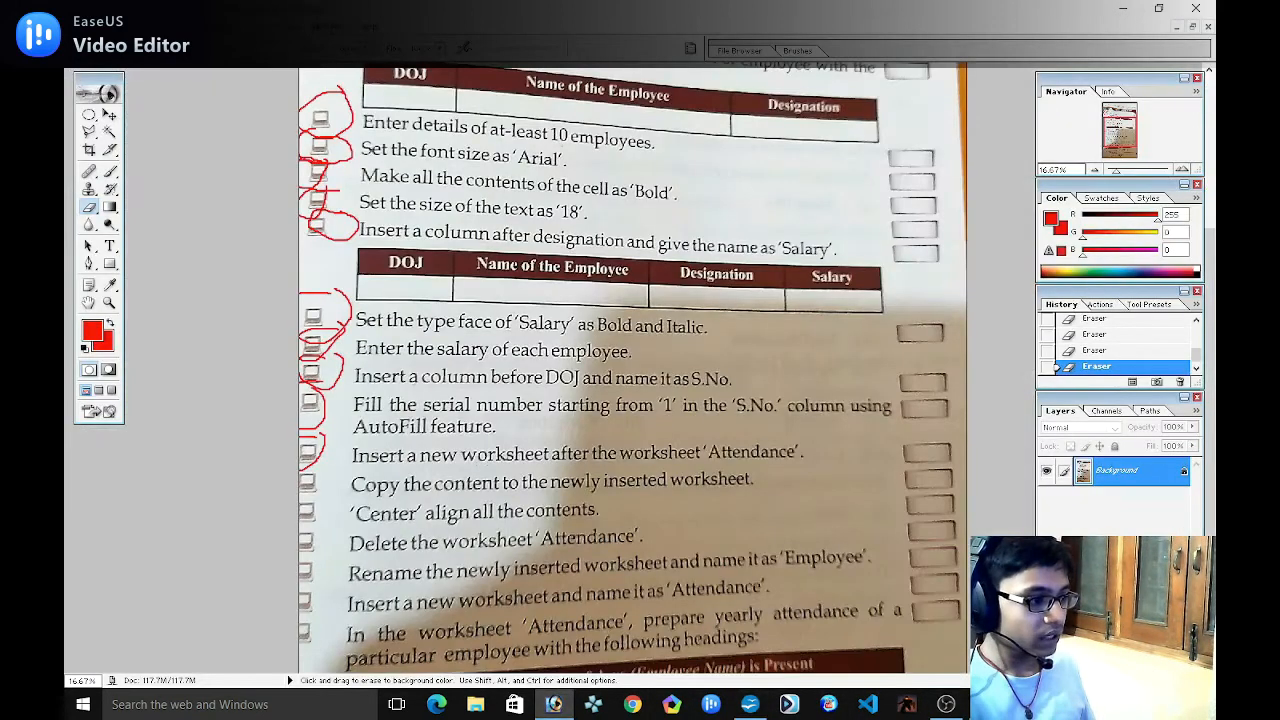
{"action": "scroll", "coordinate": [632, 368], "scroll_direction": "down", "scroll_amount": 2}
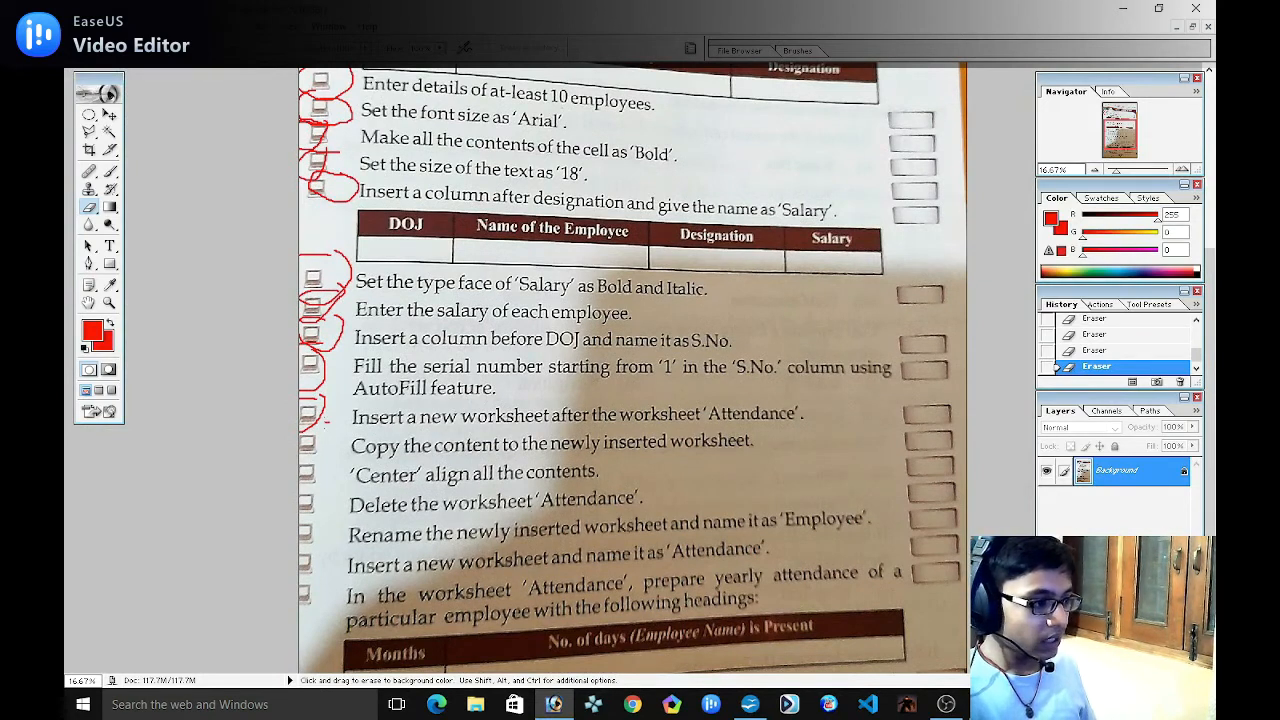
{"action": "left_click", "coordinate": [1122, 8]}
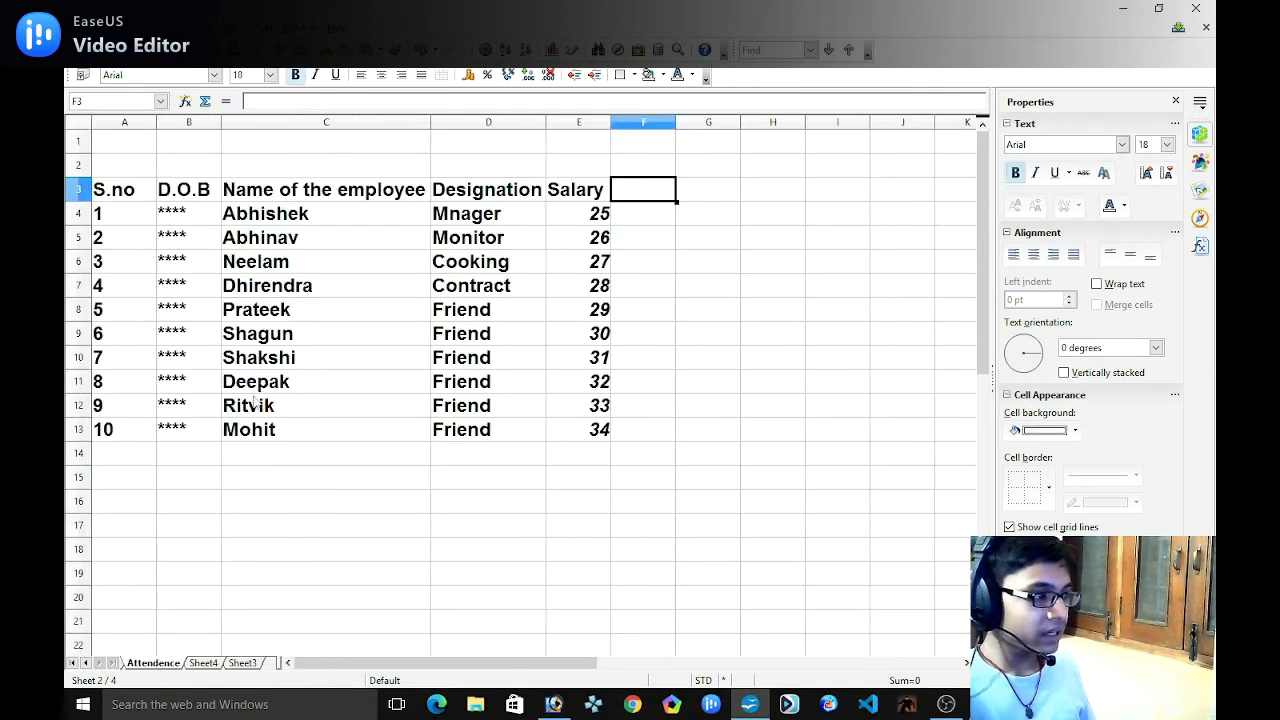
Copy the employee table A3:E13 from Attendence to Sheet4 starting at A3, and widen the name and designation columns to fit their text.
{"action": "left_click_drag", "start_coordinate": [116, 192], "coordinate": [590, 425]}
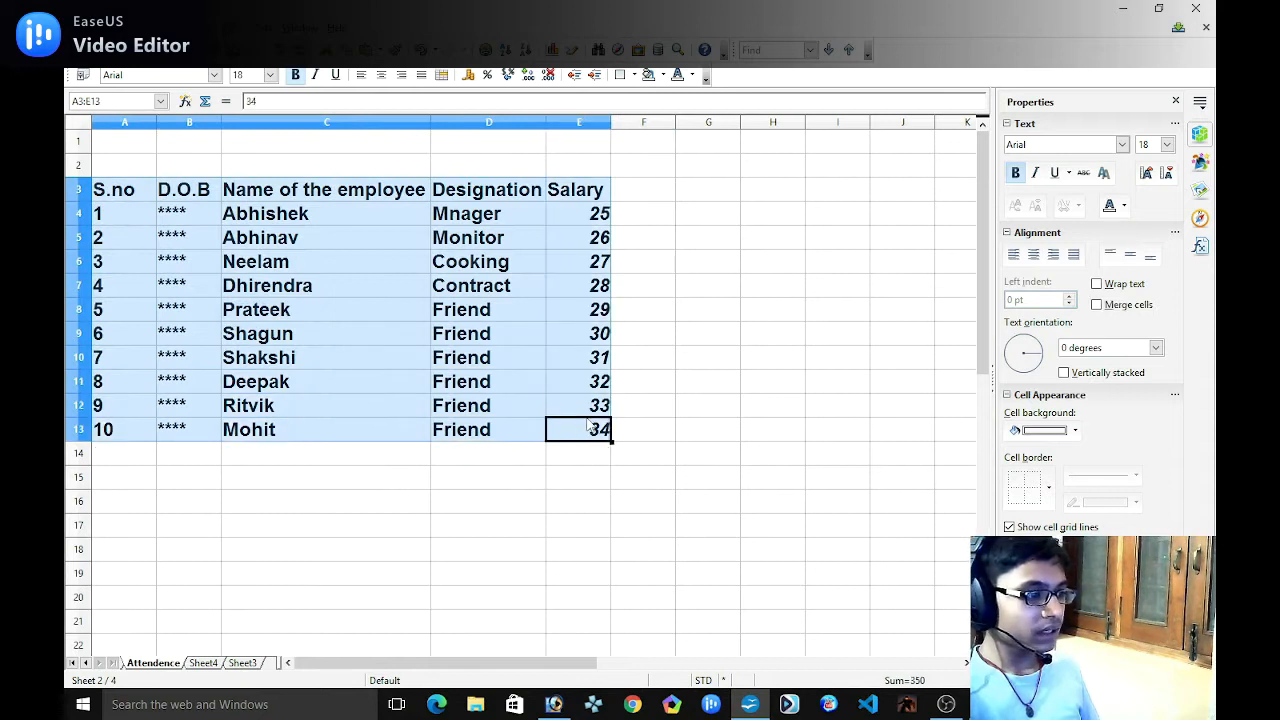
{"action": "left_click", "coordinate": [205, 664]}
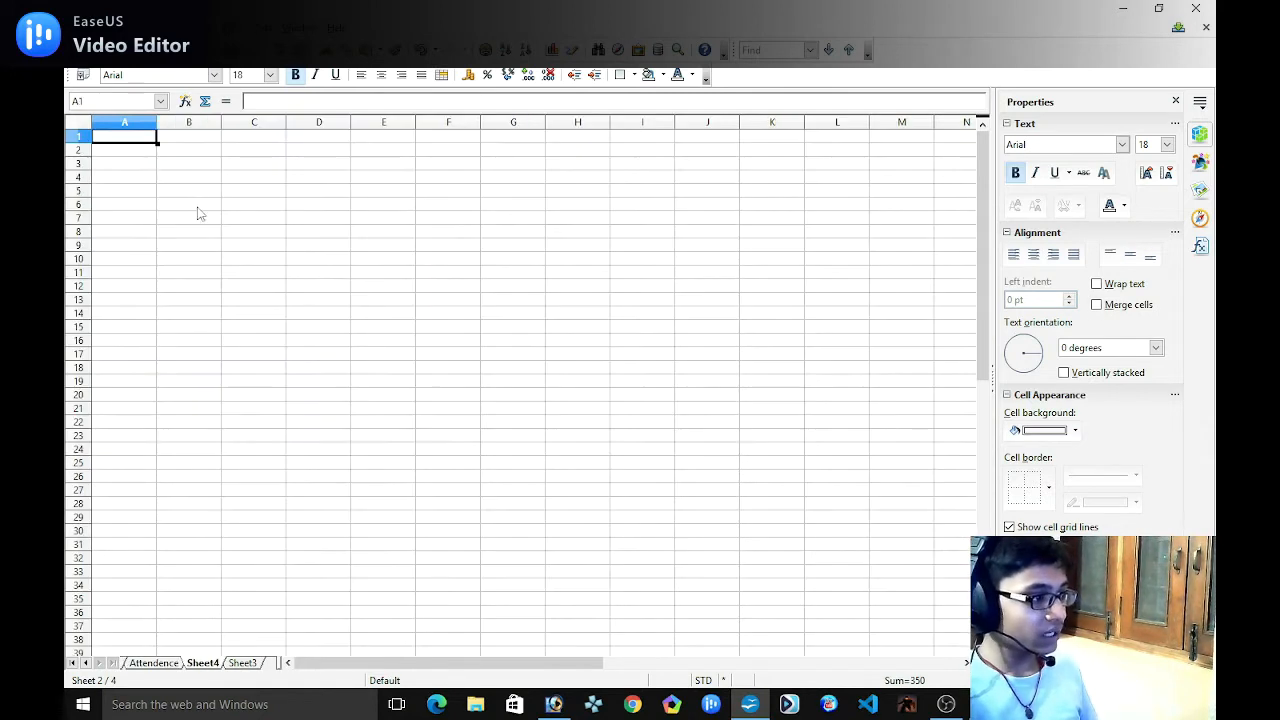
{"action": "left_click", "coordinate": [140, 168]}
{"action": "key", "text": "ctrl+v"}
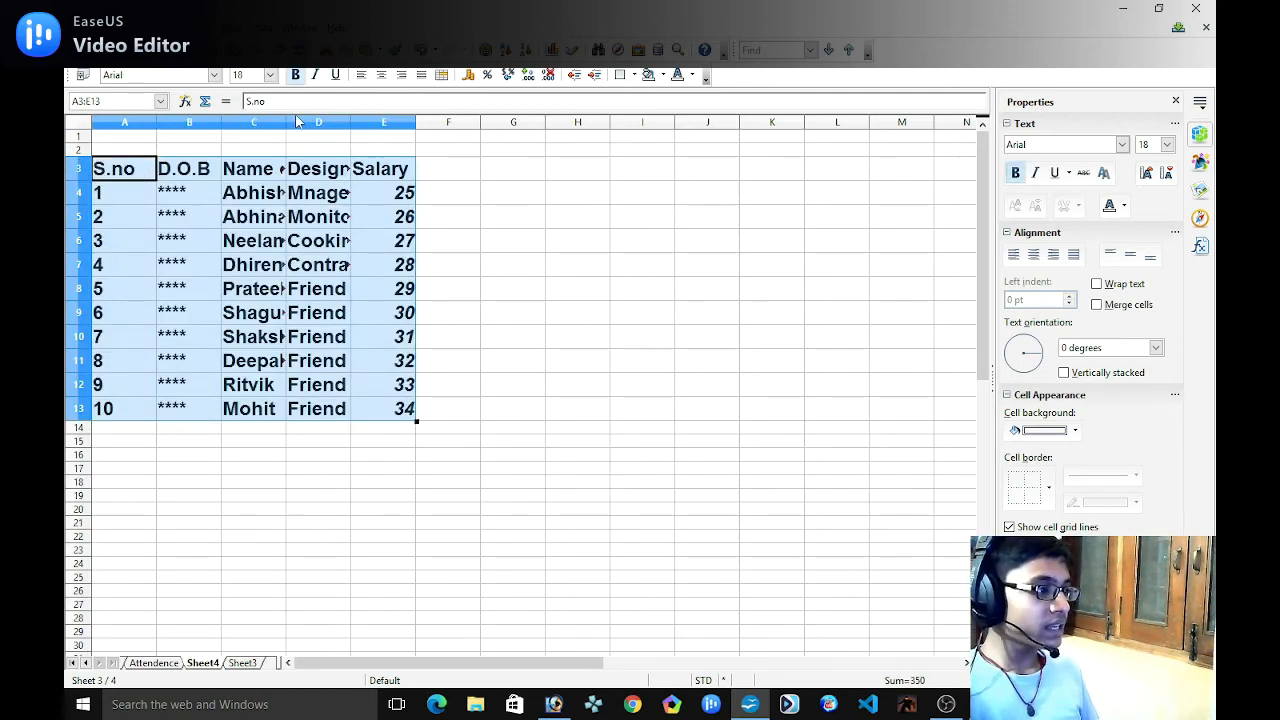
{"action": "left_click_drag", "start_coordinate": [287, 121], "coordinate": [553, 130]}
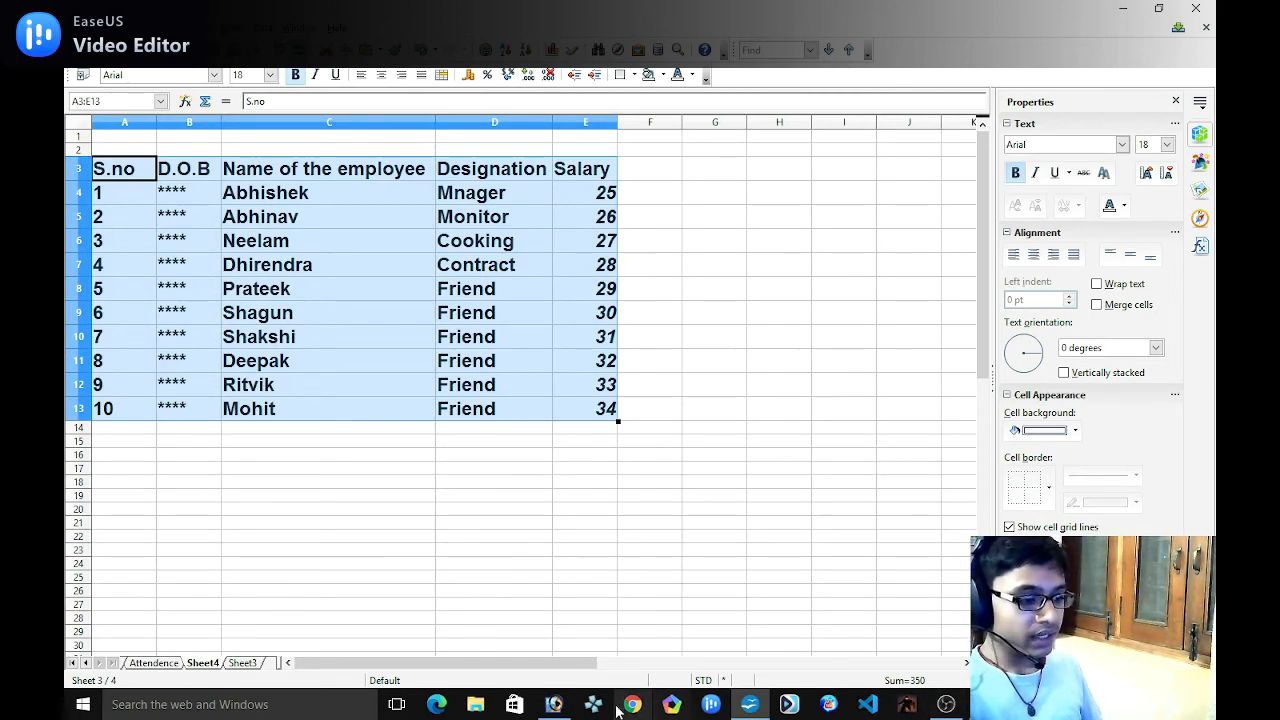
Switch to the lab assignment image, circle the task on copying the content in red, and return to Sheet4.
{"action": "left_click", "coordinate": [553, 704]}
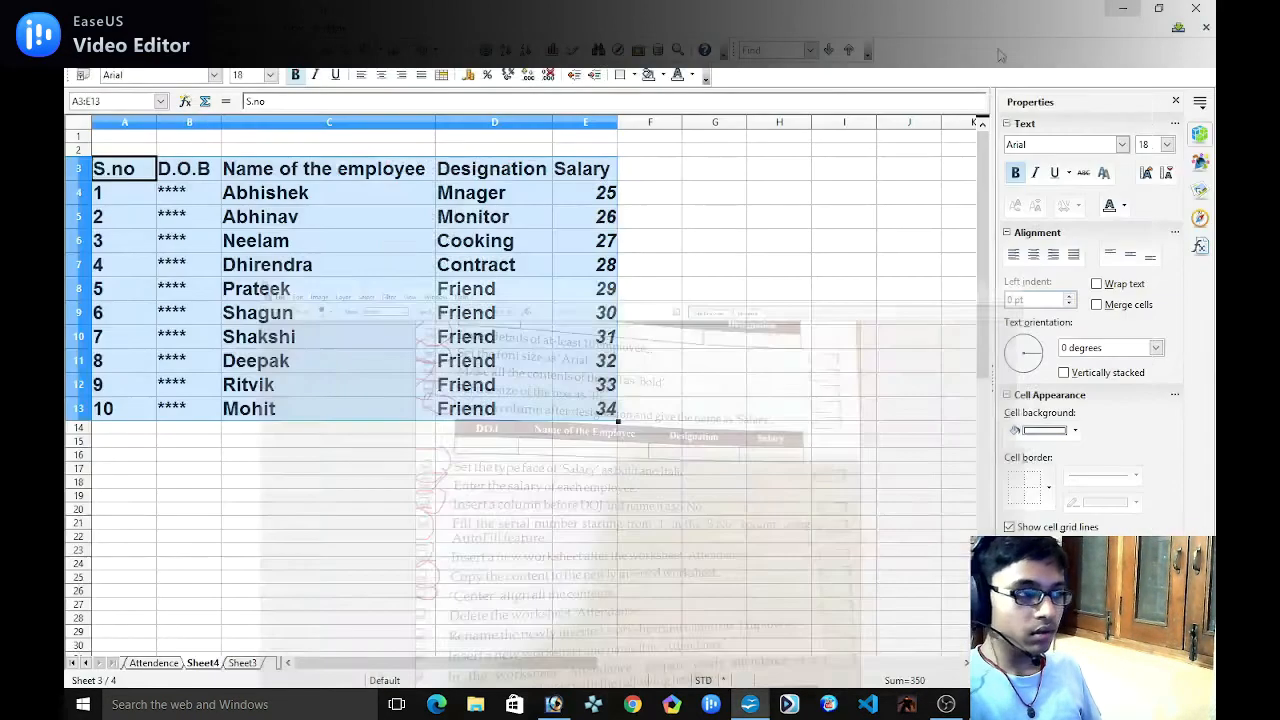
{"action": "left_click", "coordinate": [1122, 8]}
{"action": "left_click", "coordinate": [138, 165]}
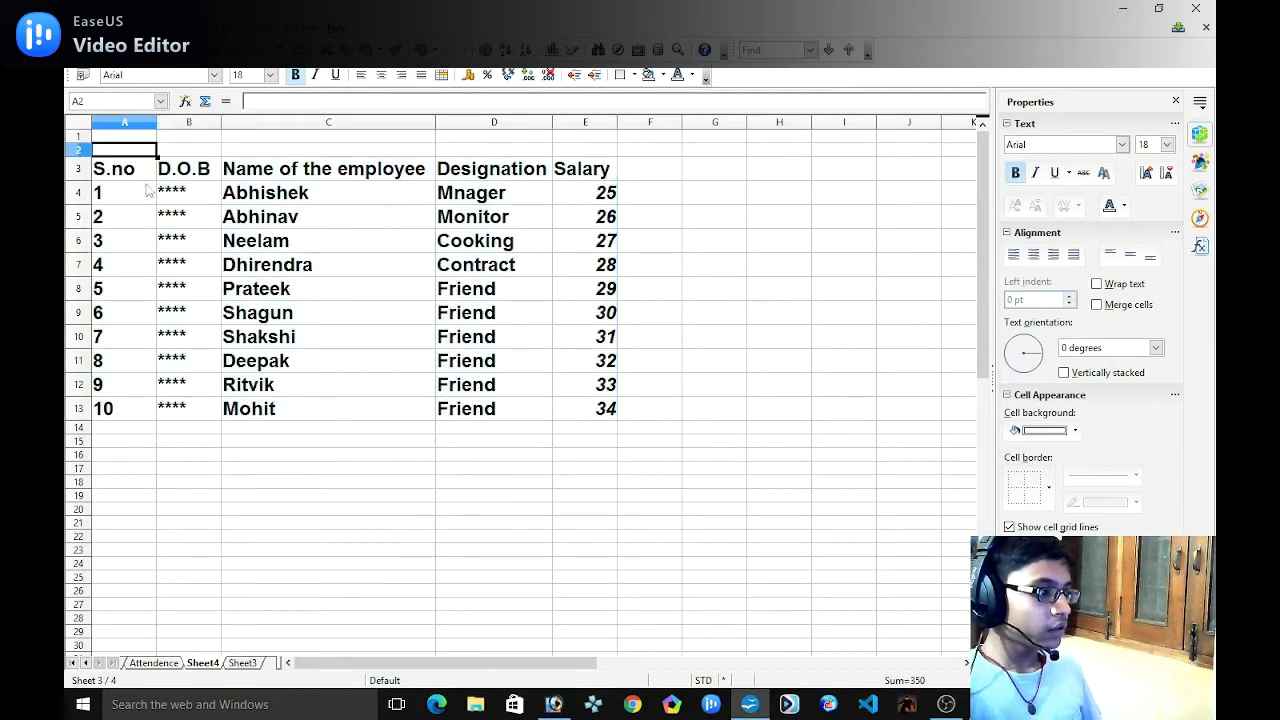
Centre-align all the cells of the Attendence sheet horizontally.
{"action": "left_click", "coordinate": [153, 663]}
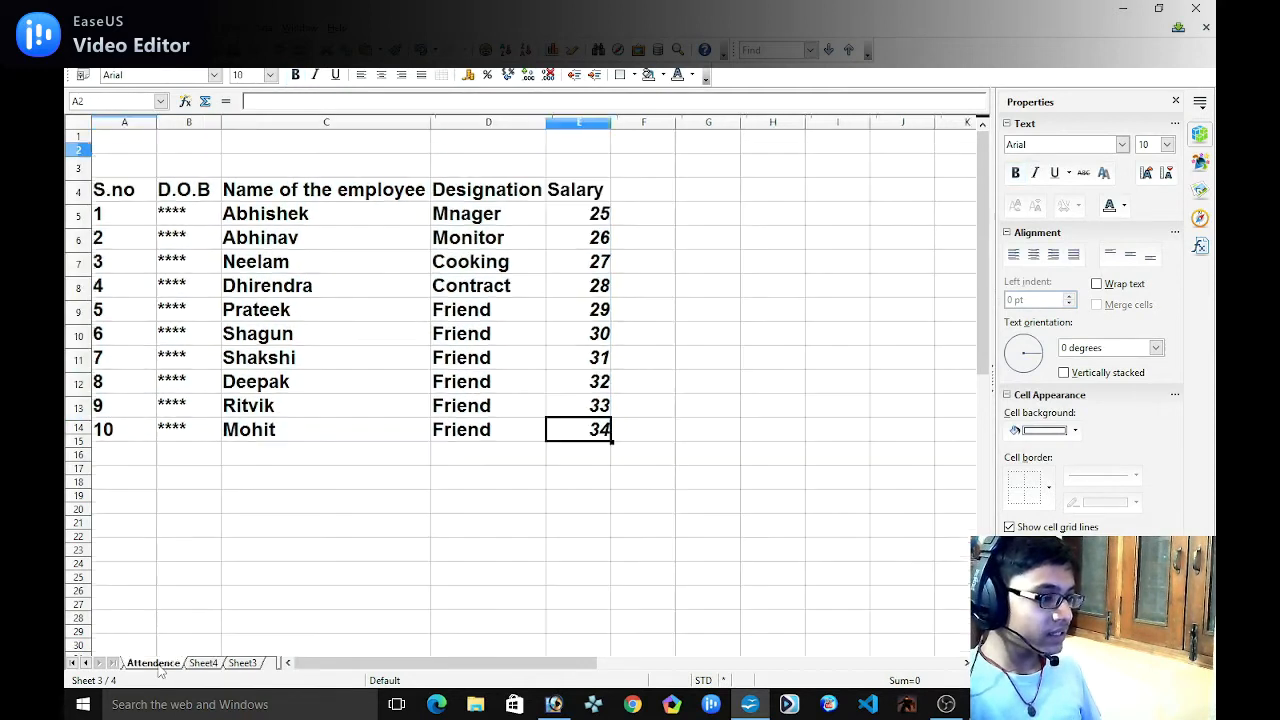
{"action": "left_click", "coordinate": [104, 192]}
{"action": "key", "text": "ctrl+a"}
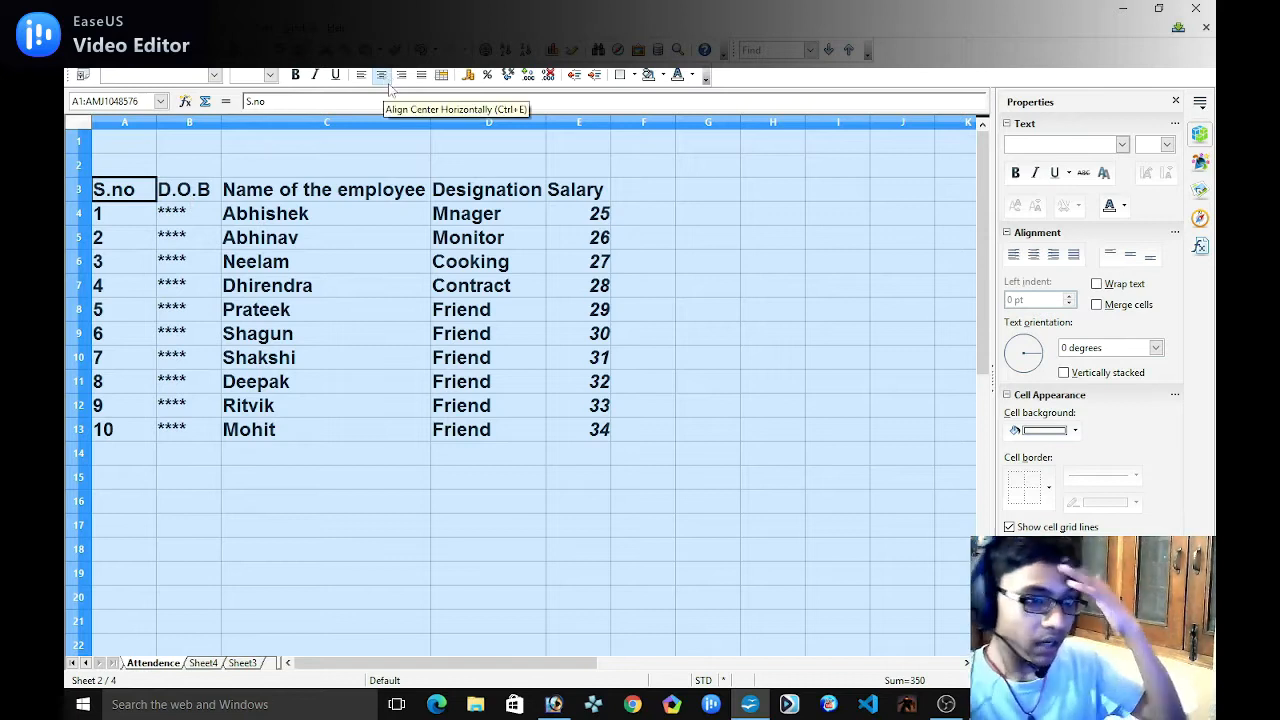
{"action": "left_click", "coordinate": [1032, 256]}
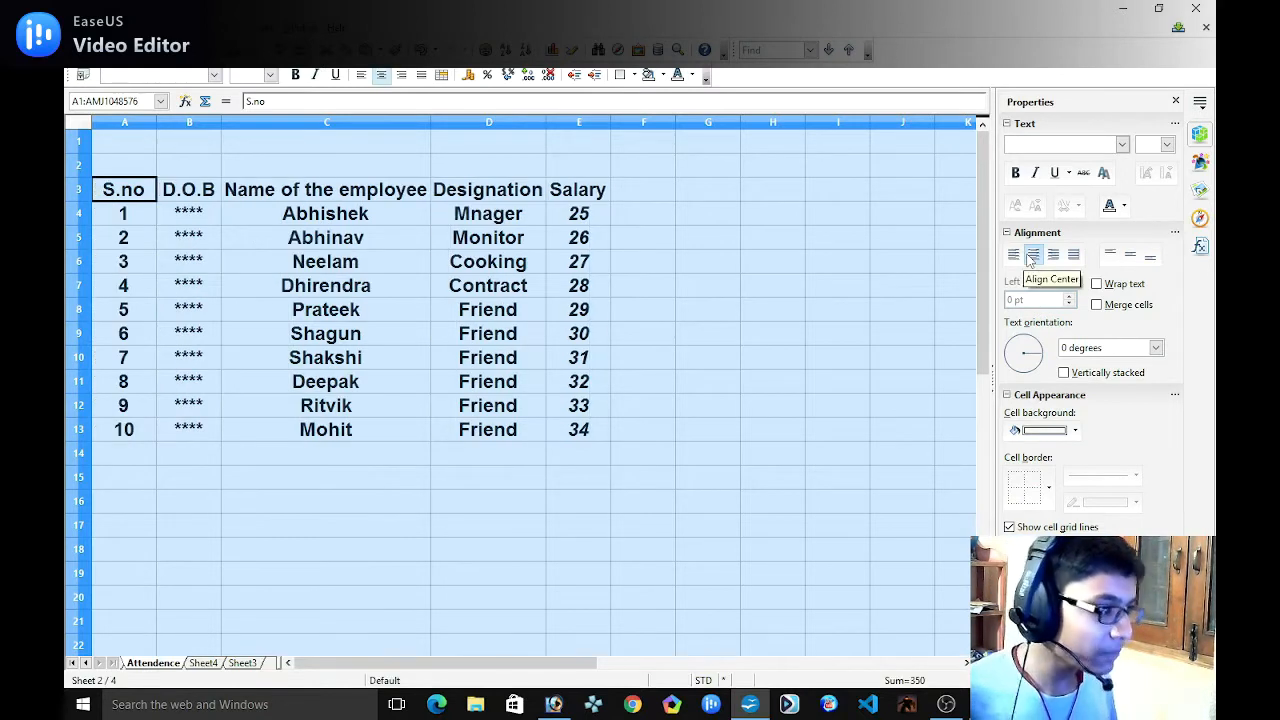
{"action": "left_click", "coordinate": [662, 292]}
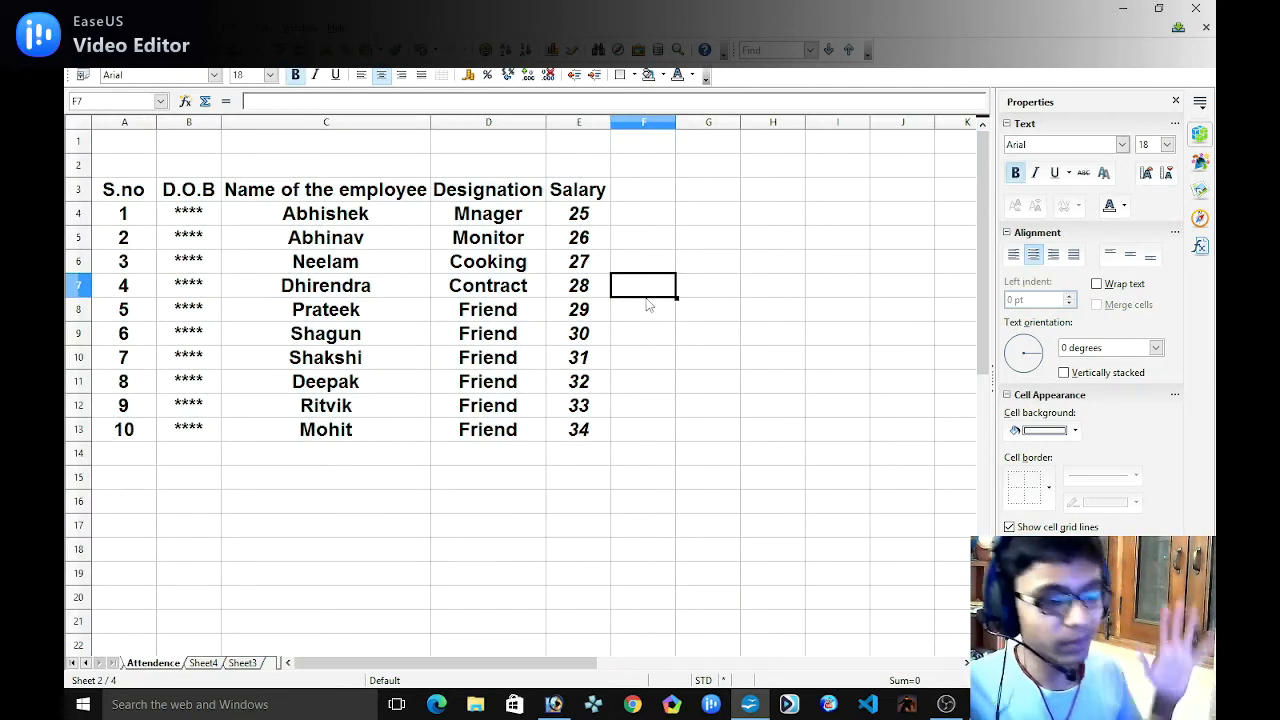
Switch to the lab assignment image, circle the task on centre-aligning all contents in red, and return to the spreadsheet.
{"action": "left_click", "coordinate": [553, 704]}
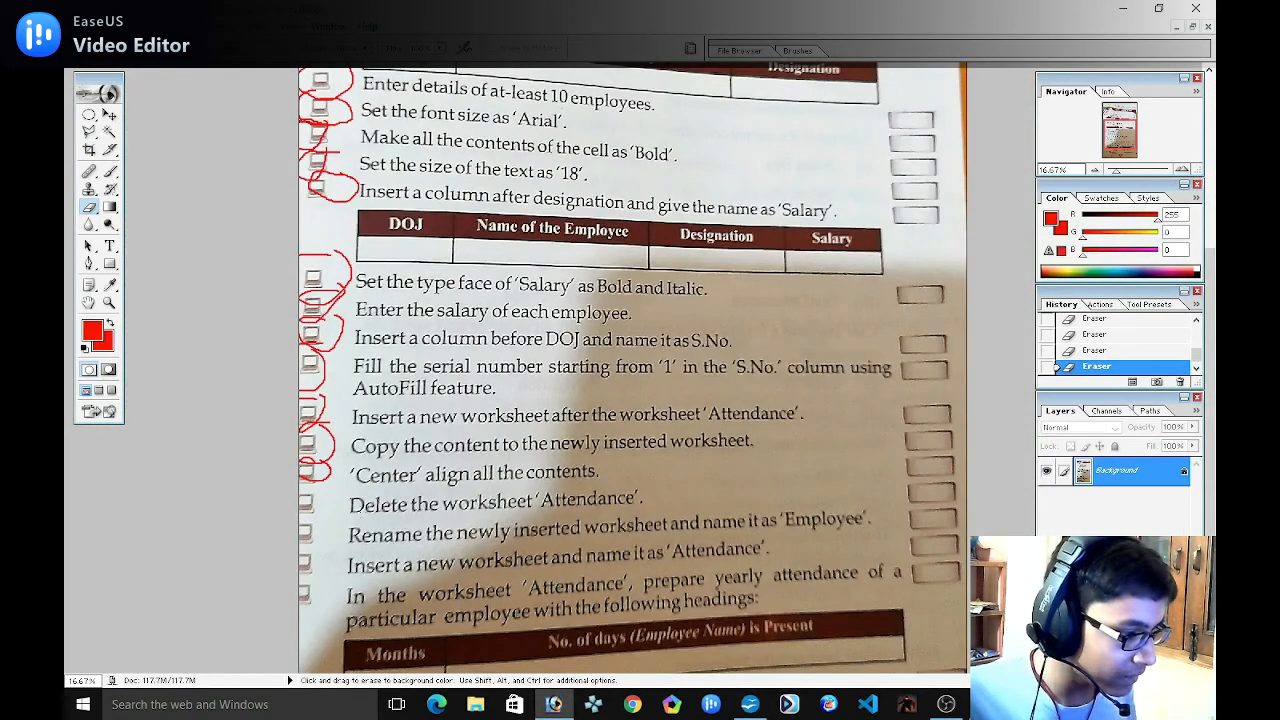
{"action": "mouse_move", "coordinate": [332, 486]}
{"action": "left_mouse_down"}
{"action": "mouse_move", "coordinate": [299, 487]}
{"action": "mouse_move", "coordinate": [336, 494]}
{"action": "left_mouse_up"}
{"action": "left_click", "coordinate": [749, 704]}
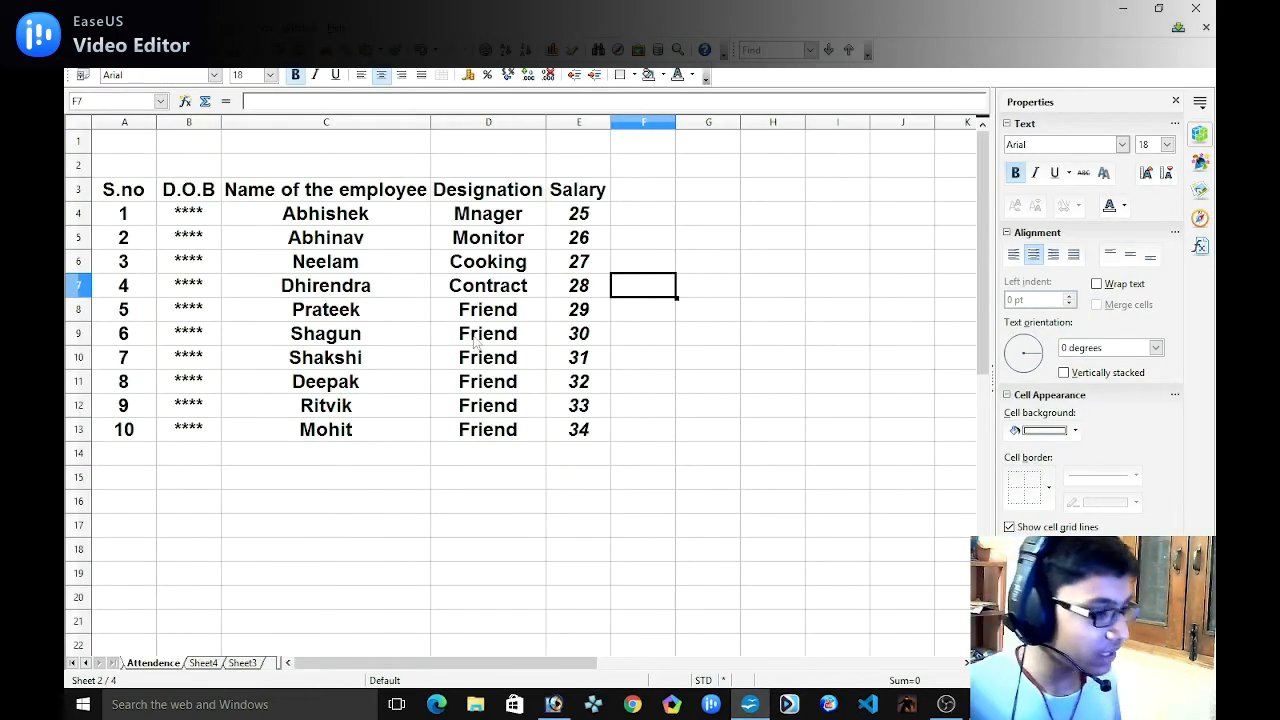
Centre-align all the cells of Sheet4 horizontally.
{"action": "left_click", "coordinate": [206, 667]}
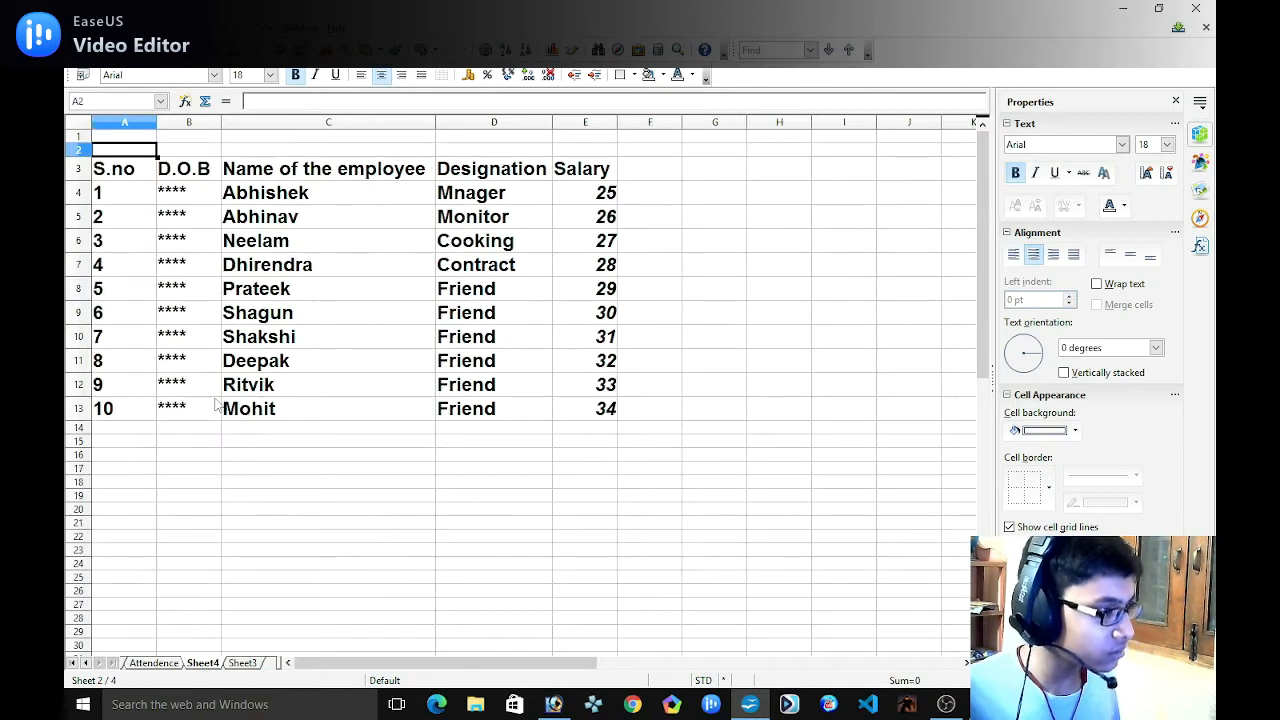
{"action": "left_click", "coordinate": [107, 172]}
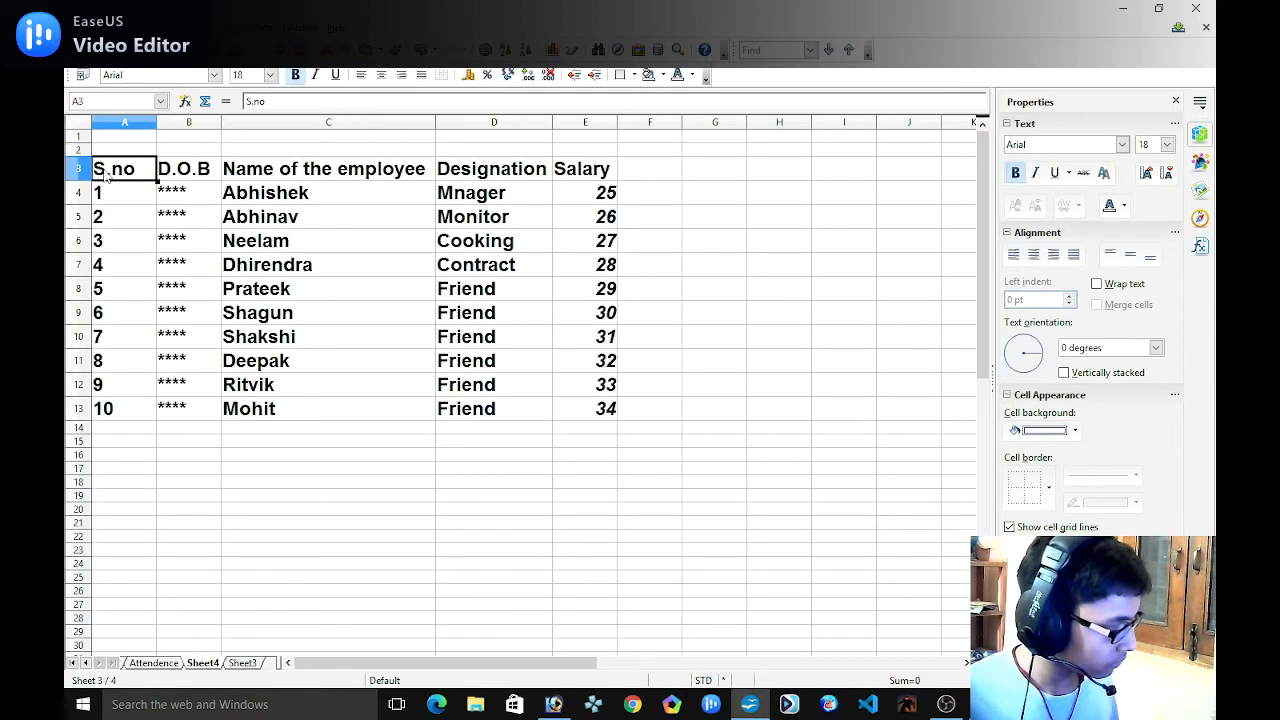
{"action": "key", "text": "ctrl+a"}
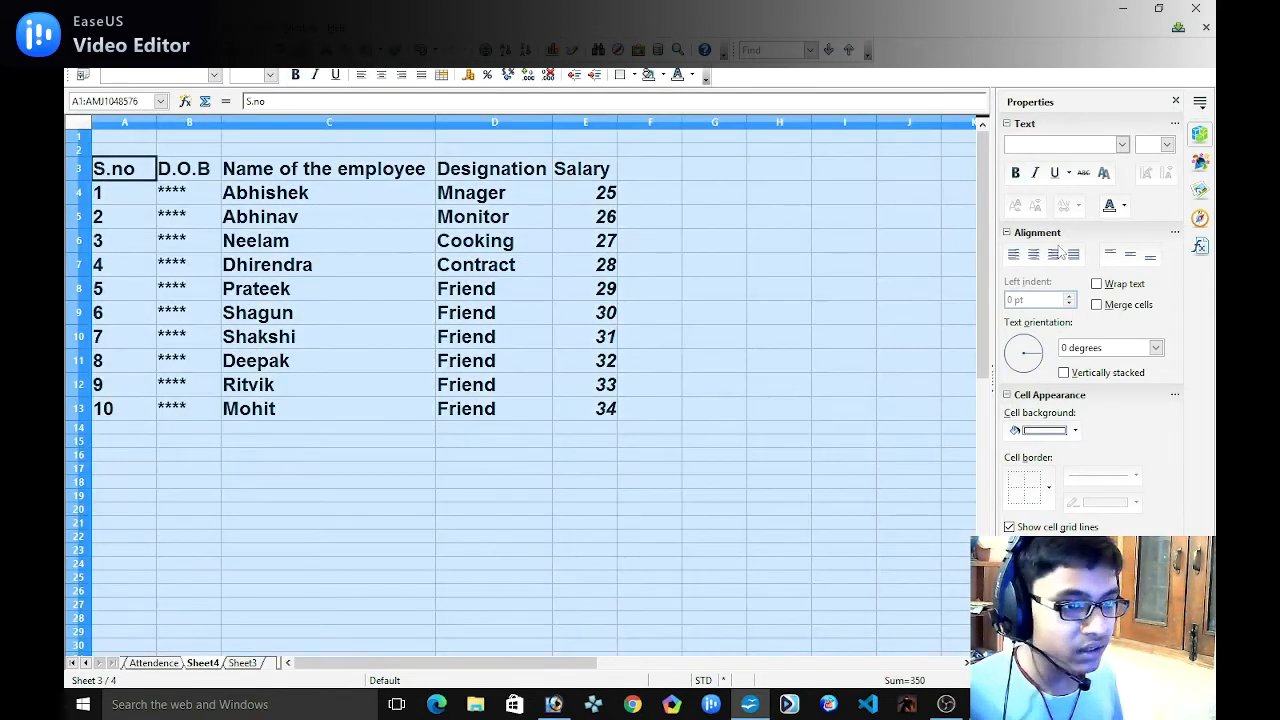
{"action": "left_click", "coordinate": [1034, 254]}
{"action": "left_click", "coordinate": [650, 380]}
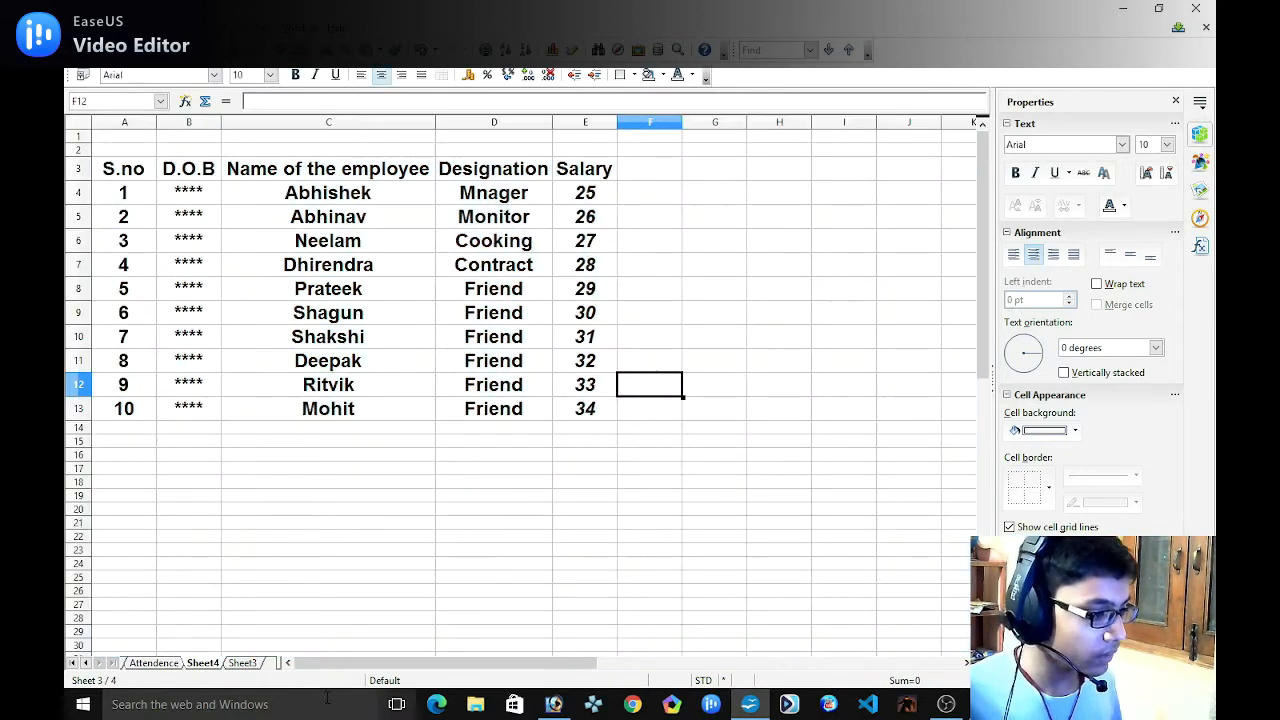
Delete the Attendence worksheet and confirm the deletion.
{"action": "left_click", "coordinate": [175, 665]}
{"action": "right_click", "coordinate": [174, 666]}
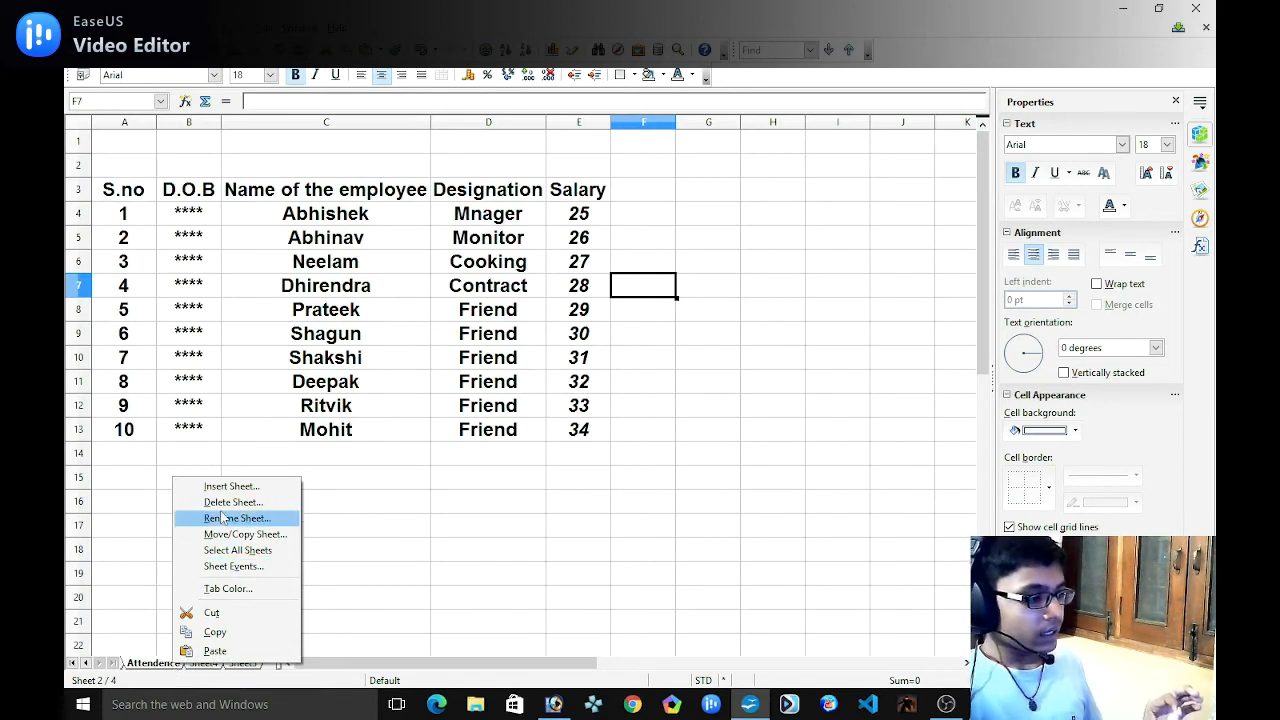
{"action": "left_click", "coordinate": [405, 520]}
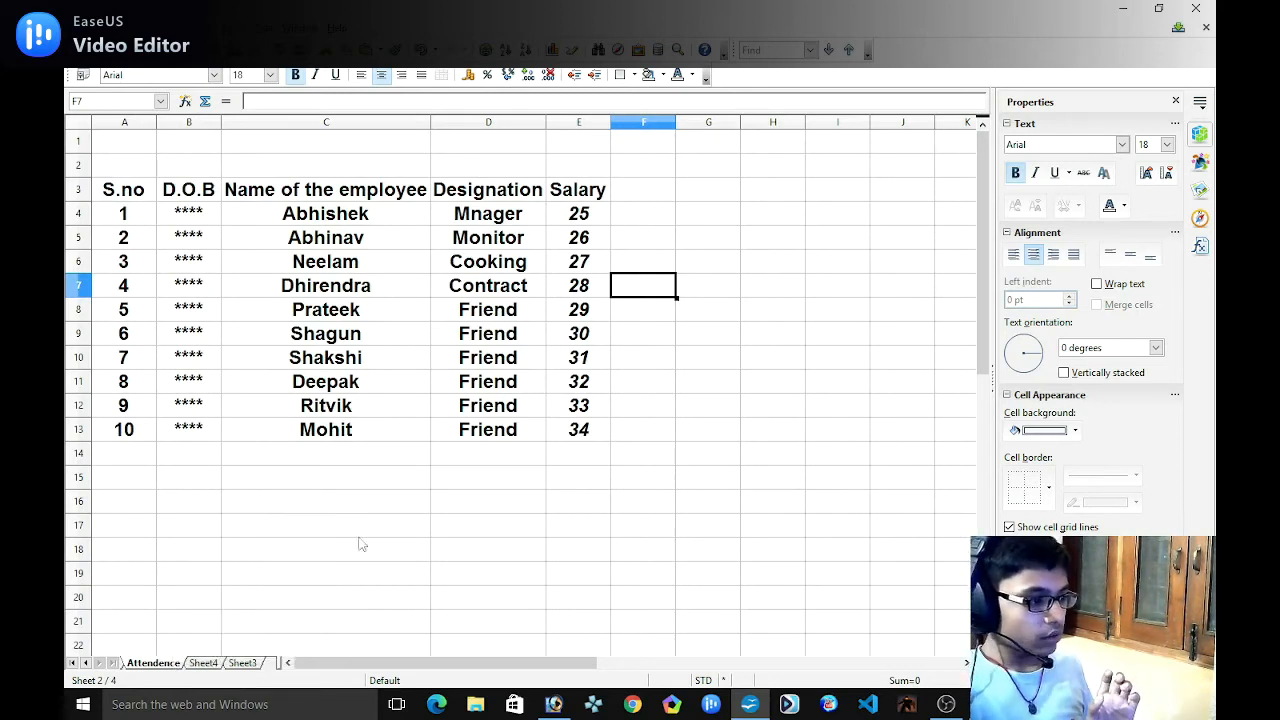
{"action": "right_click", "coordinate": [162, 666]}
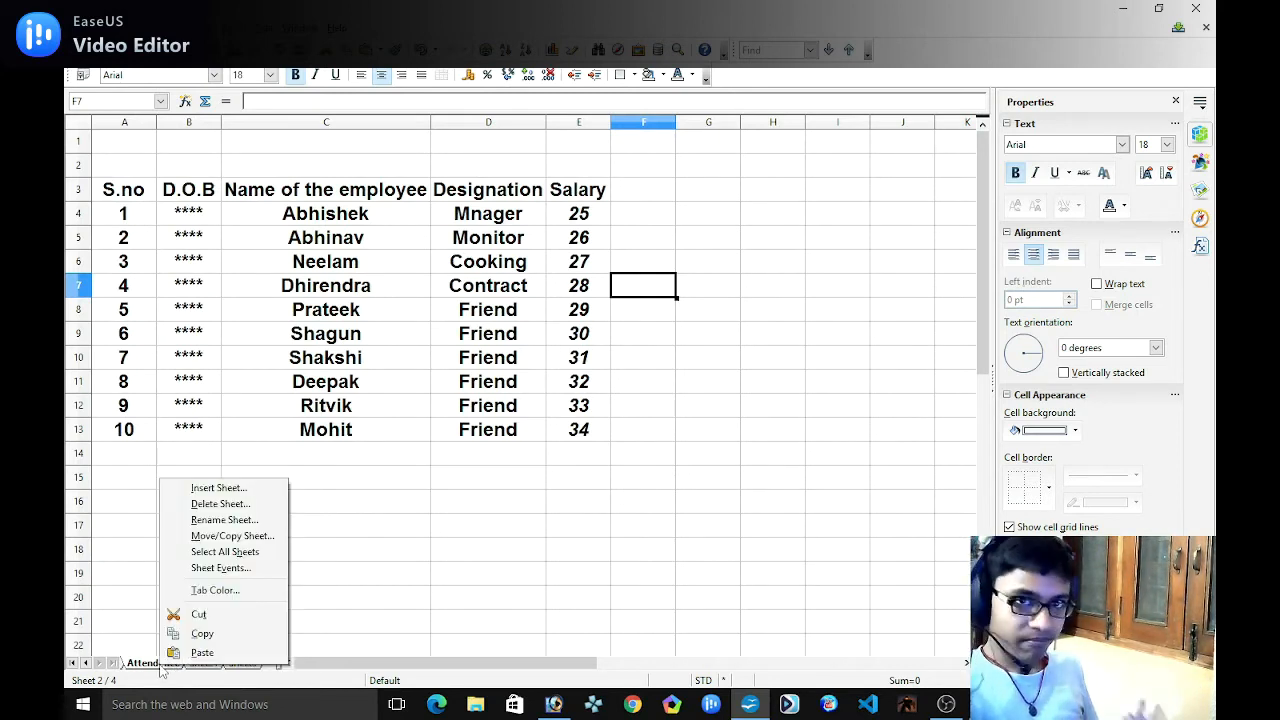
{"action": "left_click", "coordinate": [220, 504]}
{"action": "left_click", "coordinate": [609, 371]}
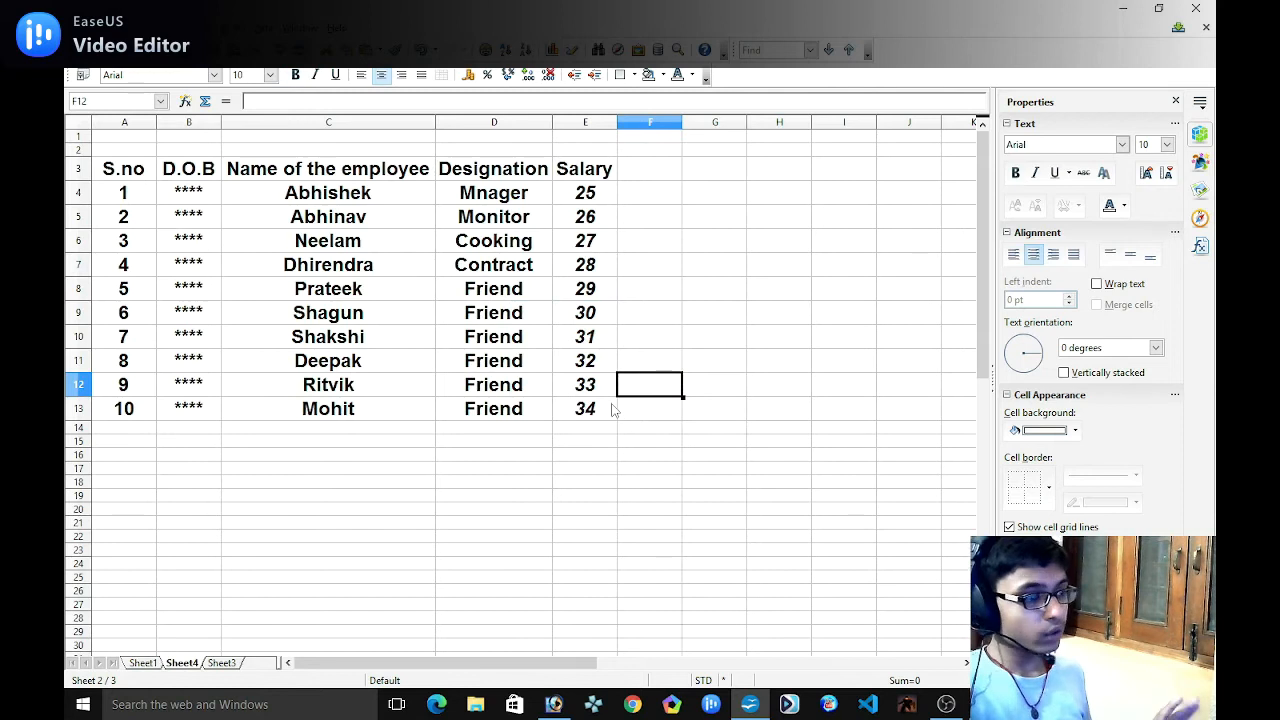
Check the next task in the lab assignment image, return to the spreadsheet and rename Sheet4 as Employee.
{"action": "left_click", "coordinate": [556, 706]}
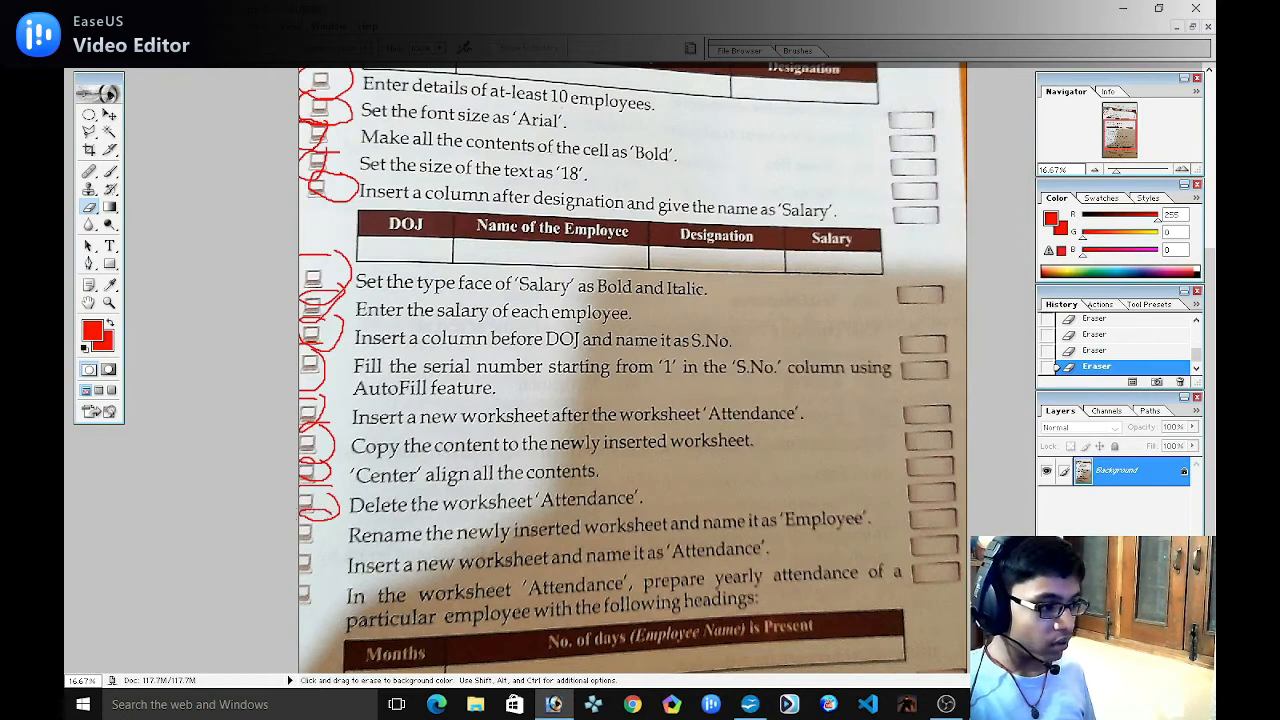
{"action": "left_click", "coordinate": [750, 704]}
{"action": "right_click", "coordinate": [183, 670]}
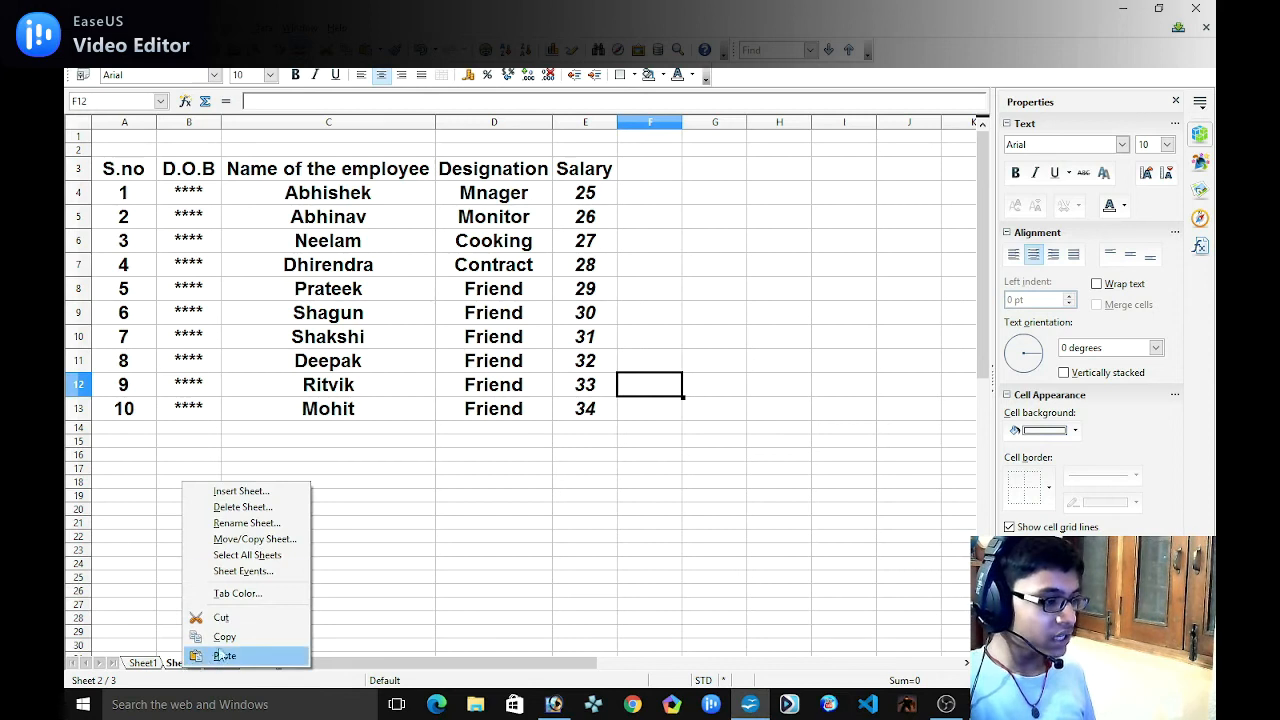
{"action": "left_click", "coordinate": [250, 523]}
{"action": "key", "text": "BackSpace"}
{"action": "type", "text": "Employee"}
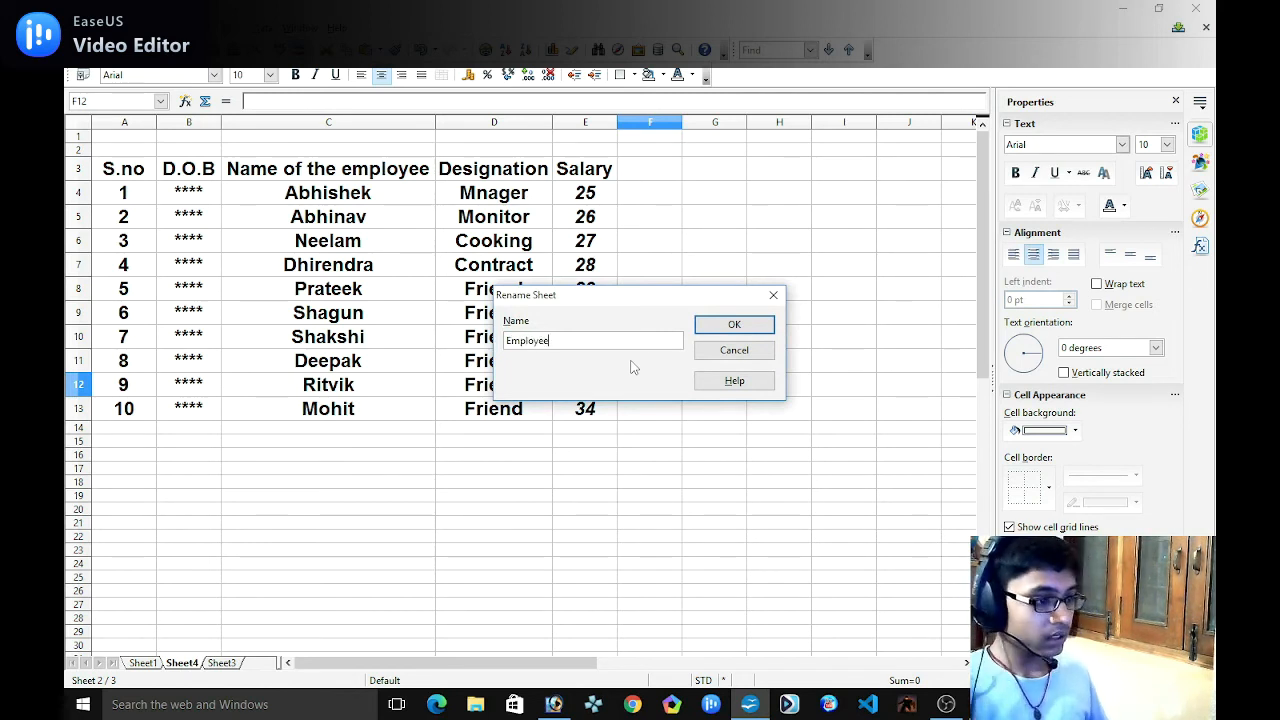
{"action": "left_click", "coordinate": [728, 325]}
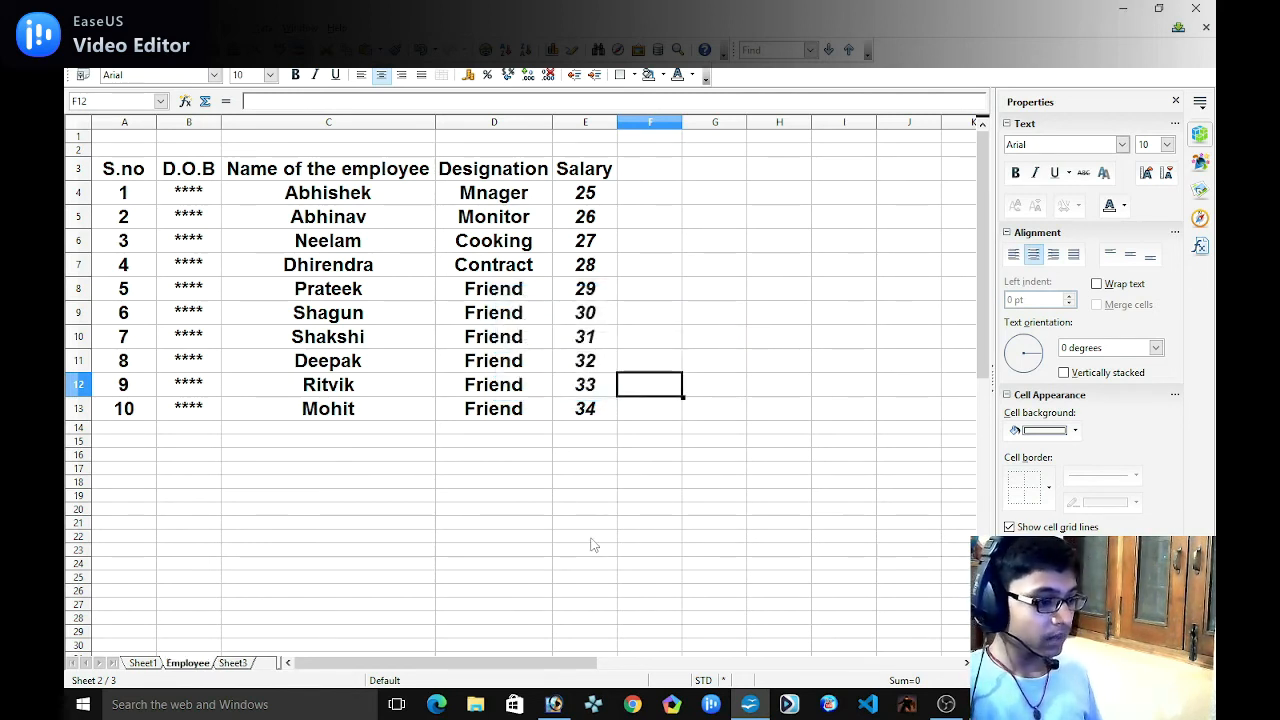
Switch to the lab assignment image, circle the task on inserting a new worksheet named 'Attendance' in red, and return to the spreadsheet.
{"action": "left_click", "coordinate": [554, 704]}
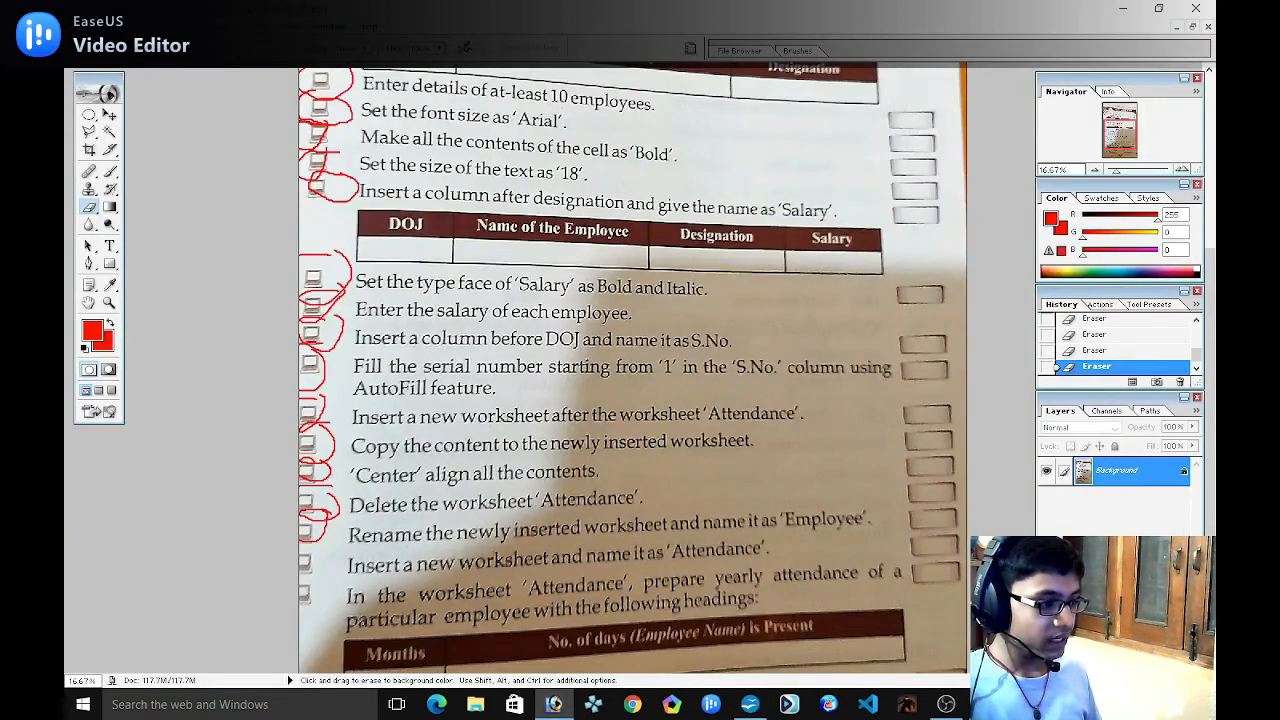
{"action": "scroll", "coordinate": [632, 370], "scroll_direction": "down", "scroll_amount": 1}
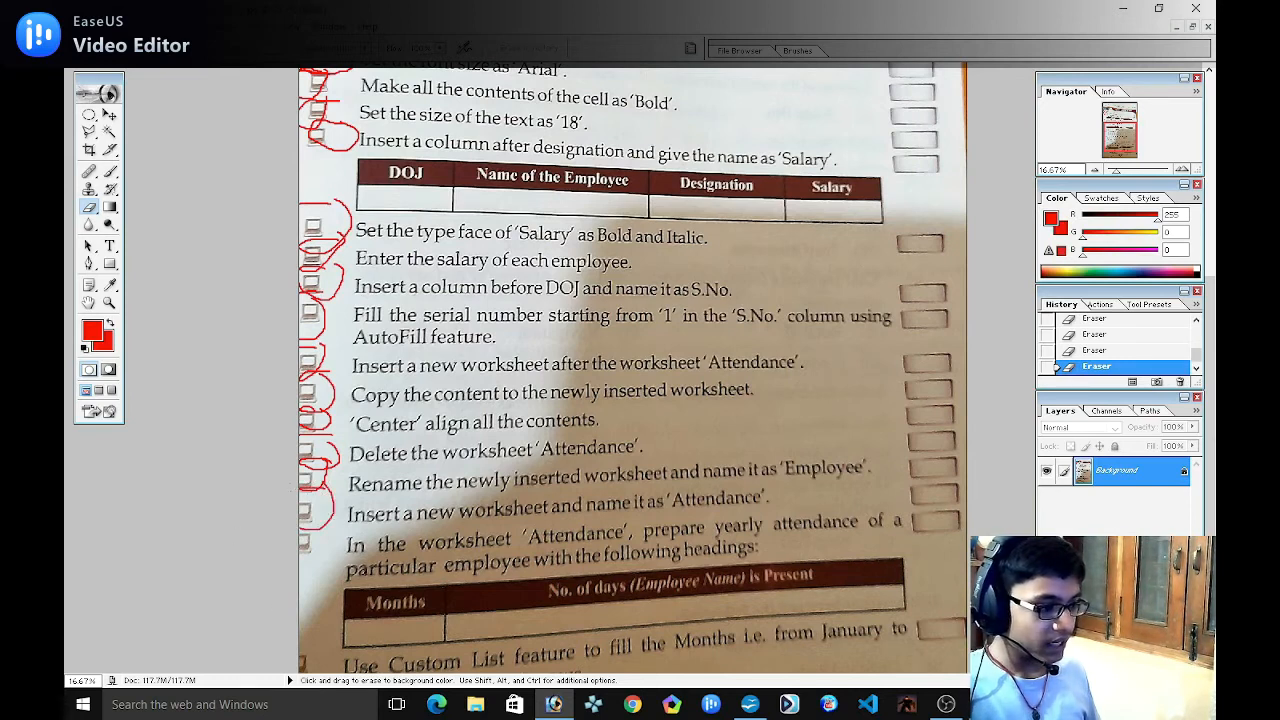
{"action": "left_click", "coordinate": [749, 704]}
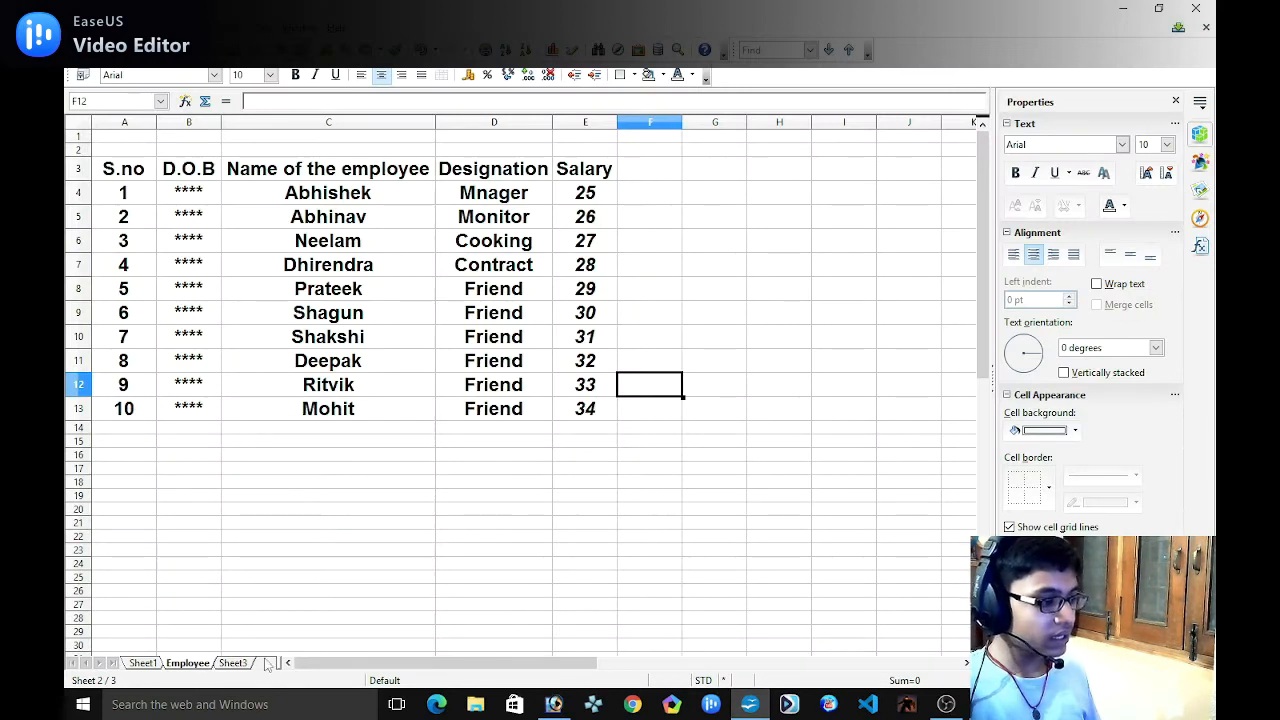
Insert one new sheet named Attendence after the Employee sheet.
{"action": "right_click", "coordinate": [204, 670]}
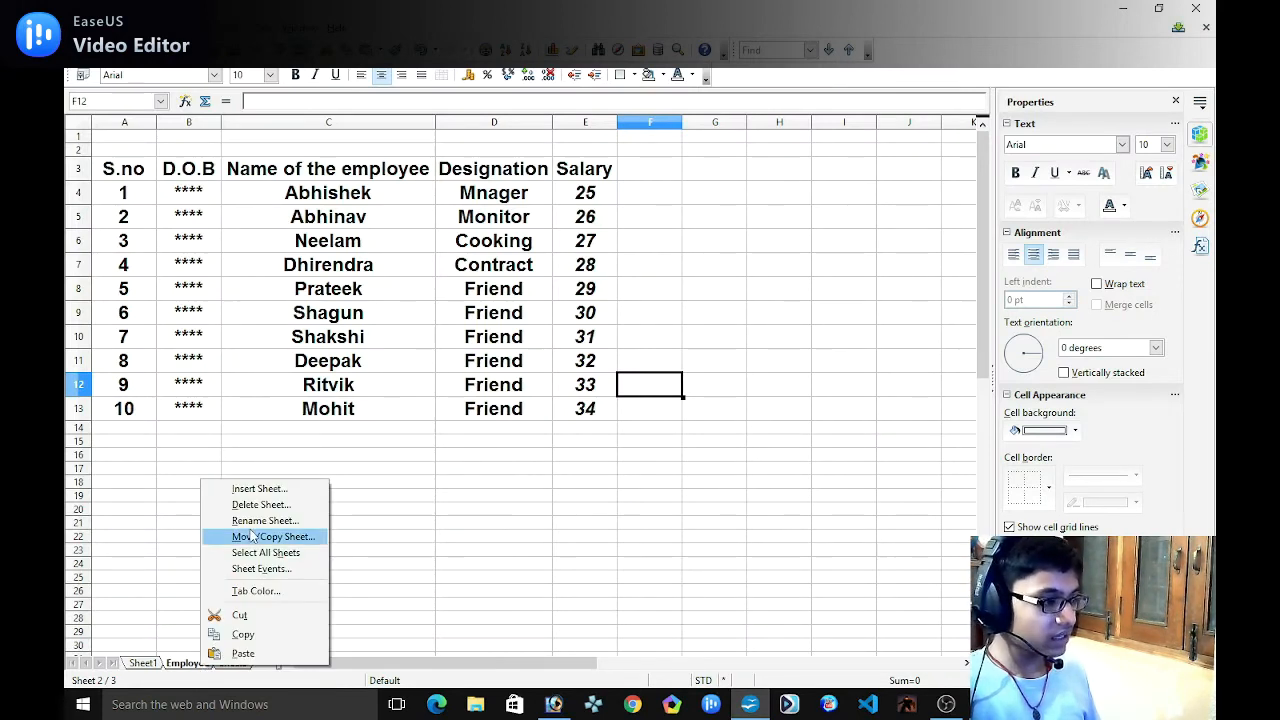
{"action": "left_click", "coordinate": [258, 489]}
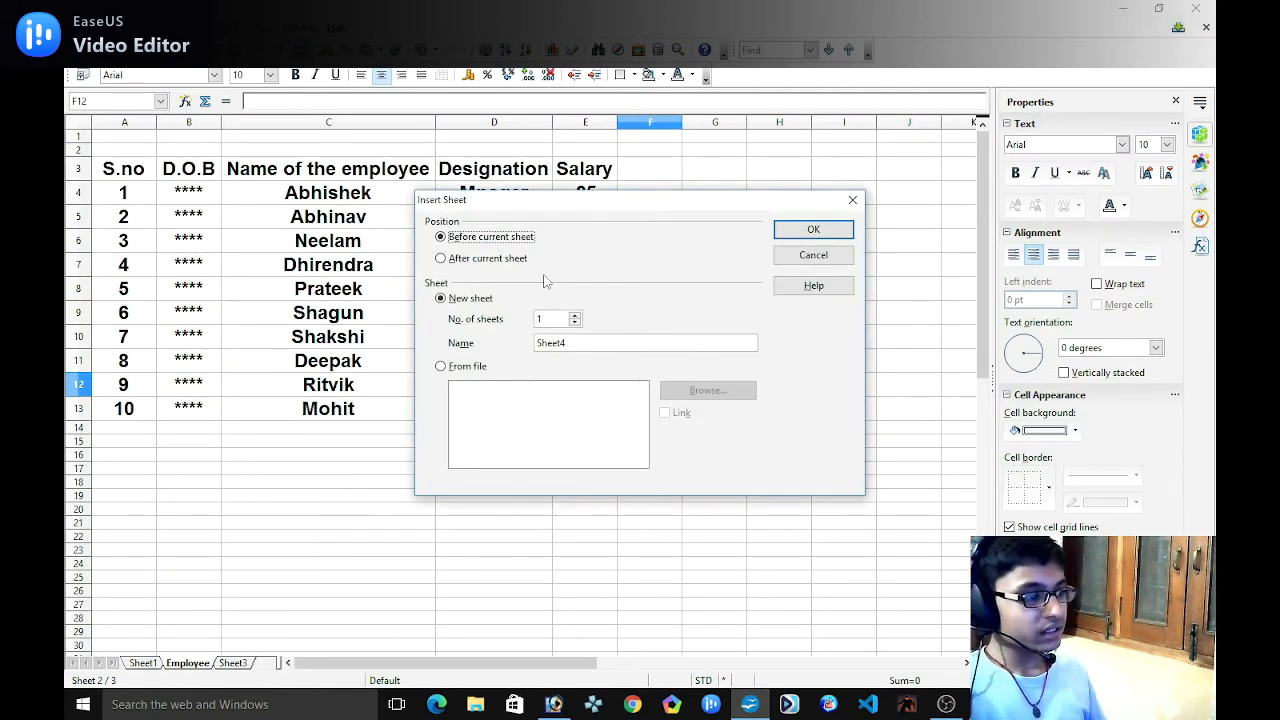
{"action": "left_click", "coordinate": [441, 258]}
{"action": "left_click", "coordinate": [590, 343]}
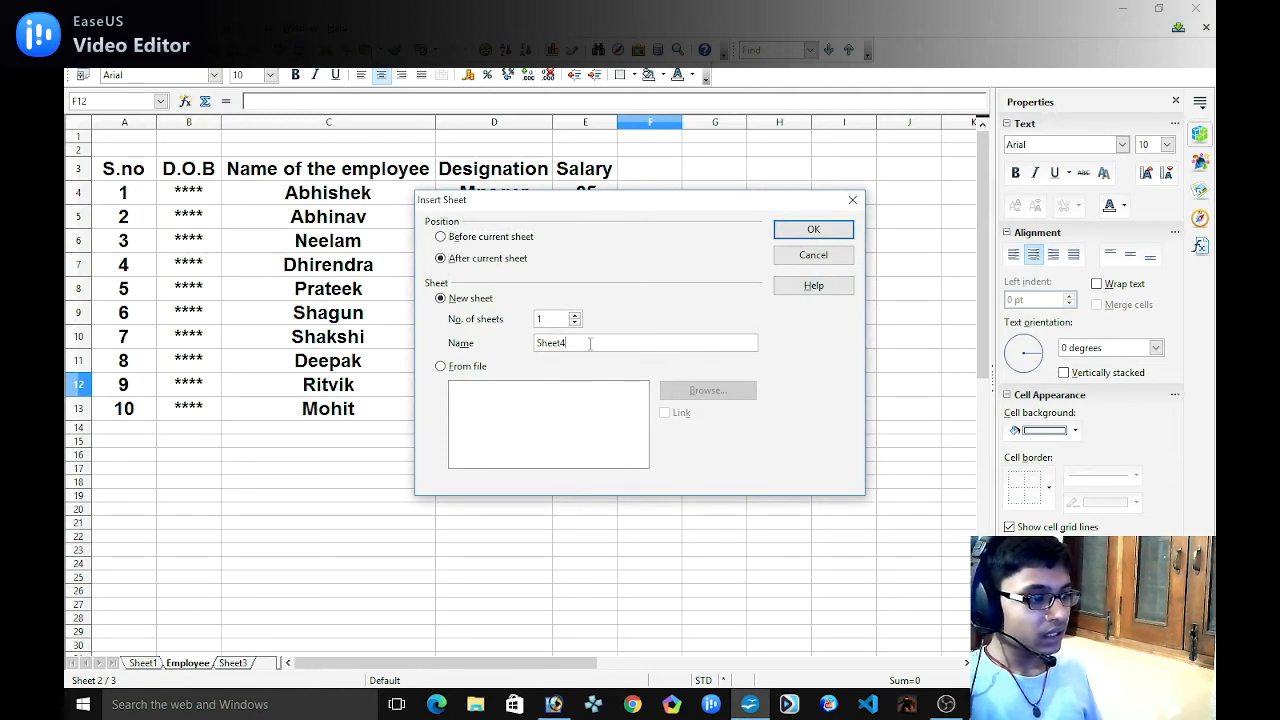
{"action": "key", "text": "BackSpace"}
{"action": "key", "text": "BackSpace"}
{"action": "key", "text": "BackSpace"}
{"action": "key", "text": "BackSpace"}
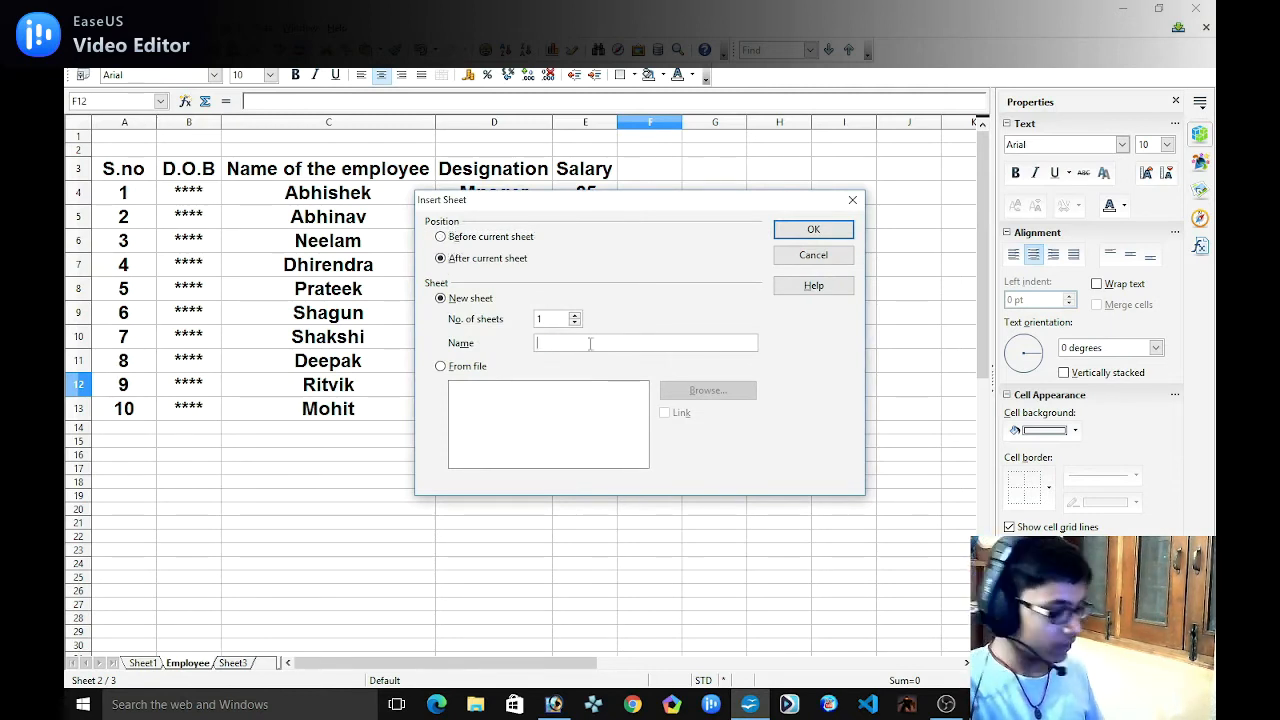
{"action": "type", "text": "Att"}
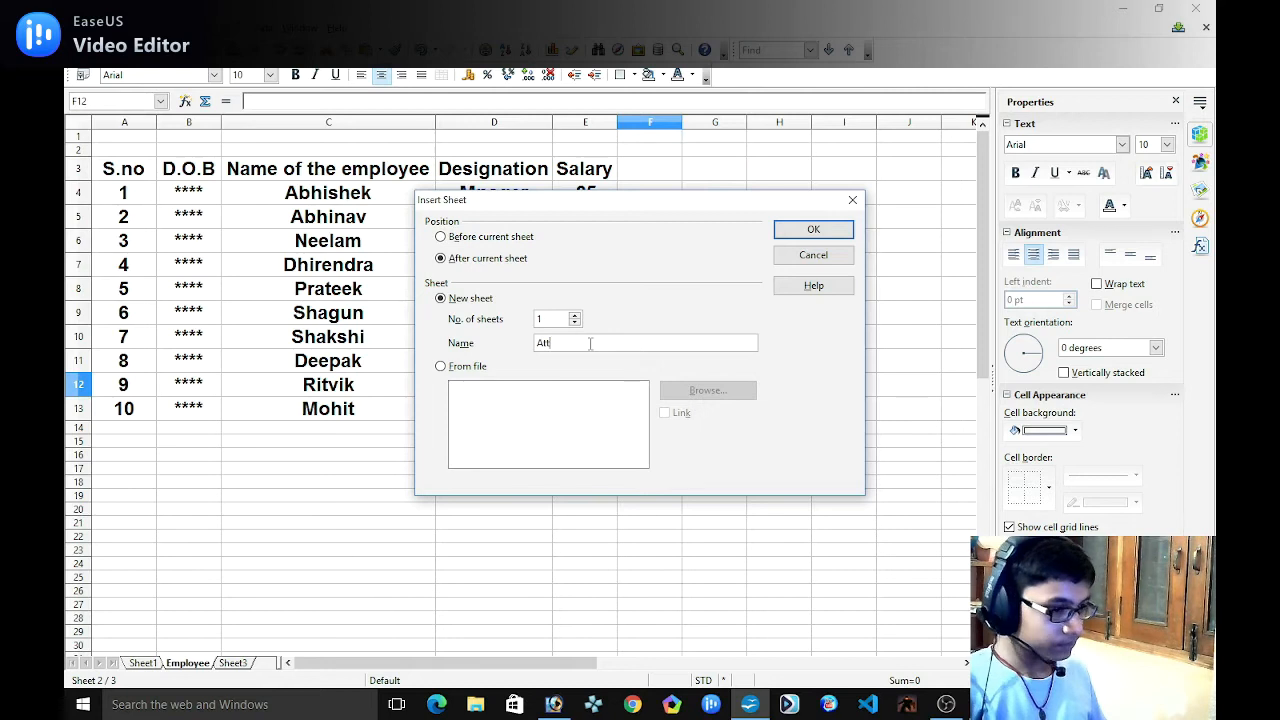
{"action": "type", "text": "endence"}
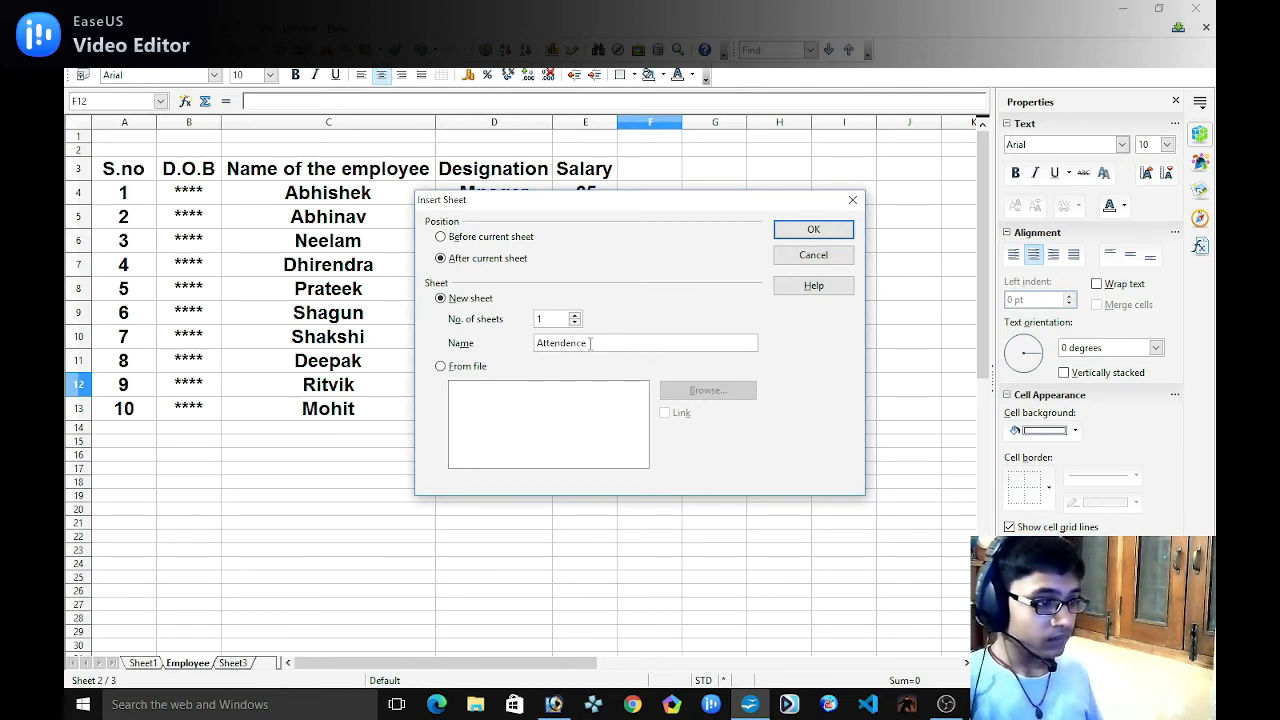
{"action": "left_click", "coordinate": [810, 229]}
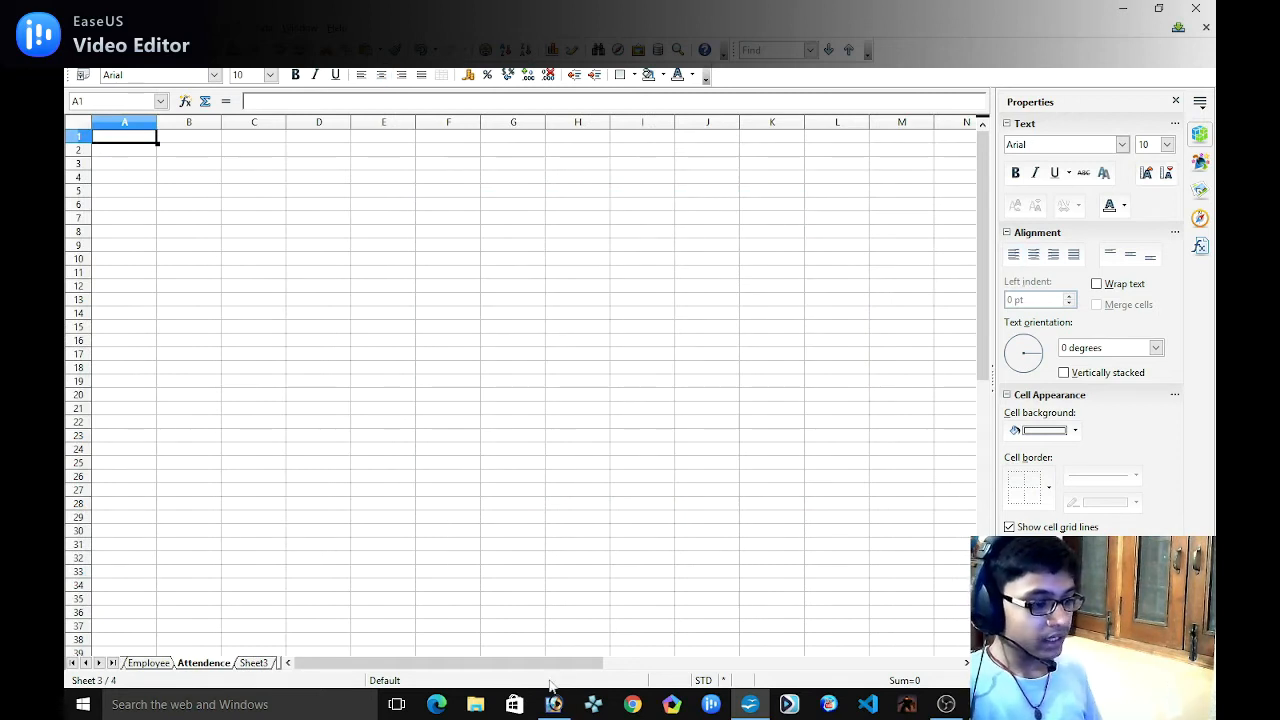
Switch to the lab assignment image, circle the task on preparing yearly attendance in red, and return to the spreadsheet.
{"action": "left_click", "coordinate": [553, 704]}
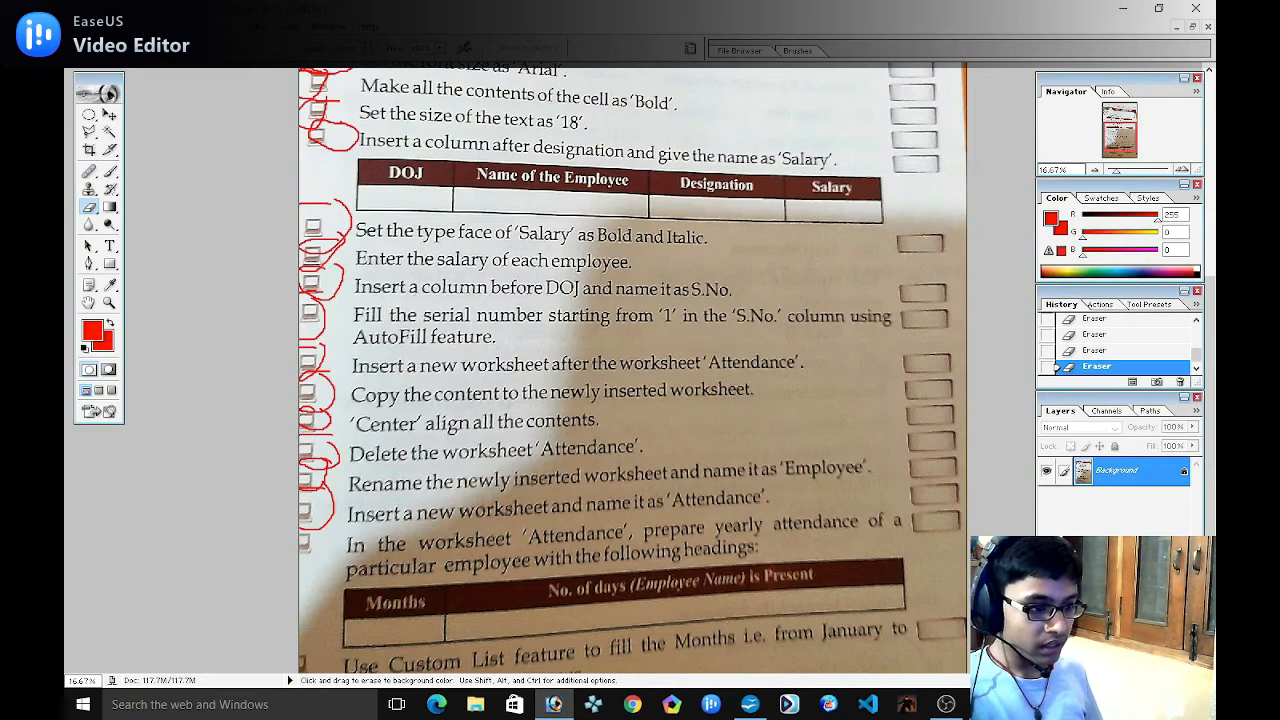
{"action": "scroll", "coordinate": [632, 370], "scroll_direction": "down", "scroll_amount": 2}
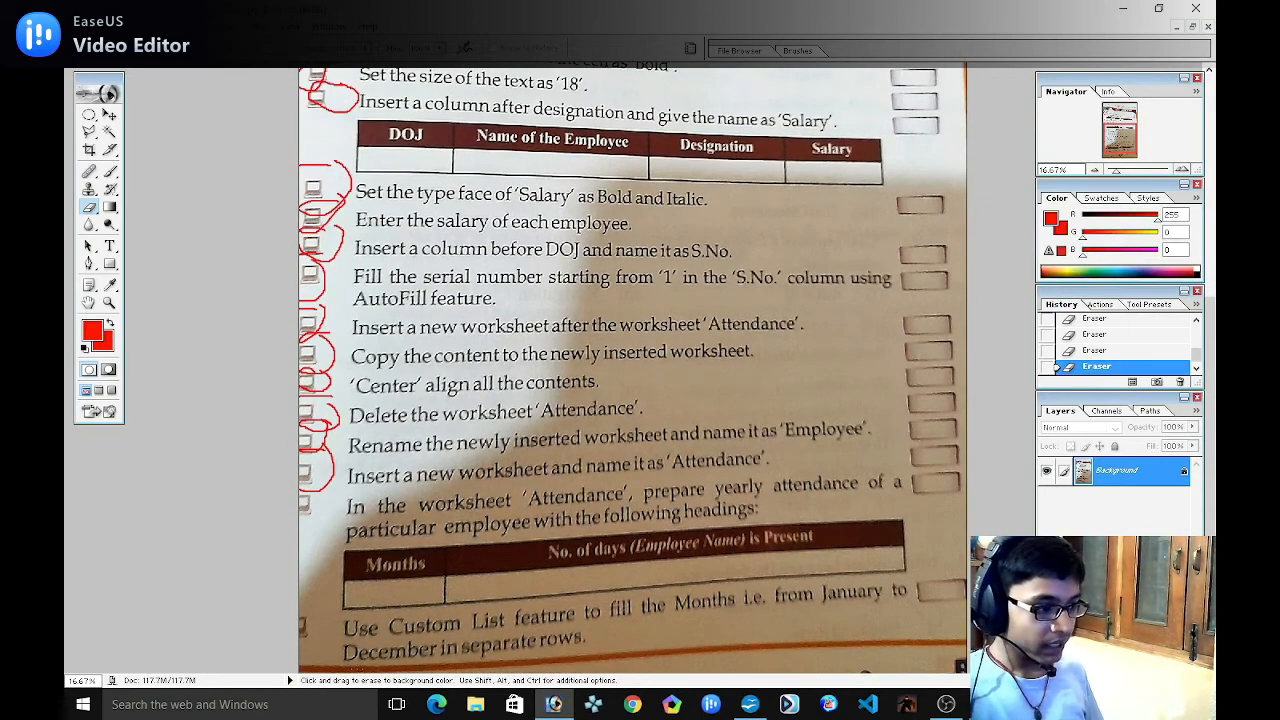
{"action": "left_click_drag", "start_coordinate": [310, 499], "coordinate": [300, 527]}
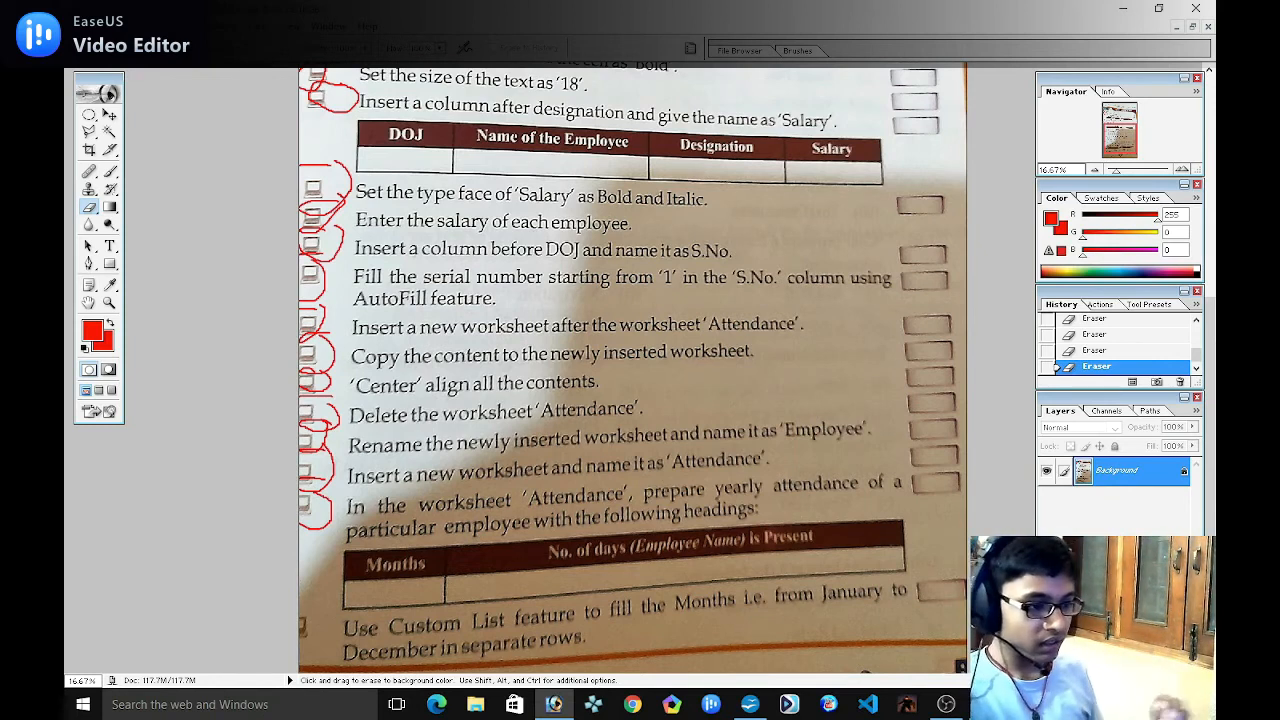
{"action": "left_click", "coordinate": [1126, 8]}
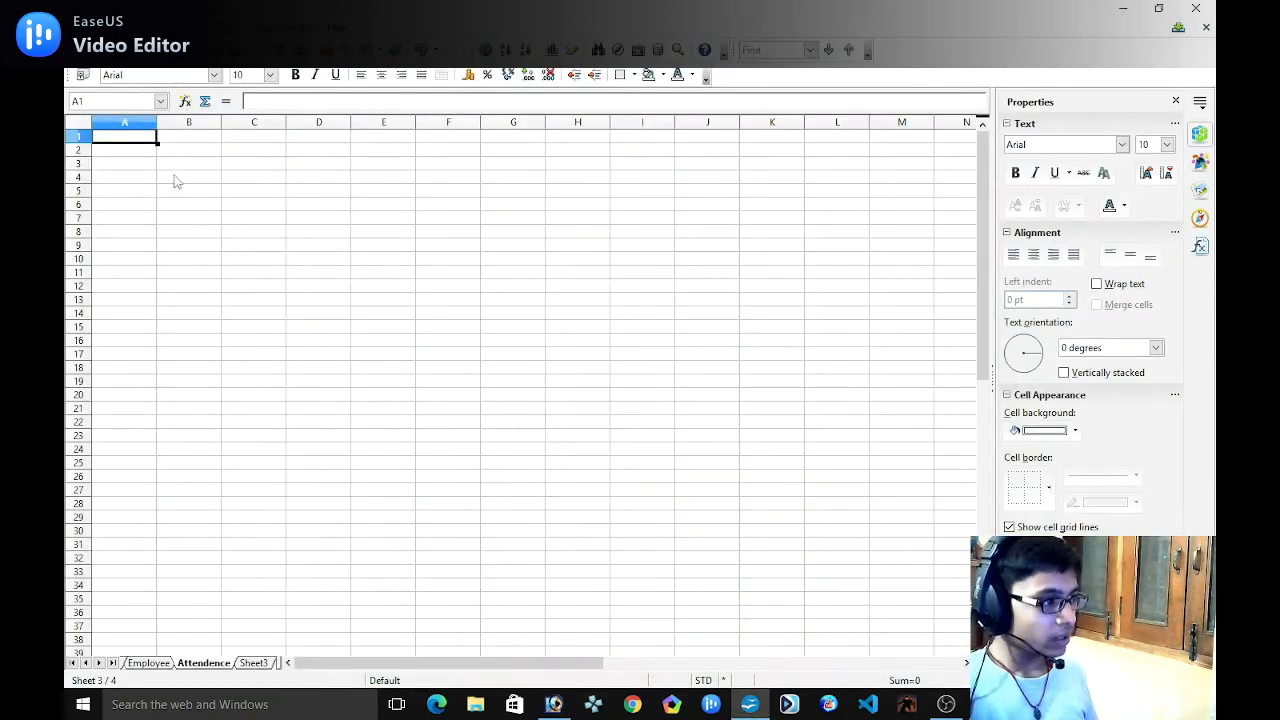
Enter the heading Months in cell A3 of the Attendence sheet.
{"action": "left_click", "coordinate": [148, 167]}
{"action": "type", "text": "Months"}
{"action": "left_click", "coordinate": [165, 170]}
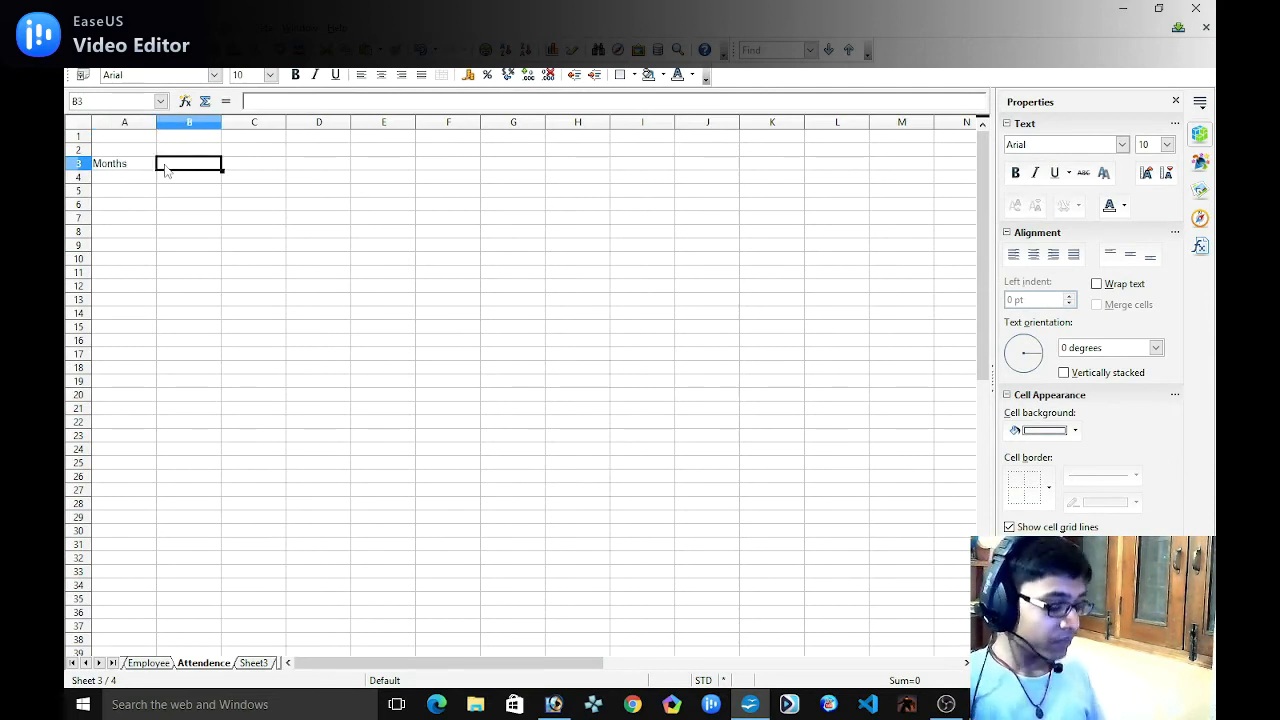
{"action": "type", "text": "Nam"}
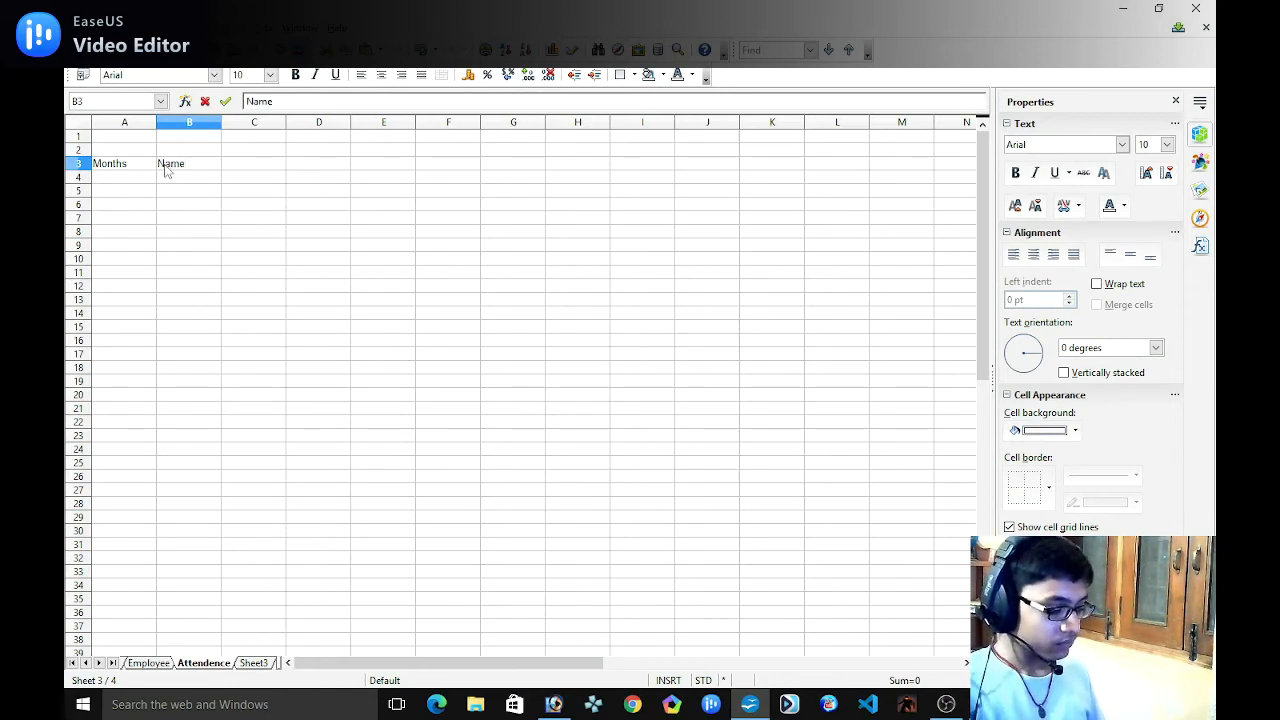
{"action": "type", "text": "e"}
{"action": "left_click", "coordinate": [553, 704]}
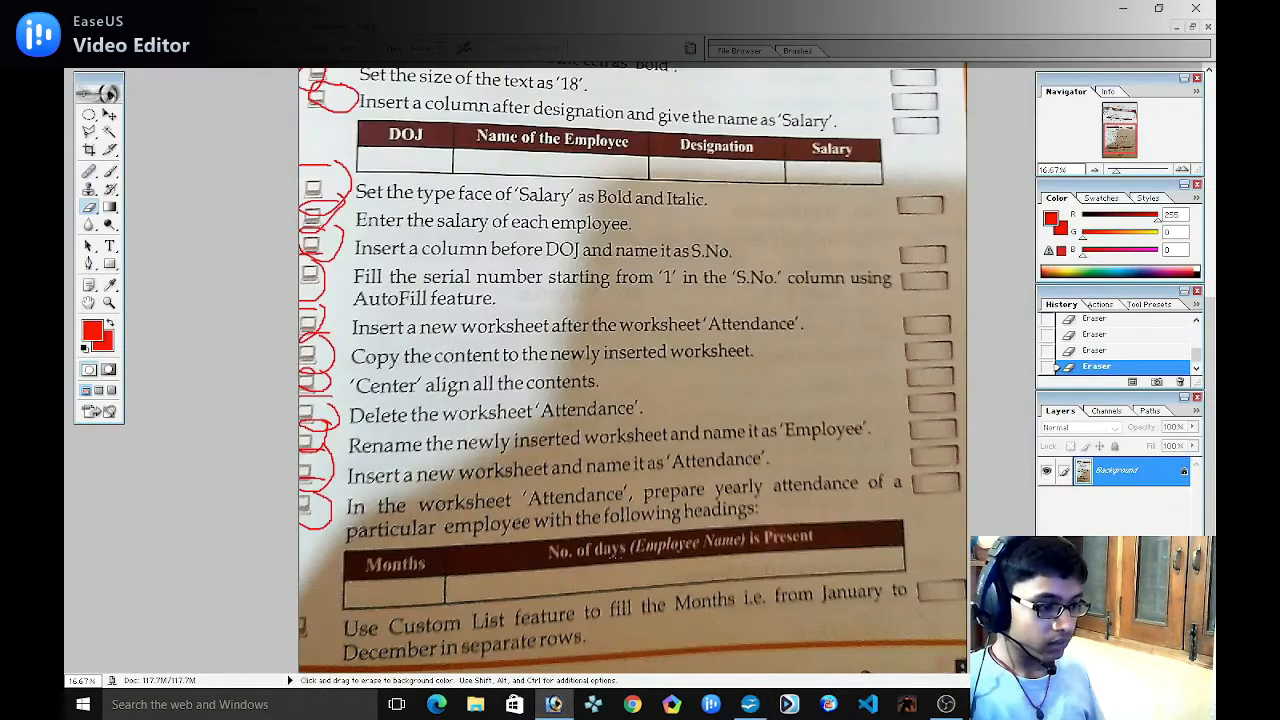
{"action": "left_click", "coordinate": [748, 706]}
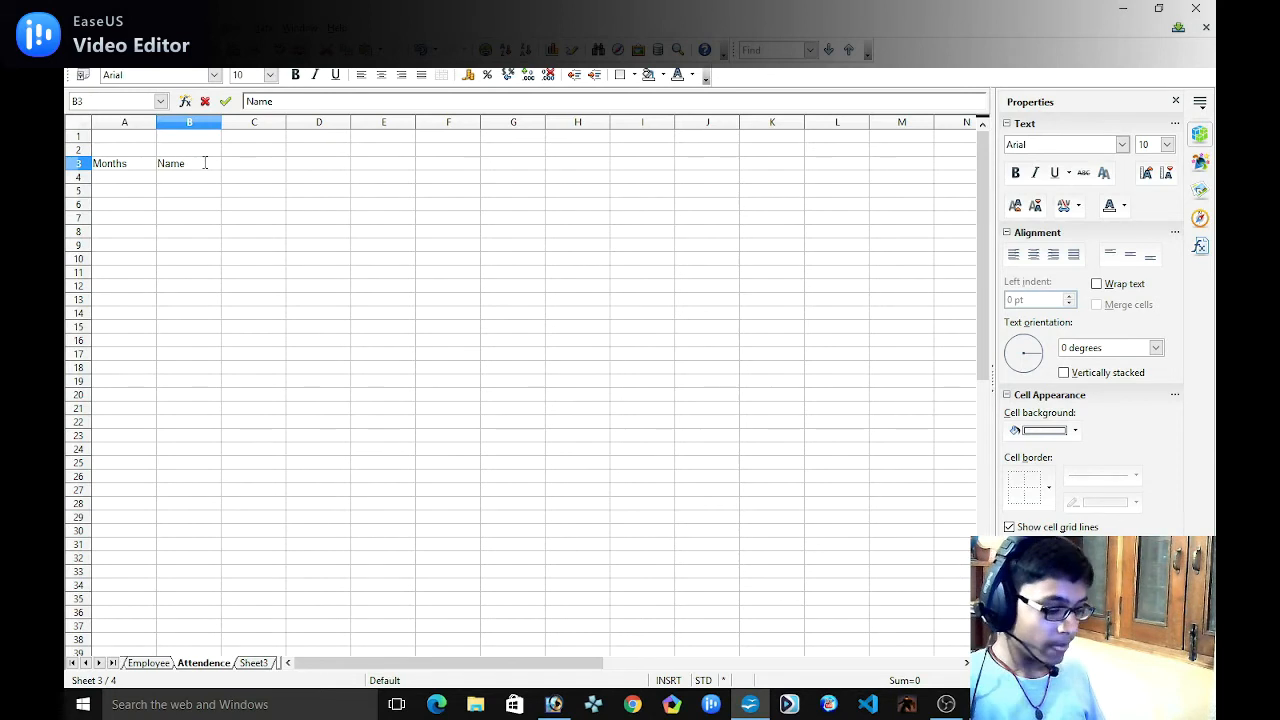
{"action": "key", "text": "BackSpace"}
{"action": "key", "text": "BackSpace"}
{"action": "key", "text": "BackSpace"}
{"action": "key", "text": "BackSpace"}
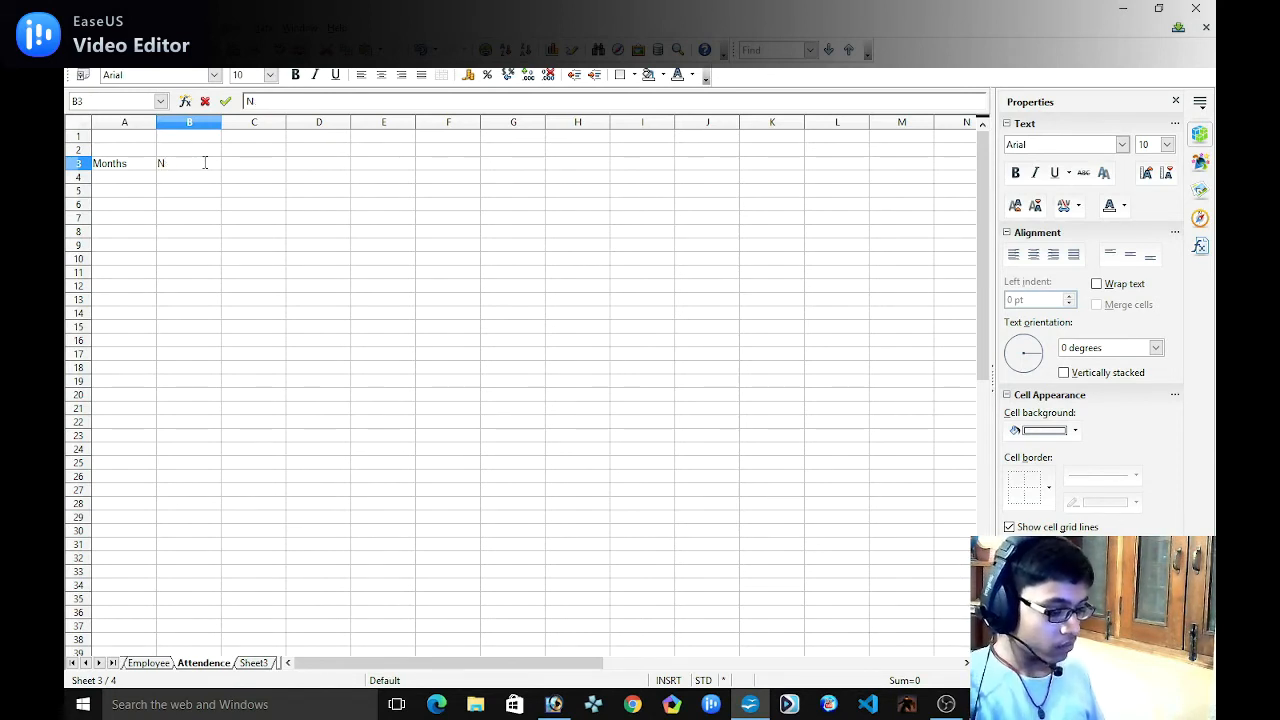
Enter the heading 'No. of days present in one month' in B3 and widen column B to fit it.
{"action": "type", "text": "o."}
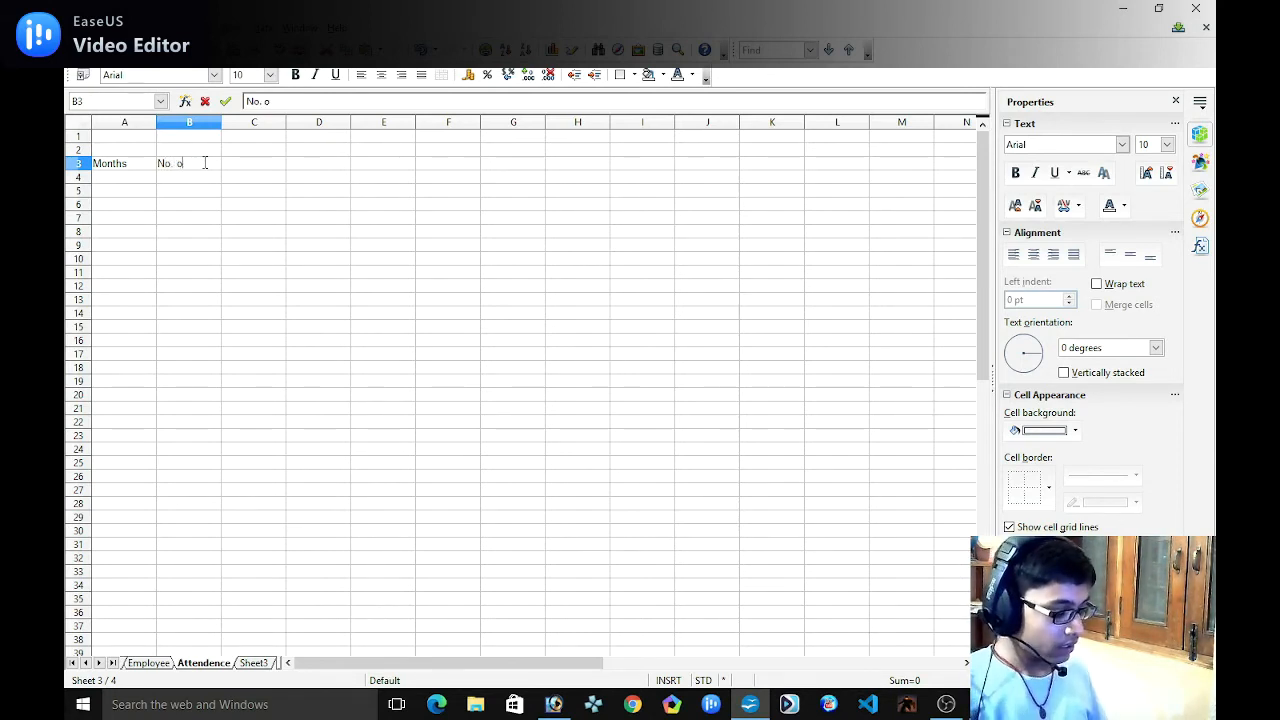
{"action": "type", "text": " of days present"}
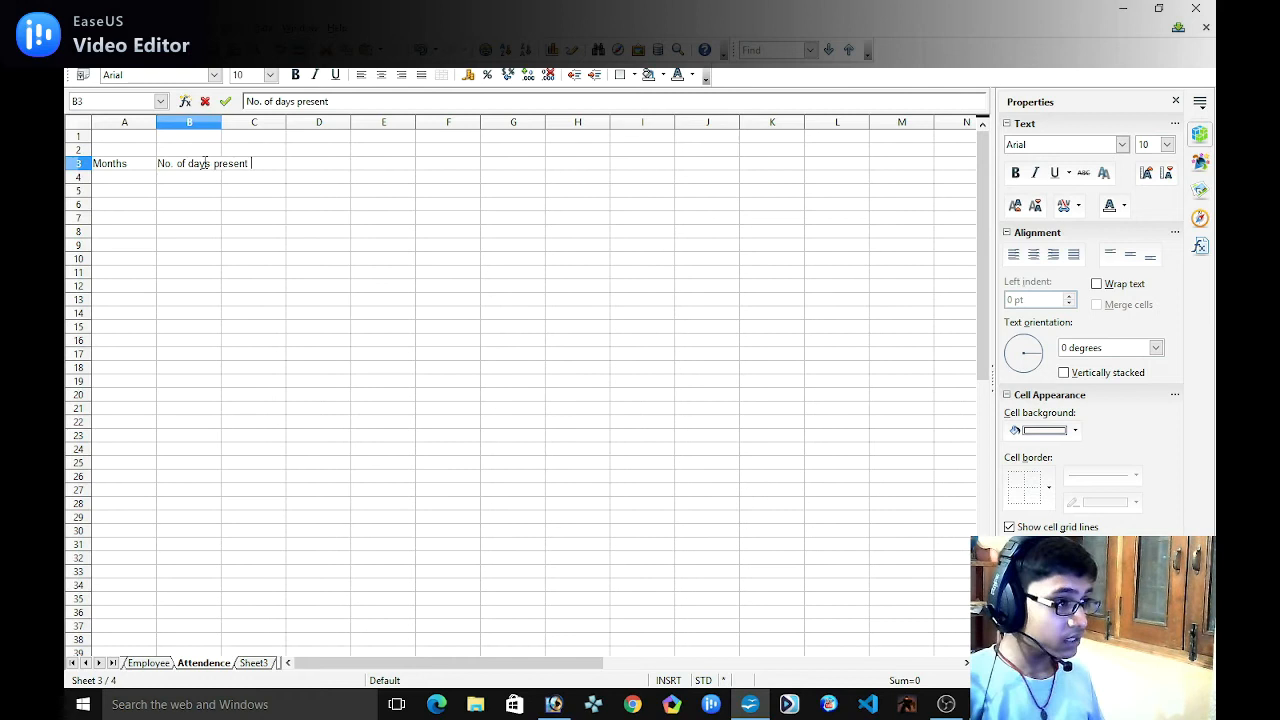
{"action": "type", "text": " in one month"}
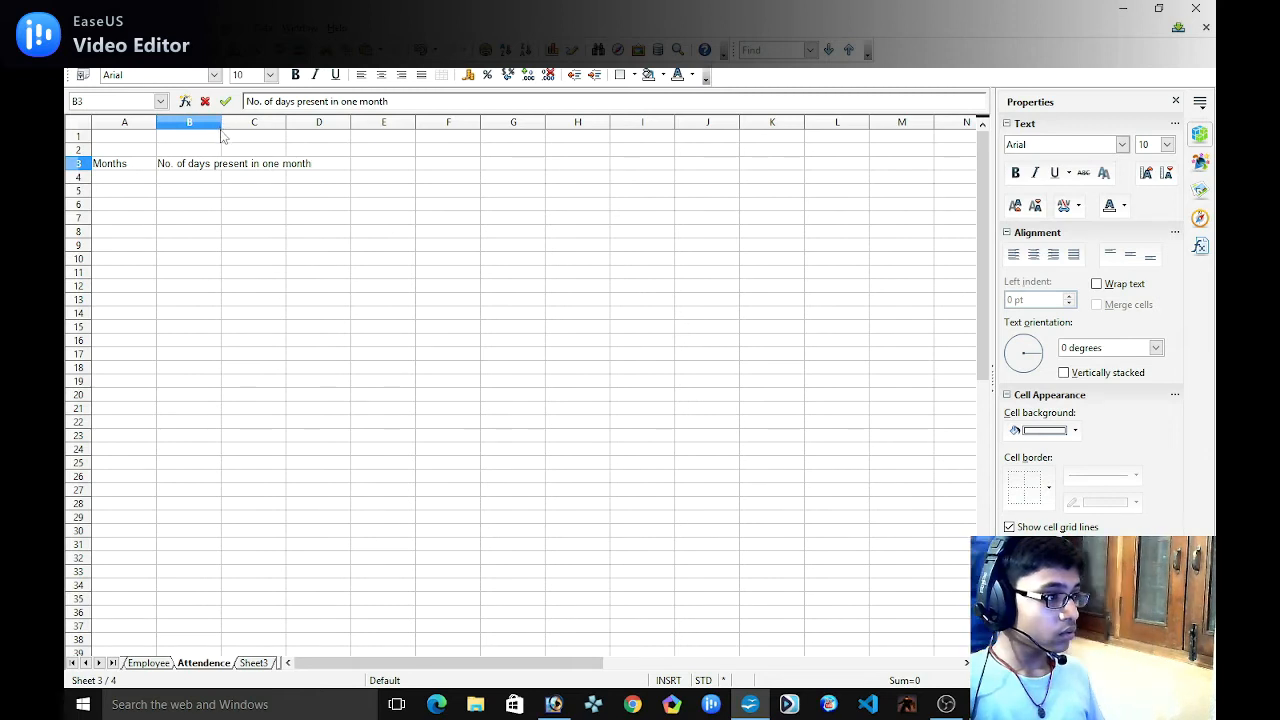
{"action": "left_click", "coordinate": [218, 123]}
{"action": "left_click_drag", "start_coordinate": [221, 122], "coordinate": [313, 122]}
{"action": "left_click", "coordinate": [343, 164]}
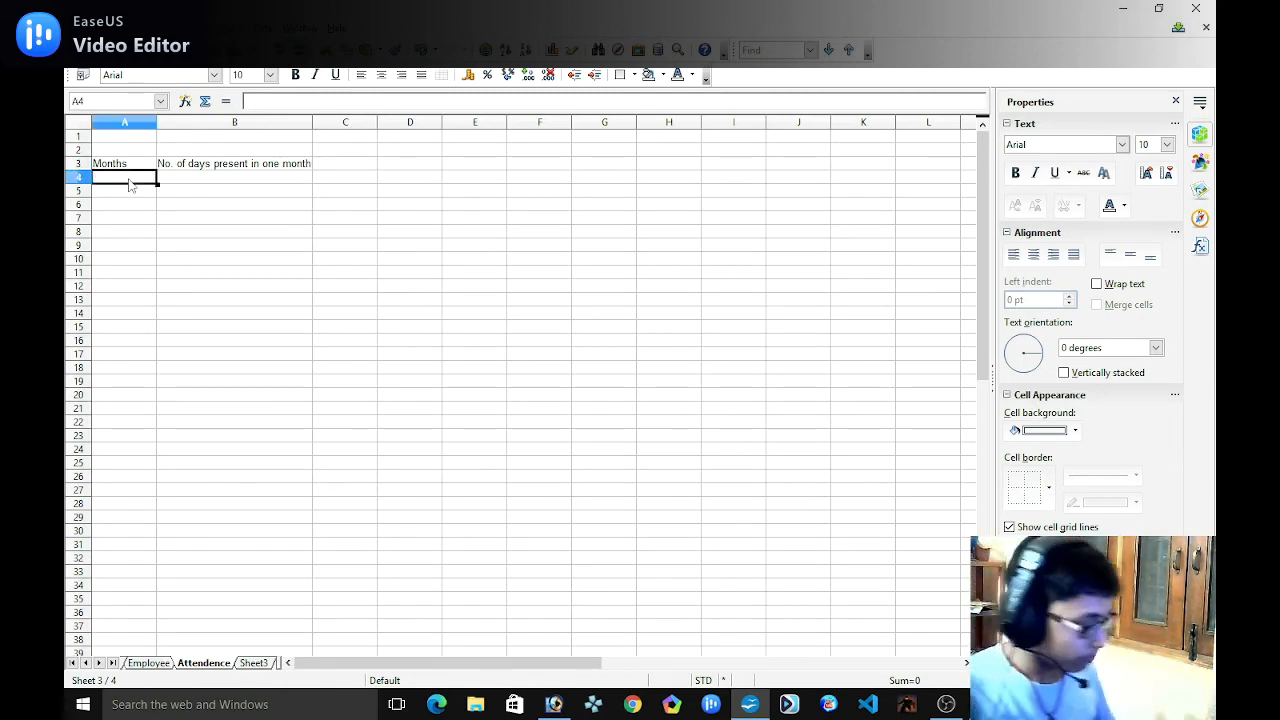
Enter January in cell A4 of the Attendence sheet, under the Months heading.
{"action": "type", "text": "J"}
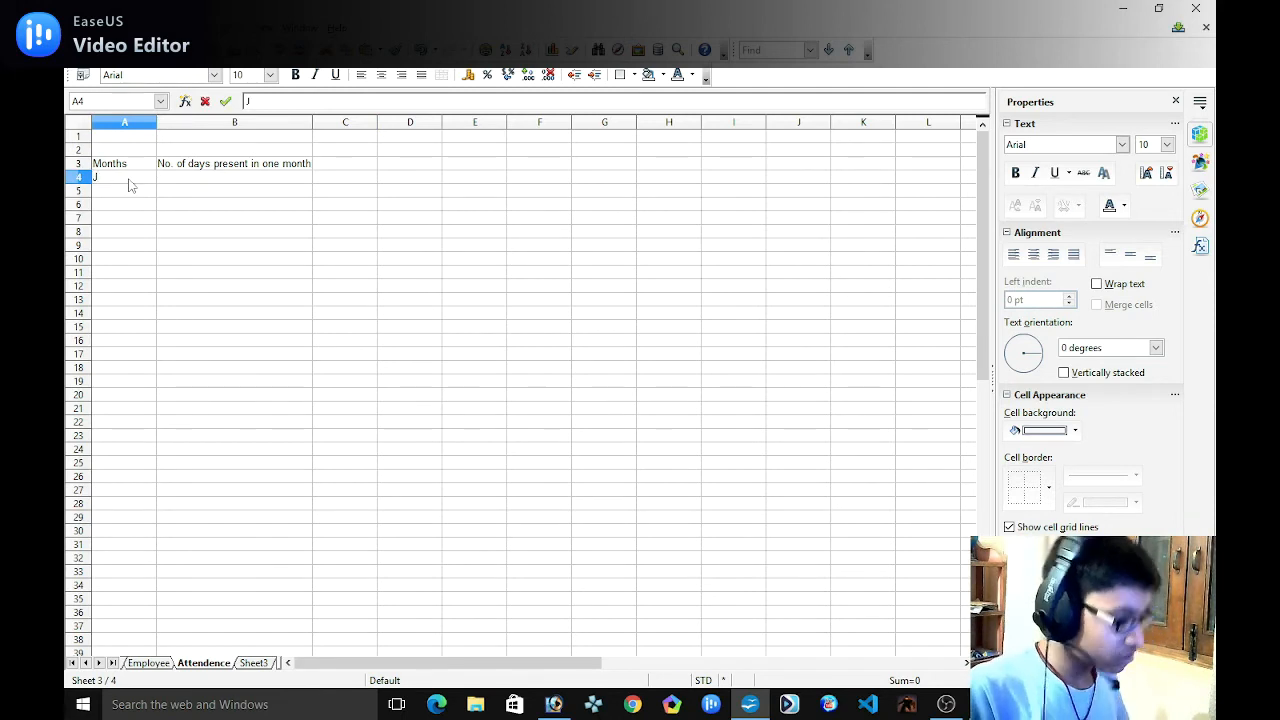
{"action": "type", "text": "anury"}
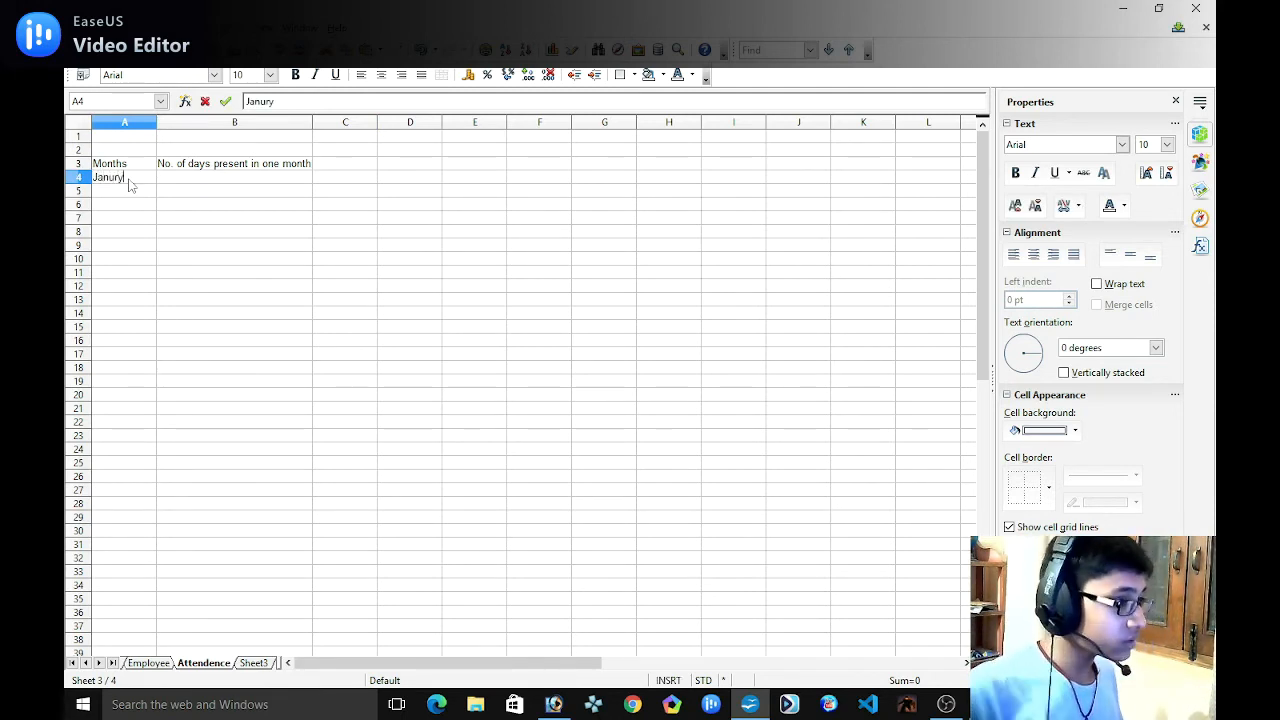
{"action": "left_click", "coordinate": [113, 179]}
{"action": "type", "text": "a"}
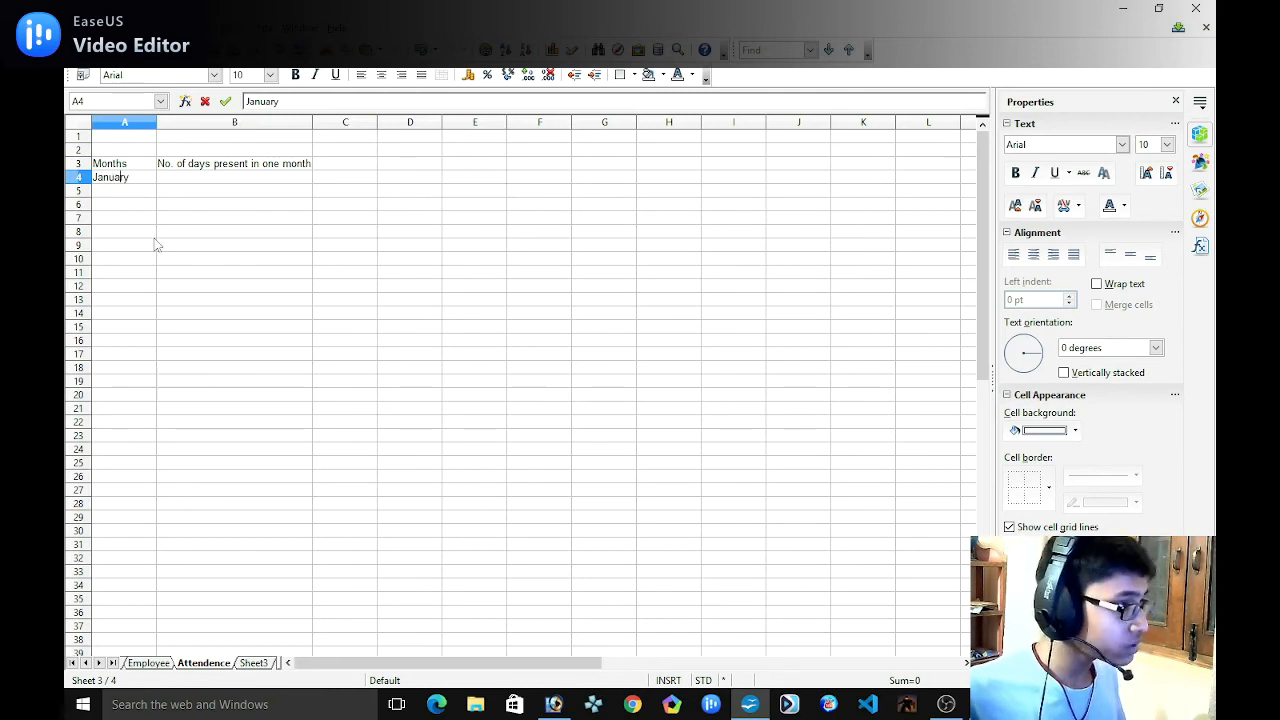
Enter February in A5 and AutoFill the month names from January in A4 down to December in A15.
{"action": "left_click", "coordinate": [137, 197]}
{"action": "type", "text": "February"}
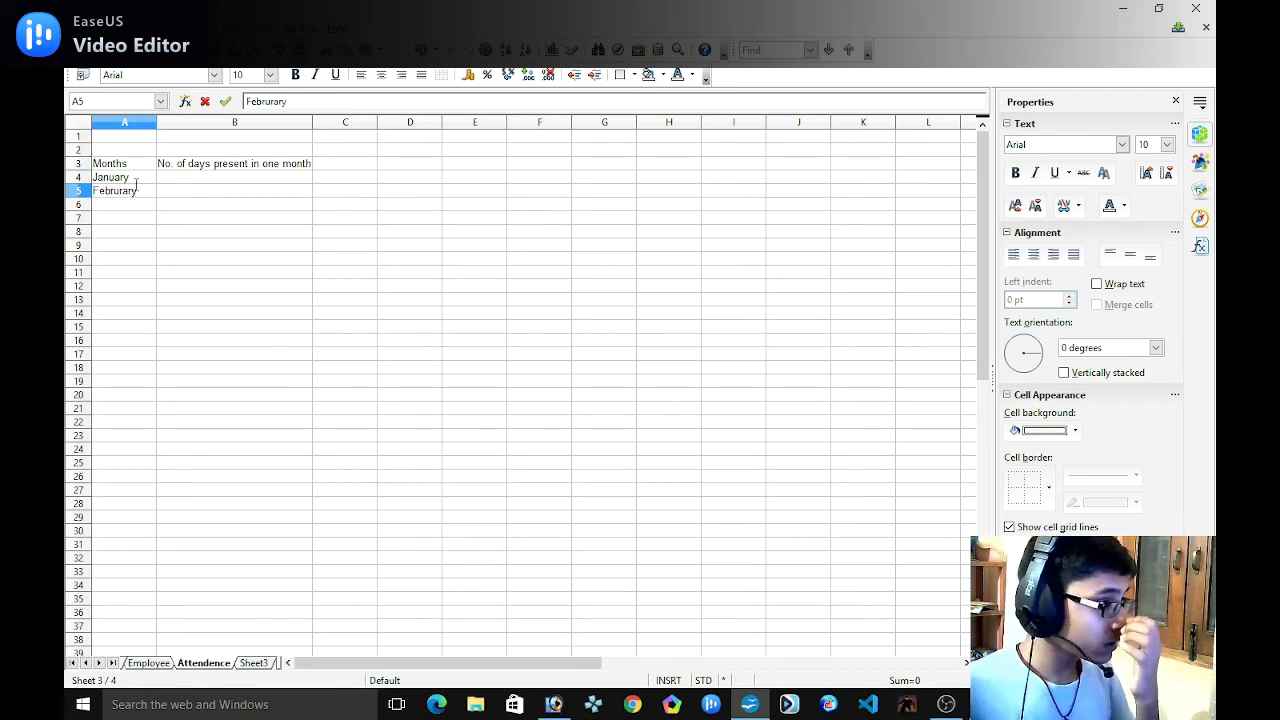
{"action": "left_click", "coordinate": [140, 180]}
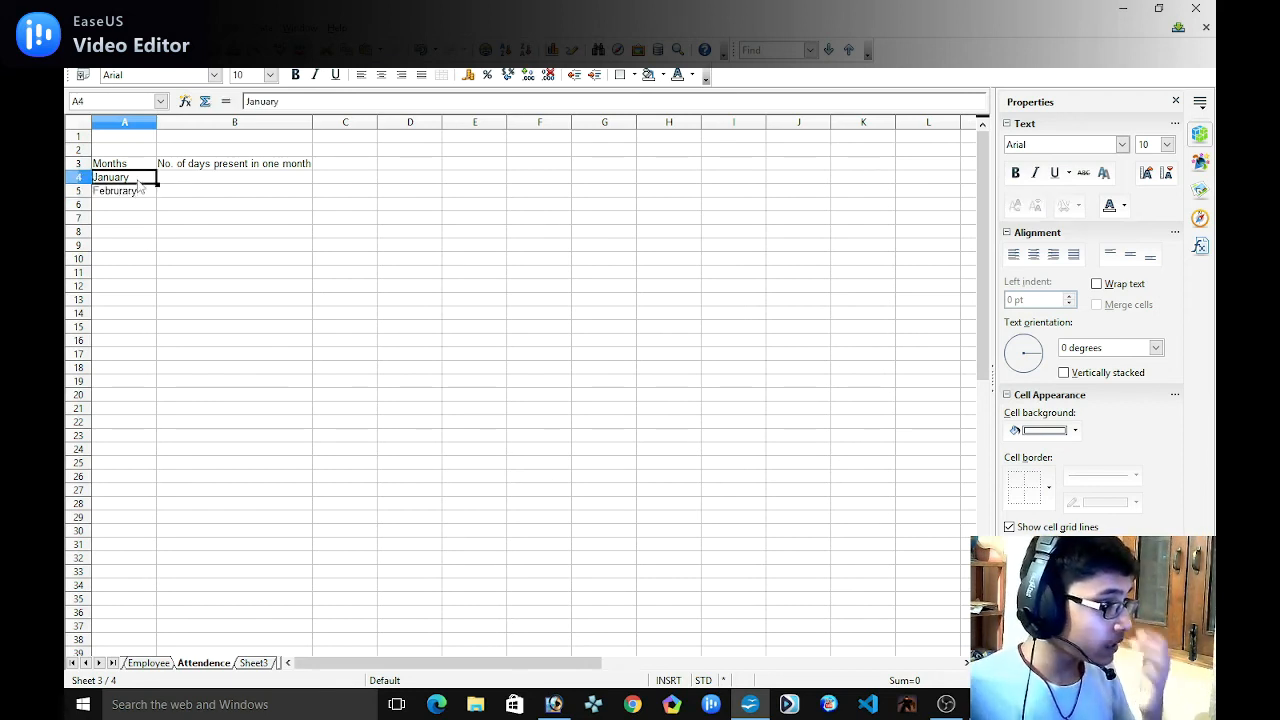
{"action": "left_click_drag", "start_coordinate": [157, 184], "coordinate": [158, 332]}
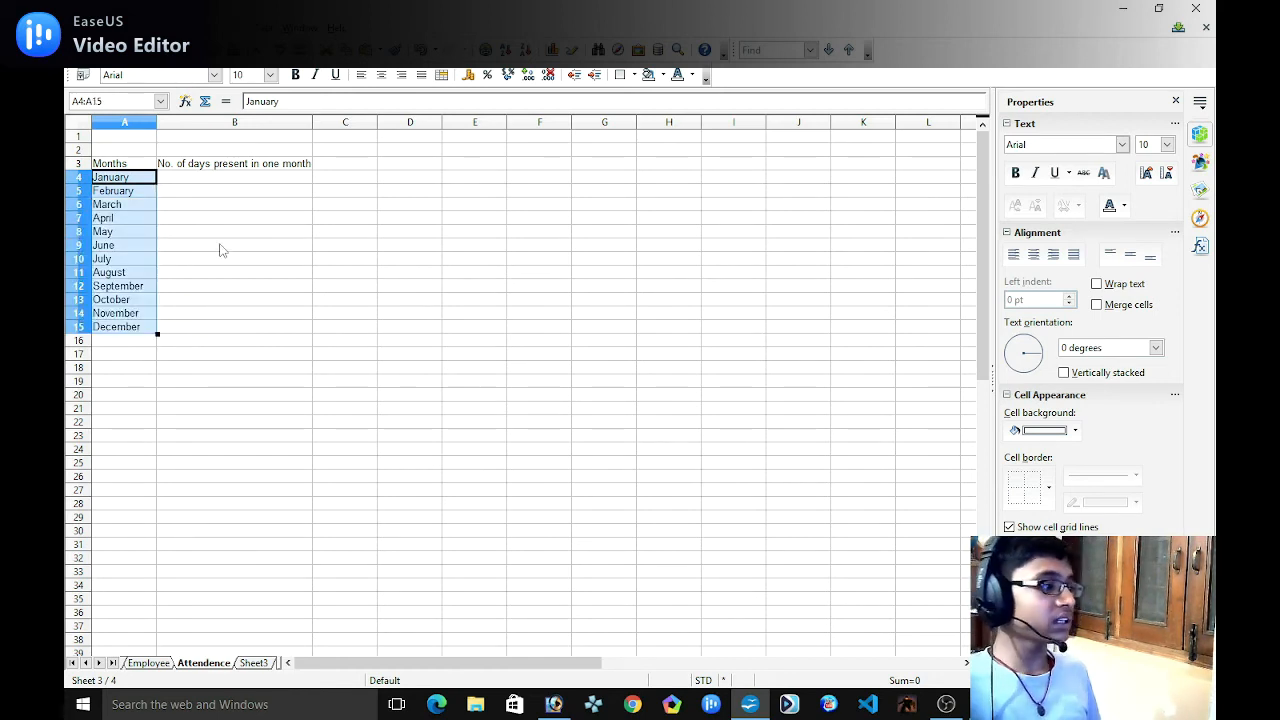
Enter 30 for January and 24 for February in B4 and B5, and set the B3 heading's font size to 7.
{"action": "left_click", "coordinate": [201, 180]}
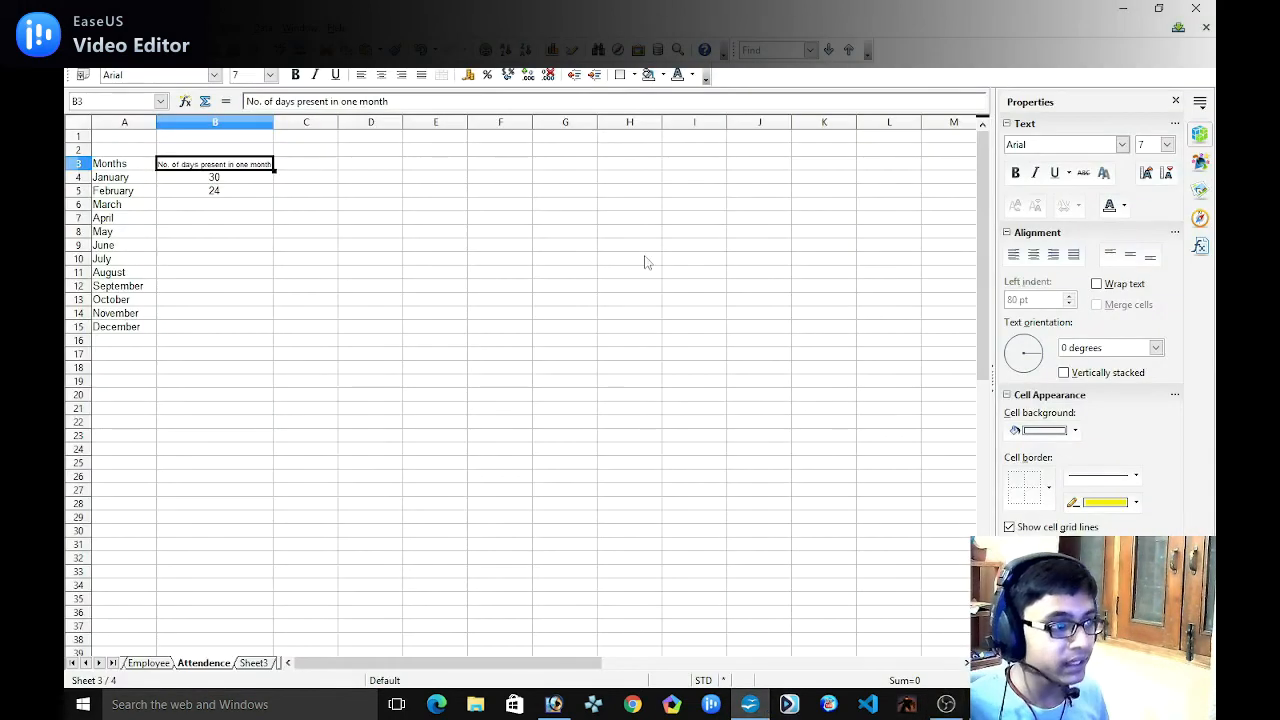
{"action": "left_click", "coordinate": [553, 704]}
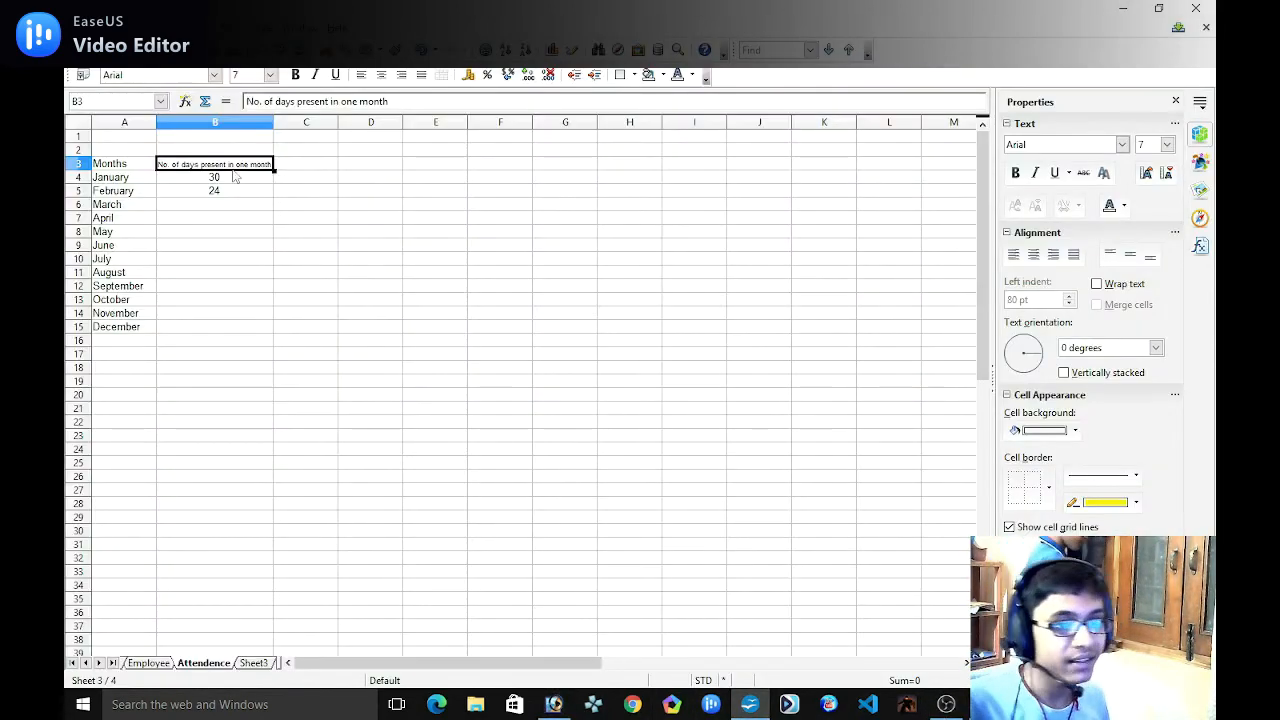
{"action": "left_click", "coordinate": [1168, 174]}
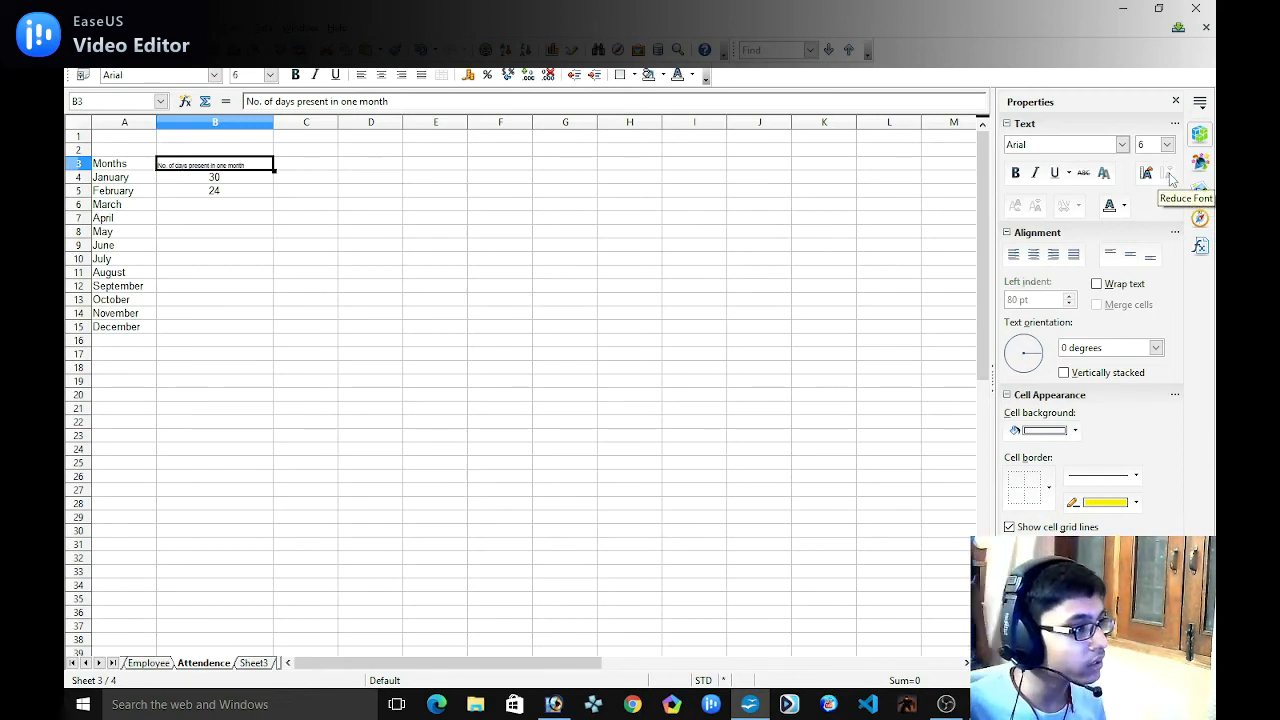
{"action": "left_click", "coordinate": [1148, 174]}
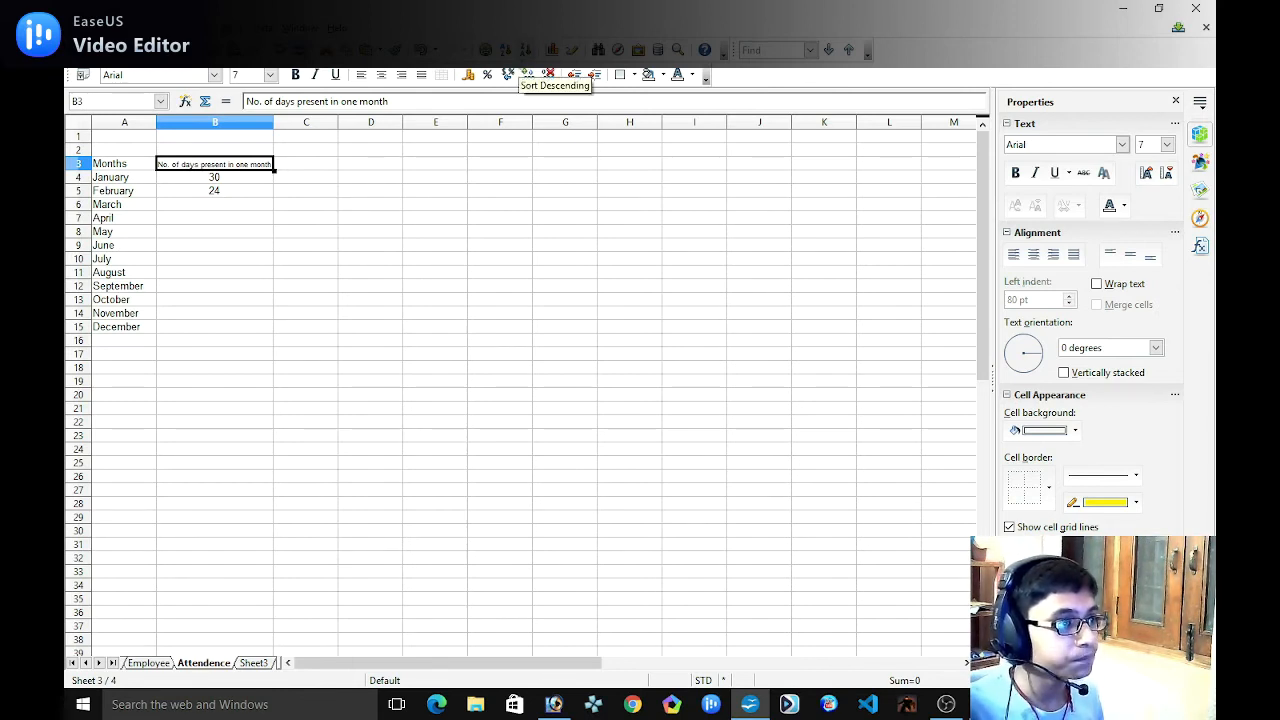
Enter 23, 30, 25, 14, 31, 31, 25, 26, 24 and 25 as the March to December days in B6:B15.
{"action": "left_click", "coordinate": [216, 181]}
{"action": "left_click", "coordinate": [222, 212]}
{"action": "left_click", "coordinate": [240, 180]}
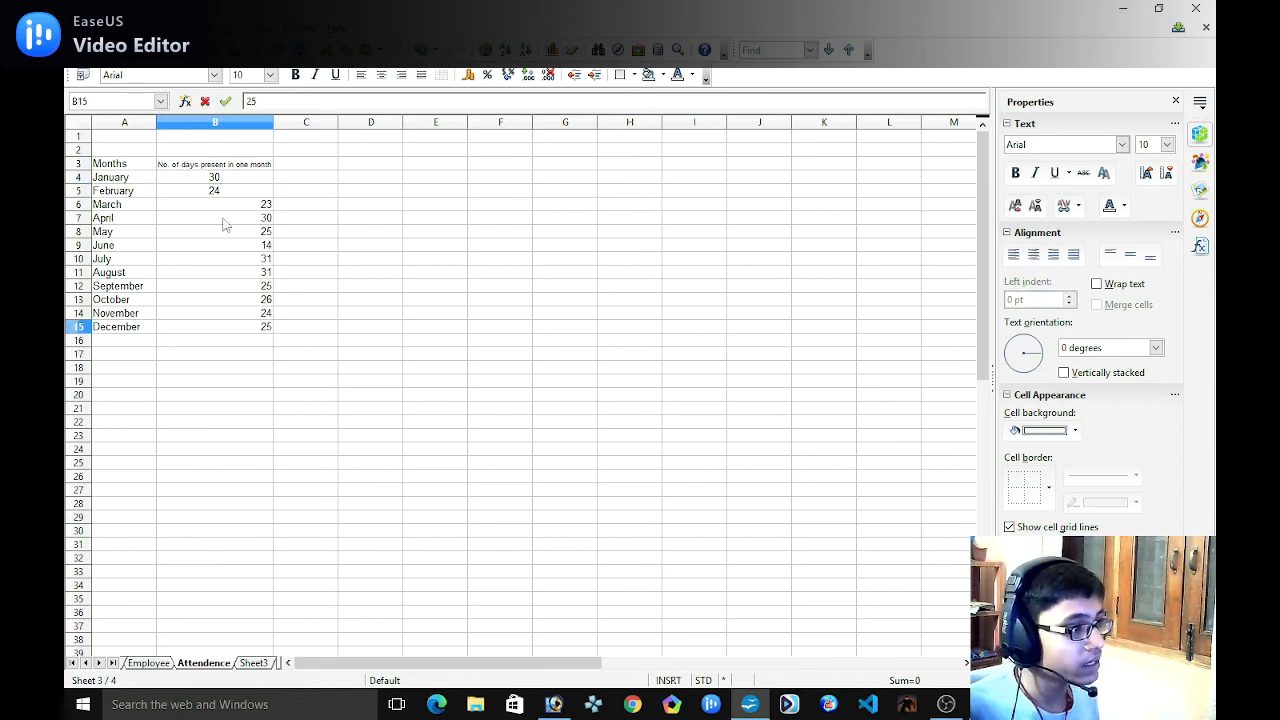
Centre the day values for March to December in B6:B15.
{"action": "left_click_drag", "start_coordinate": [222, 207], "coordinate": [243, 327]}
{"action": "left_click", "coordinate": [1033, 254]}
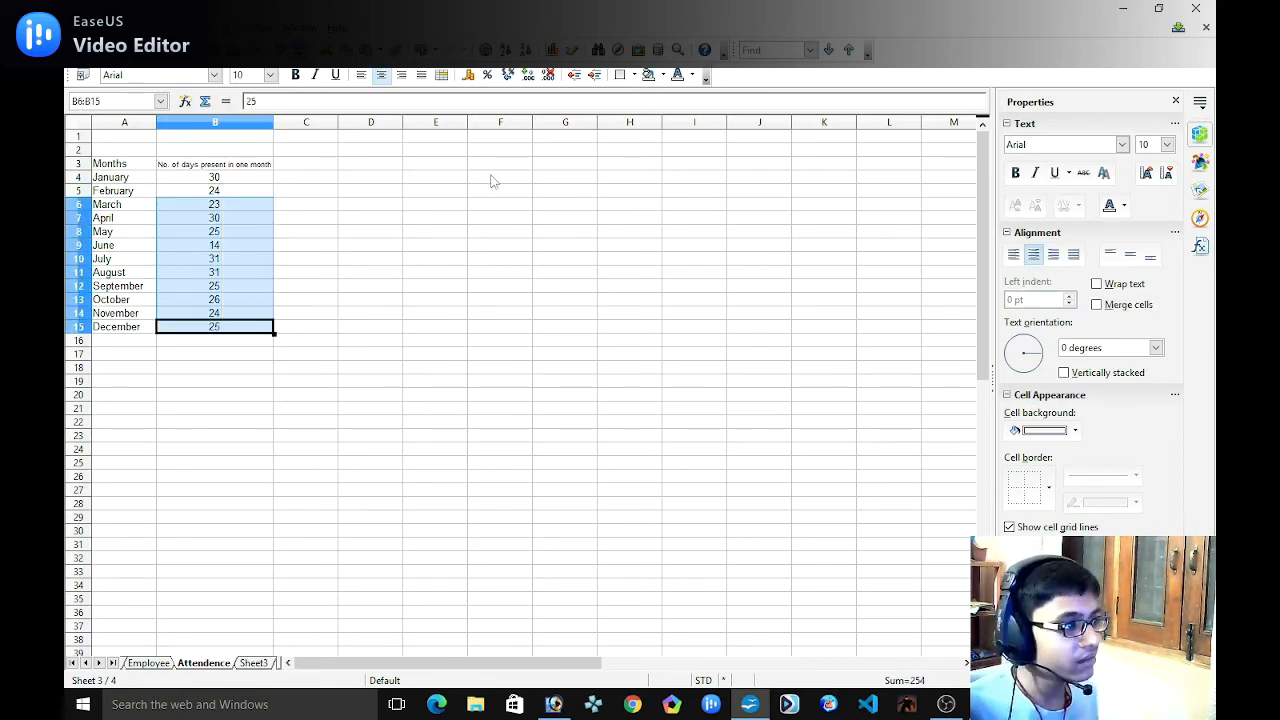
{"action": "left_click", "coordinate": [258, 221]}
{"action": "left_click", "coordinate": [313, 179]}
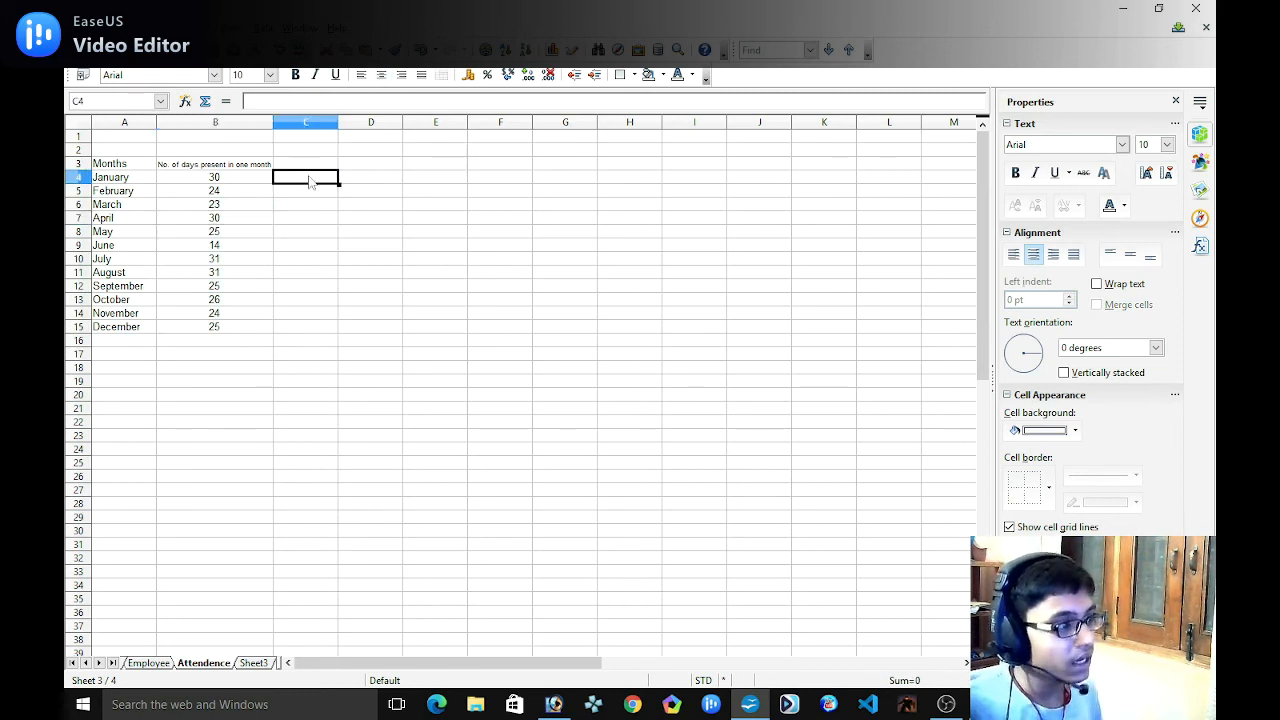
Switch to the lab assignment image, read the Custom List task for filling the months, and return to the spreadsheet.
{"action": "left_click", "coordinate": [553, 704]}
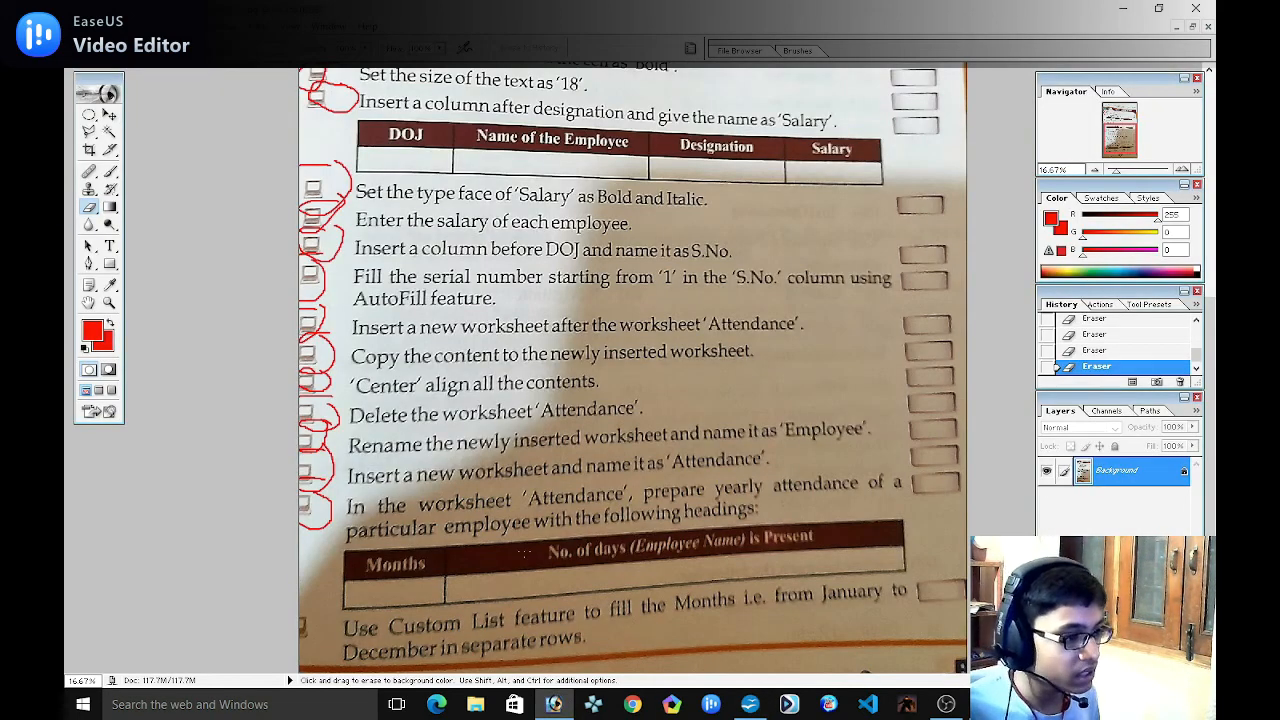
{"action": "scroll", "coordinate": [527, 549], "scroll_direction": "down", "scroll_amount": 2}
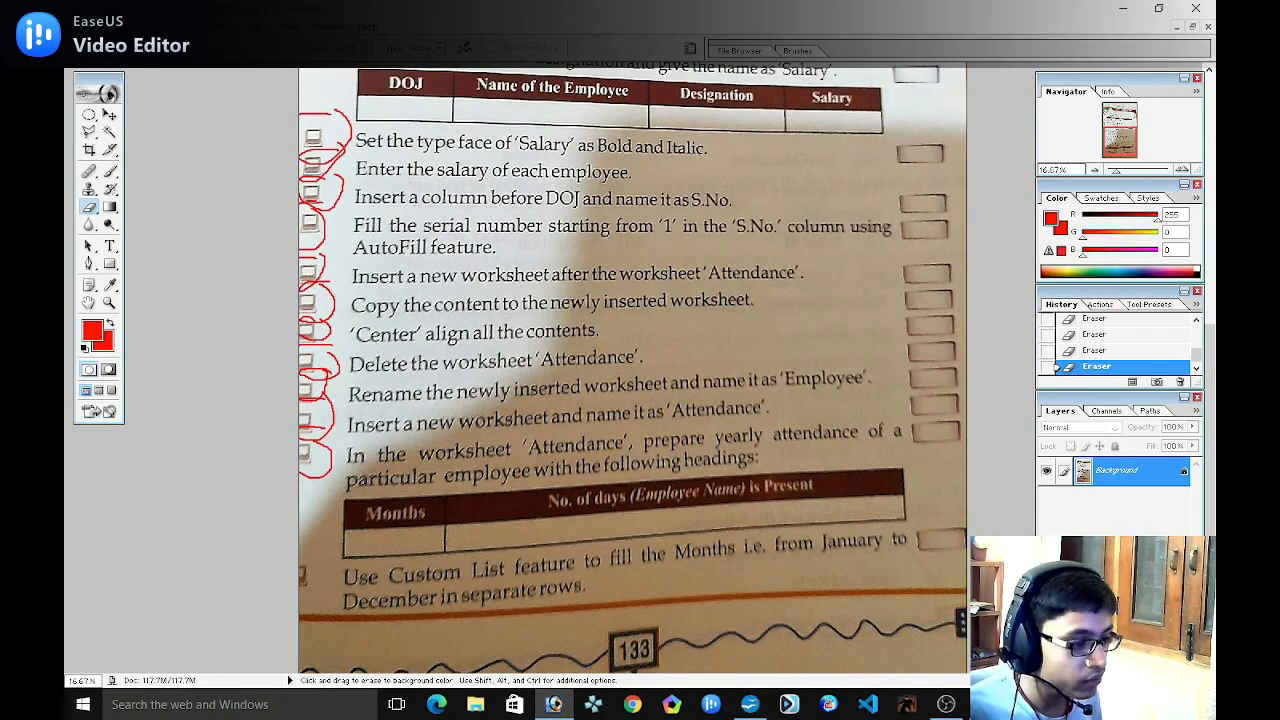
{"action": "left_click", "coordinate": [1120, 9]}
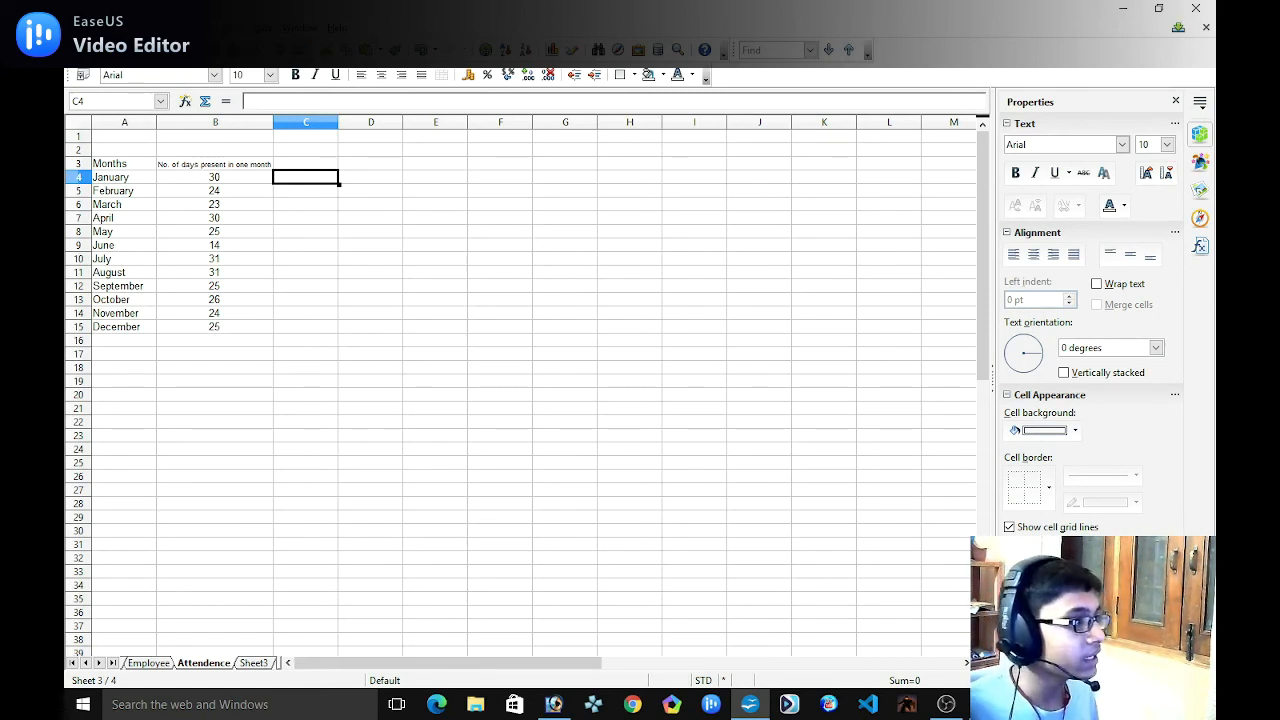
{"action": "left_click", "coordinate": [76, 28]}
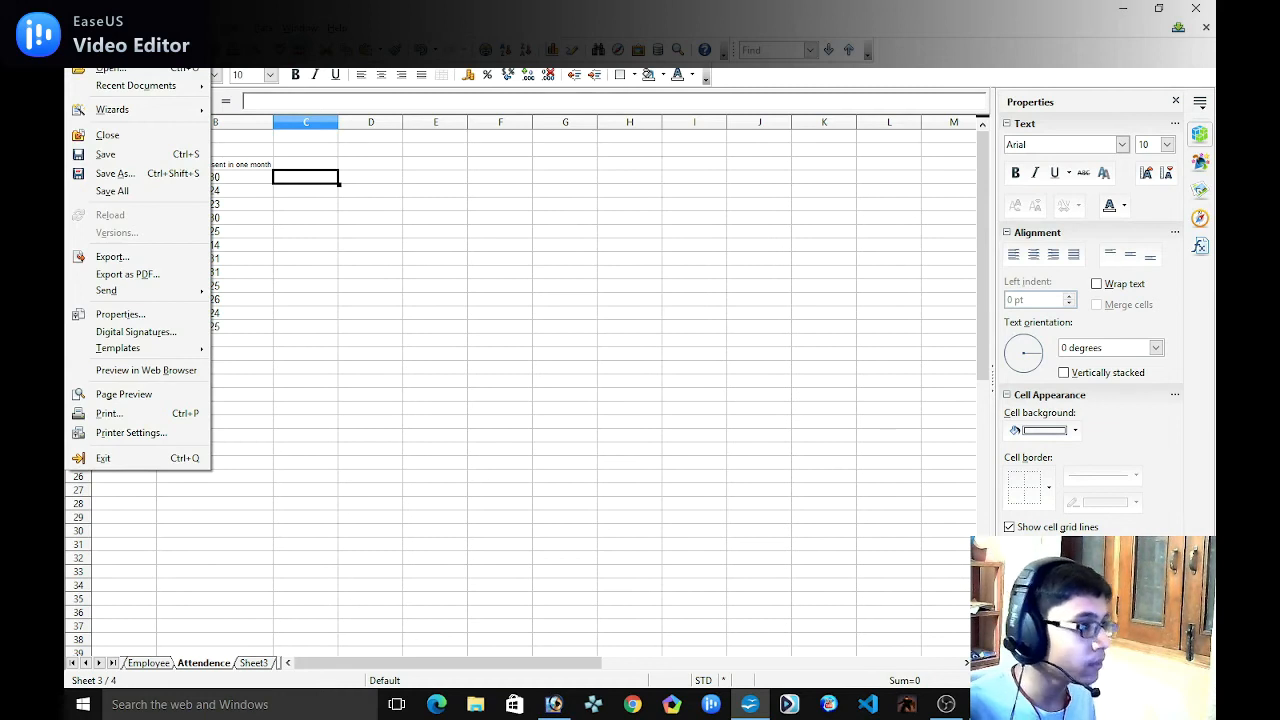
{"action": "mouse_move", "coordinate": [99, 28]}
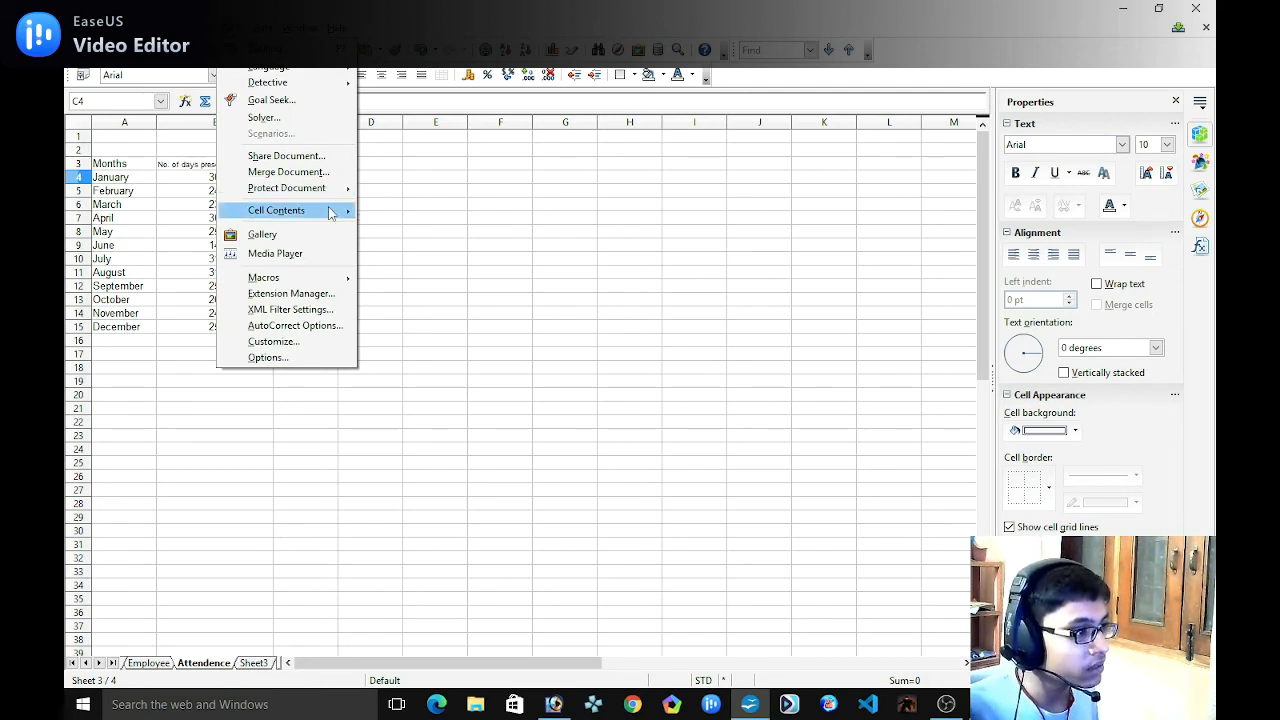
{"action": "mouse_move", "coordinate": [330, 213]}
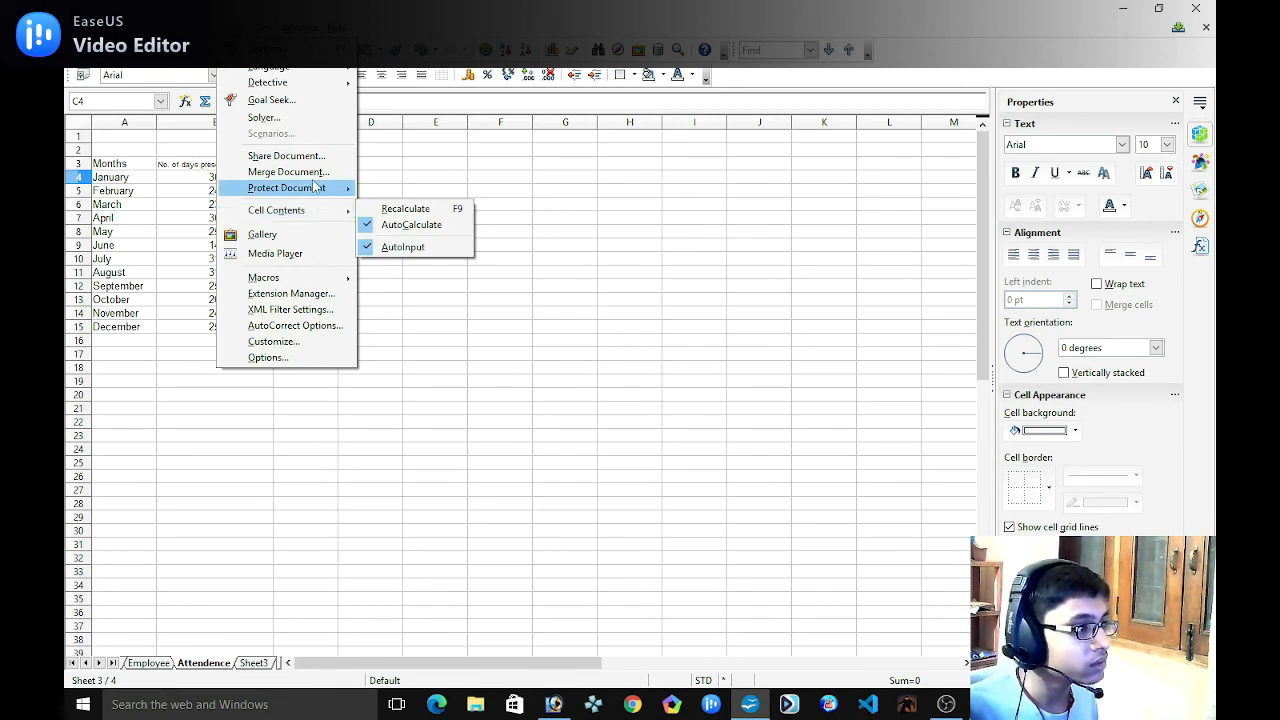
{"action": "left_click", "coordinate": [440, 154]}
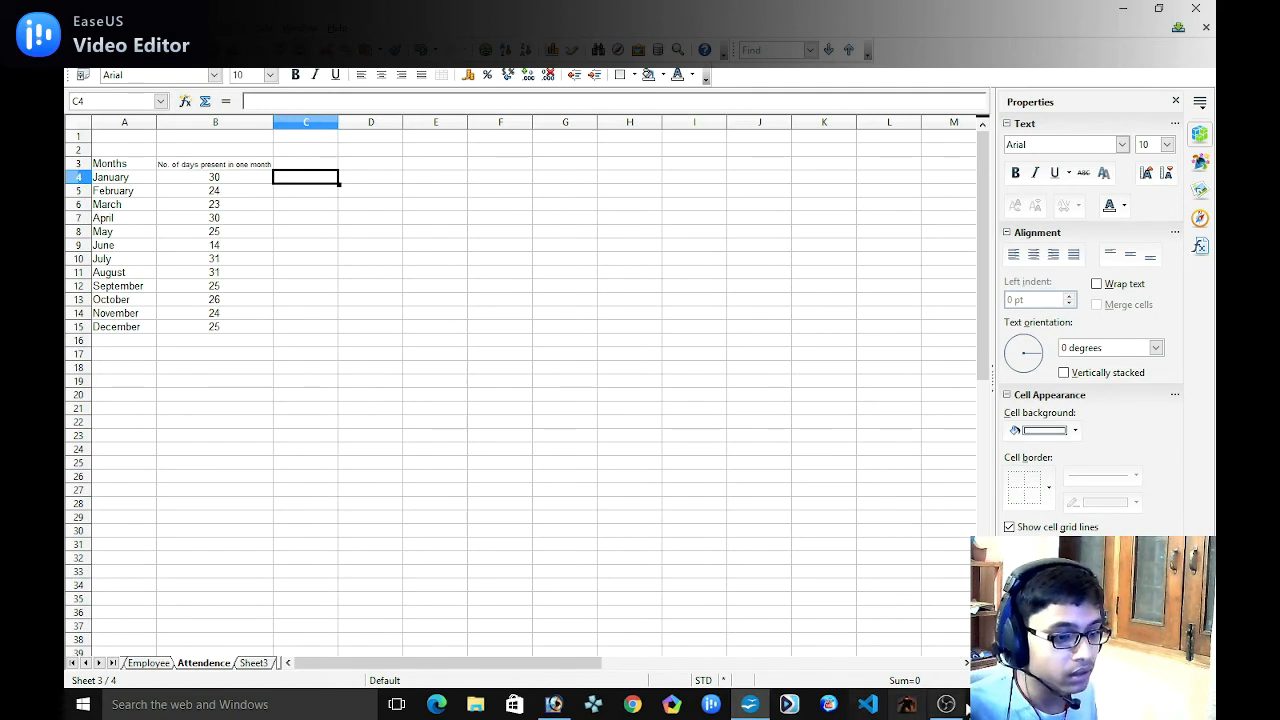
{"action": "left_click", "coordinate": [946, 704]}
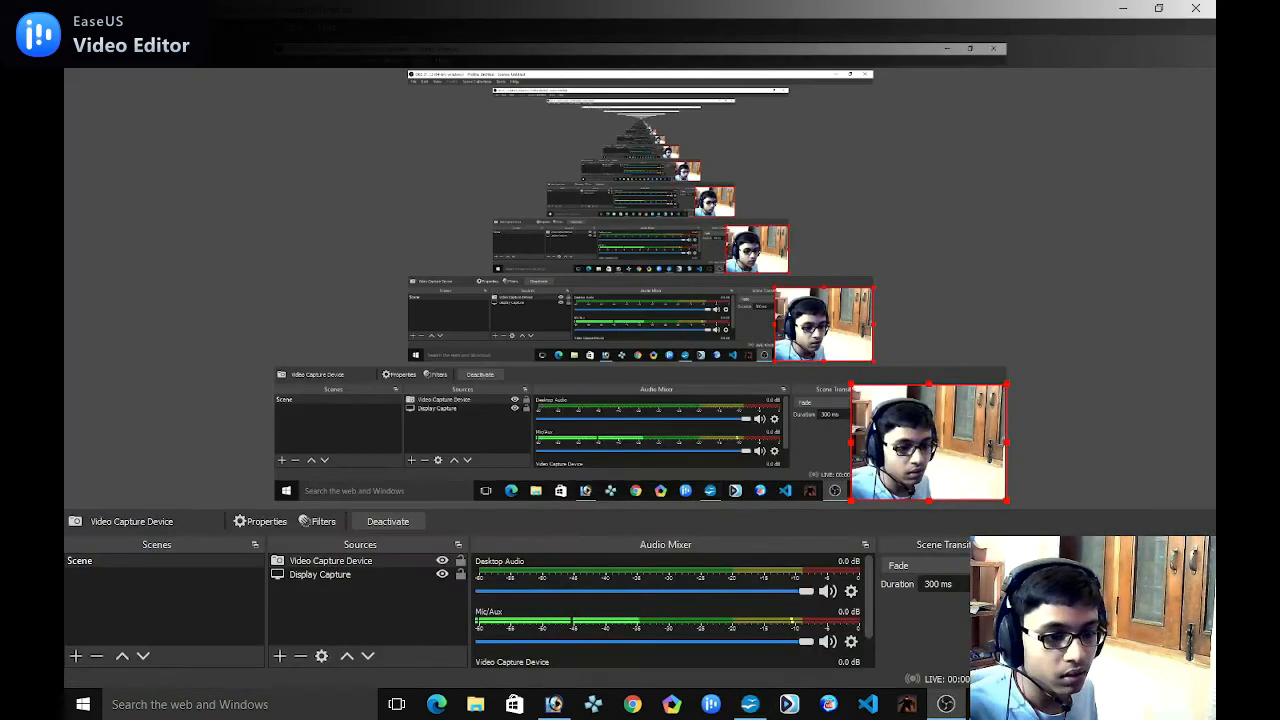
{"action": "left_click", "coordinate": [750, 704]}
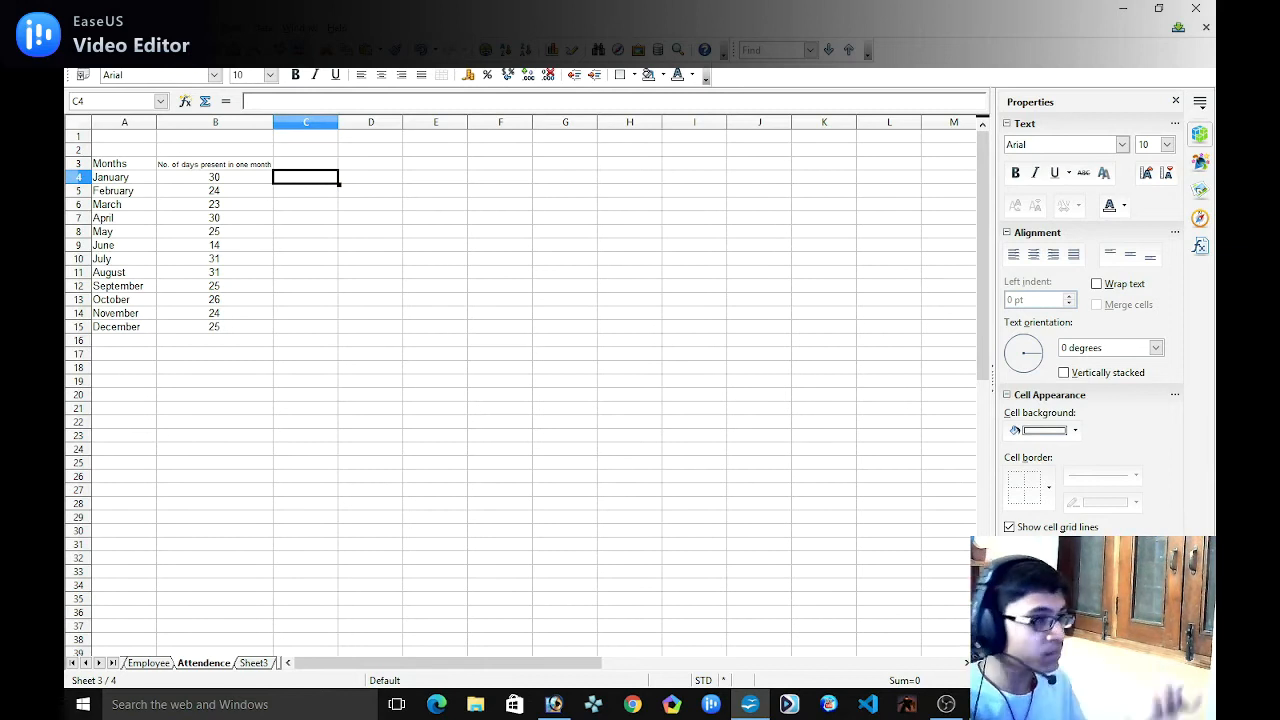
Open the Sort Lists settings in the OpenOffice Calc options.
{"action": "left_click", "coordinate": [236, 28]}
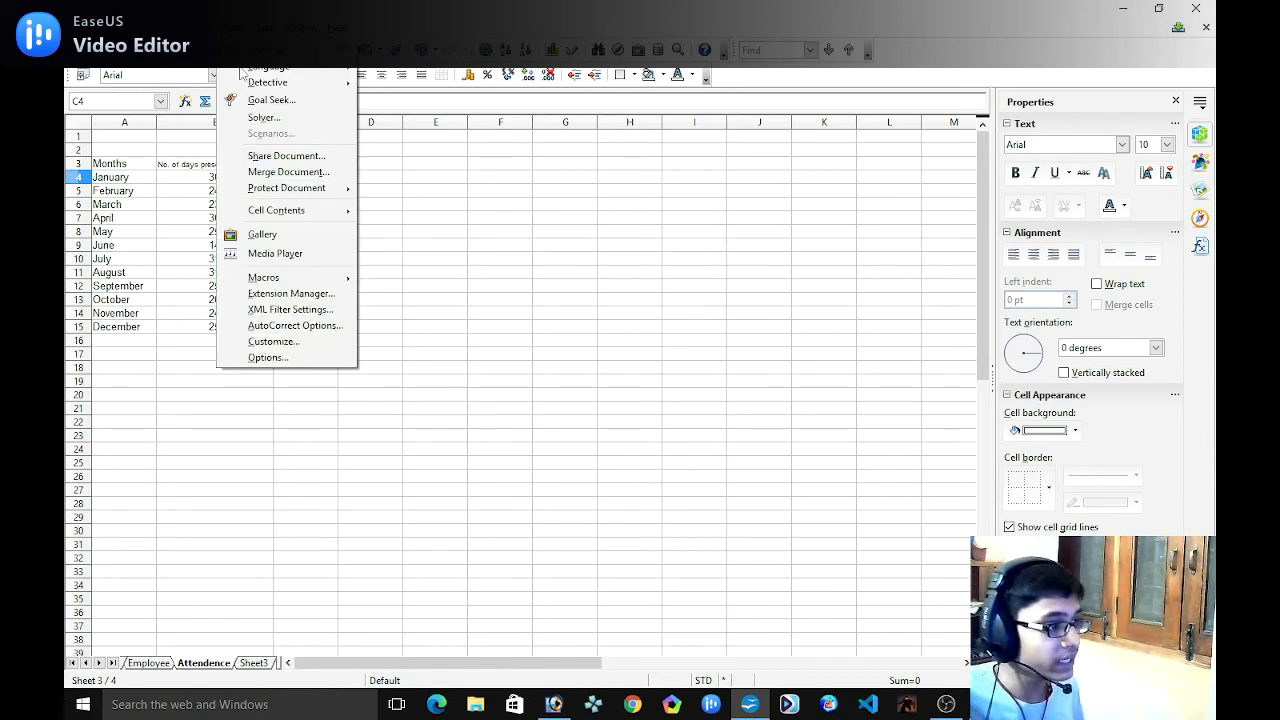
{"action": "left_click", "coordinate": [294, 358]}
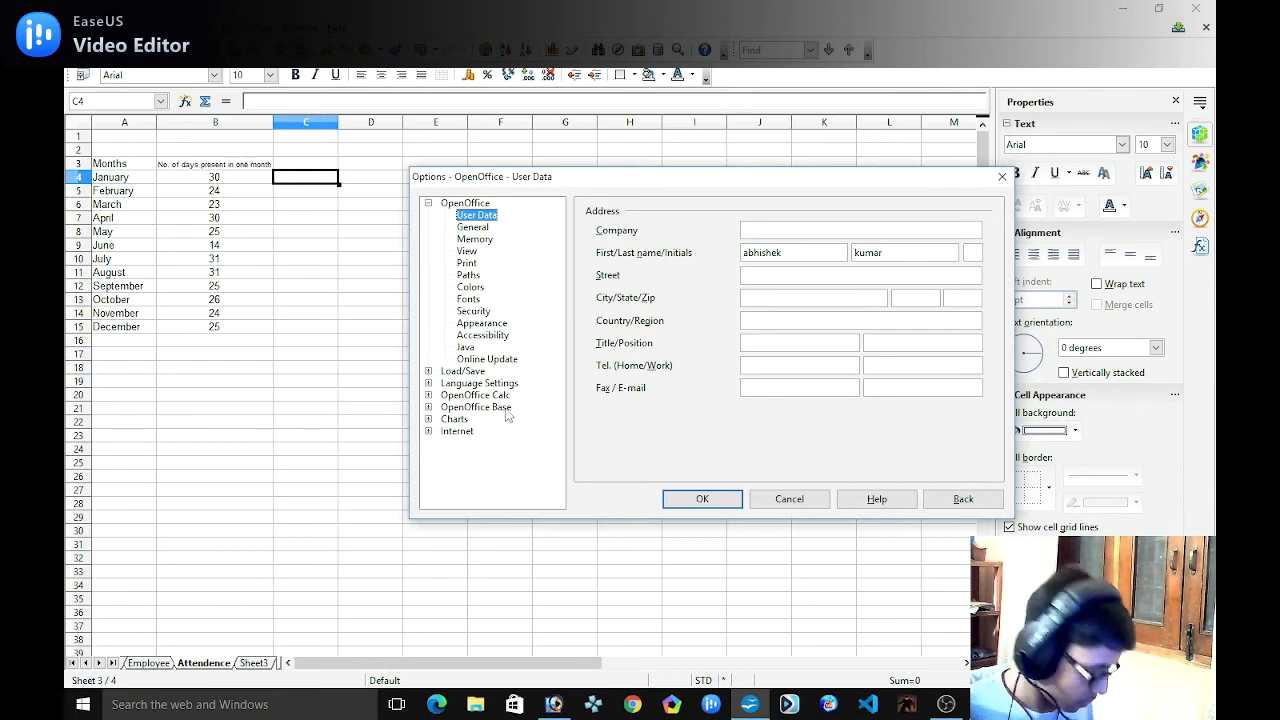
{"action": "left_click", "coordinate": [487, 396]}
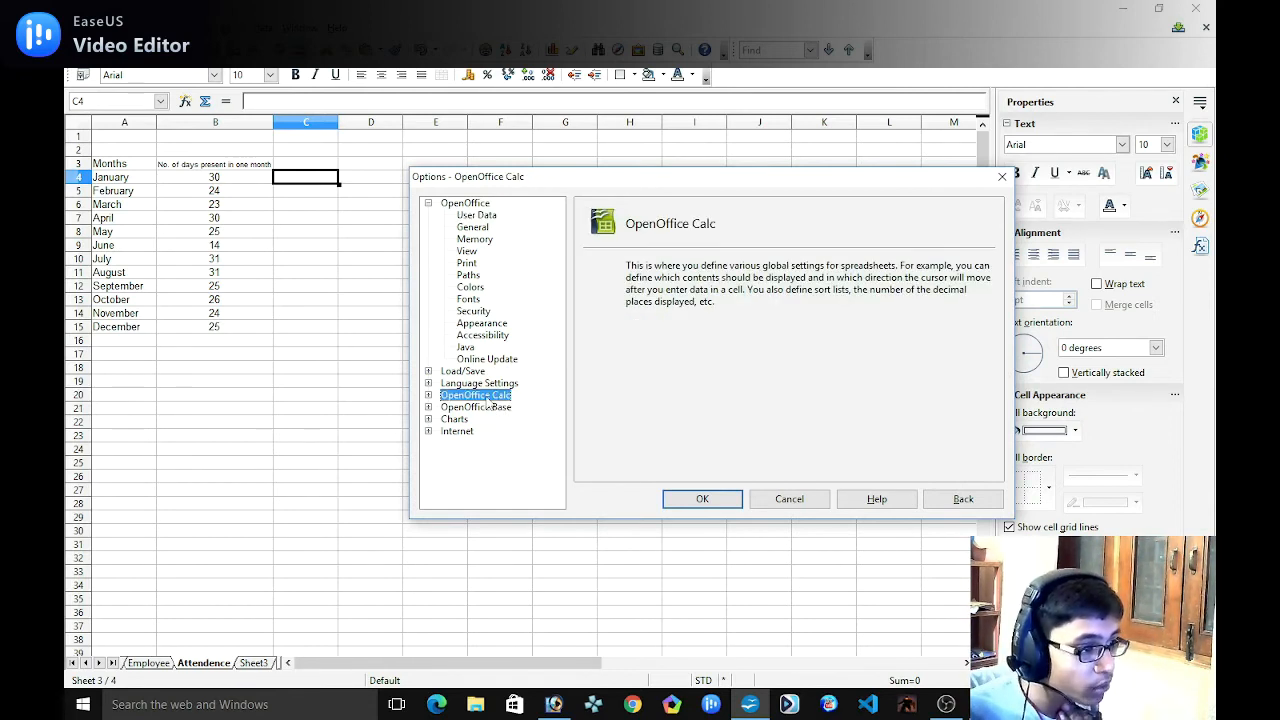
{"action": "left_click", "coordinate": [429, 396]}
{"action": "left_click", "coordinate": [476, 444]}
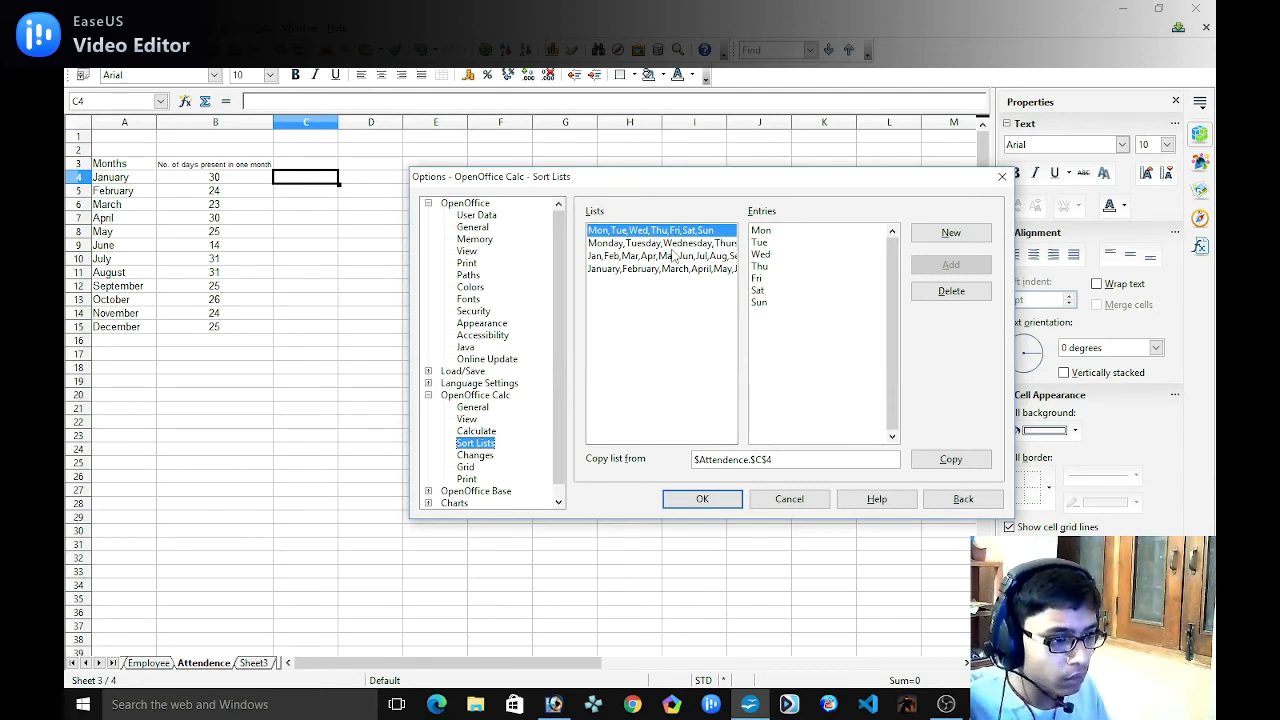
View the entries of the predefined full weekday, short month and full month sort lists.
{"action": "left_click", "coordinate": [678, 244]}
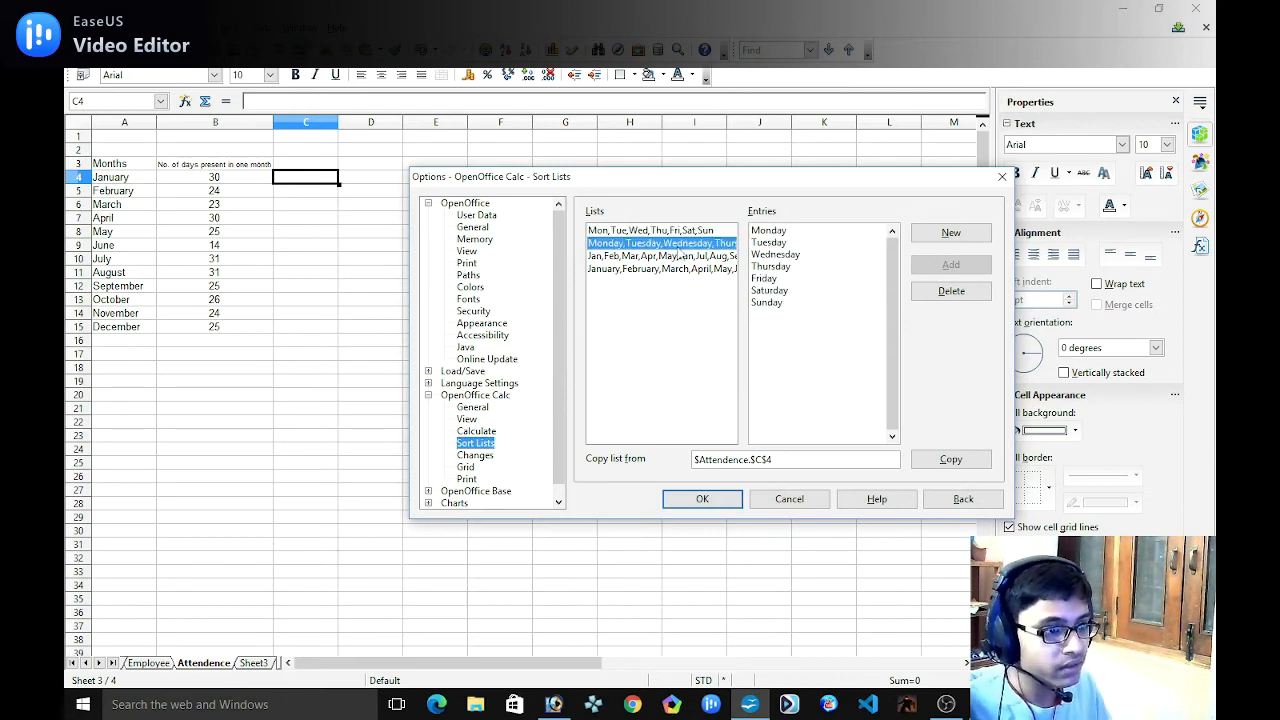
{"action": "left_click", "coordinate": [684, 257]}
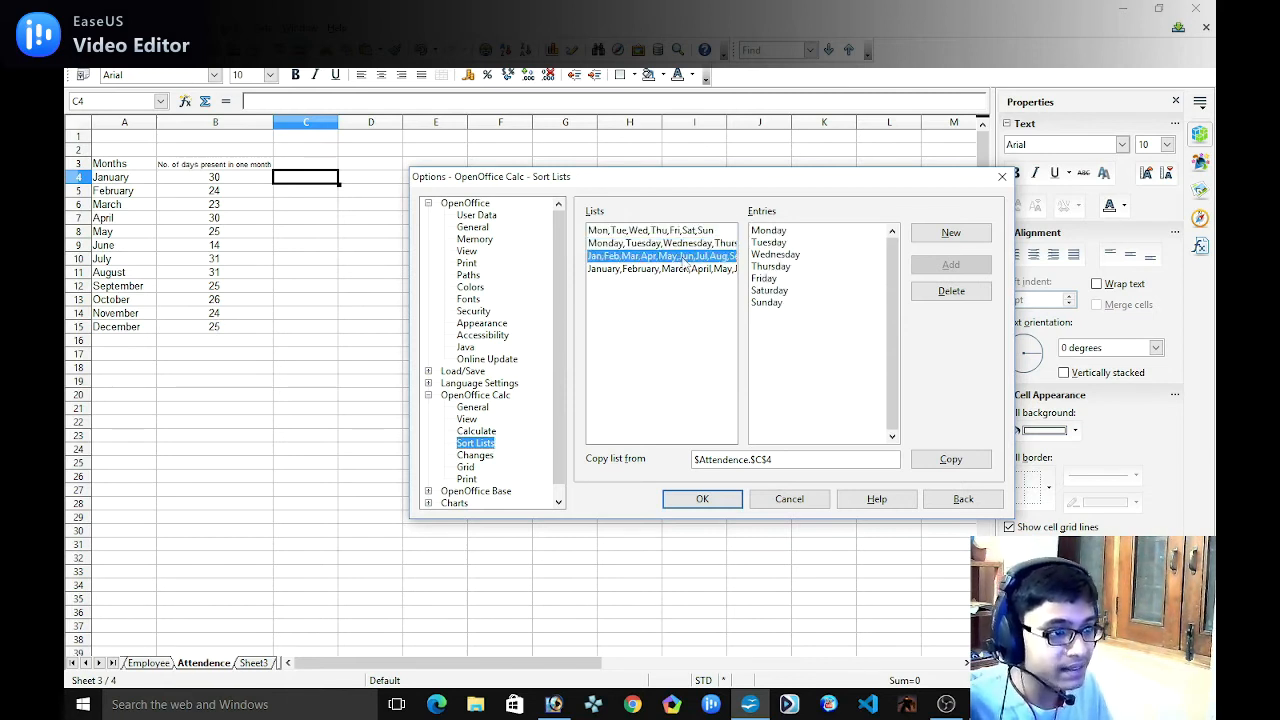
{"action": "left_click", "coordinate": [689, 269]}
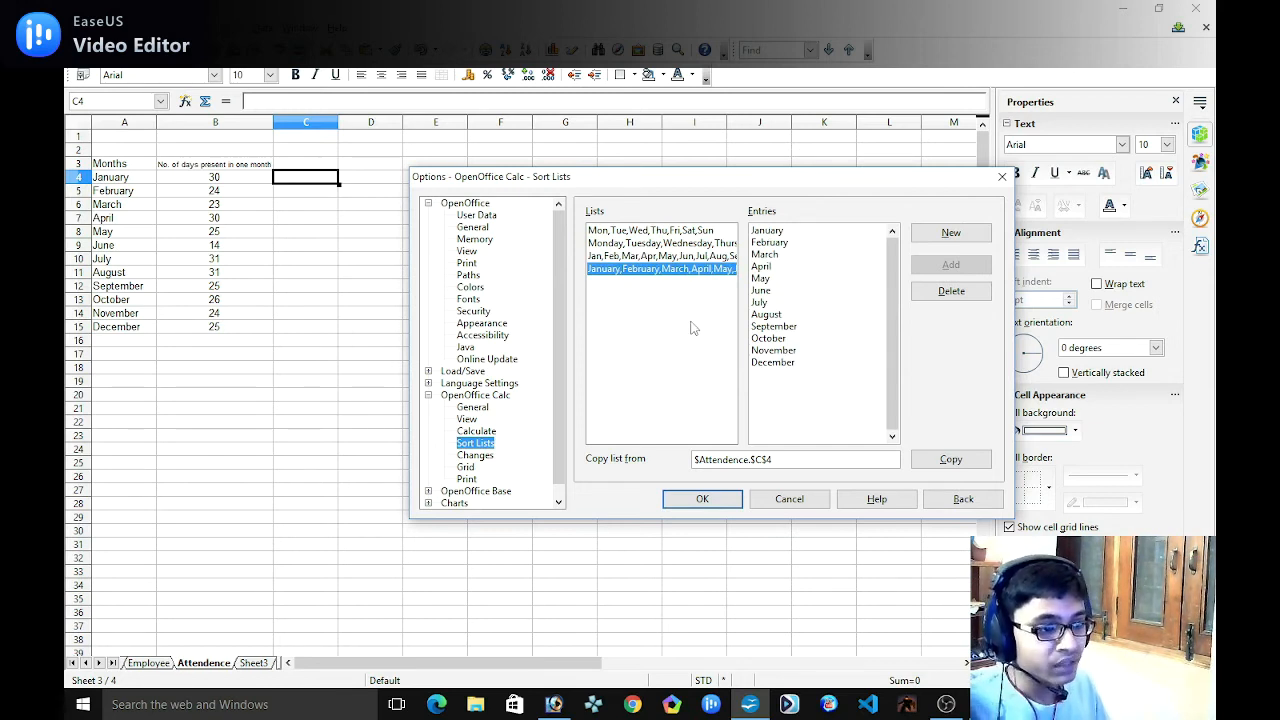
Add the sort list 2,3,5,7,11,13,17,19 and one of first names, and fill A17:A20 with names from the latter.
{"action": "left_click", "coordinate": [976, 240]}
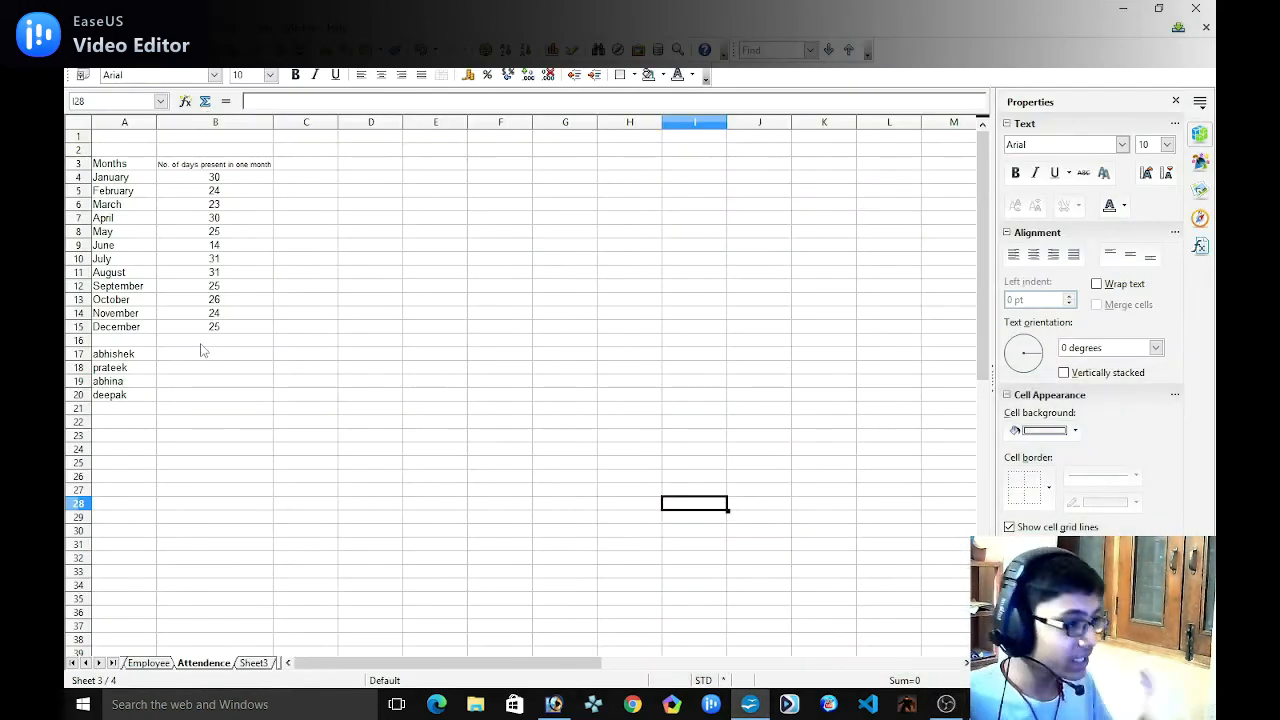
{"action": "left_click_drag", "start_coordinate": [560, 424], "coordinate": [488, 406]}
{"action": "left_click", "coordinate": [116, 358]}
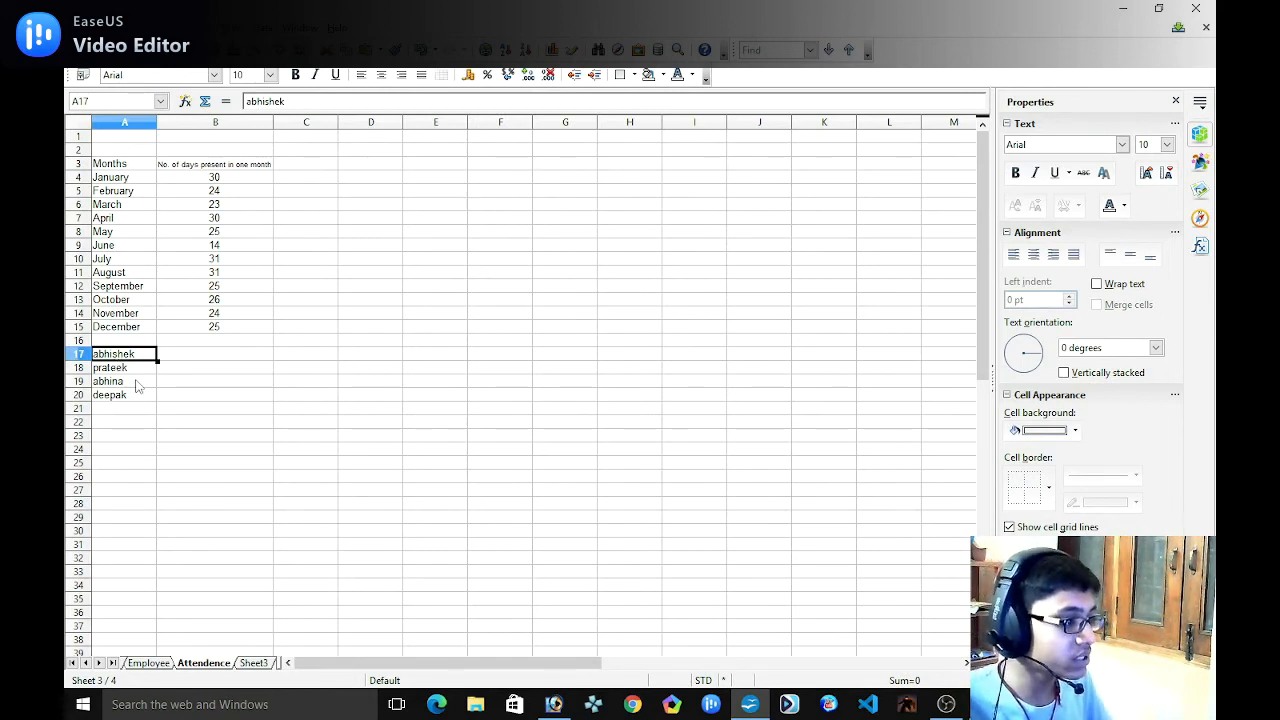
Replace the misspelled first name in A19 with its correct spelling.
{"action": "left_click", "coordinate": [134, 384]}
{"action": "key", "text": "Delete"}
{"action": "type", "text": "abhinav"}
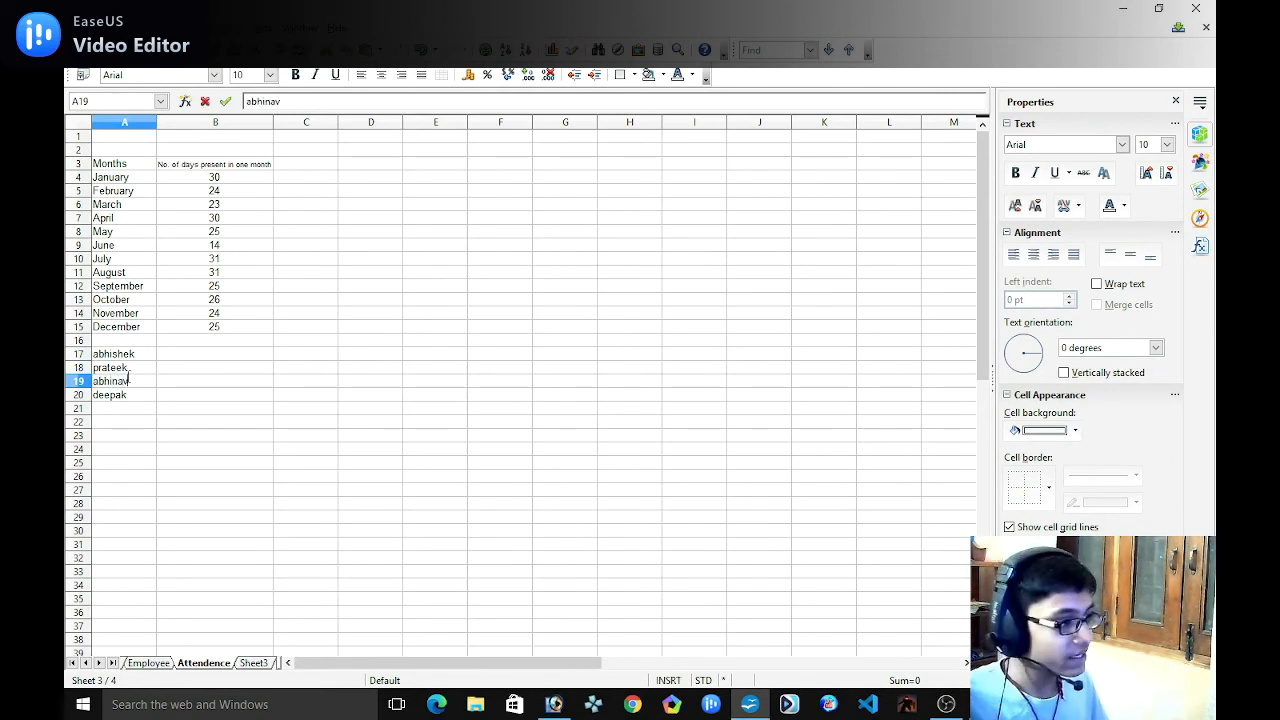
Correct the misspelled third entry in the custom sort list of first names and apply the modification.
{"action": "left_click", "coordinate": [128, 357]}
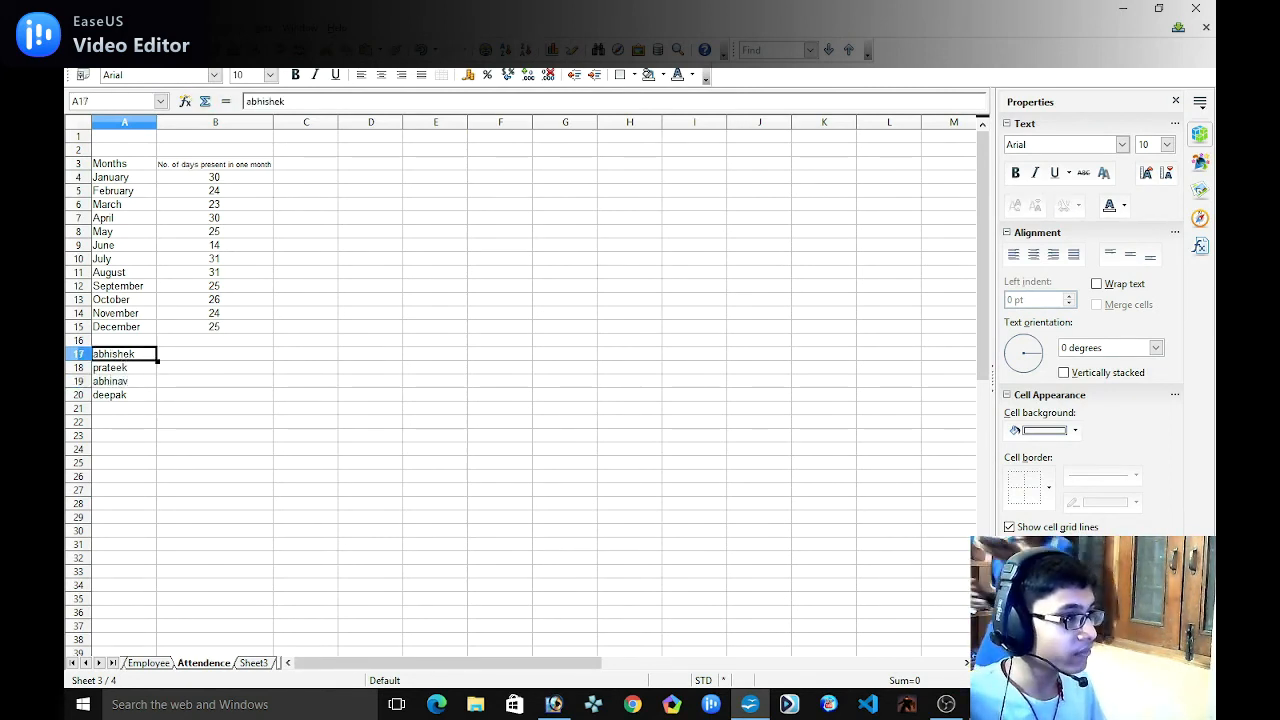
{"action": "key", "text": "alt+t"}
{"action": "left_click", "coordinate": [283, 357]}
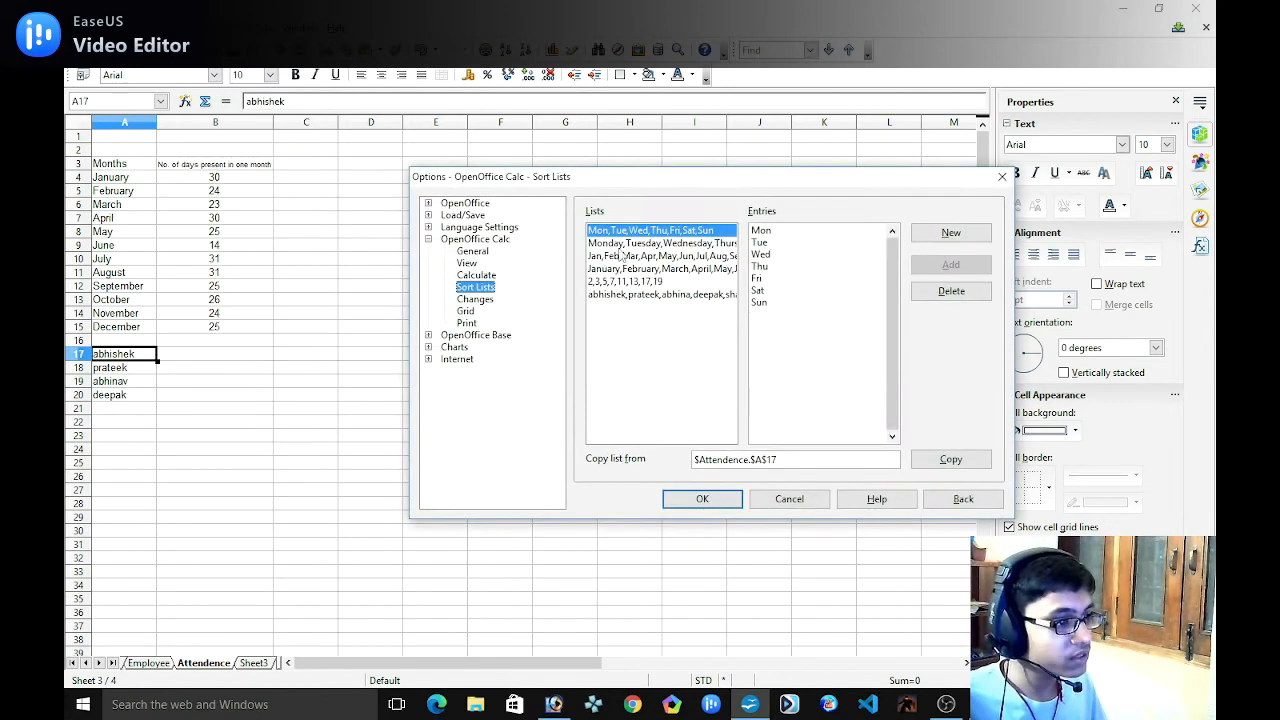
{"action": "left_click", "coordinate": [661, 296]}
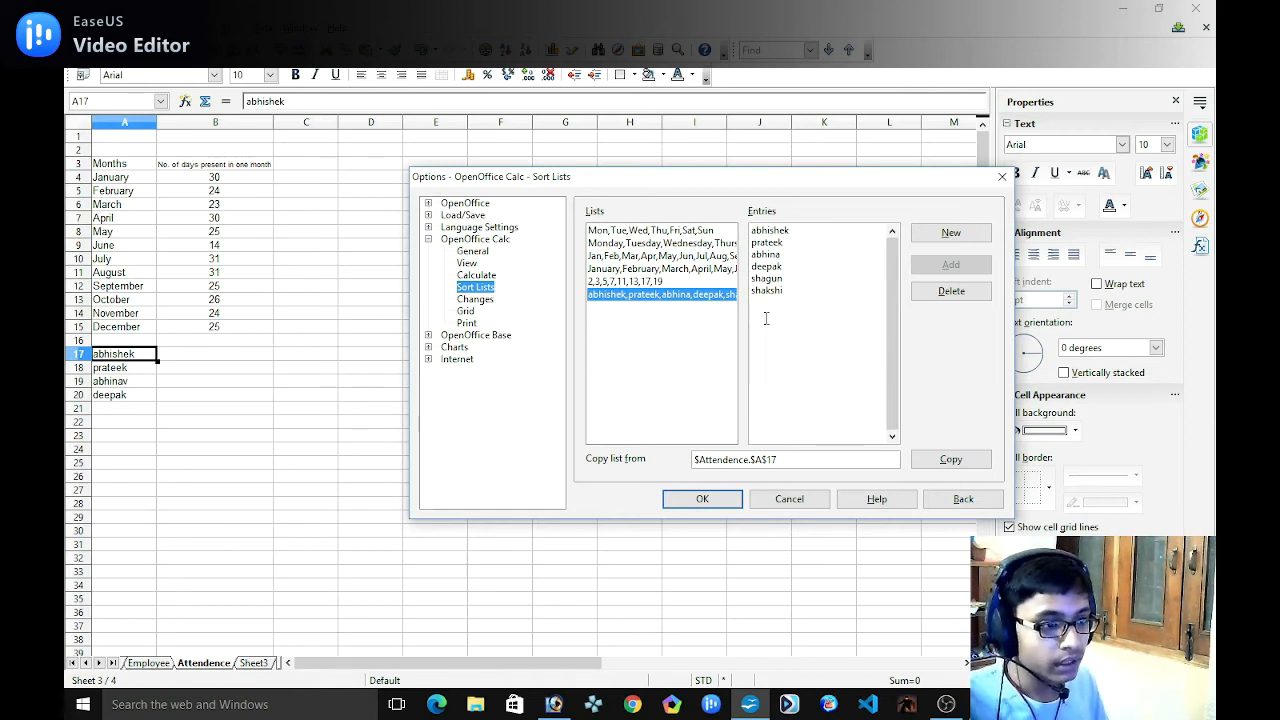
{"action": "left_click", "coordinate": [783, 256]}
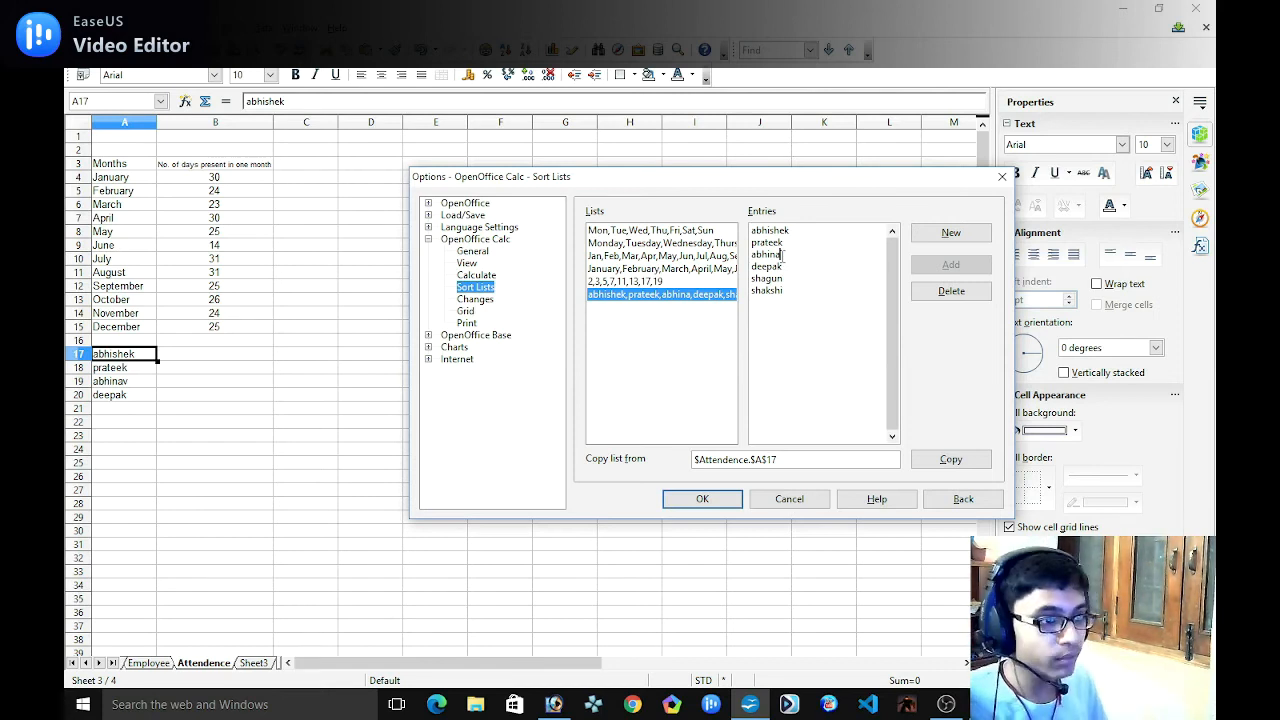
{"action": "type", "text": "v"}
{"action": "left_click", "coordinate": [951, 264]}
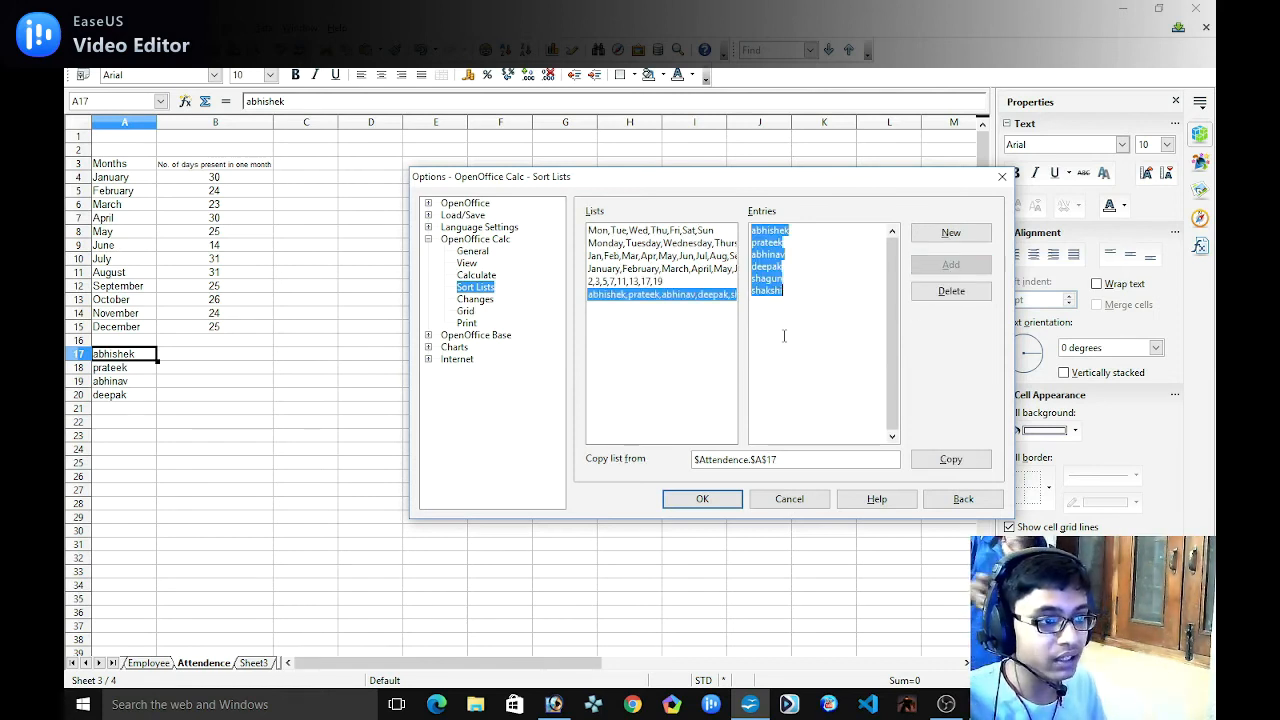
Append two more first names to the end of the custom names list, apply the modification and confirm the options.
{"action": "left_click", "coordinate": [810, 293]}
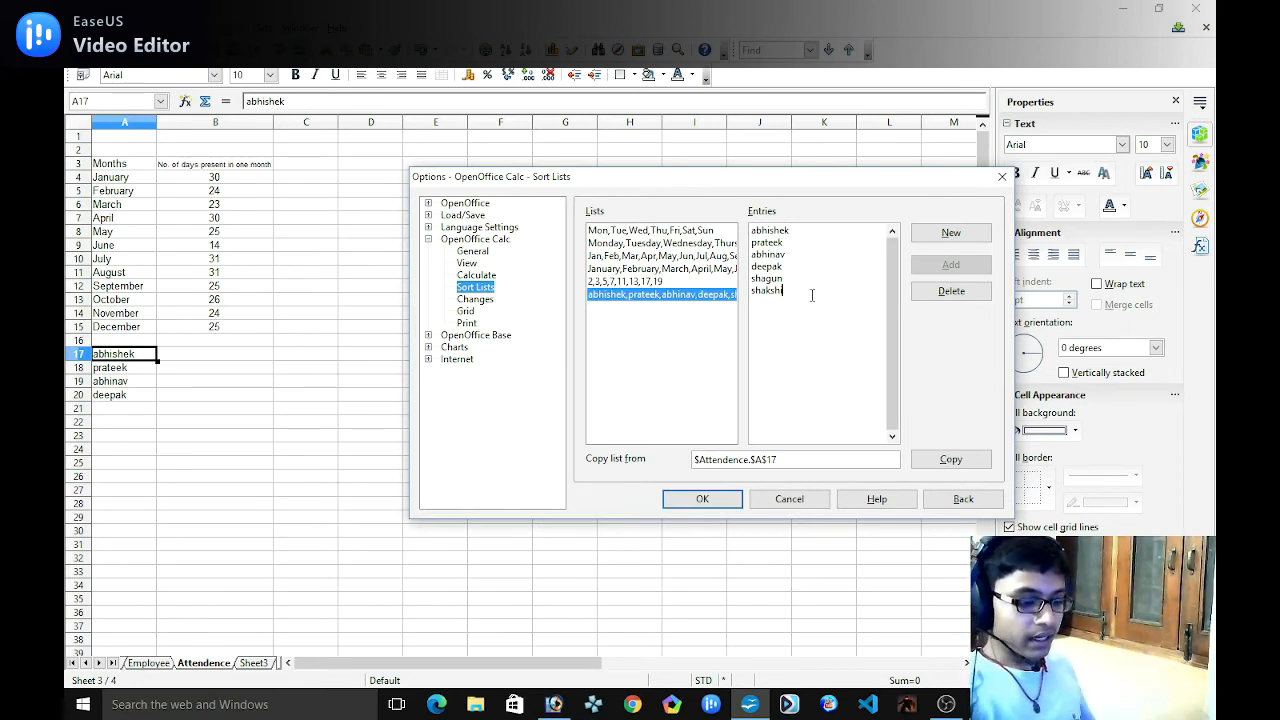
{"action": "key", "text": "Return"}
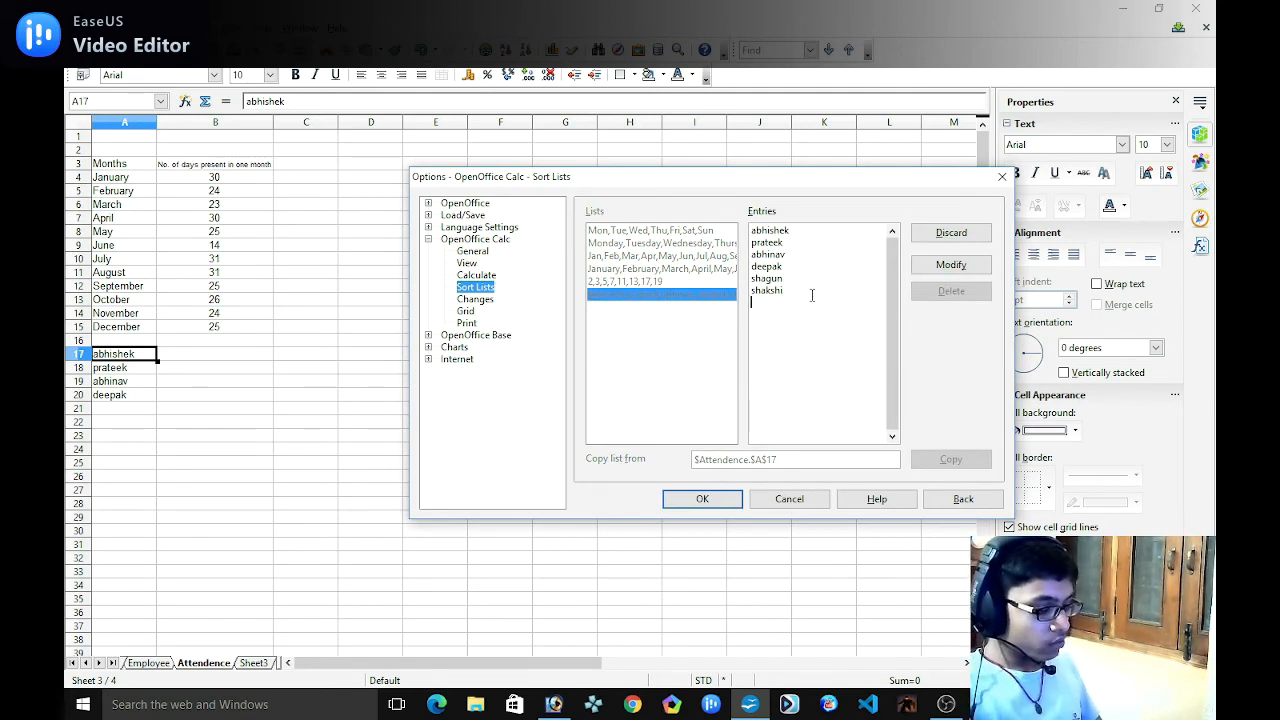
{"action": "type", "text": "moh"}
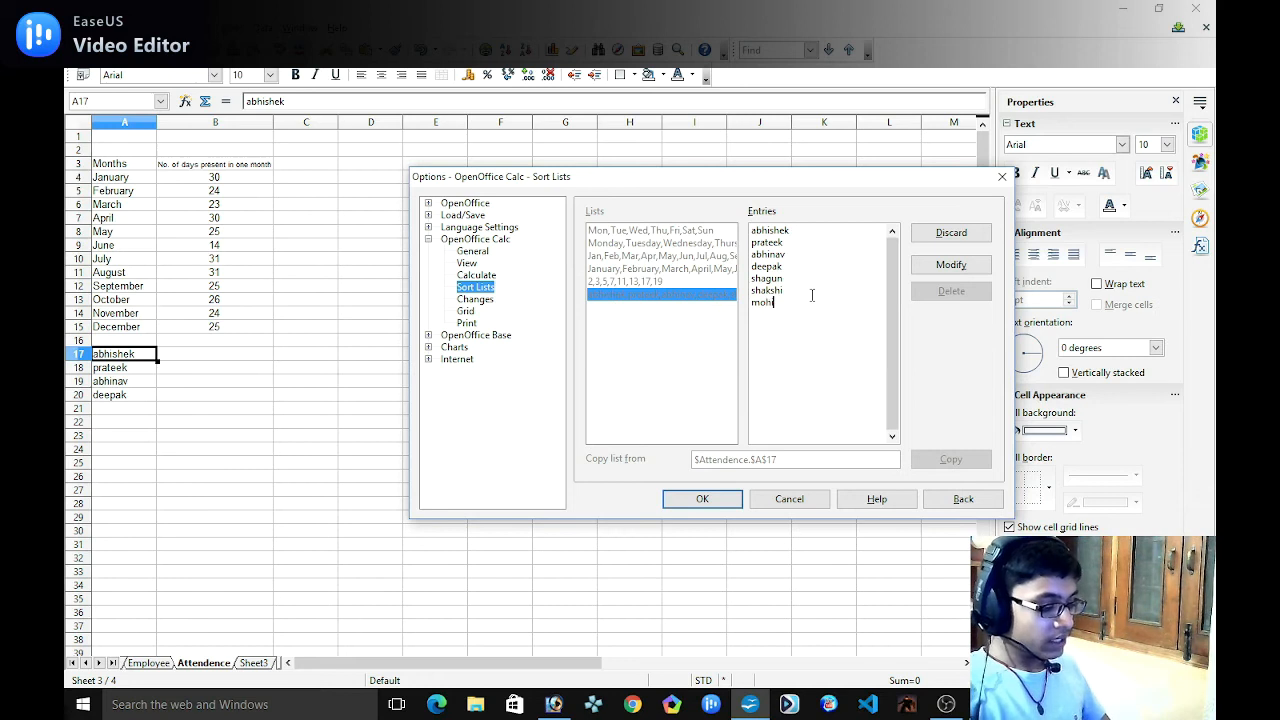
{"action": "type", "text": "it"}
{"action": "key", "text": "Return"}
{"action": "type", "text": "an"}
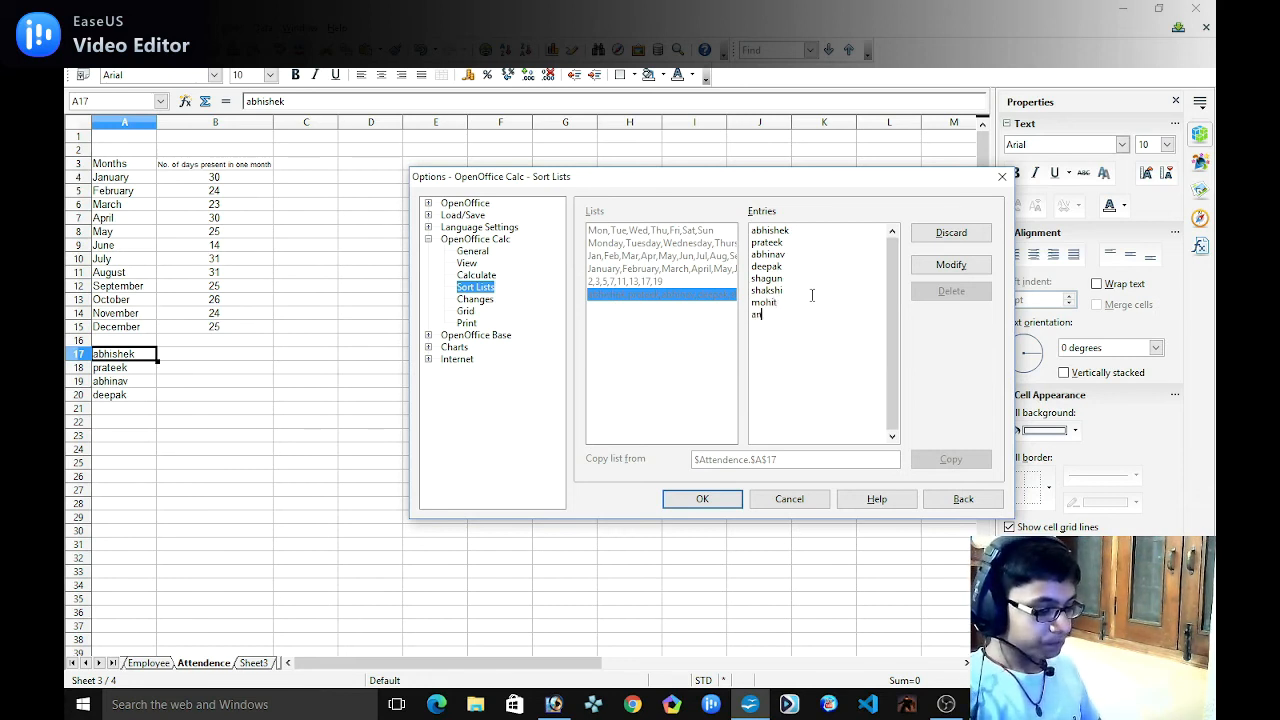
{"action": "type", "text": "kit"}
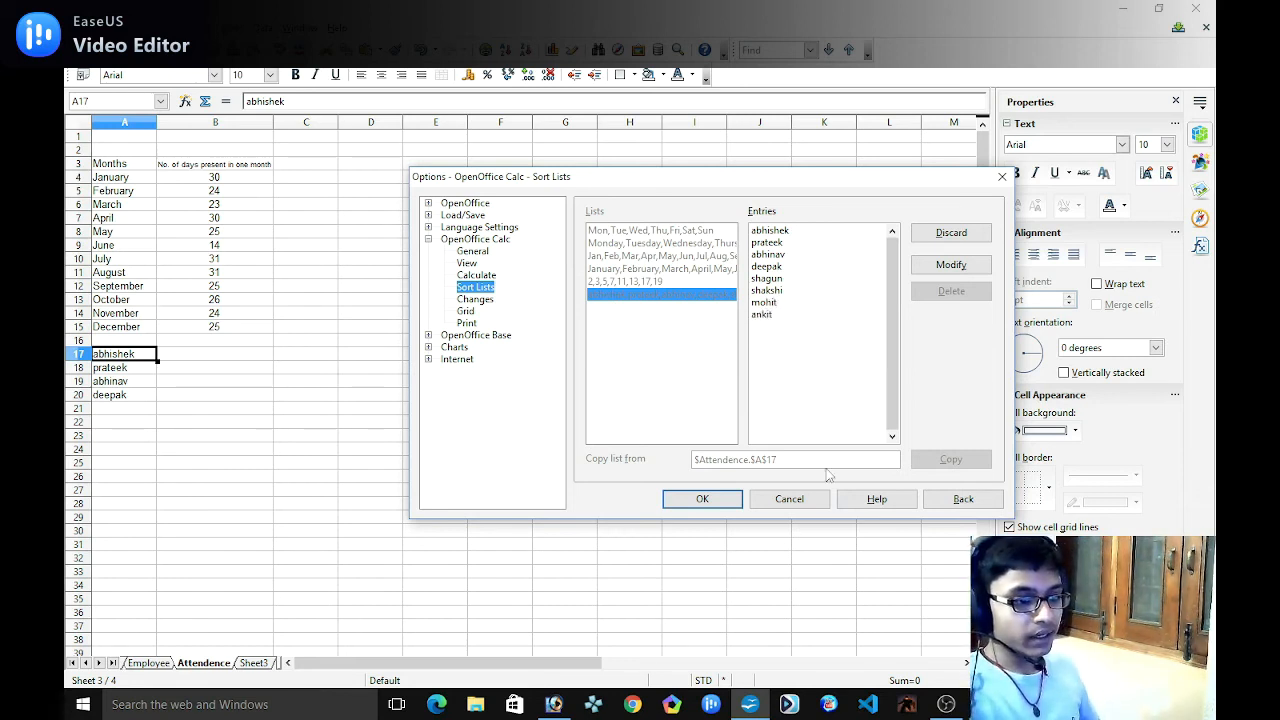
{"action": "left_click", "coordinate": [953, 270]}
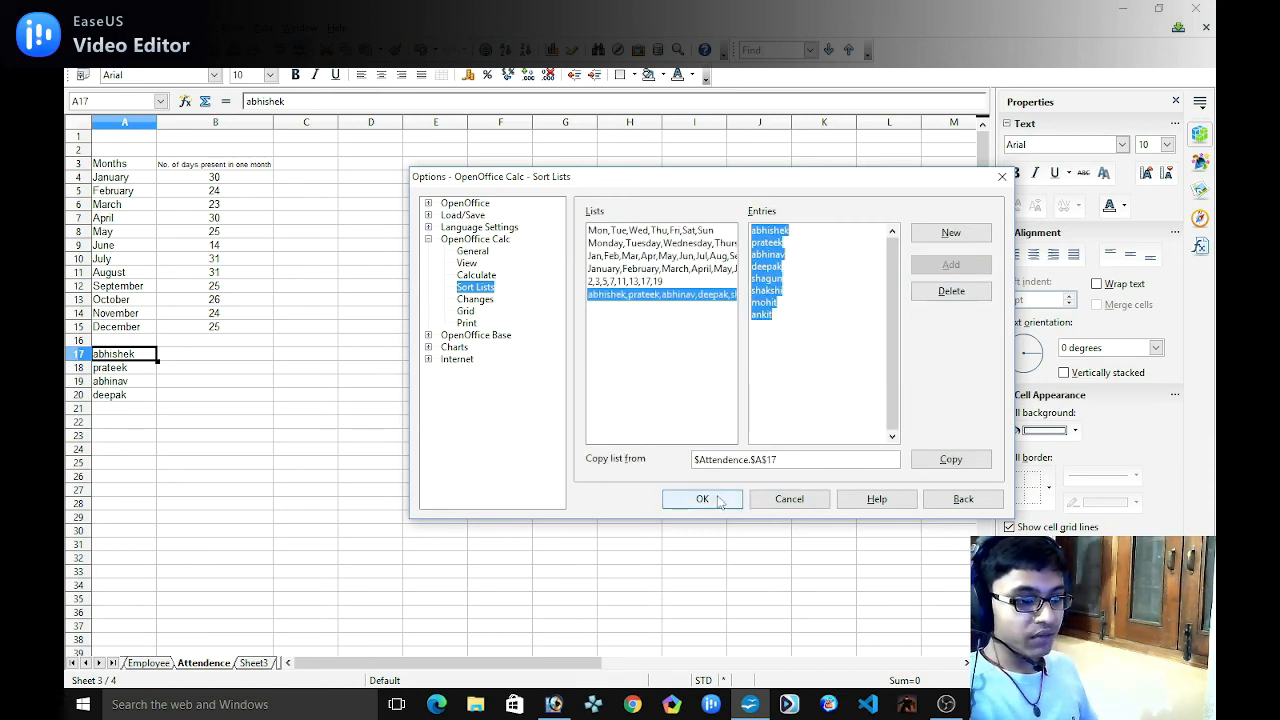
{"action": "left_click", "coordinate": [712, 500]}
Enter the list's first name in B17 and fill it down to B37 using the custom sort list.
{"action": "left_click", "coordinate": [233, 363]}
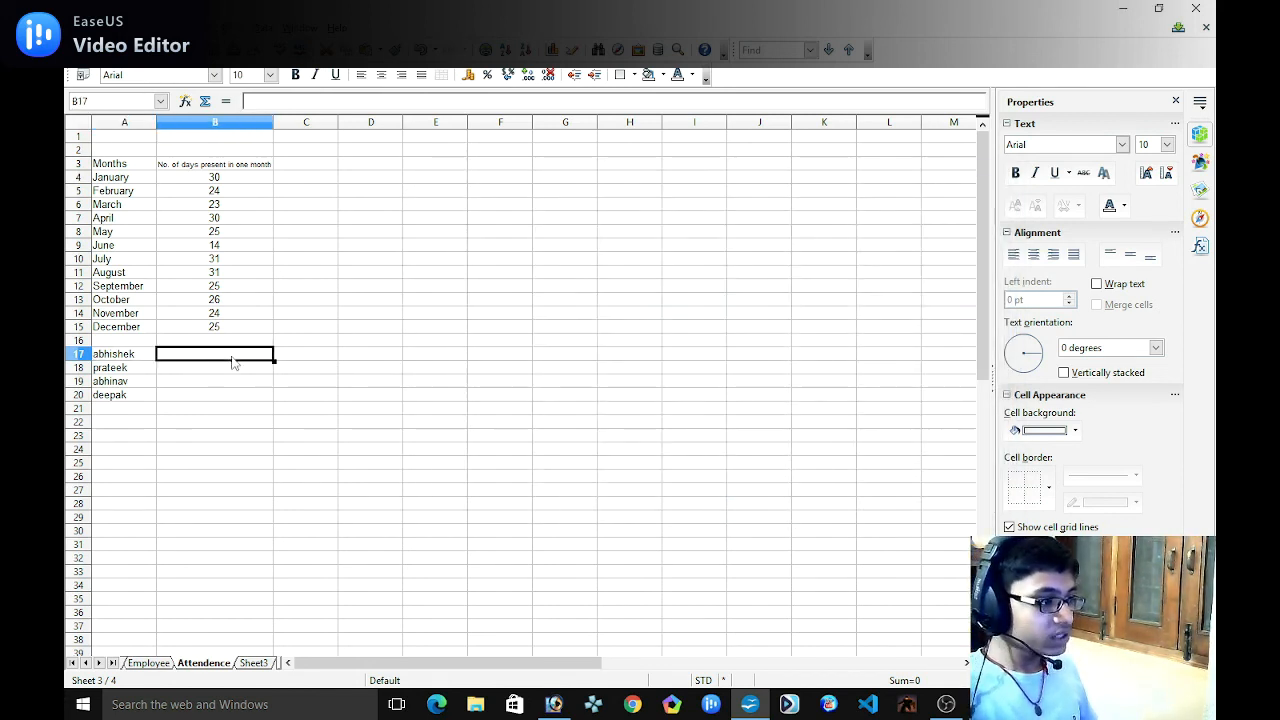
{"action": "type", "text": "abhishek"}
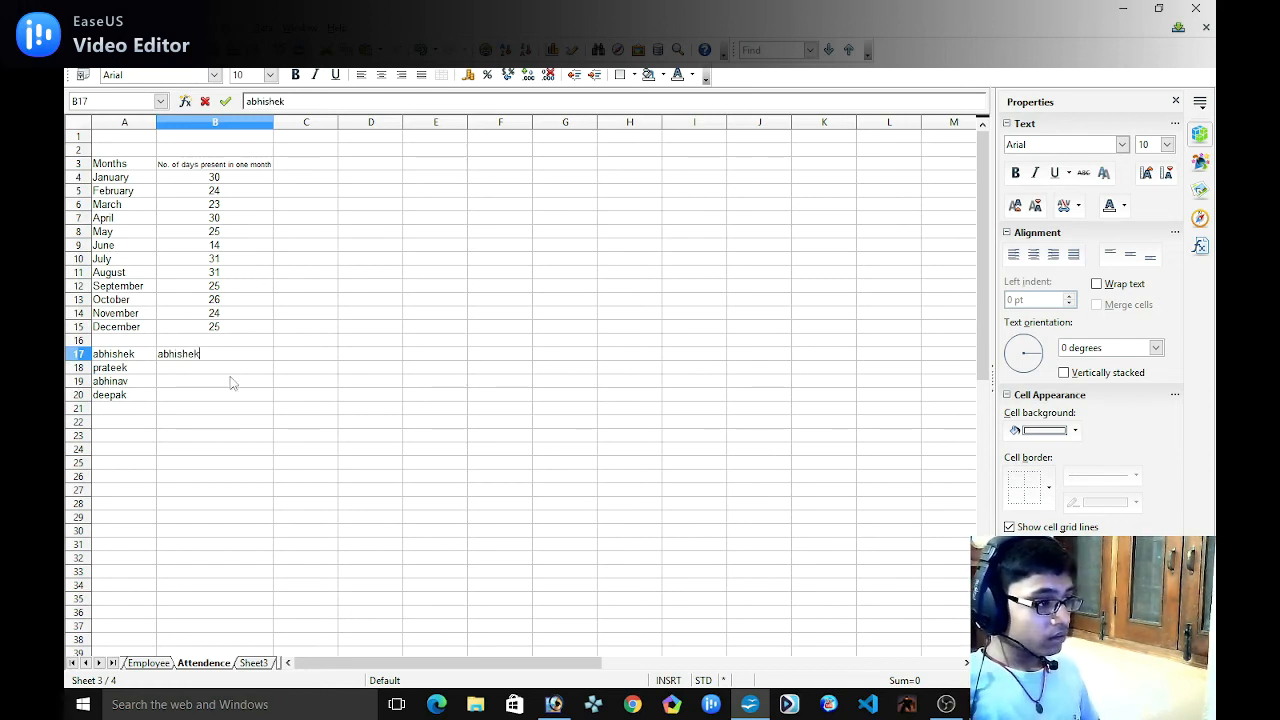
{"action": "key", "text": "Return"}
{"action": "left_click", "coordinate": [229, 357]}
{"action": "left_click_drag", "start_coordinate": [273, 360], "coordinate": [276, 455]}
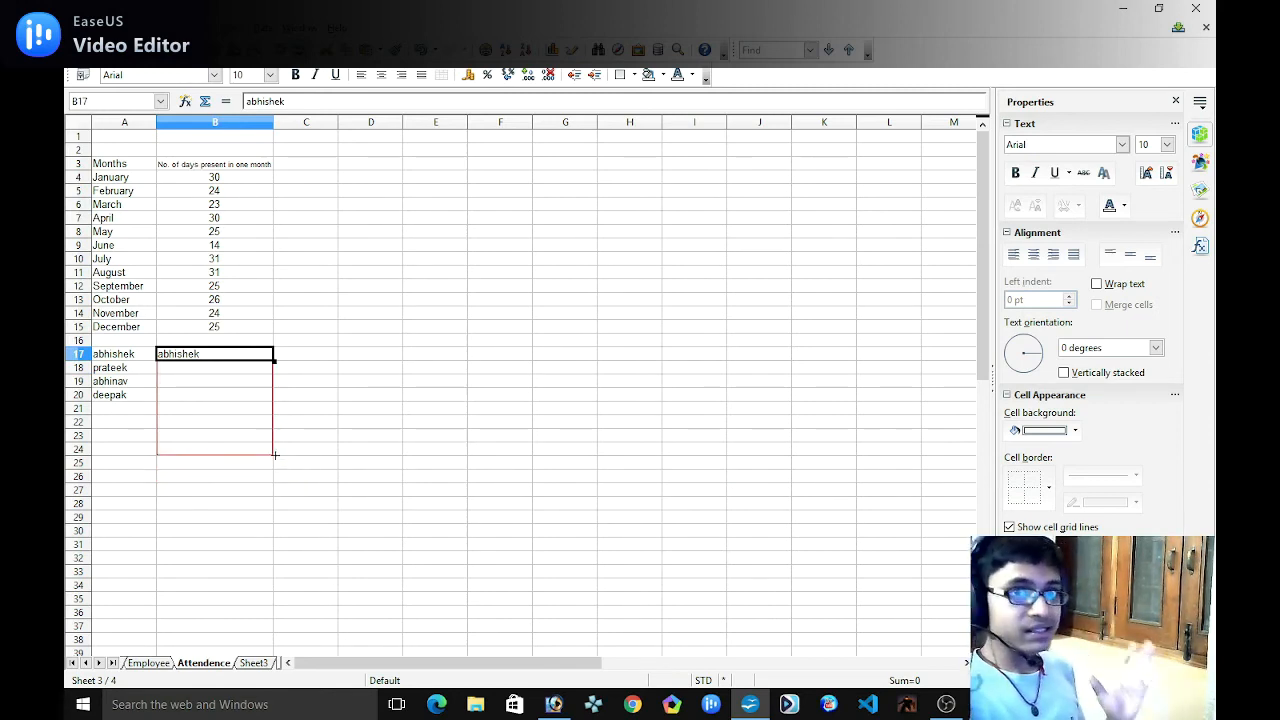
{"action": "left_click_drag", "start_coordinate": [275, 455], "coordinate": [281, 636]}
{"action": "scroll", "coordinate": [478, 440], "scroll_direction": "down", "scroll_amount": 2}
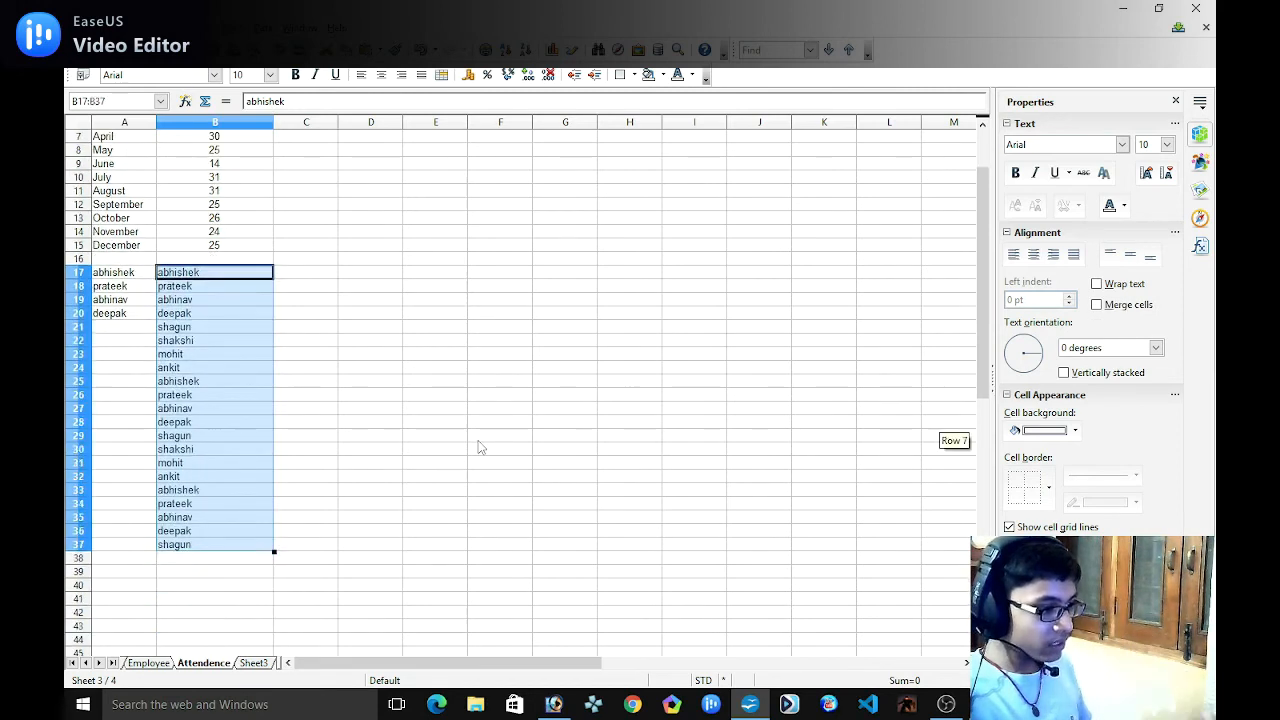
Examine the filled names in B17:B37 to see where the custom list starts repeating.
{"action": "left_click", "coordinate": [500, 408]}
{"action": "left_click", "coordinate": [200, 372]}
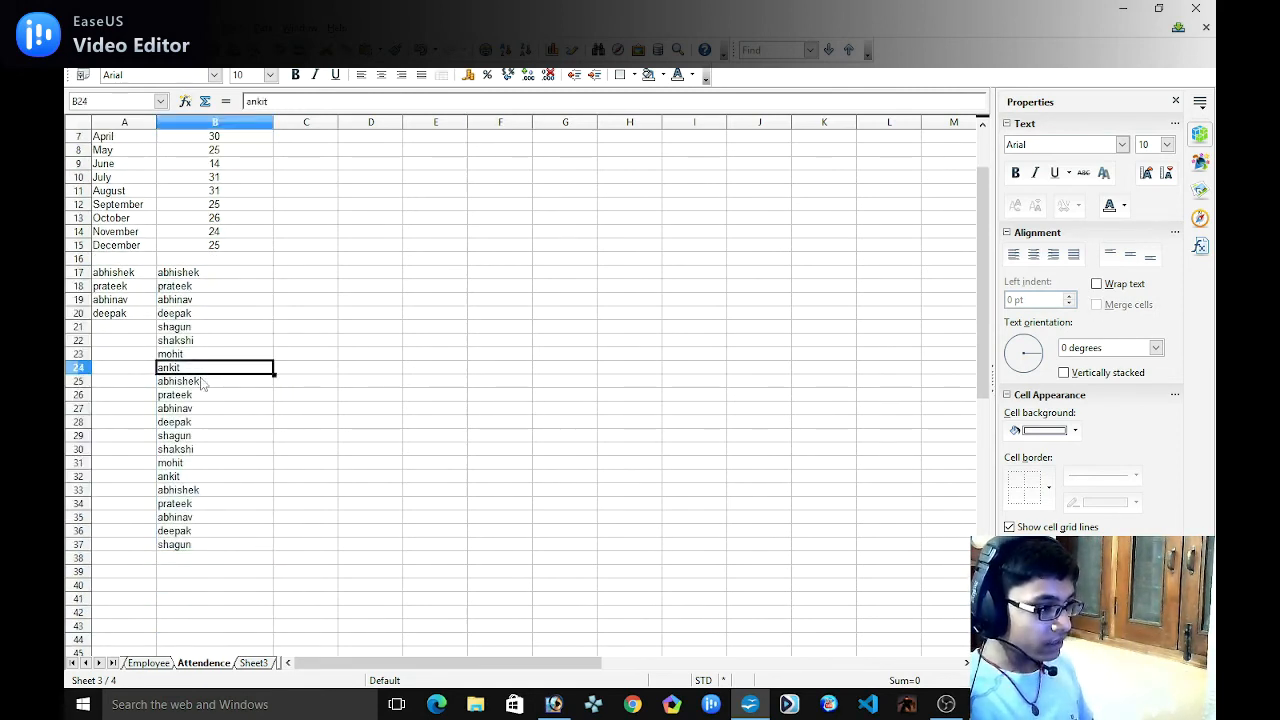
{"action": "left_click", "coordinate": [195, 478]}
{"action": "left_click", "coordinate": [194, 550]}
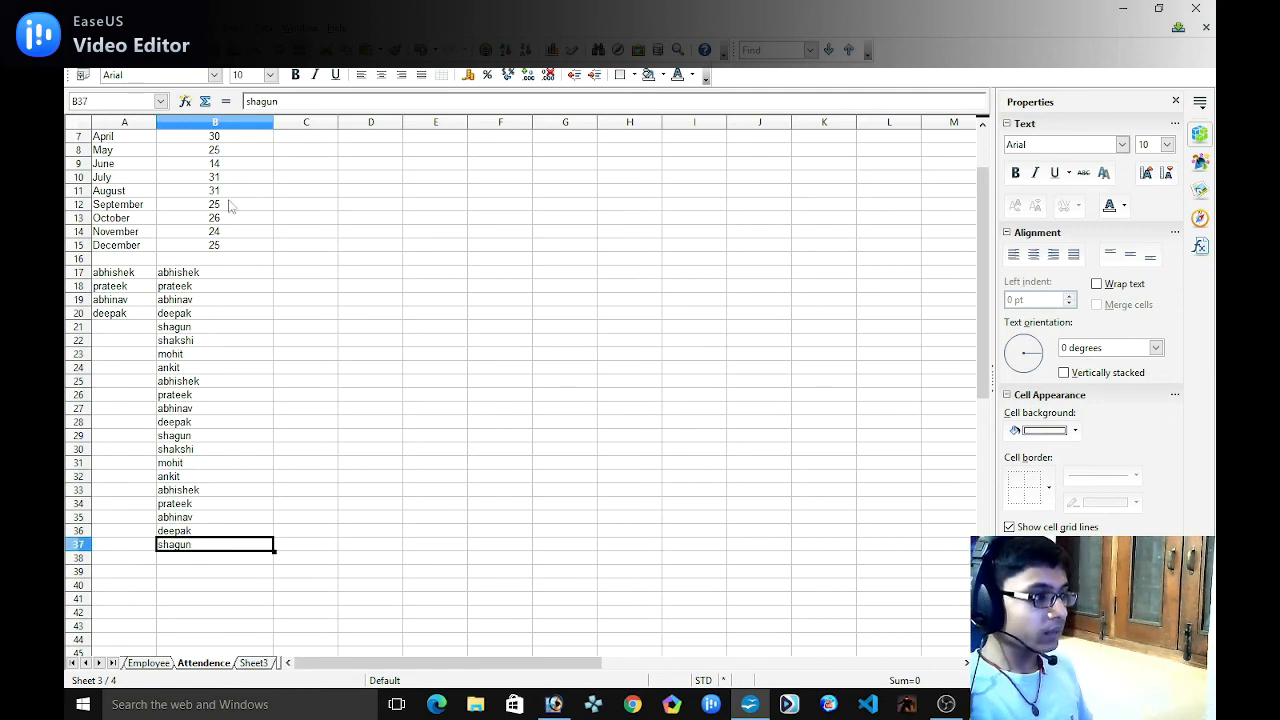
{"action": "left_click", "coordinate": [178, 272]}
{"action": "left_click_drag", "start_coordinate": [200, 279], "coordinate": [218, 560]}
{"action": "left_click", "coordinate": [437, 395]}
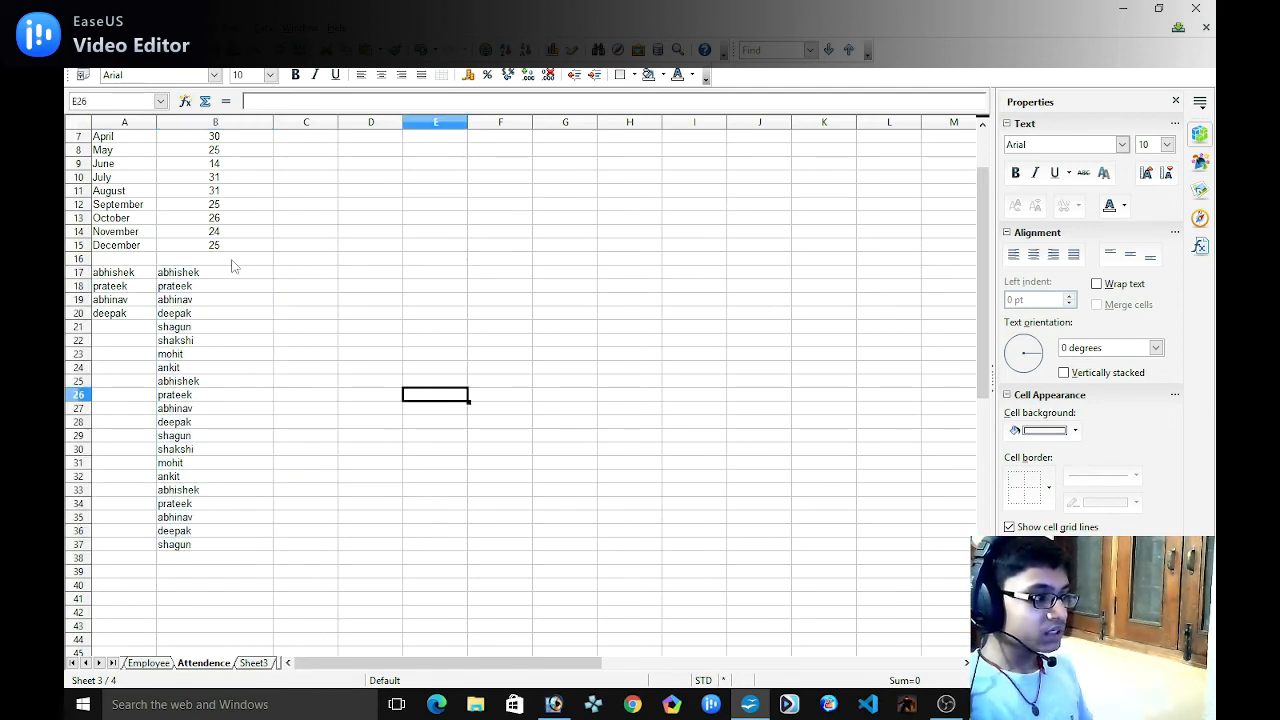
{"action": "left_click", "coordinate": [203, 278]}
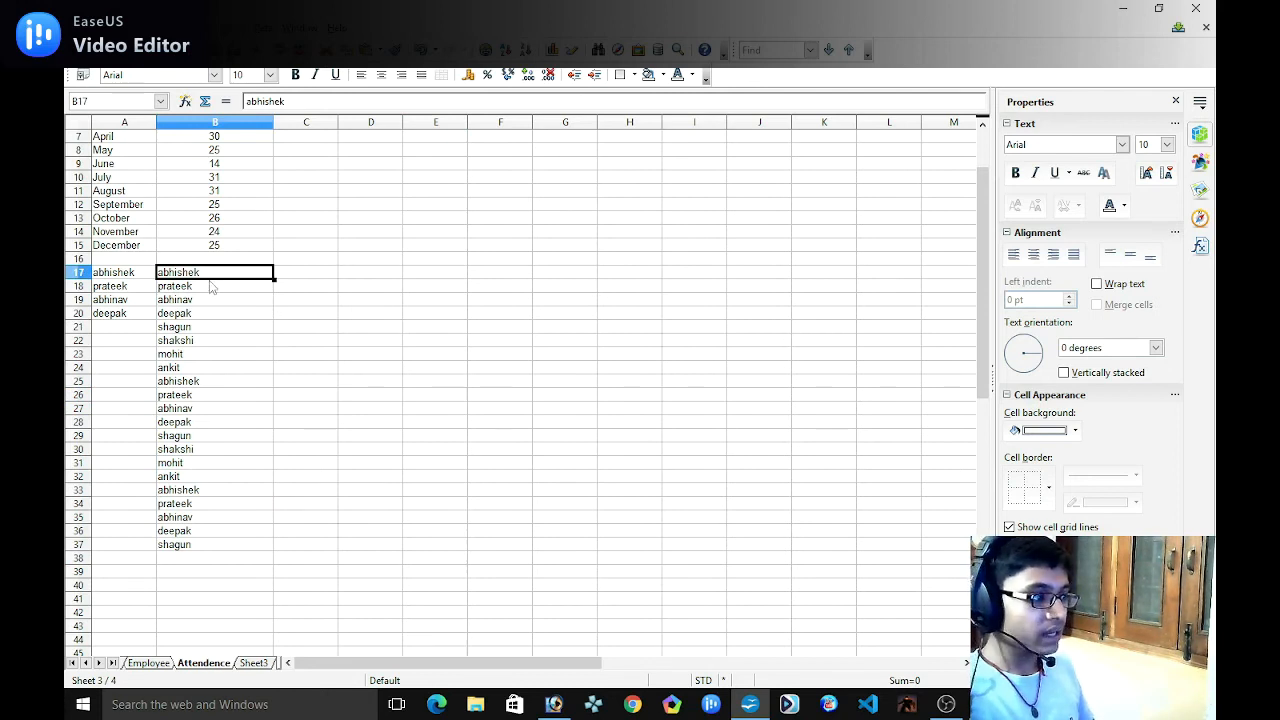
{"action": "left_click_drag", "start_coordinate": [211, 287], "coordinate": [210, 368]}
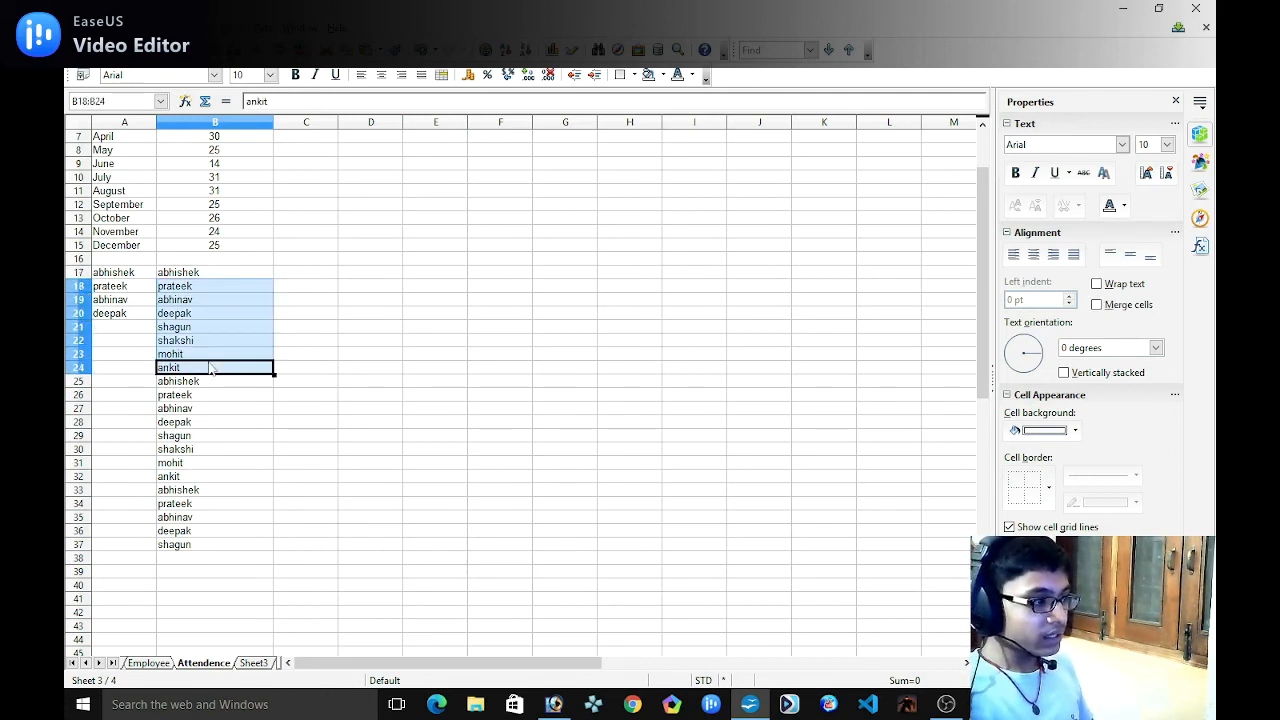
{"action": "left_click", "coordinate": [258, 289]}
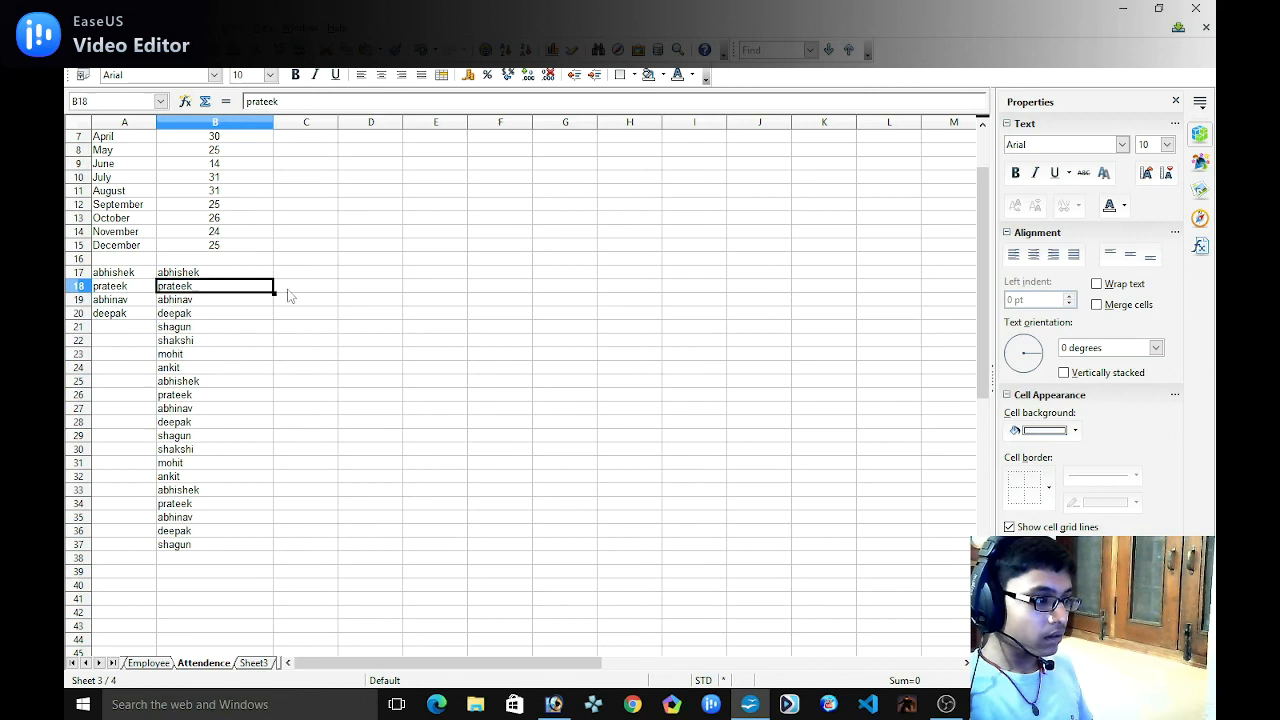
{"action": "left_click", "coordinate": [216, 262]}
{"action": "left_click", "coordinate": [220, 276]}
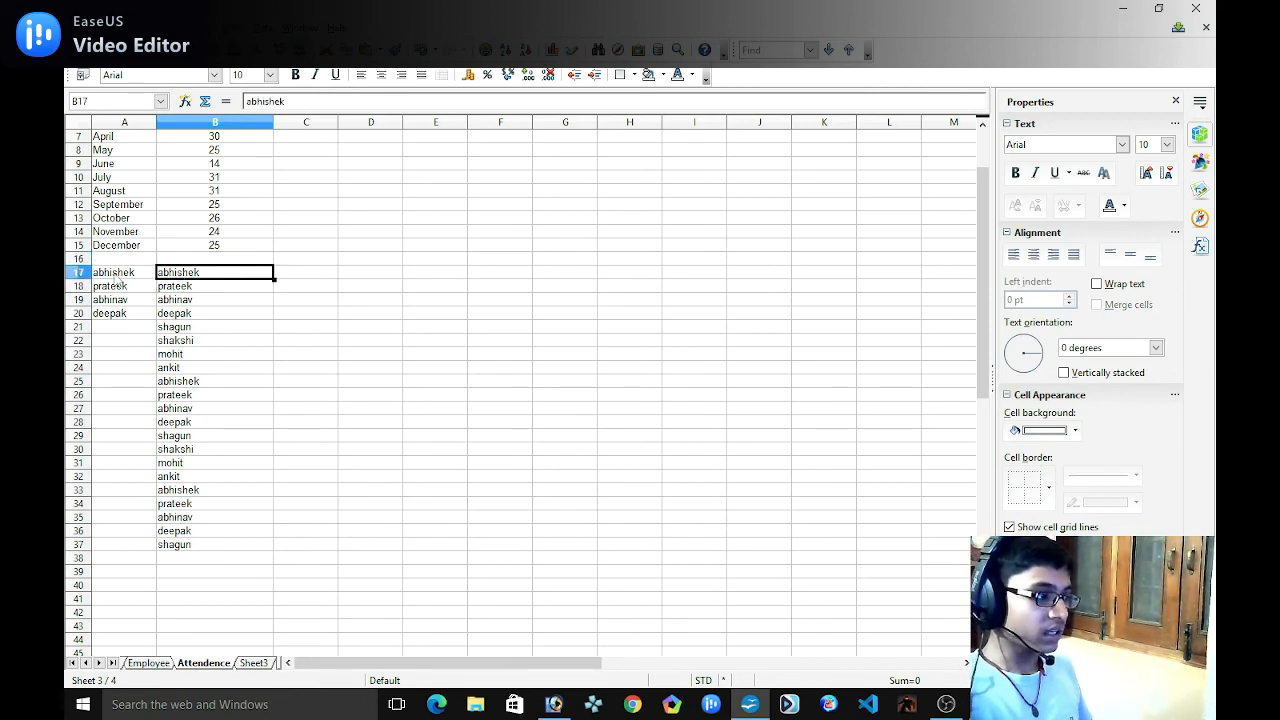
Delete the sample names from A17:B37 below the attendance table.
{"action": "left_click", "coordinate": [118, 276]}
{"action": "left_click_drag", "start_coordinate": [130, 283], "coordinate": [224, 540]}
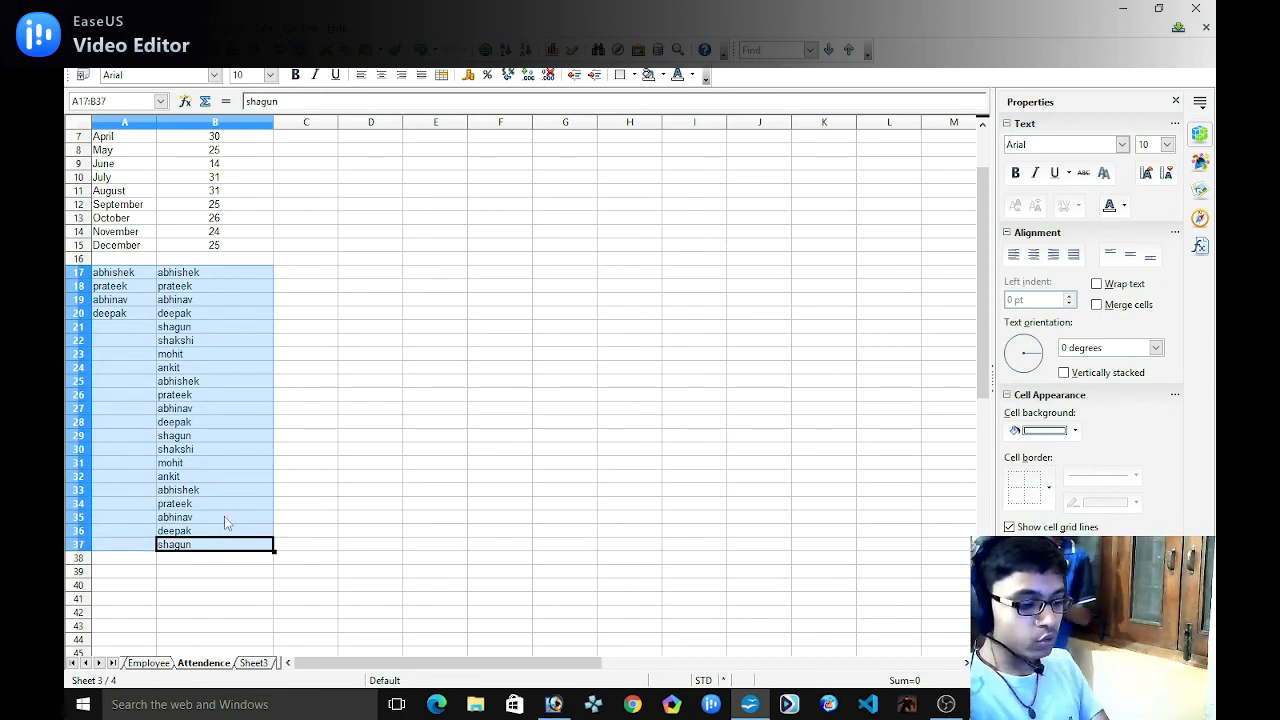
{"action": "key", "text": "Delete"}
{"action": "scroll", "coordinate": [406, 395], "scroll_direction": "up", "scroll_amount": 1}
{"action": "left_click", "coordinate": [406, 395]}
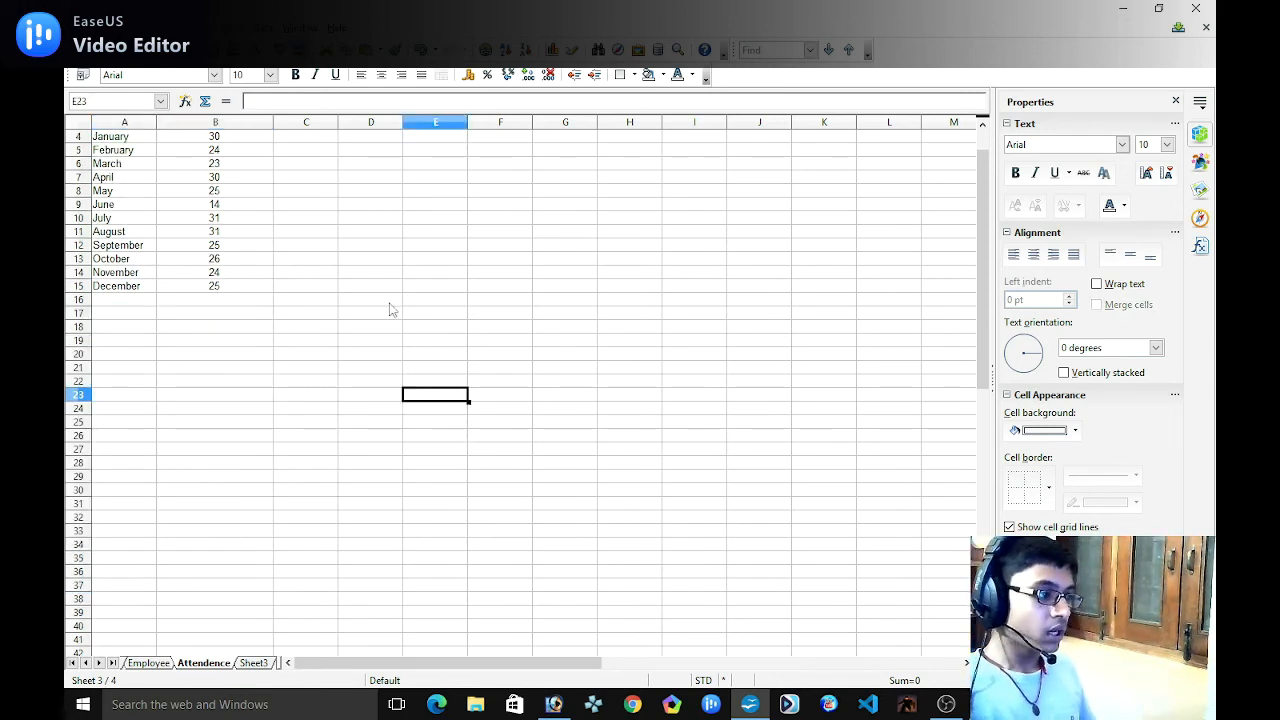
{"action": "scroll", "coordinate": [391, 309], "scroll_direction": "up", "scroll_amount": 1}
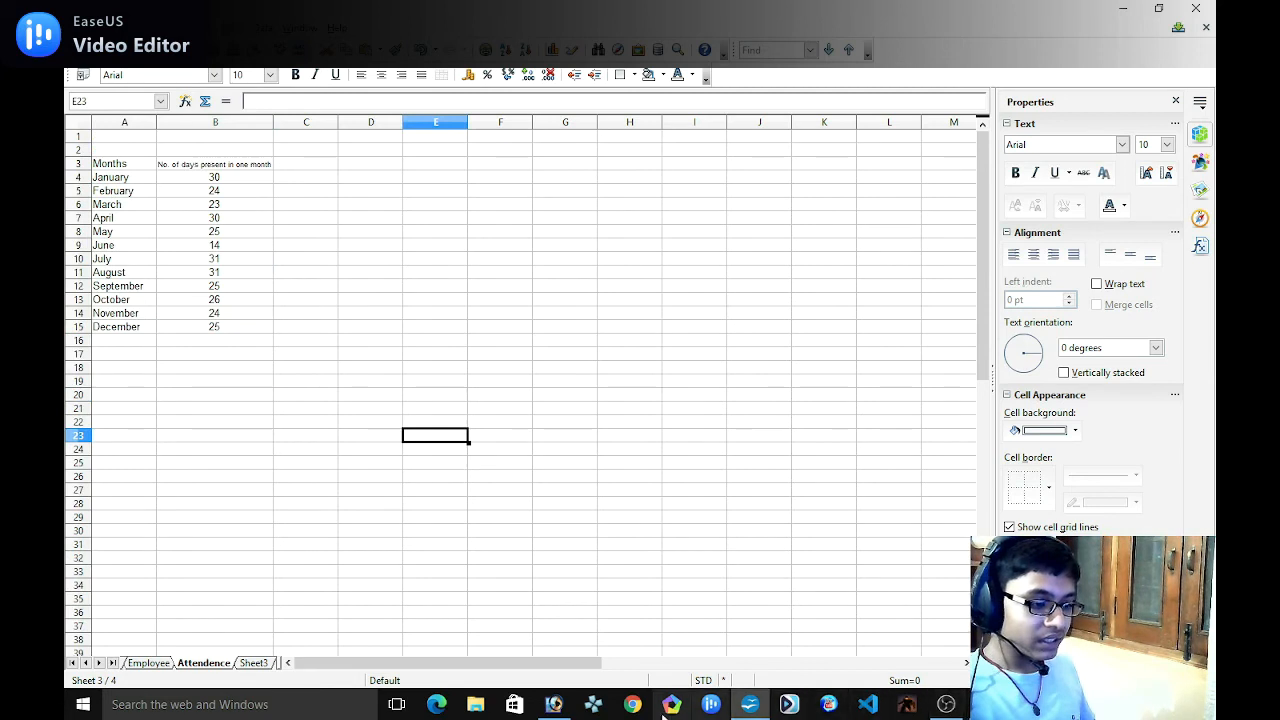
Switch to Photoshop, mark the Custom List task in red on the textbook page, and return to Calc's Employee sheet.
{"action": "left_click", "coordinate": [553, 704]}
{"action": "scroll", "coordinate": [531, 475], "scroll_direction": "down", "scroll_amount": 1}
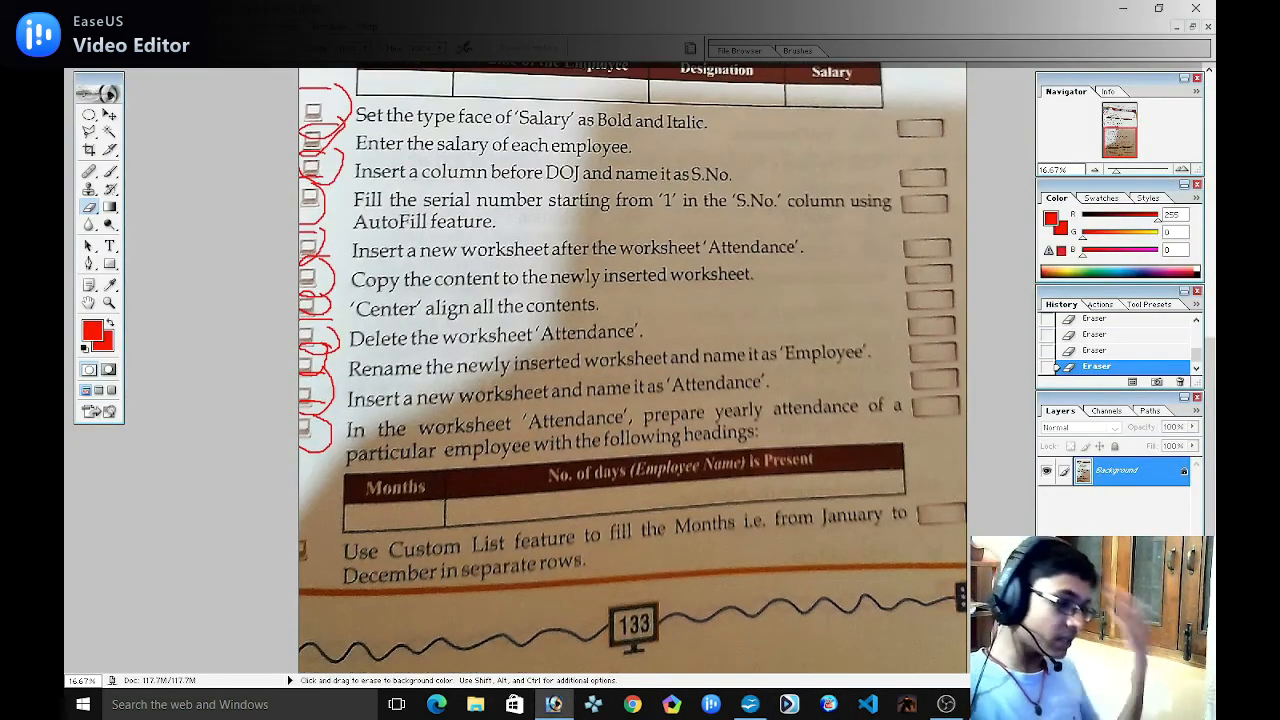
{"action": "left_click_drag", "start_coordinate": [341, 552], "coordinate": [300, 495]}
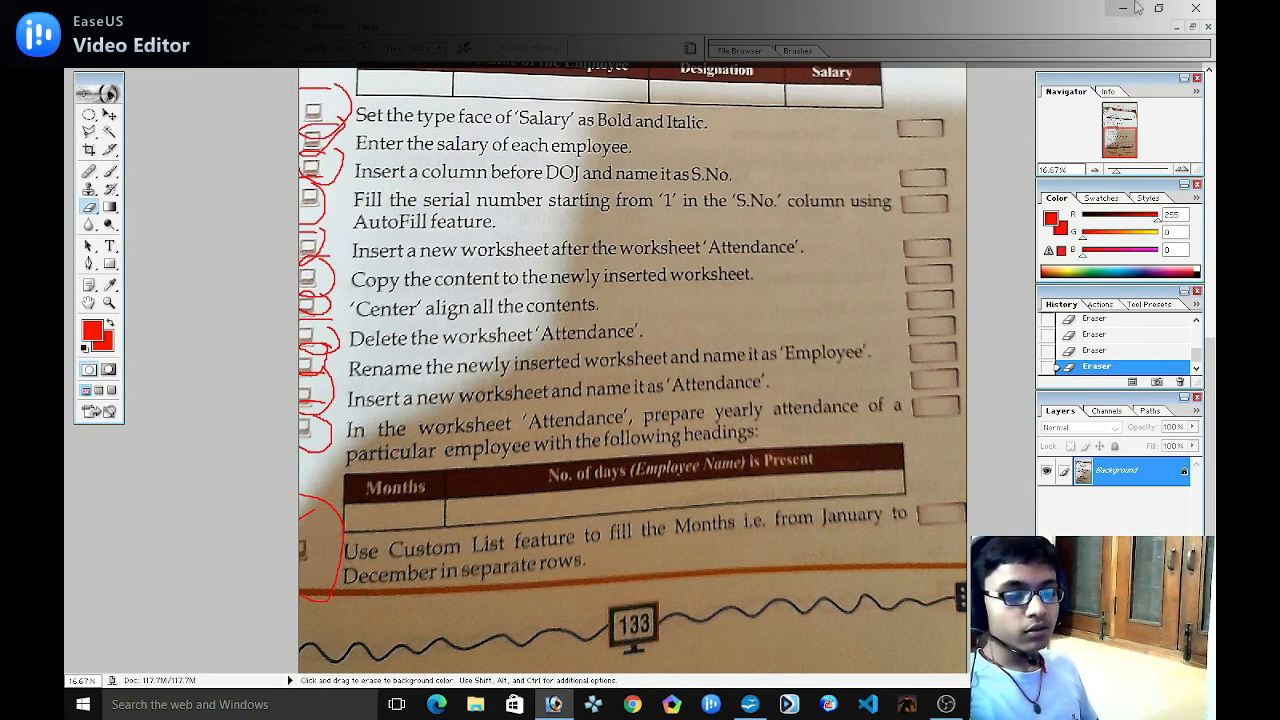
{"action": "left_click", "coordinate": [1137, 8]}
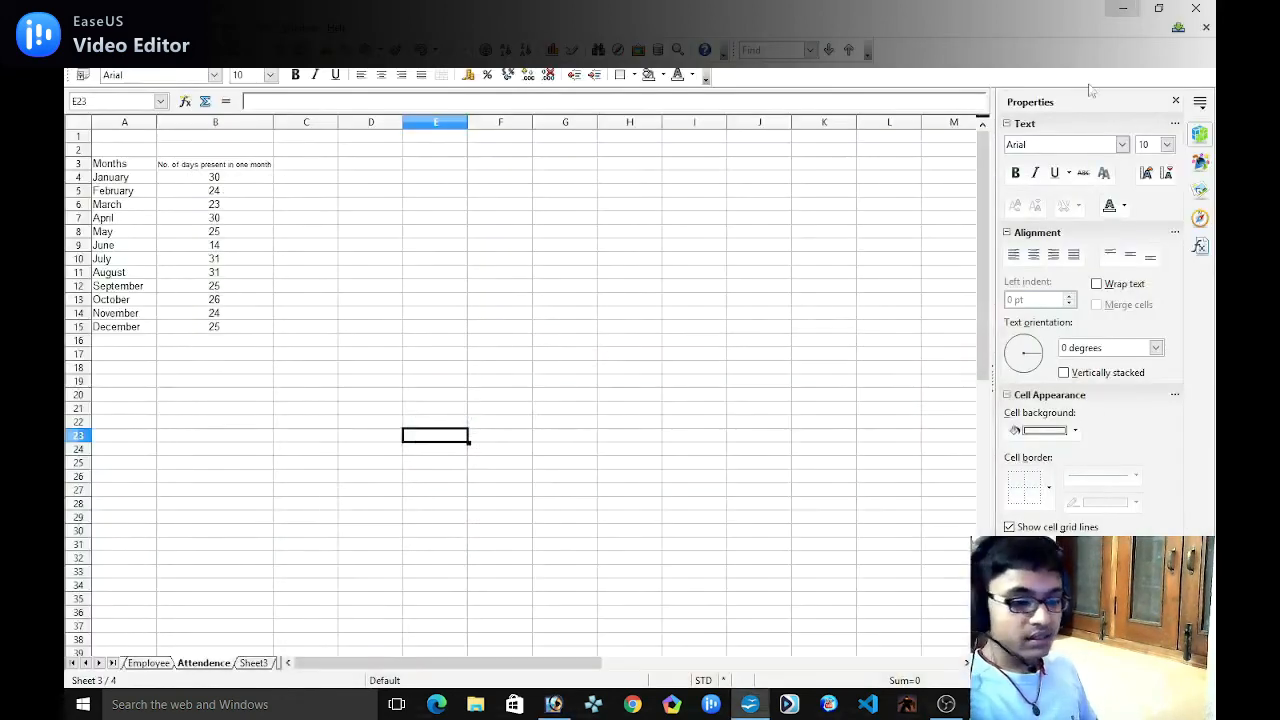
{"action": "left_click", "coordinate": [243, 167]}
{"action": "left_click", "coordinate": [149, 664]}
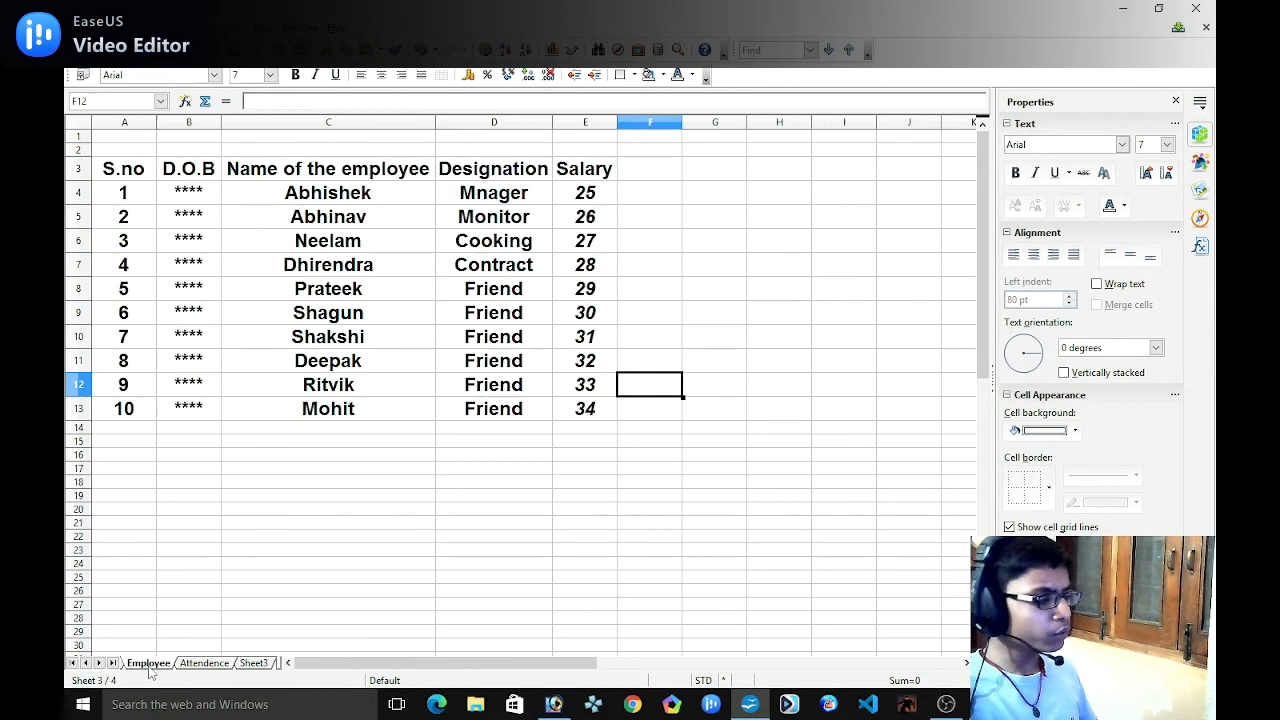
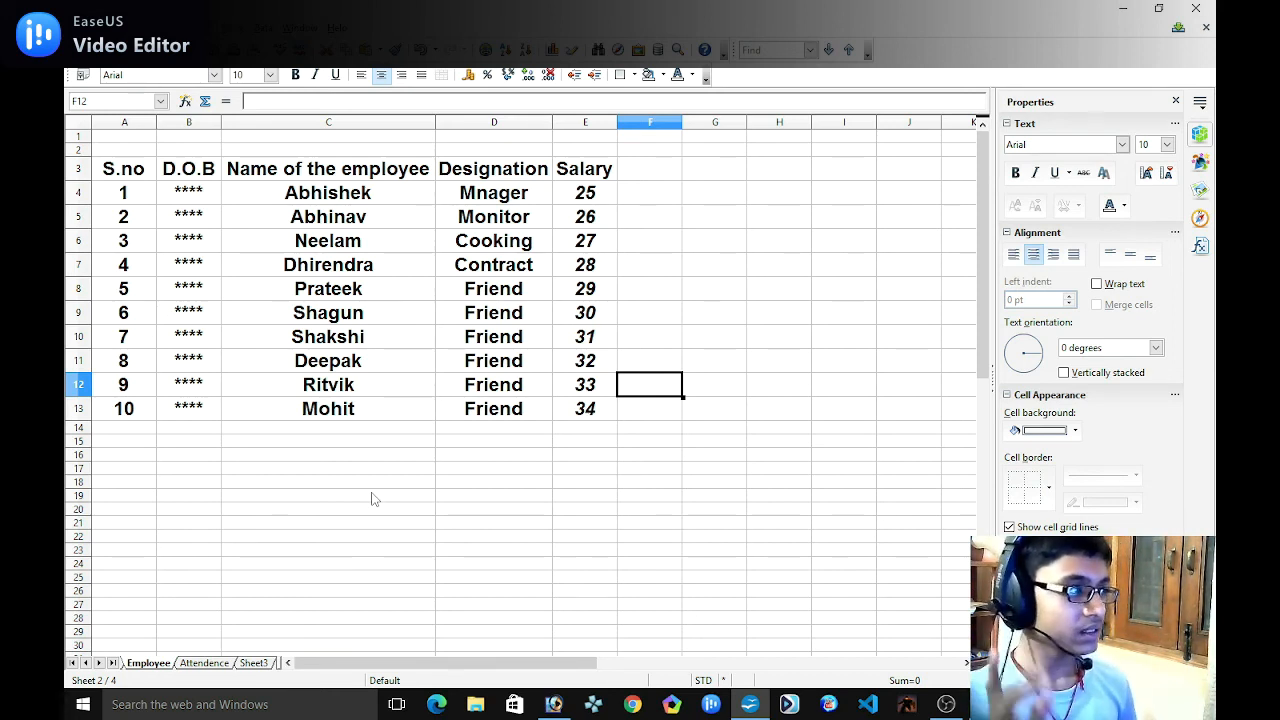
Open the calander 2022 spreadsheet from the Documents folder and look through its monthly calendars.
{"action": "left_click", "coordinate": [76, 28]}
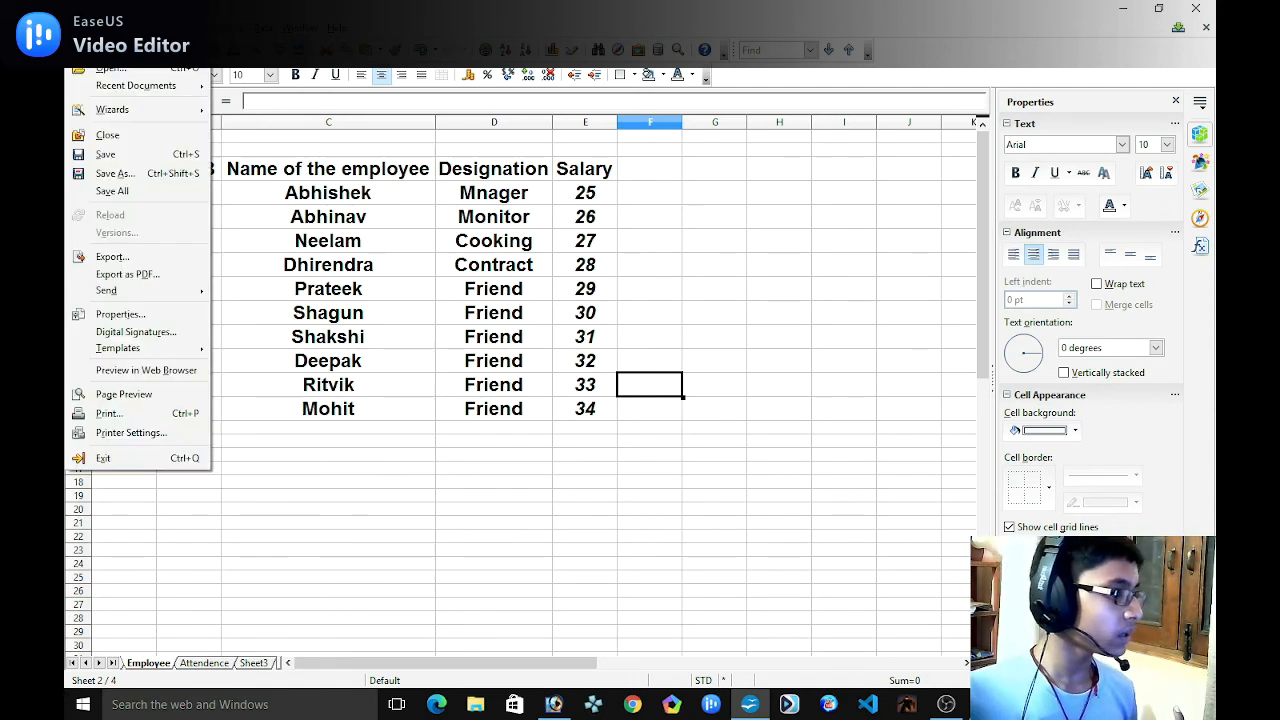
{"action": "left_click", "coordinate": [100, 66]}
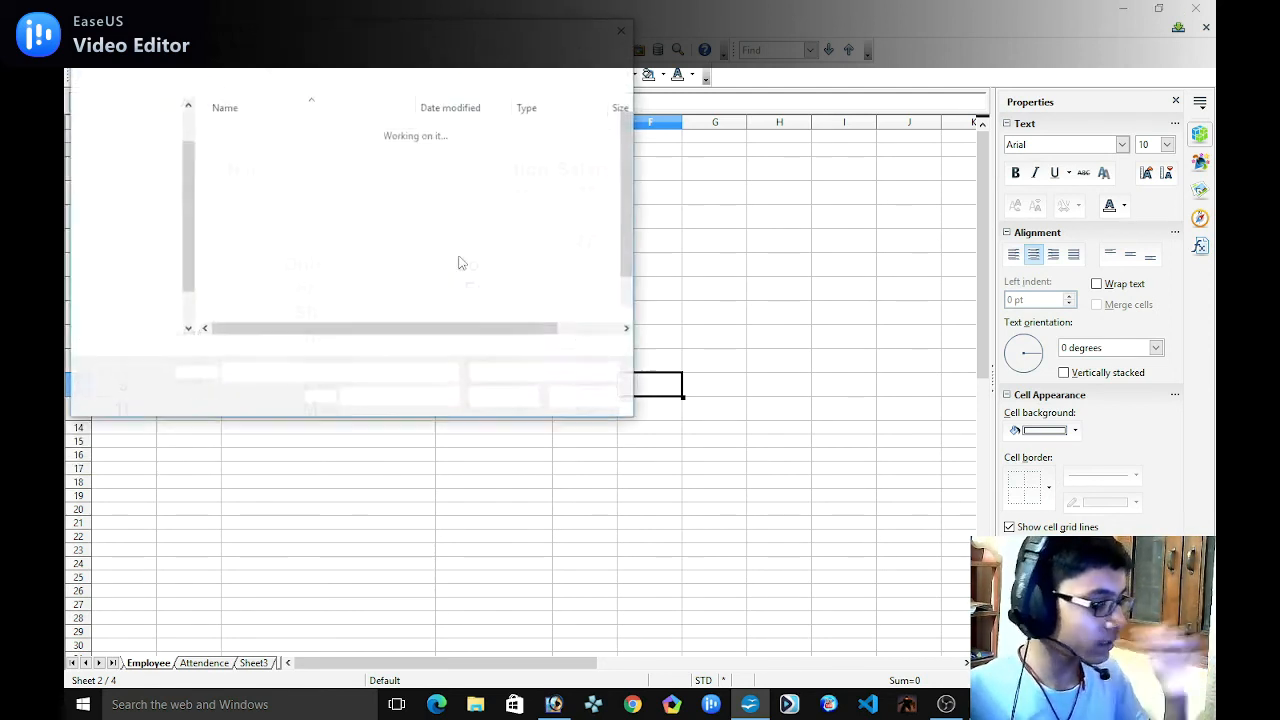
{"action": "left_click", "coordinate": [295, 316]}
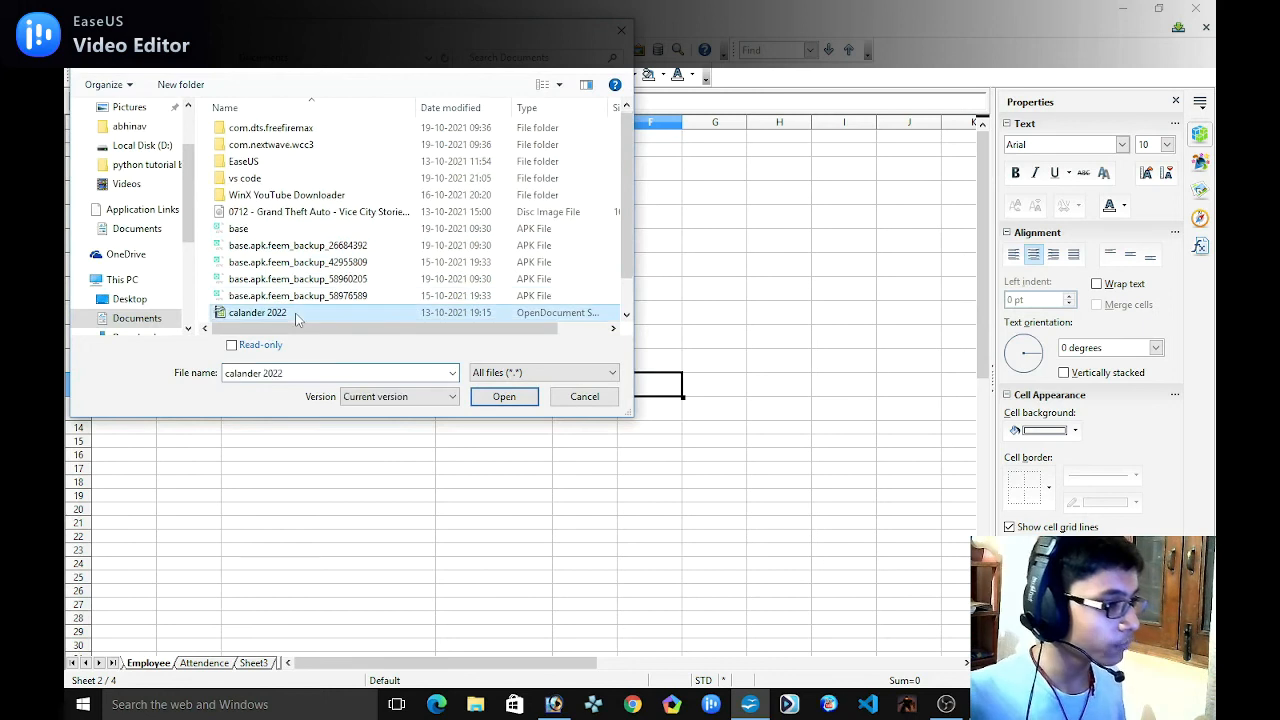
{"action": "left_click", "coordinate": [508, 398]}
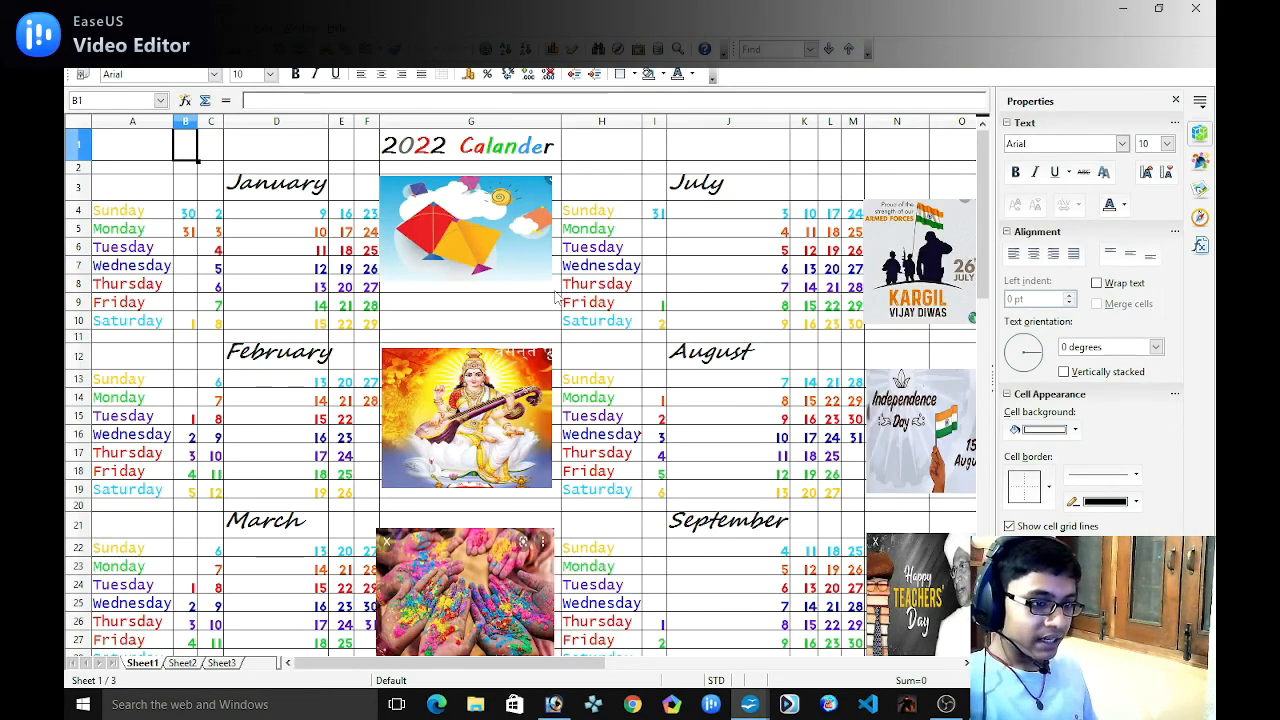
{"action": "scroll", "coordinate": [557, 296], "scroll_direction": "down", "scroll_amount": 16}
{"action": "scroll", "coordinate": [557, 296], "scroll_direction": "up", "scroll_amount": 7}
{"action": "scroll", "coordinate": [560, 300], "scroll_direction": "down", "scroll_amount": 1}
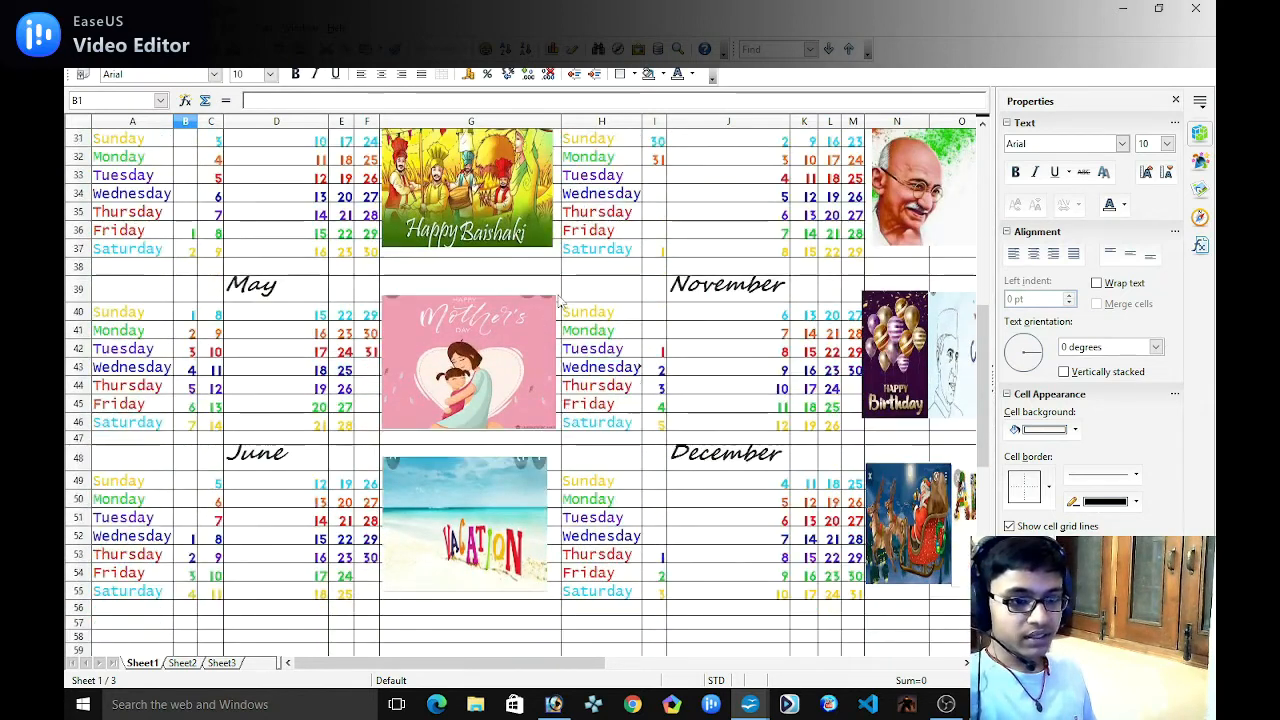
Try to hide the grid lines and restyle the border of cell B1 with a white 0.05pt line.
{"action": "left_click", "coordinate": [1010, 526]}
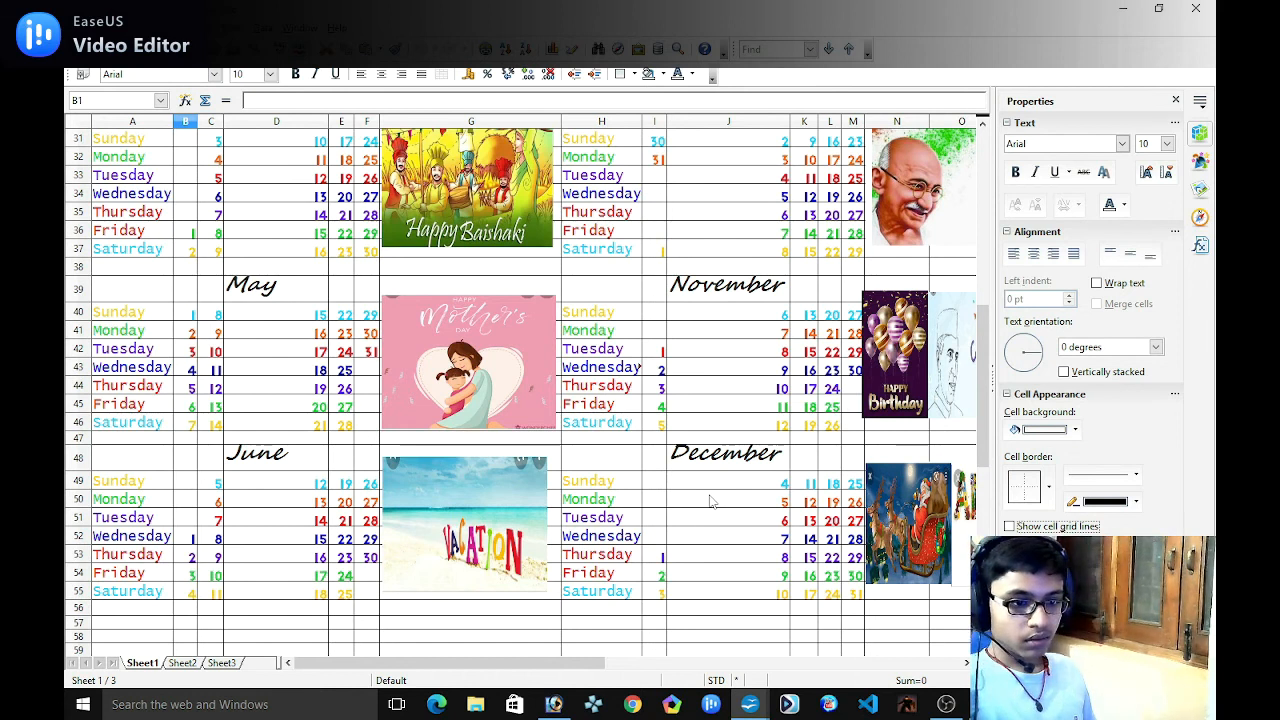
{"action": "left_click", "coordinate": [1135, 475]}
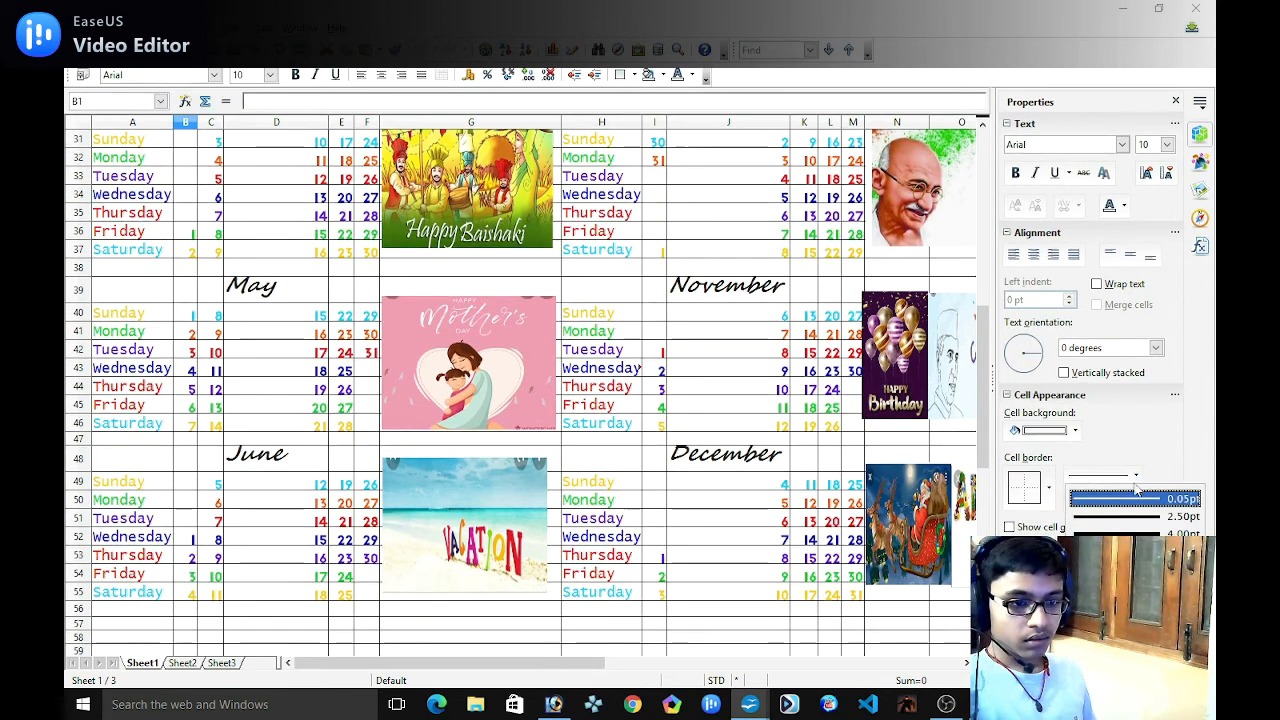
{"action": "left_click", "coordinate": [1135, 498]}
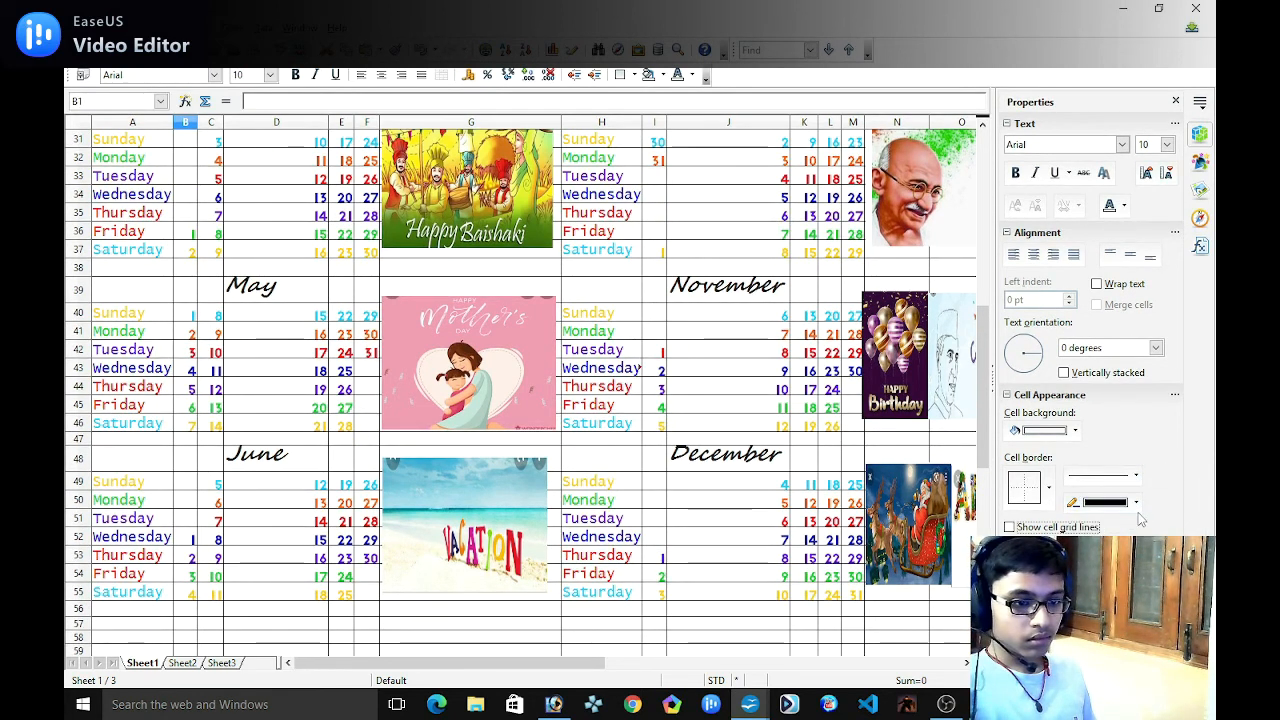
{"action": "left_click", "coordinate": [1136, 503]}
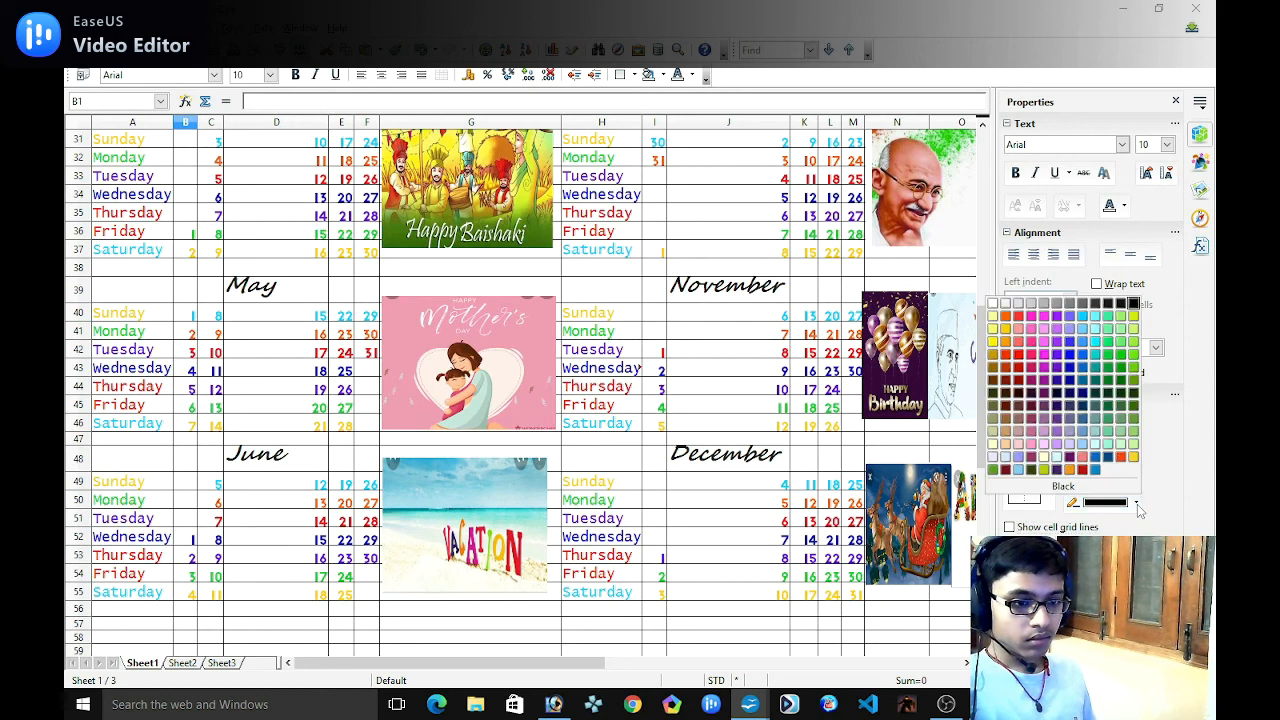
{"action": "left_click", "coordinate": [994, 304]}
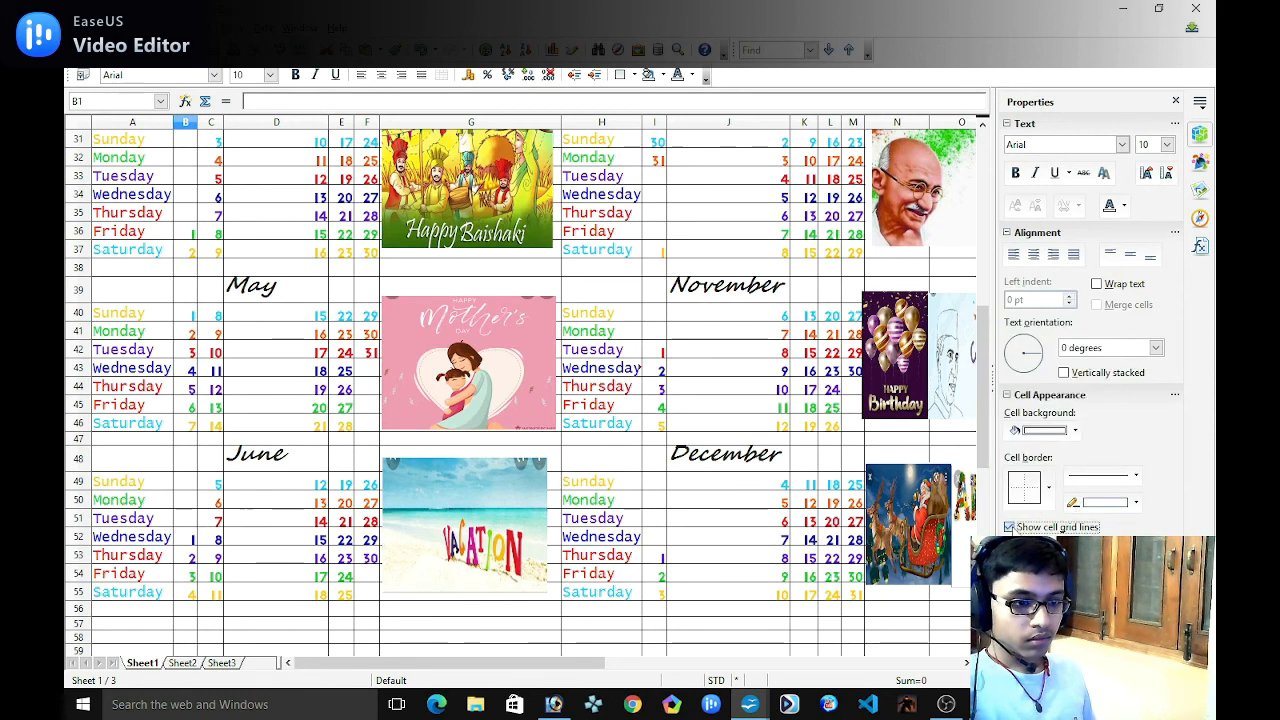
{"action": "left_click", "coordinate": [1048, 489]}
{"action": "left_click", "coordinate": [1019, 526]}
{"action": "left_click", "coordinate": [1060, 527]}
Remove the cell borders from the entire calendar sheet and hide the cell grid lines.
{"action": "scroll", "coordinate": [519, 456], "scroll_direction": "up", "scroll_amount": 10}
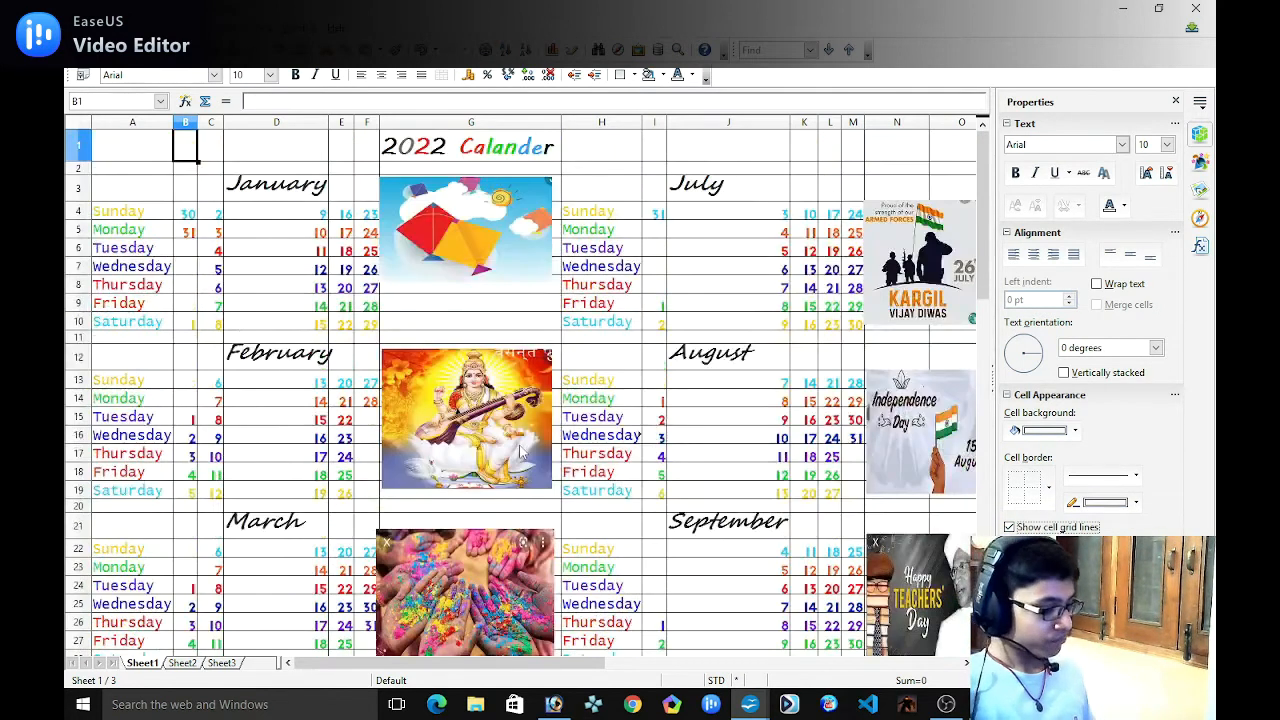
{"action": "key", "text": "ctrl+a"}
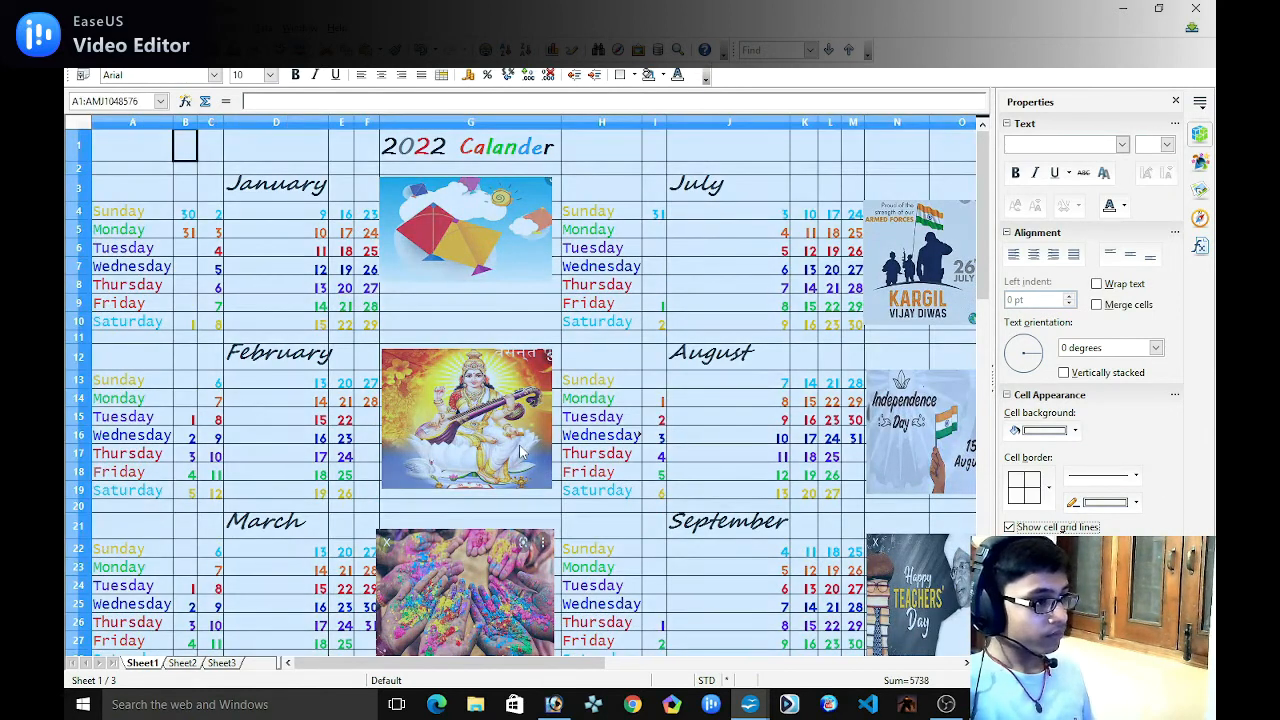
{"action": "left_click", "coordinate": [1048, 488]}
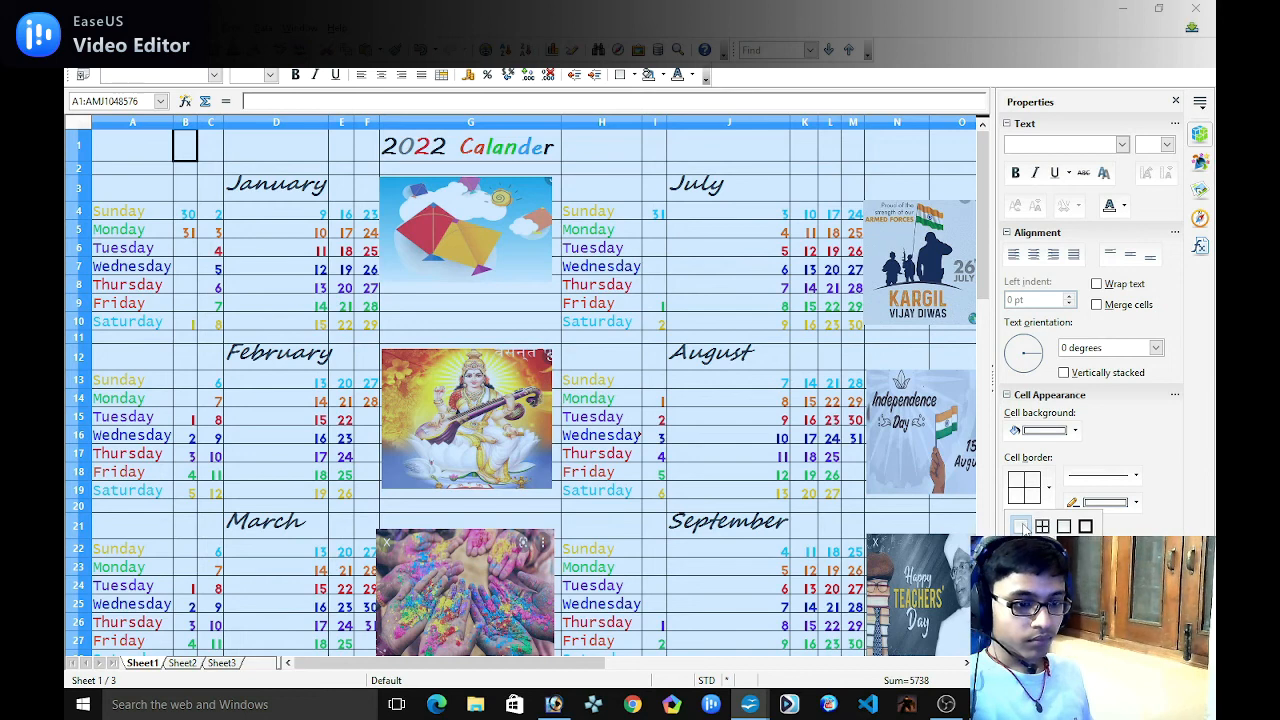
{"action": "left_click", "coordinate": [1020, 526]}
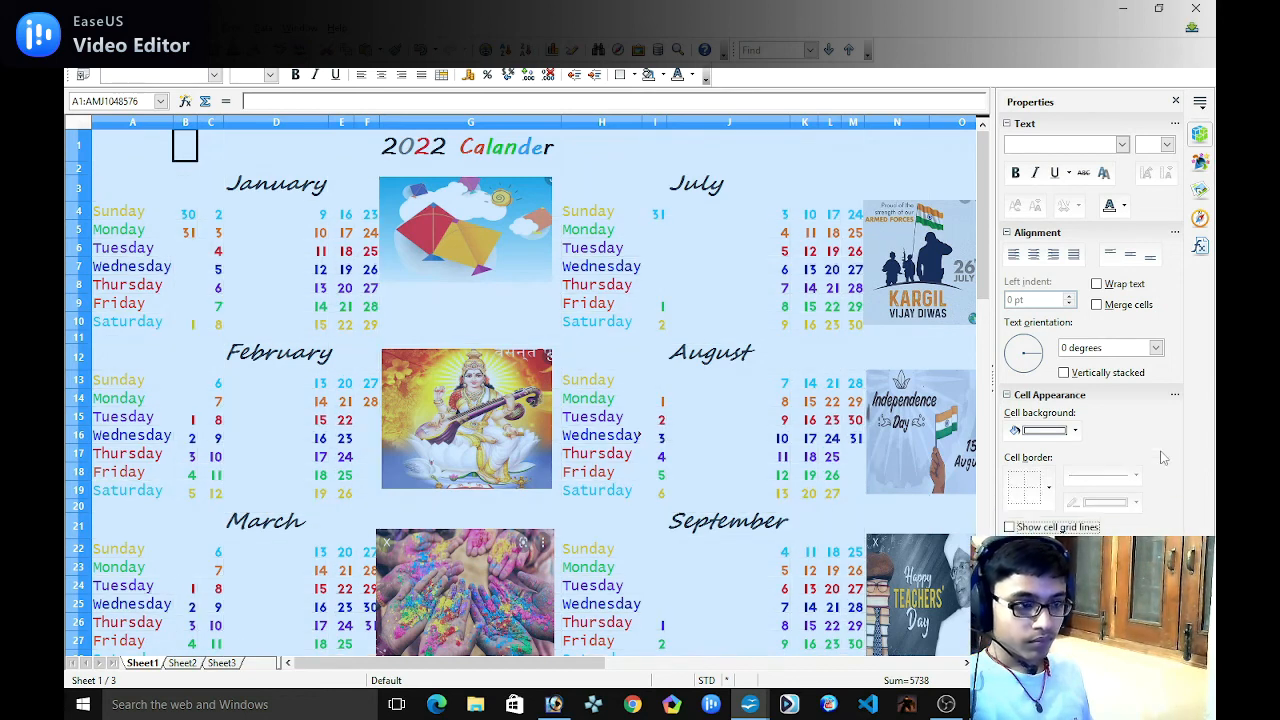
{"action": "left_click", "coordinate": [582, 143]}
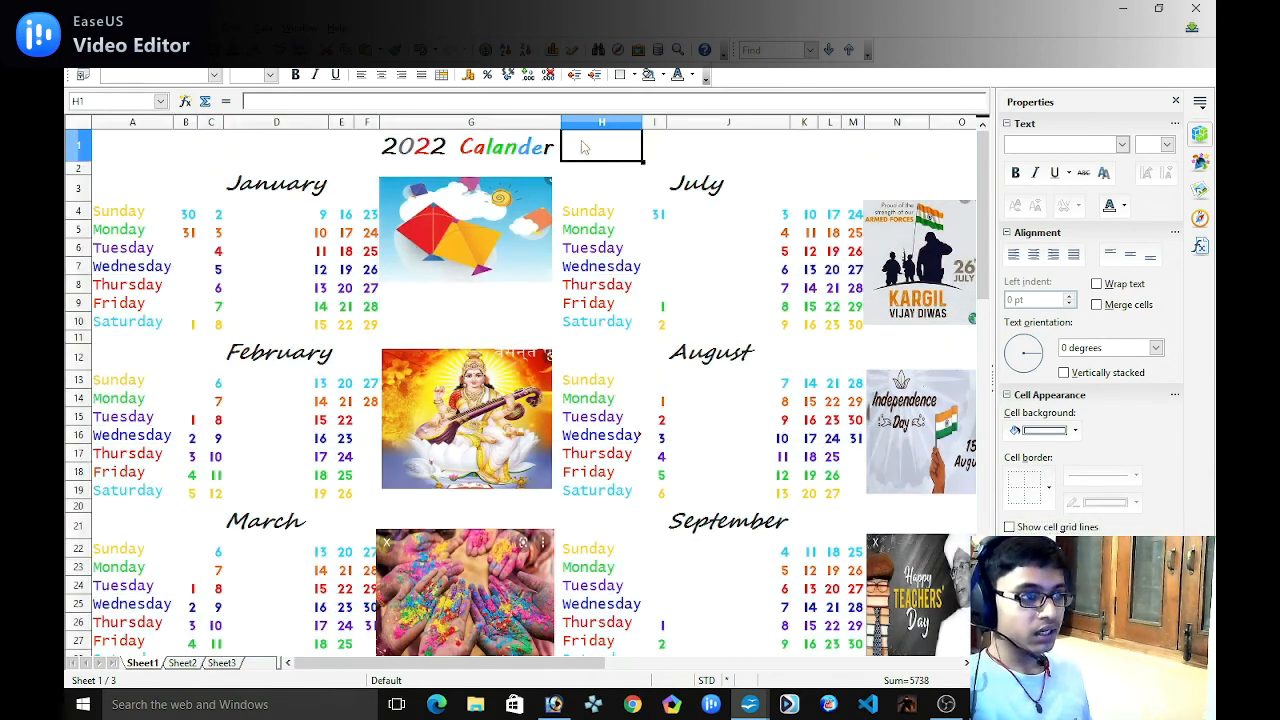
Look through the borderless calendar from January and July down to June and December.
{"action": "scroll", "coordinate": [723, 374], "scroll_direction": "down", "scroll_amount": 10}
{"action": "scroll", "coordinate": [723, 376], "scroll_direction": "down", "scroll_amount": 5}
{"action": "scroll", "coordinate": [723, 376], "scroll_direction": "up", "scroll_amount": 14}
{"action": "scroll", "coordinate": [729, 380], "scroll_direction": "up", "scroll_amount": 1}
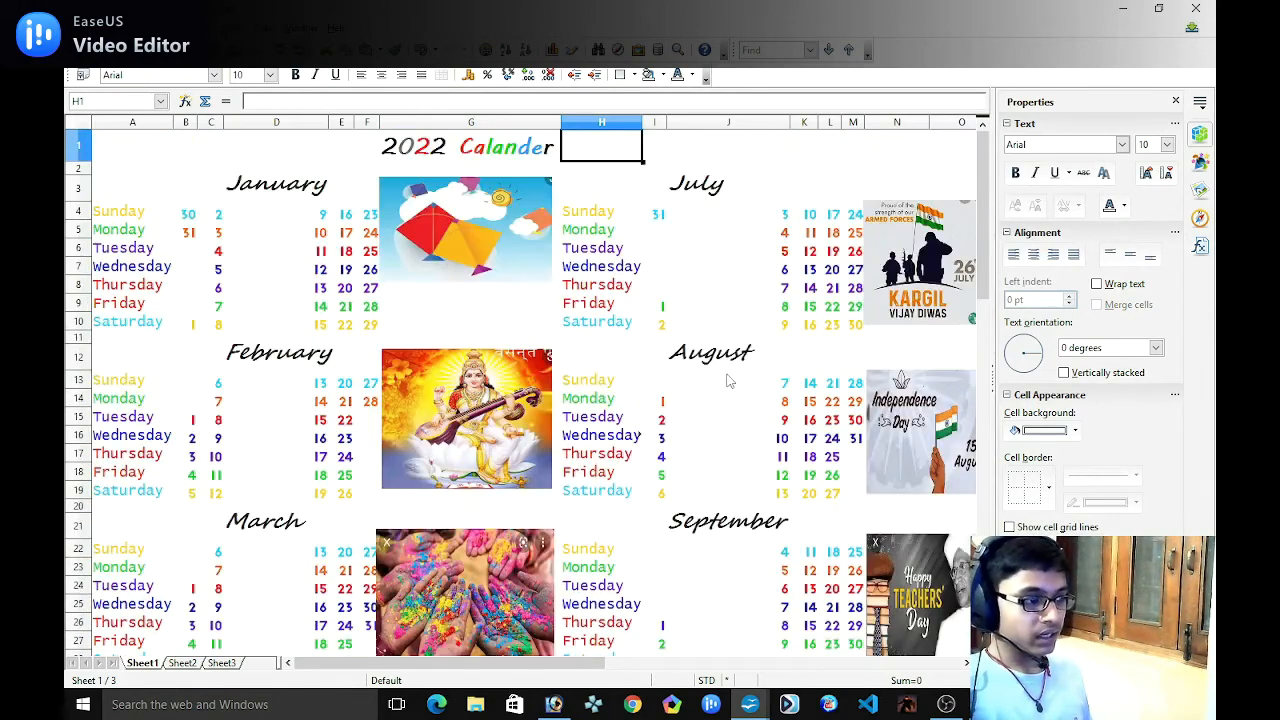
{"action": "scroll", "coordinate": [729, 380], "scroll_direction": "down", "scroll_amount": 15}
{"action": "scroll", "coordinate": [729, 380], "scroll_direction": "up", "scroll_amount": 6}
{"action": "scroll", "coordinate": [729, 380], "scroll_direction": "up", "scroll_amount": 9}
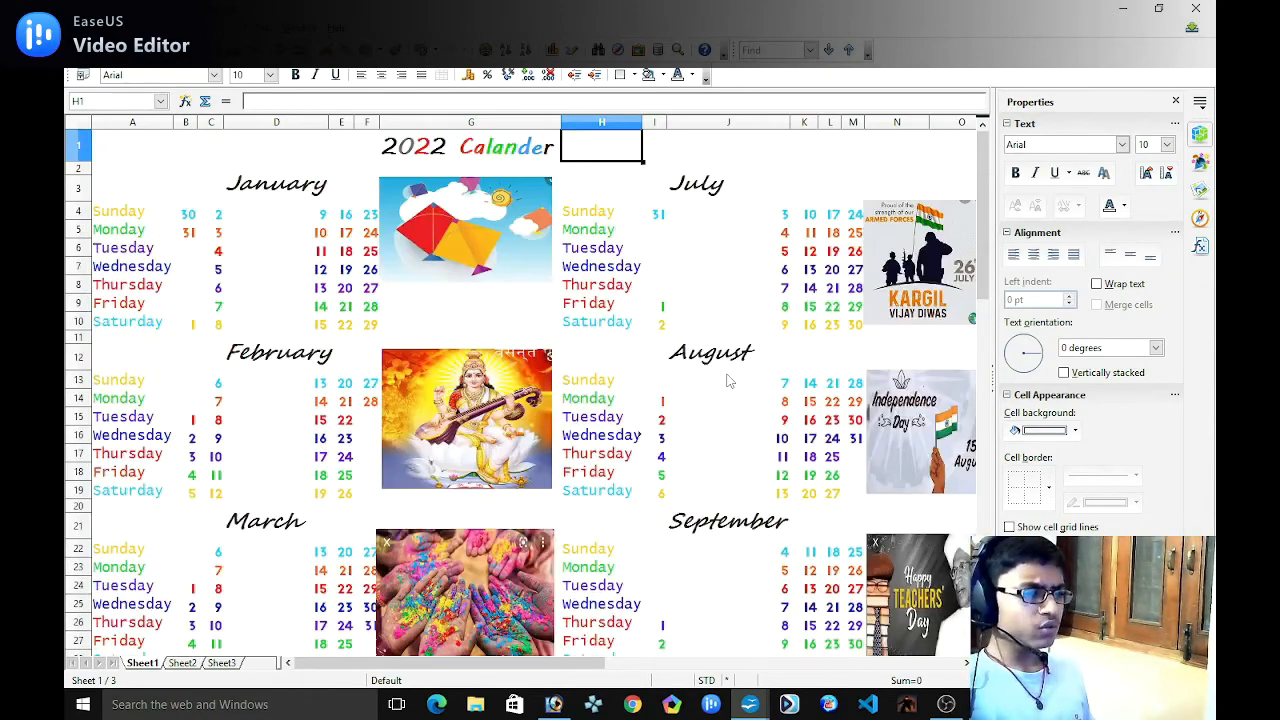
{"action": "scroll", "coordinate": [729, 380], "scroll_direction": "down", "scroll_amount": 13}
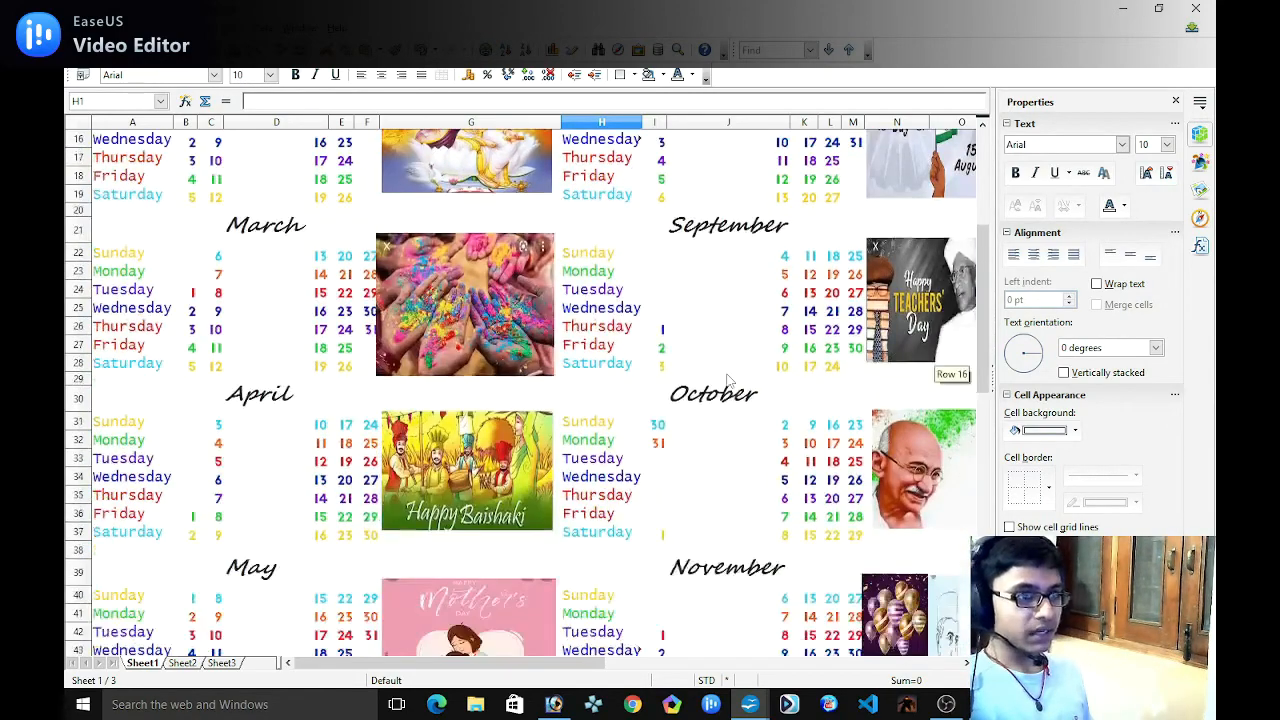
{"action": "scroll", "coordinate": [729, 380], "scroll_direction": "up", "scroll_amount": 2}
{"action": "scroll", "coordinate": [729, 380], "scroll_direction": "up", "scroll_amount": 8}
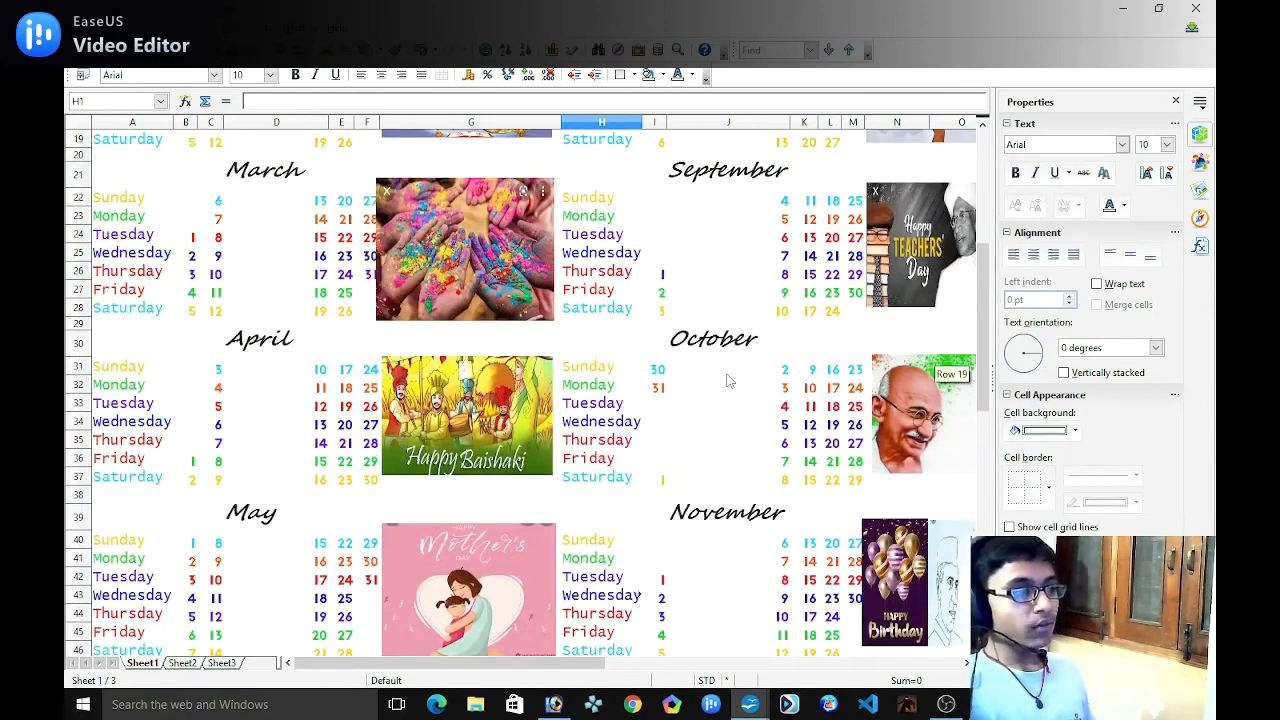
{"action": "scroll", "coordinate": [729, 380], "scroll_direction": "down", "scroll_amount": 5}
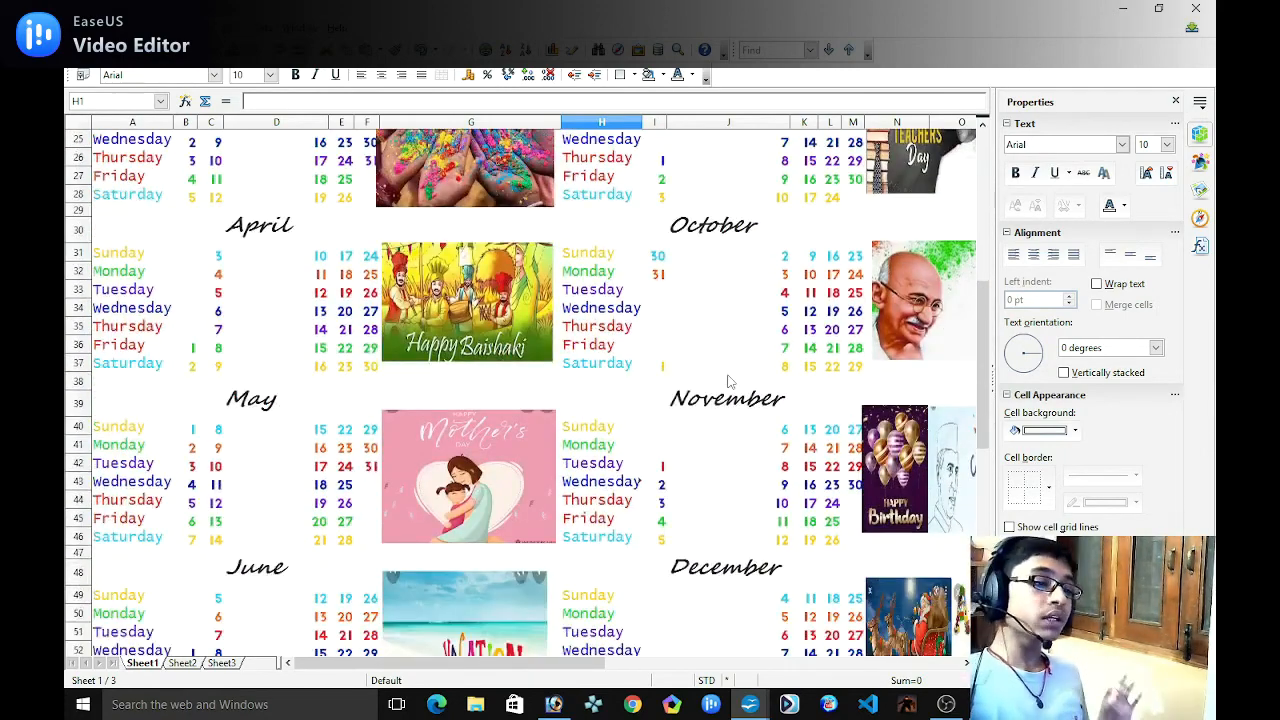
{"action": "scroll", "coordinate": [729, 380], "scroll_direction": "up", "scroll_amount": 8}
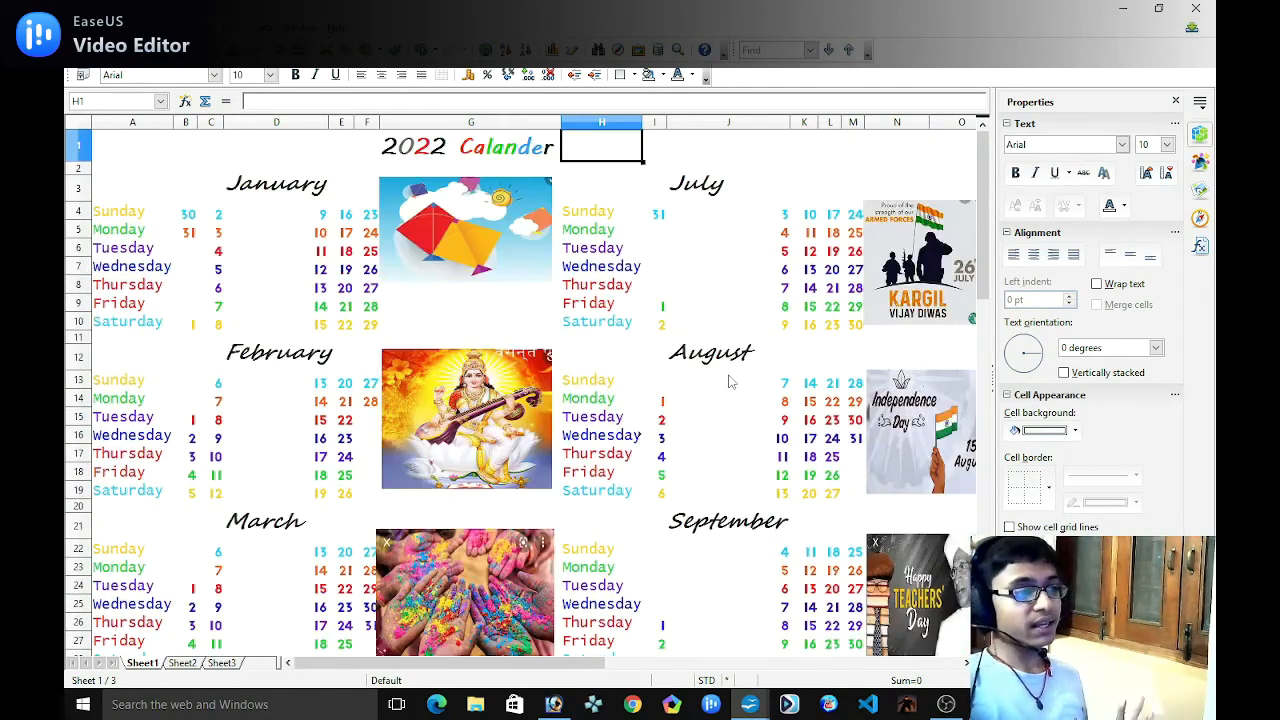
Examine the 2022 calendar title, the July weekday names and the remaining months with their pictures.
{"action": "left_click", "coordinate": [431, 157]}
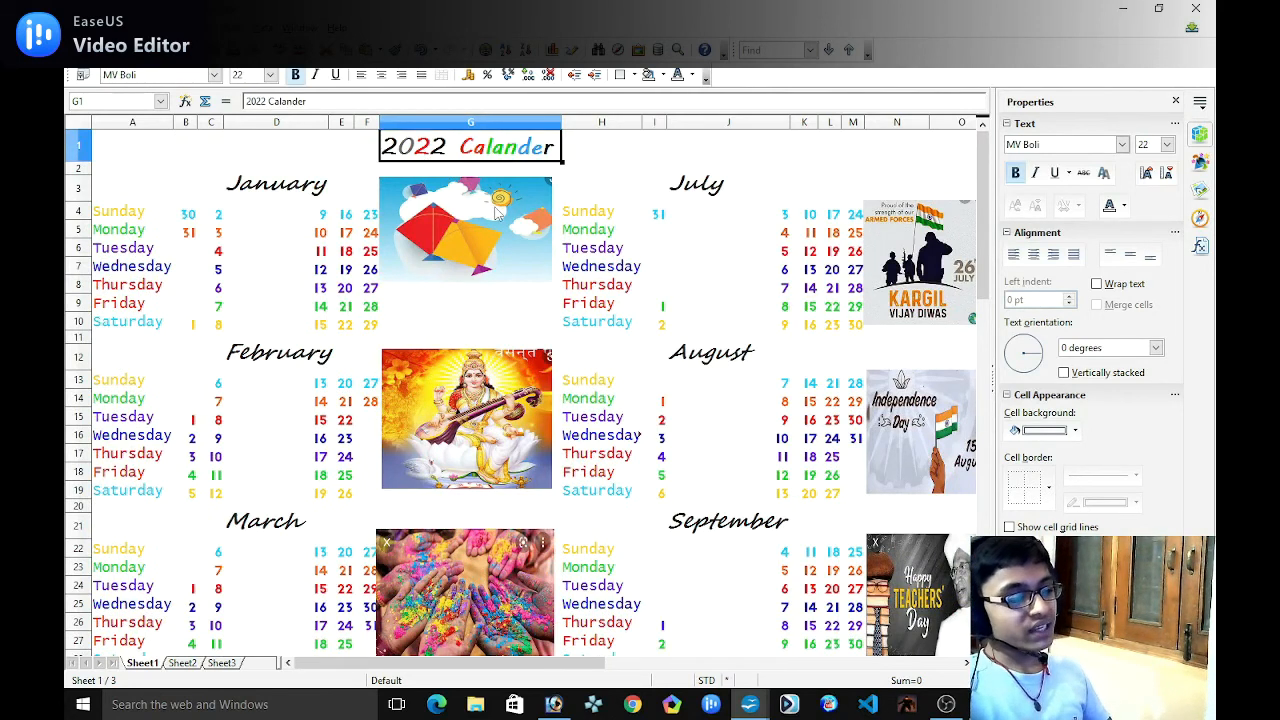
{"action": "left_click", "coordinate": [640, 193]}
{"action": "left_click", "coordinate": [630, 232]}
{"action": "left_click", "coordinate": [627, 270]}
{"action": "left_click", "coordinate": [618, 212]}
{"action": "left_click", "coordinate": [625, 238]}
{"action": "left_click", "coordinate": [618, 214]}
{"action": "left_click", "coordinate": [615, 236]}
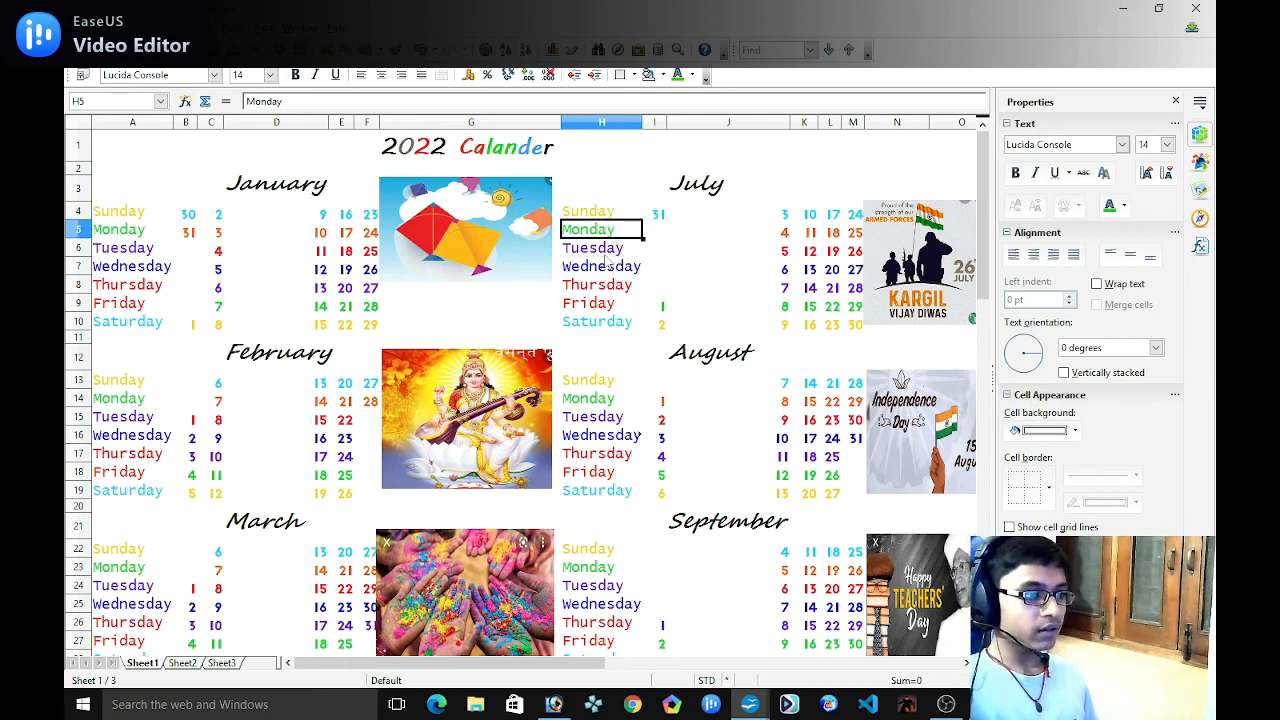
{"action": "left_click", "coordinate": [606, 253]}
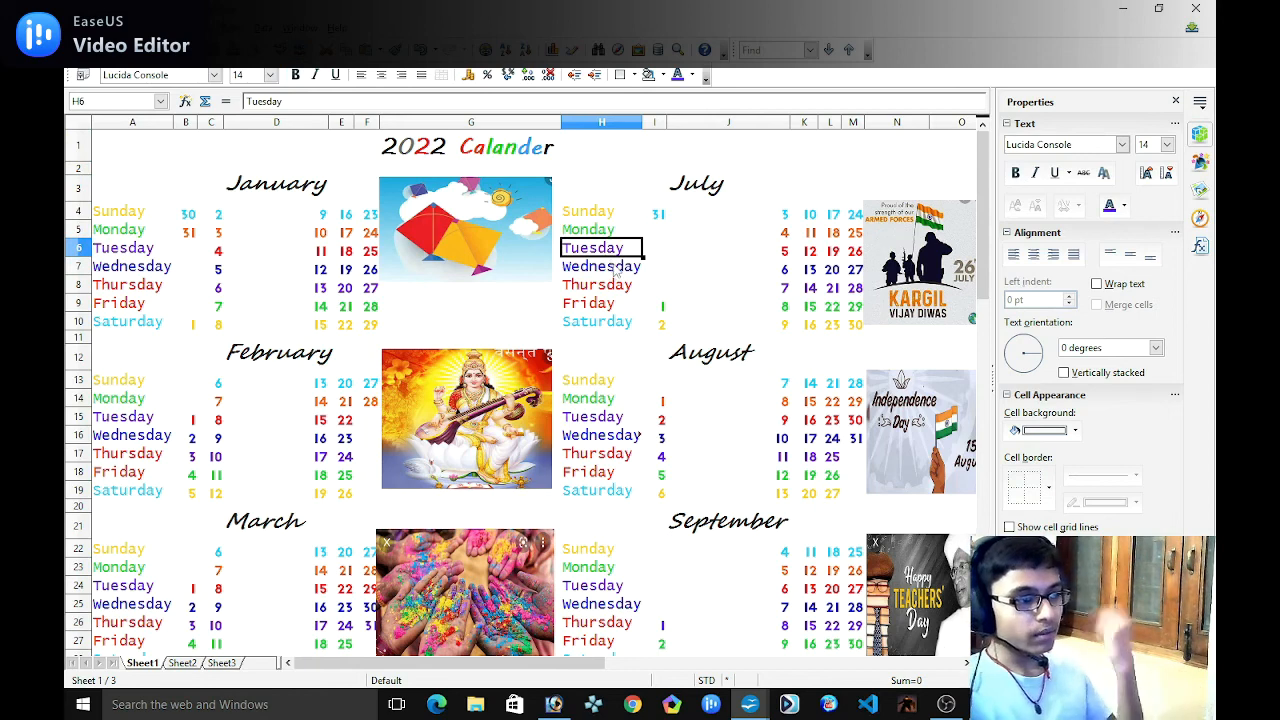
{"action": "left_click", "coordinate": [615, 213]}
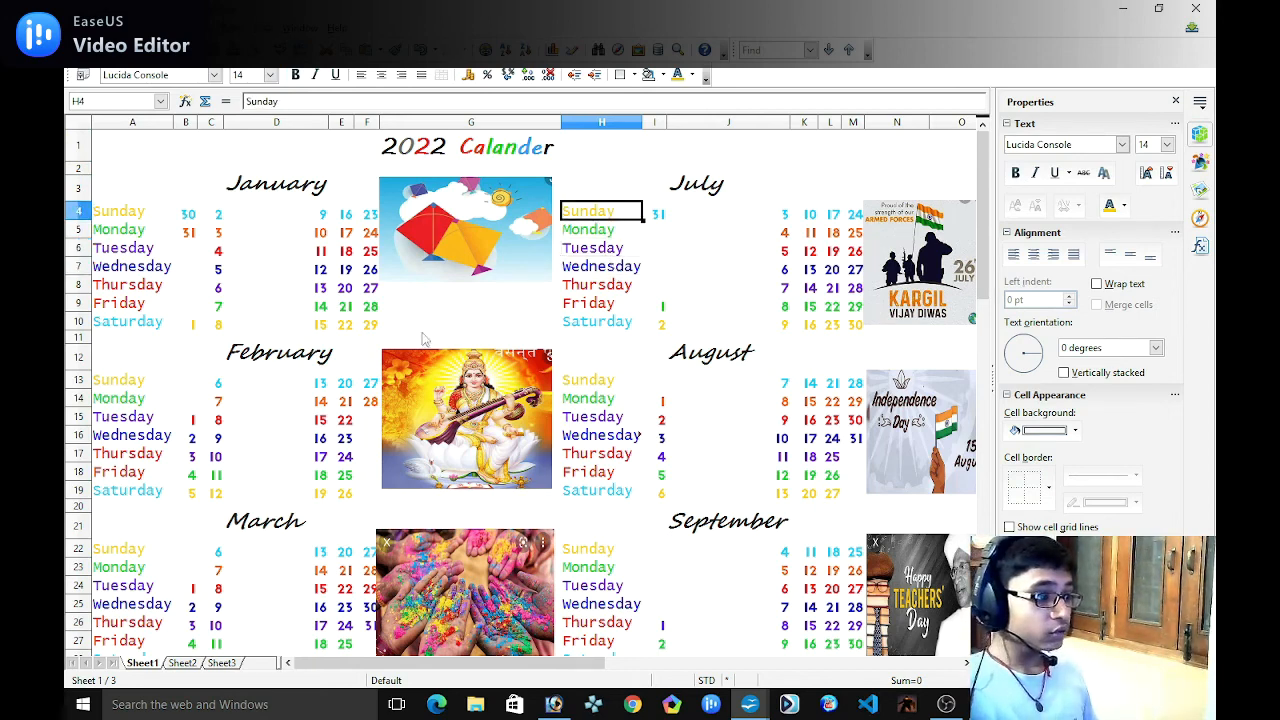
{"action": "scroll", "coordinate": [424, 338], "scroll_direction": "down", "scroll_amount": 11}
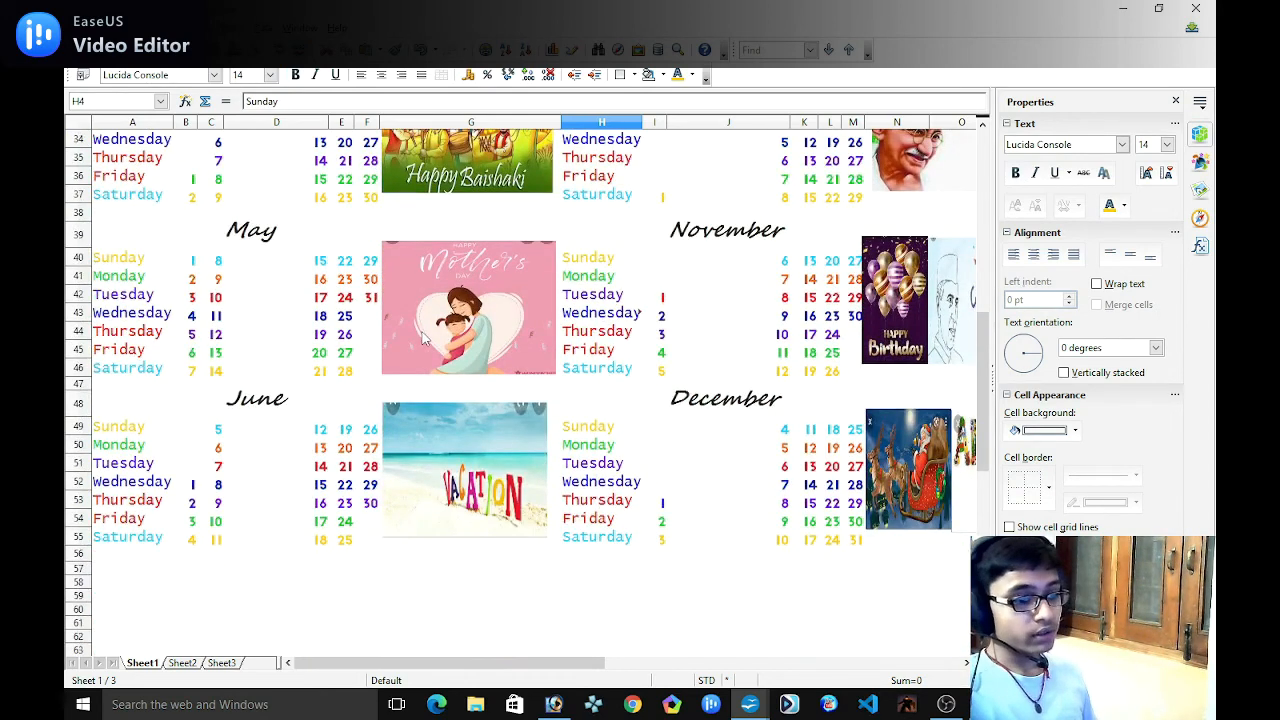
{"action": "scroll", "coordinate": [424, 338], "scroll_direction": "up", "scroll_amount": 11}
{"action": "scroll", "coordinate": [424, 338], "scroll_direction": "down", "scroll_amount": 12}
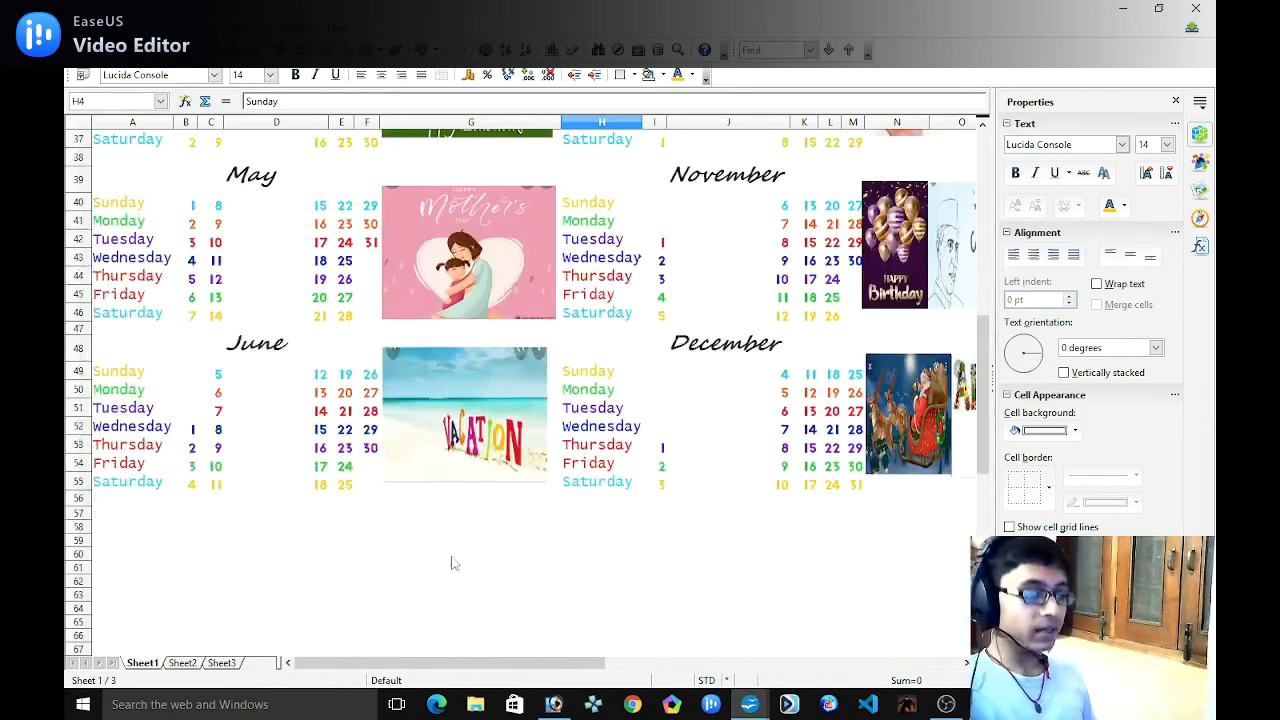
{"action": "left_click_drag", "start_coordinate": [478, 662], "coordinate": [535, 677]}
{"action": "scroll", "coordinate": [541, 577], "scroll_direction": "up", "scroll_amount": 5}
{"action": "scroll", "coordinate": [541, 577], "scroll_direction": "up", "scroll_amount": 7}
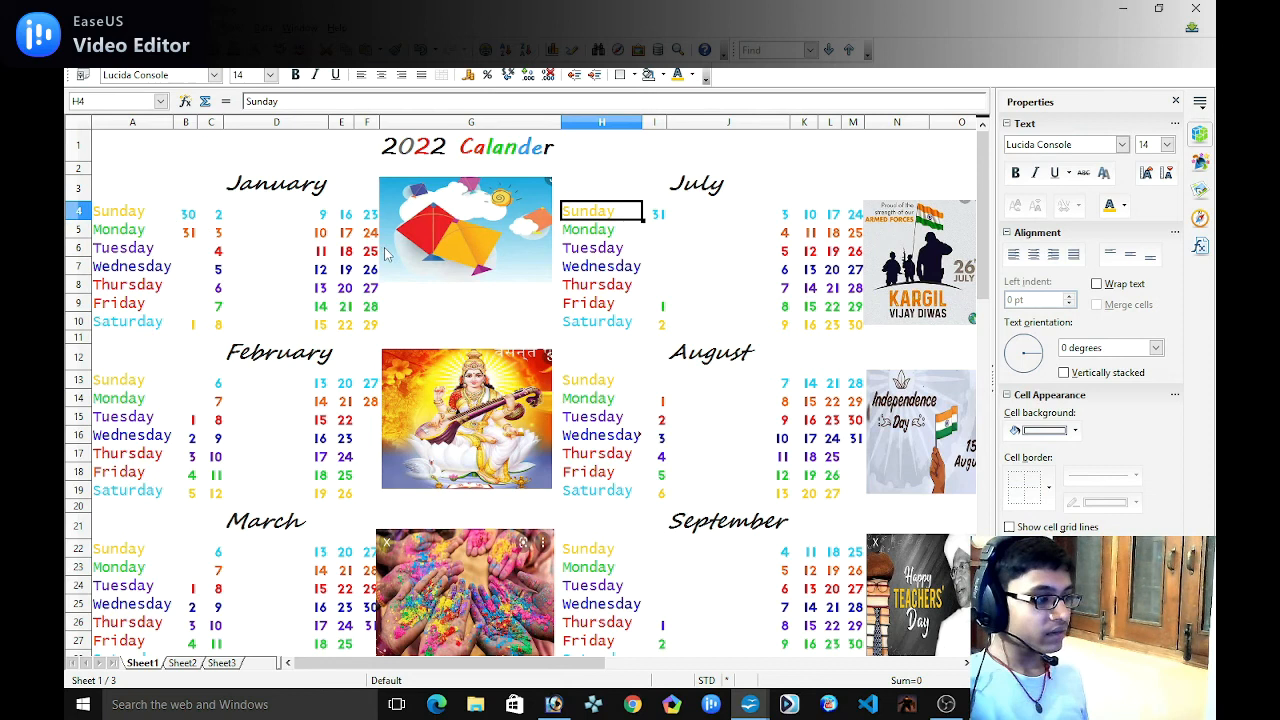
Center the weekday names and dates of January and February horizontally in their cells.
{"action": "left_click", "coordinate": [108, 188]}
{"action": "left_click_drag", "start_coordinate": [120, 212], "coordinate": [366, 337]}
{"action": "key", "text": "ctrl+e"}
{"action": "left_click", "coordinate": [654, 252]}
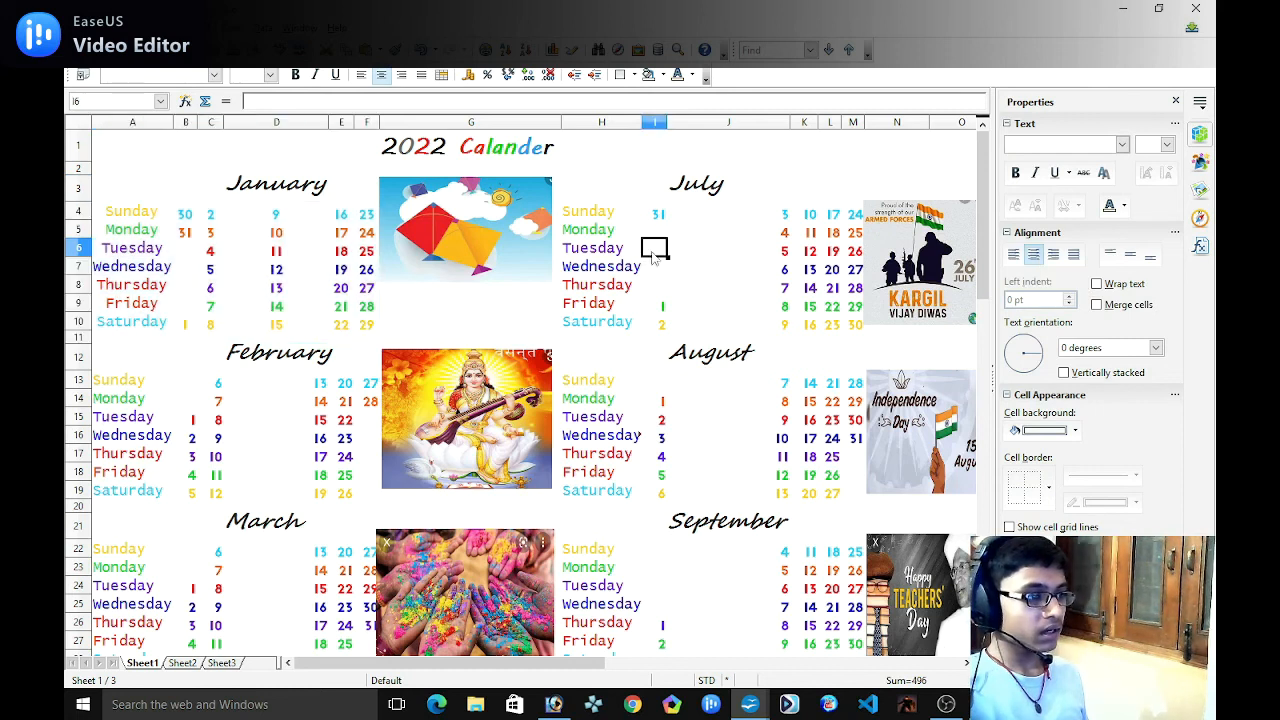
{"action": "left_click", "coordinate": [130, 362]}
{"action": "left_click_drag", "start_coordinate": [145, 380], "coordinate": [366, 490]}
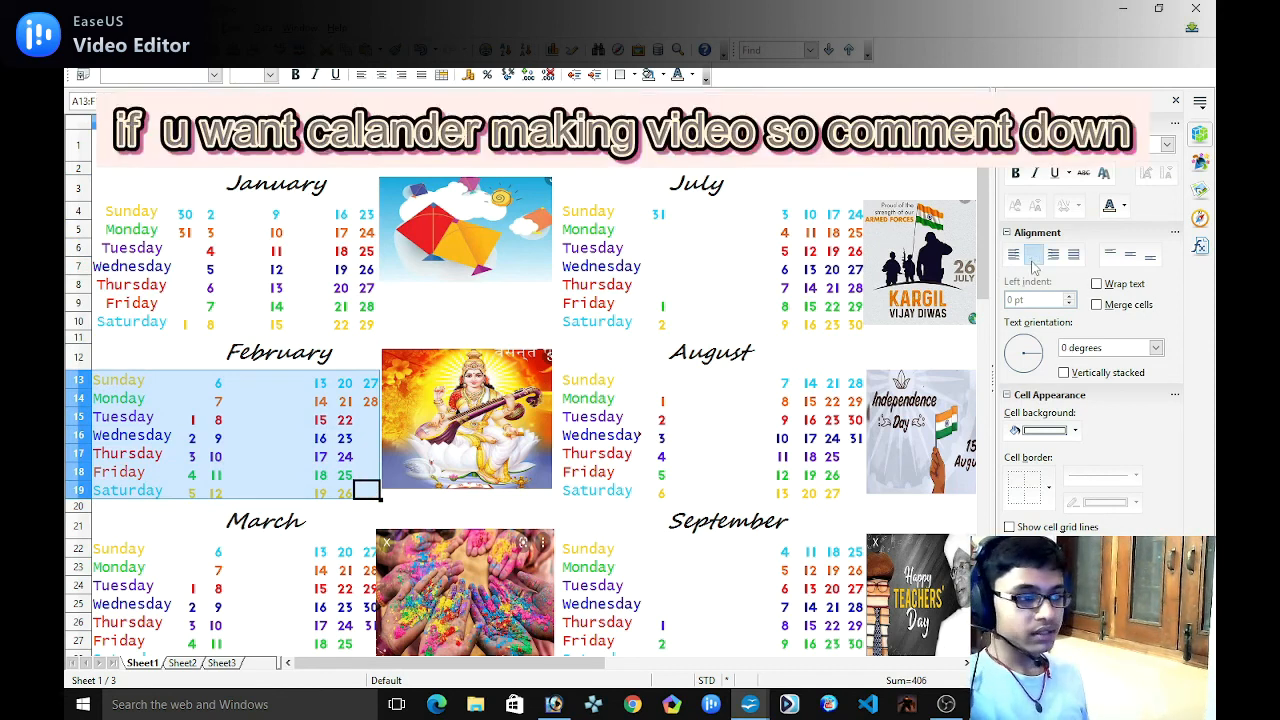
{"action": "left_click", "coordinate": [714, 414]}
Center the weekday names and dates of March and April horizontally in columns A to F.
{"action": "scroll", "coordinate": [716, 414], "scroll_direction": "down", "scroll_amount": 4}
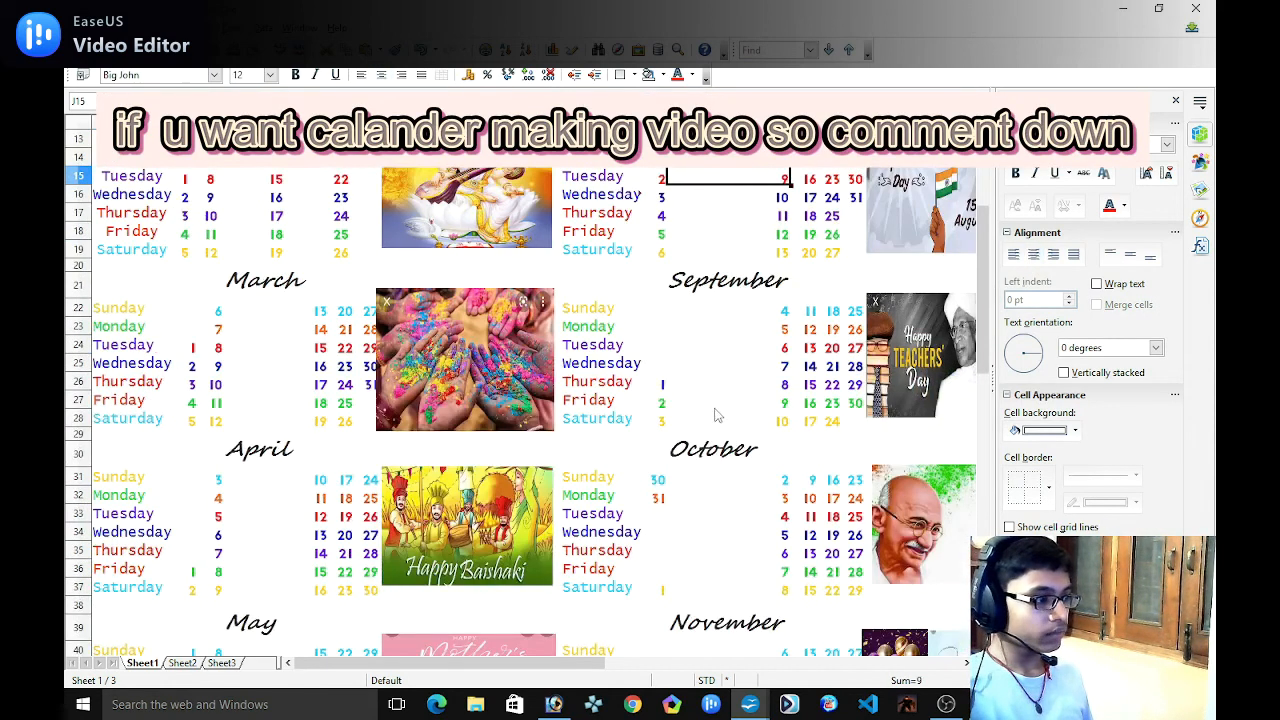
{"action": "left_click_drag", "start_coordinate": [116, 314], "coordinate": [370, 433]}
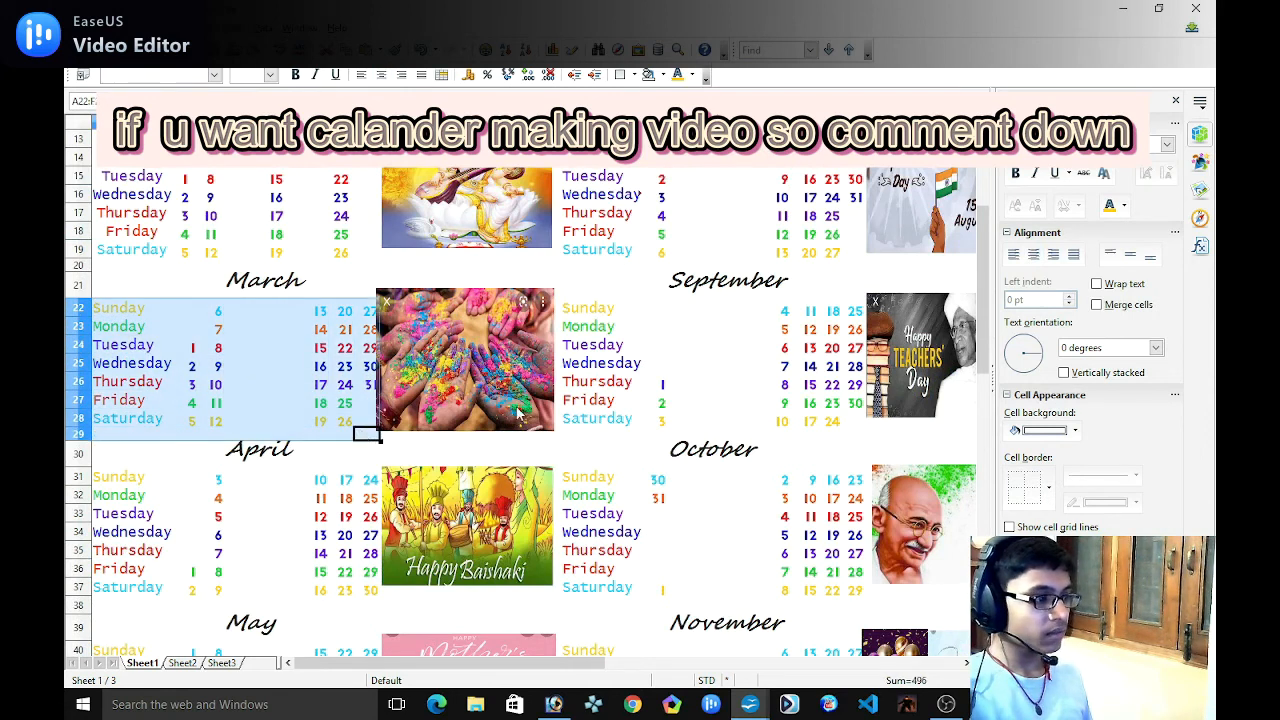
{"action": "left_click", "coordinate": [1035, 255]}
{"action": "left_click", "coordinate": [312, 481]}
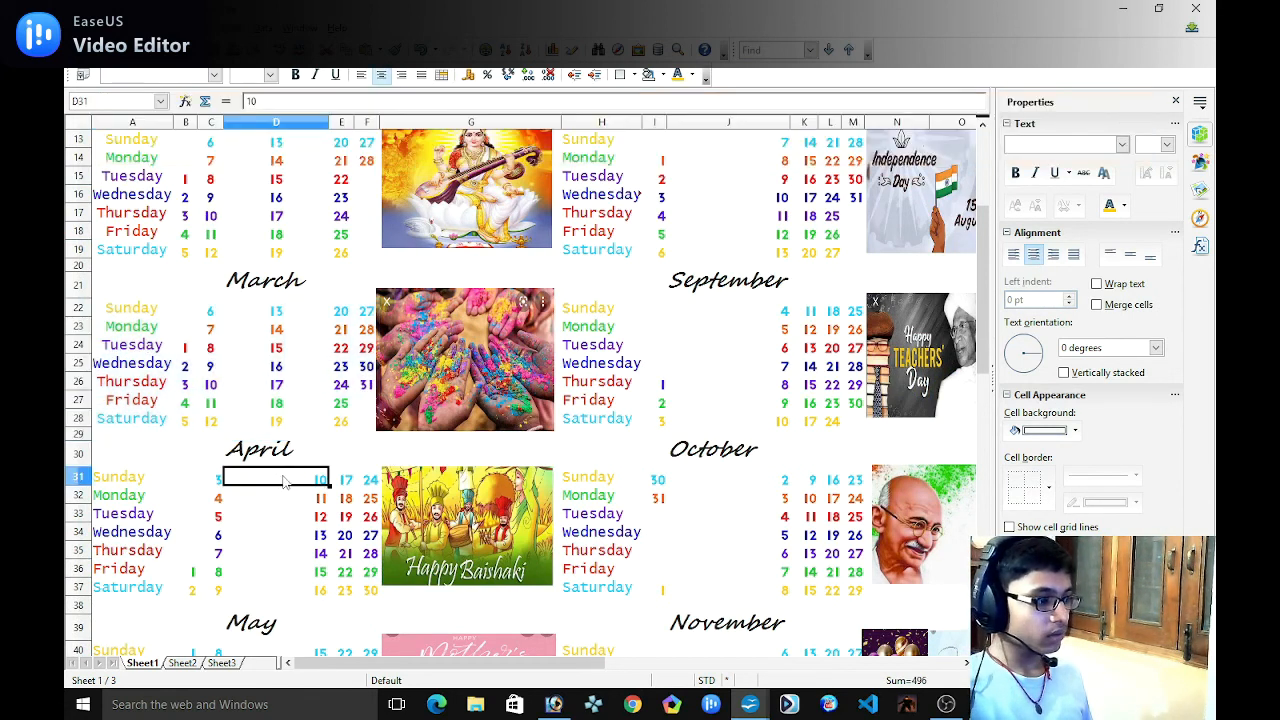
{"action": "left_click_drag", "start_coordinate": [106, 480], "coordinate": [360, 596]}
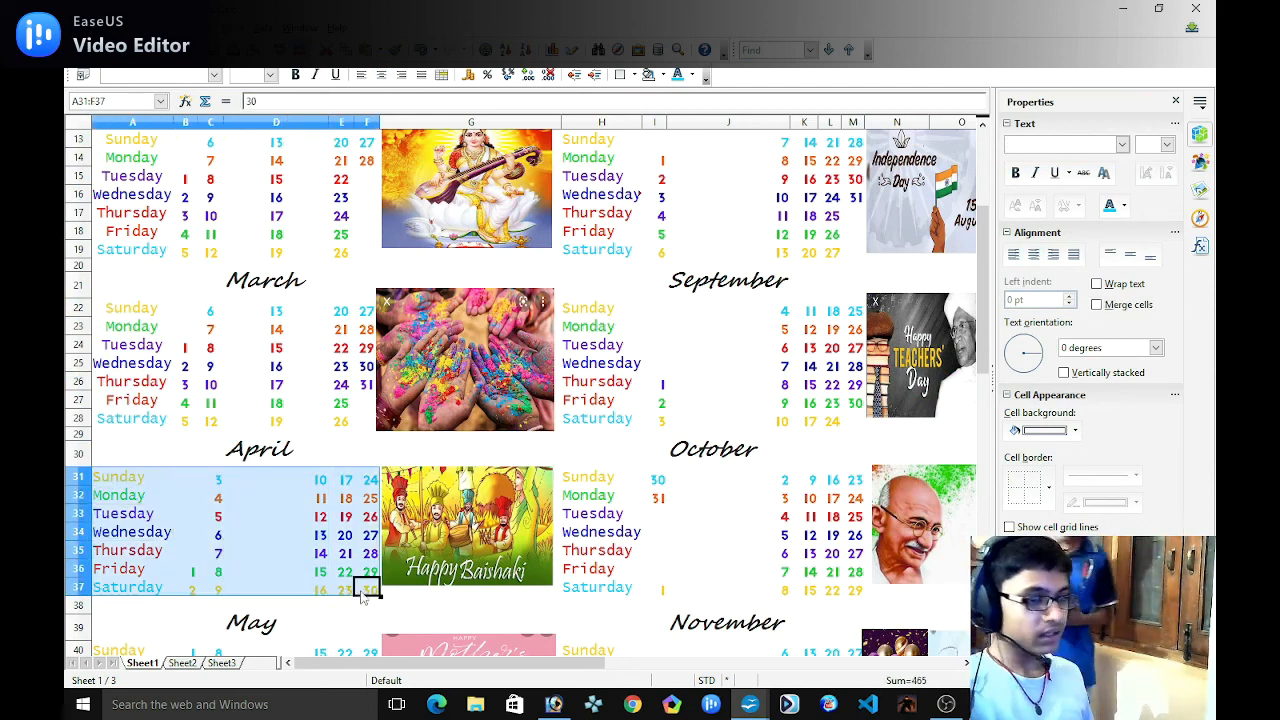
{"action": "left_click", "coordinate": [1035, 255]}
Center the weekday names and dates of May horizontally in A40:F46.
{"action": "scroll", "coordinate": [730, 368], "scroll_direction": "down", "scroll_amount": 2}
{"action": "scroll", "coordinate": [730, 368], "scroll_direction": "down", "scroll_amount": 6}
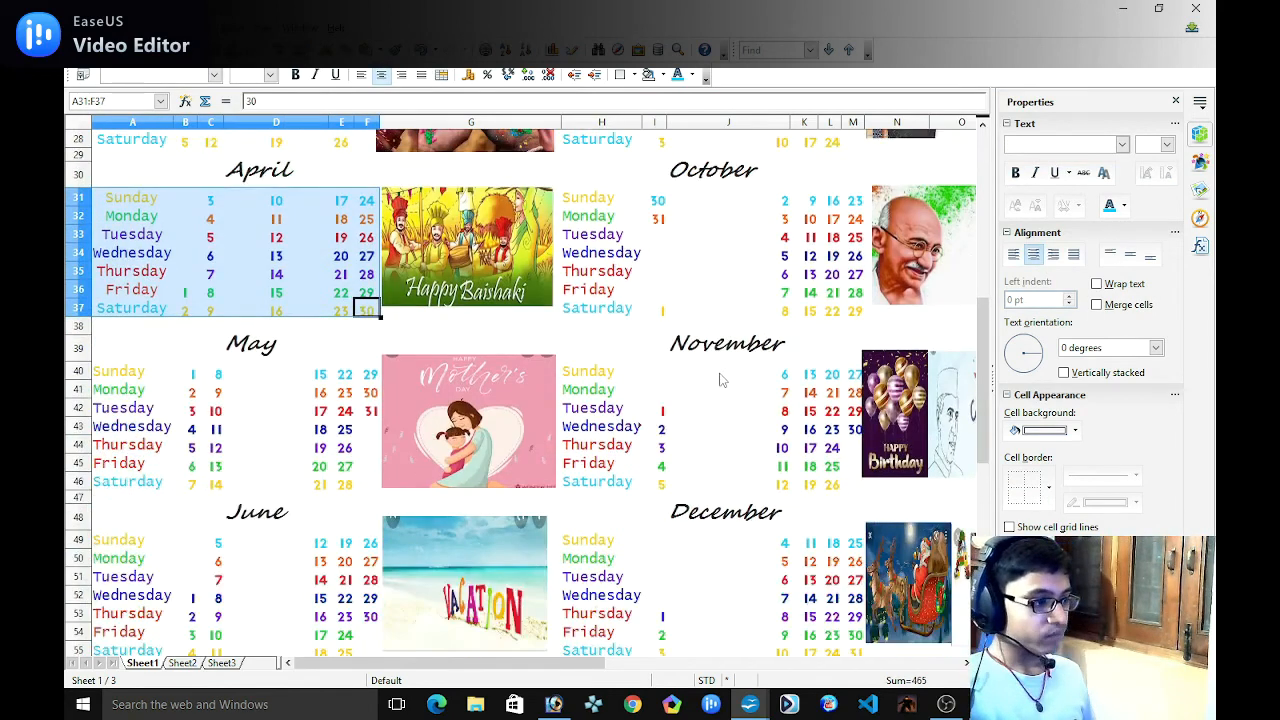
{"action": "left_click_drag", "start_coordinate": [130, 260], "coordinate": [388, 375]}
{"action": "left_click", "coordinate": [310, 340]}
{"action": "left_click_drag", "start_coordinate": [120, 258], "coordinate": [365, 373]}
{"action": "left_click", "coordinate": [1036, 255]}
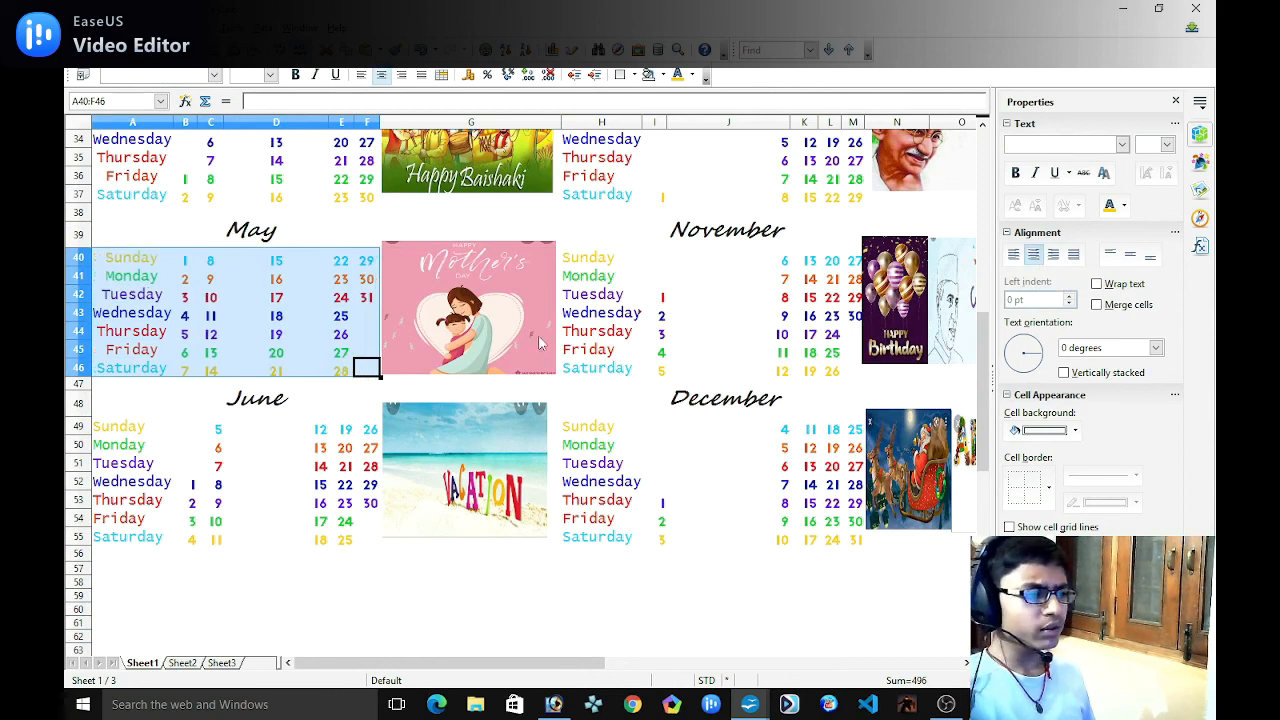
Center the weekday names and dates of June horizontally in A49:F55.
{"action": "left_click", "coordinate": [140, 428]}
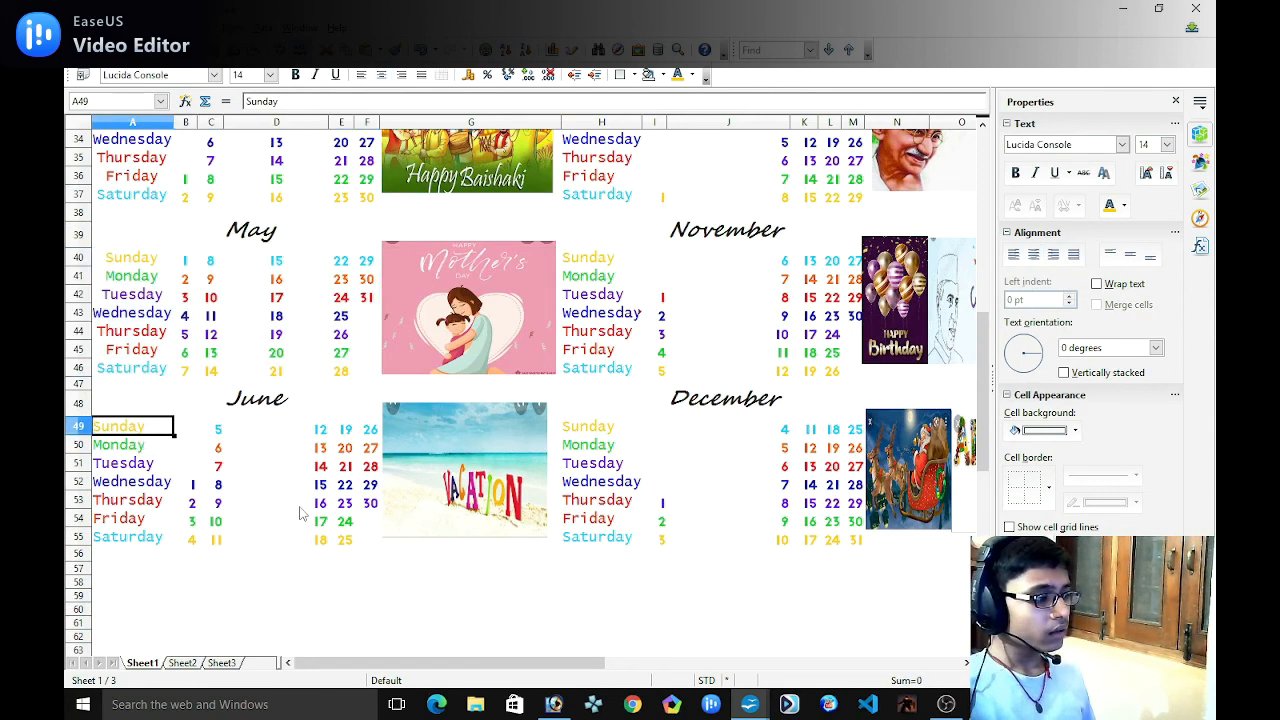
{"action": "double_click", "coordinate": [129, 426]}
{"action": "left_click", "coordinate": [160, 502]}
{"action": "left_click", "coordinate": [157, 428]}
{"action": "left_click_drag", "start_coordinate": [157, 432], "coordinate": [366, 537]}
{"action": "left_click", "coordinate": [1035, 256]}
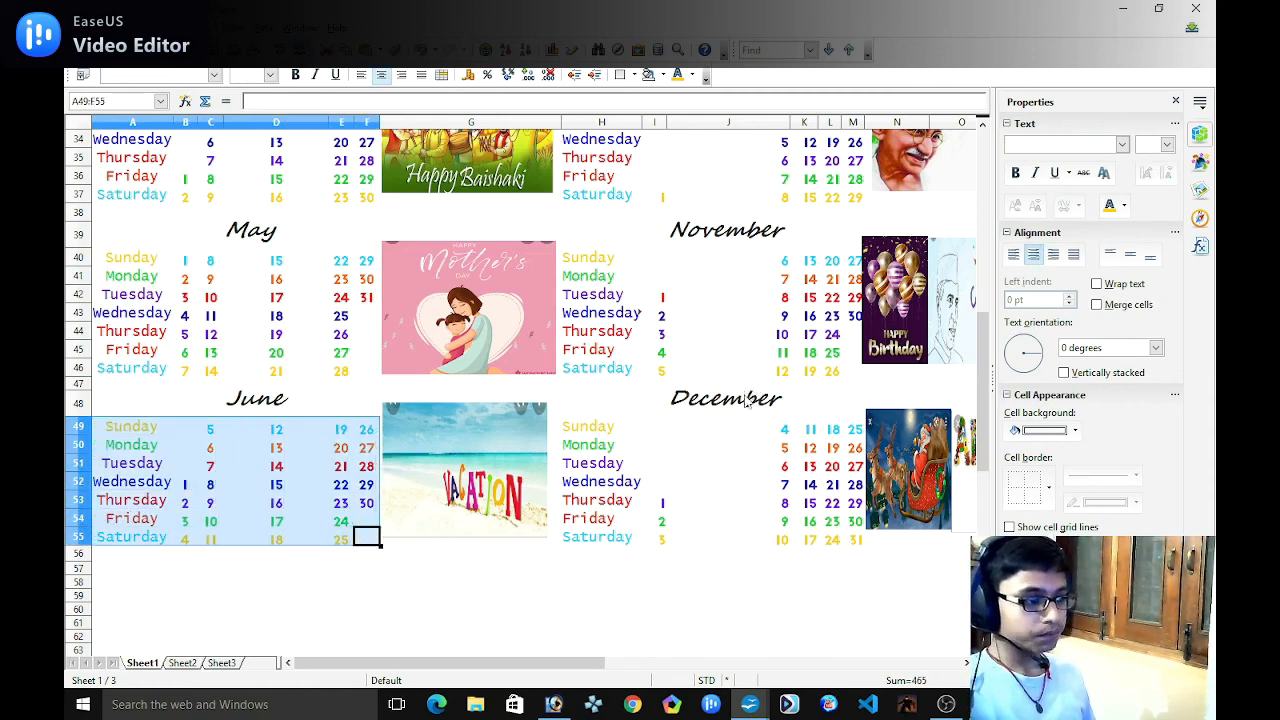
Center the weekday names and dates of July and August horizontally in columns H to M.
{"action": "scroll", "coordinate": [744, 405], "scroll_direction": "up", "scroll_amount": 11}
{"action": "left_click_drag", "start_coordinate": [580, 213], "coordinate": [860, 326]}
{"action": "left_click", "coordinate": [1034, 256]}
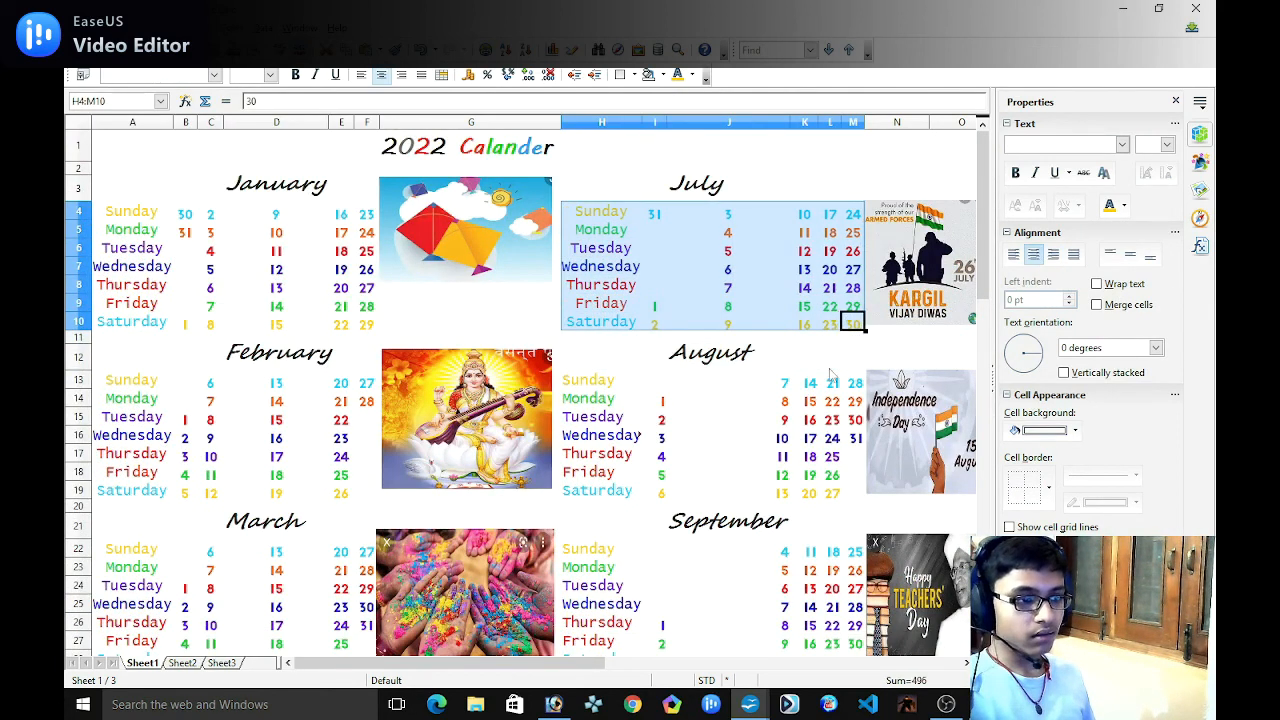
{"action": "scroll", "coordinate": [634, 246], "scroll_direction": "down", "scroll_amount": 3}
{"action": "left_click_drag", "start_coordinate": [592, 204], "coordinate": [845, 323]}
{"action": "left_click", "coordinate": [1036, 256]}
Center the weekday names and dates of September horizontally in H22:M28.
{"action": "left_click_drag", "start_coordinate": [612, 385], "coordinate": [856, 484]}
{"action": "left_click", "coordinate": [811, 379]}
{"action": "left_click", "coordinate": [586, 371]}
{"action": "left_click_drag", "start_coordinate": [592, 381], "coordinate": [852, 487]}
{"action": "left_click", "coordinate": [1034, 256]}
Center the weekday names and dates of October horizontally in H31:M37.
{"action": "scroll", "coordinate": [850, 455], "scroll_direction": "down", "scroll_amount": 4}
{"action": "left_click", "coordinate": [612, 312]}
{"action": "left_click_drag", "start_coordinate": [612, 315], "coordinate": [858, 425]}
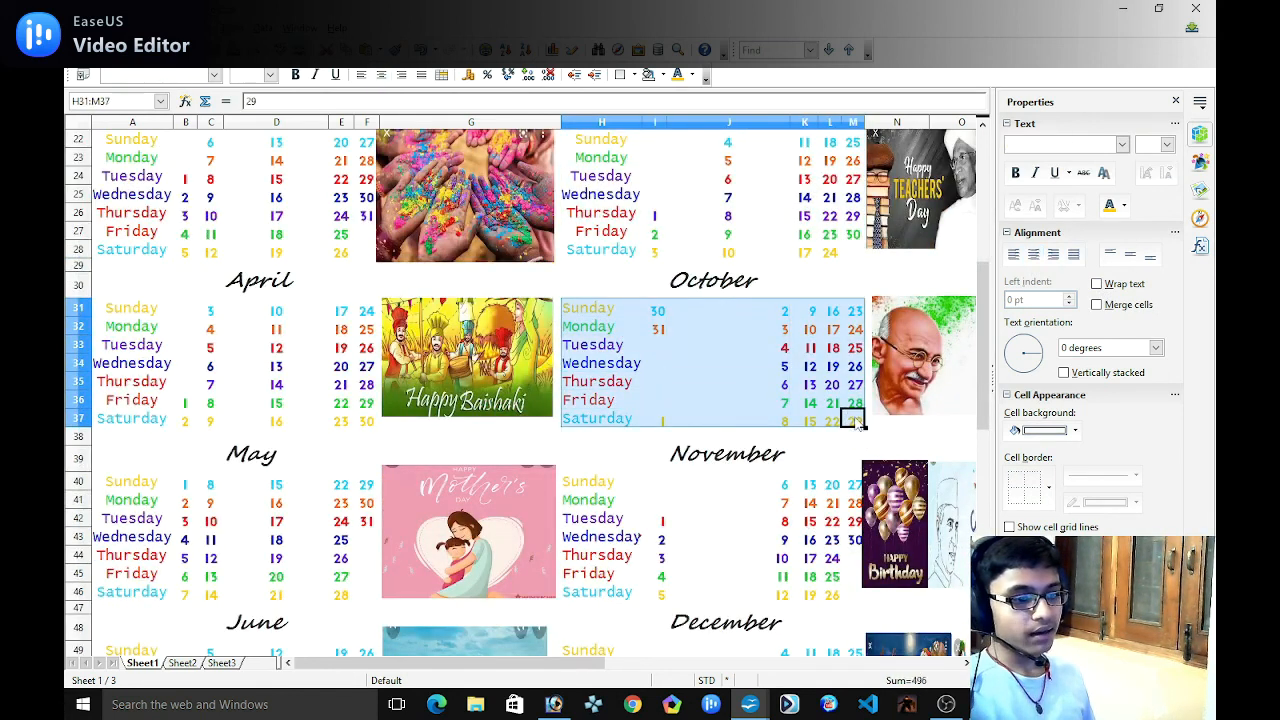
{"action": "left_click", "coordinate": [1036, 256]}
Center the weekday names and dates of November horizontally in H40:M46.
{"action": "scroll", "coordinate": [802, 348], "scroll_direction": "down", "scroll_amount": 3}
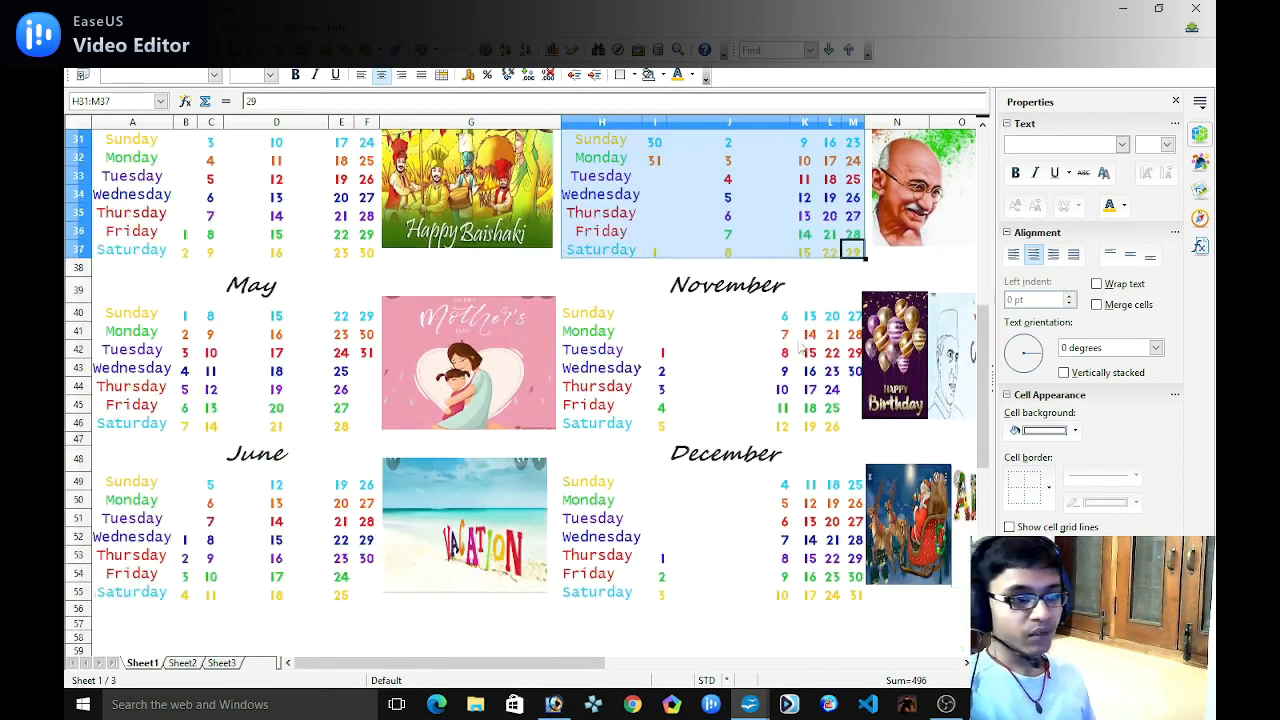
{"action": "left_click_drag", "start_coordinate": [576, 322], "coordinate": [858, 424]}
{"action": "left_click", "coordinate": [1035, 256]}
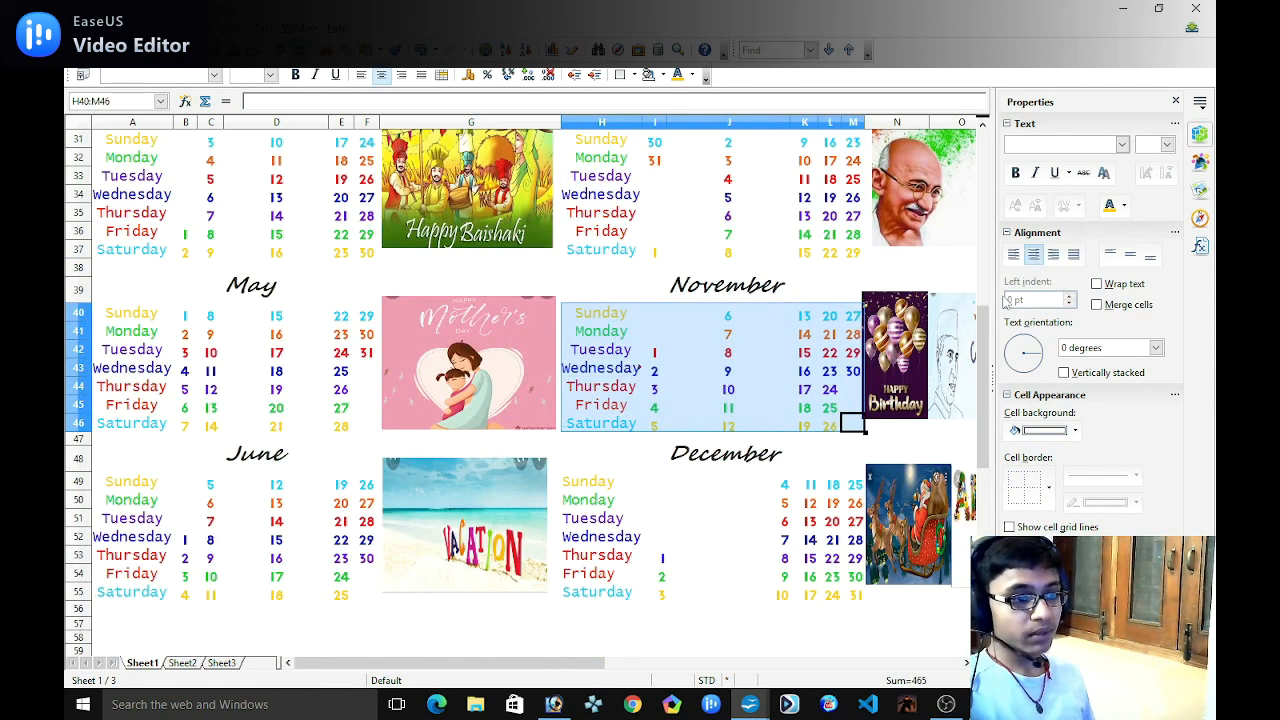
Center the weekday names and dates of December horizontally in H49:M55 and deselect the range.
{"action": "scroll", "coordinate": [808, 456], "scroll_direction": "down", "scroll_amount": 3}
{"action": "left_click_drag", "start_coordinate": [600, 310], "coordinate": [853, 422]}
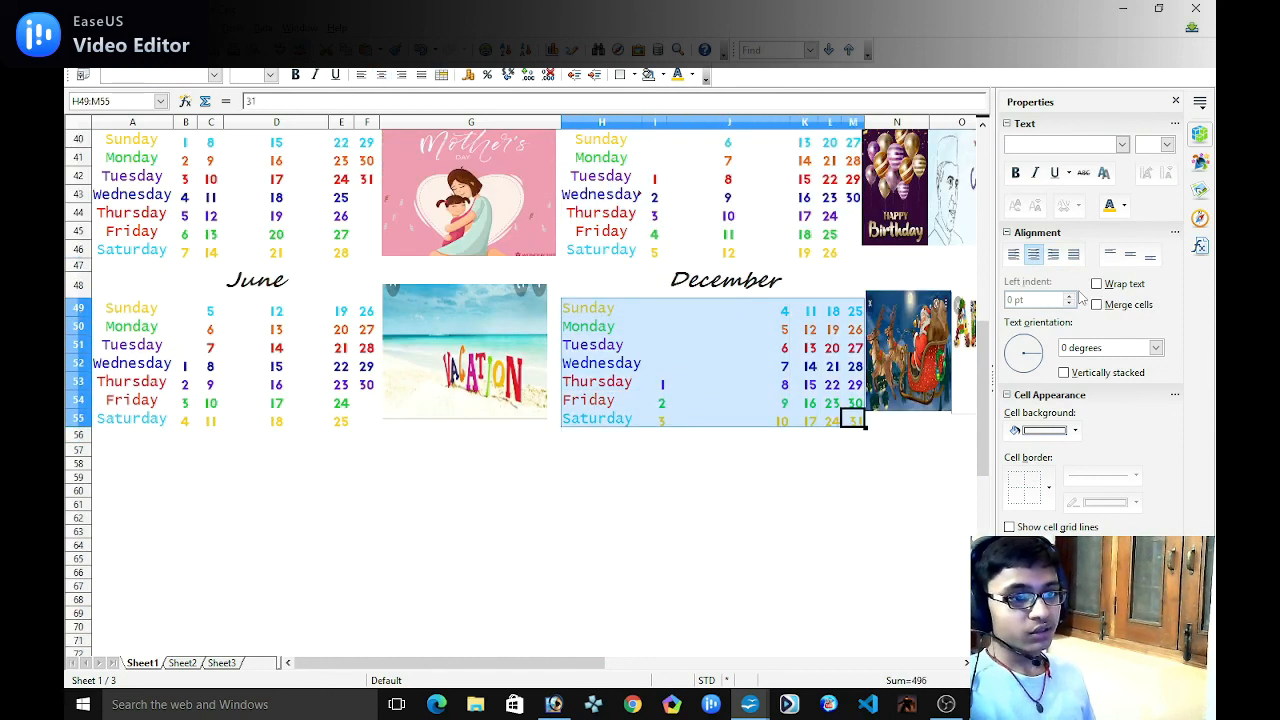
{"action": "left_click", "coordinate": [1035, 256]}
{"action": "left_click", "coordinate": [728, 499]}
Look over the finished calendar back up to its title and switch to OBS Studio.
{"action": "scroll", "coordinate": [600, 515], "scroll_direction": "up", "scroll_amount": 3}
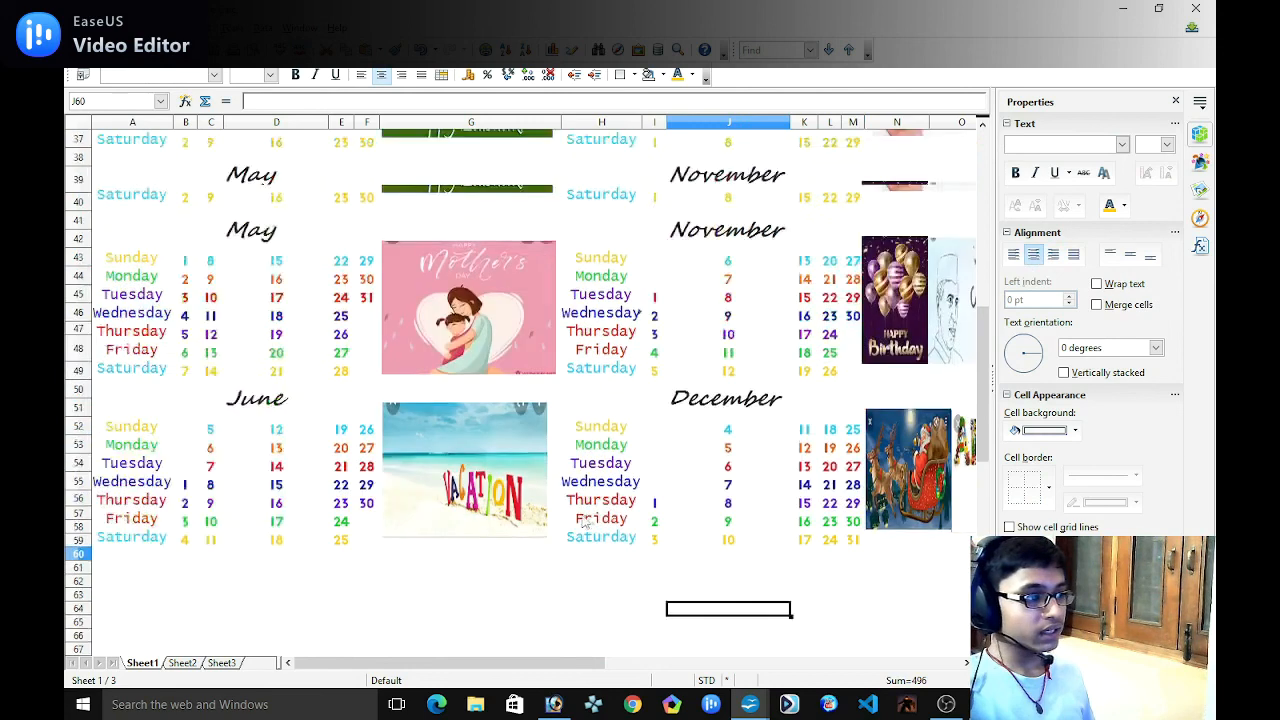
{"action": "scroll", "coordinate": [586, 527], "scroll_direction": "up", "scroll_amount": 12}
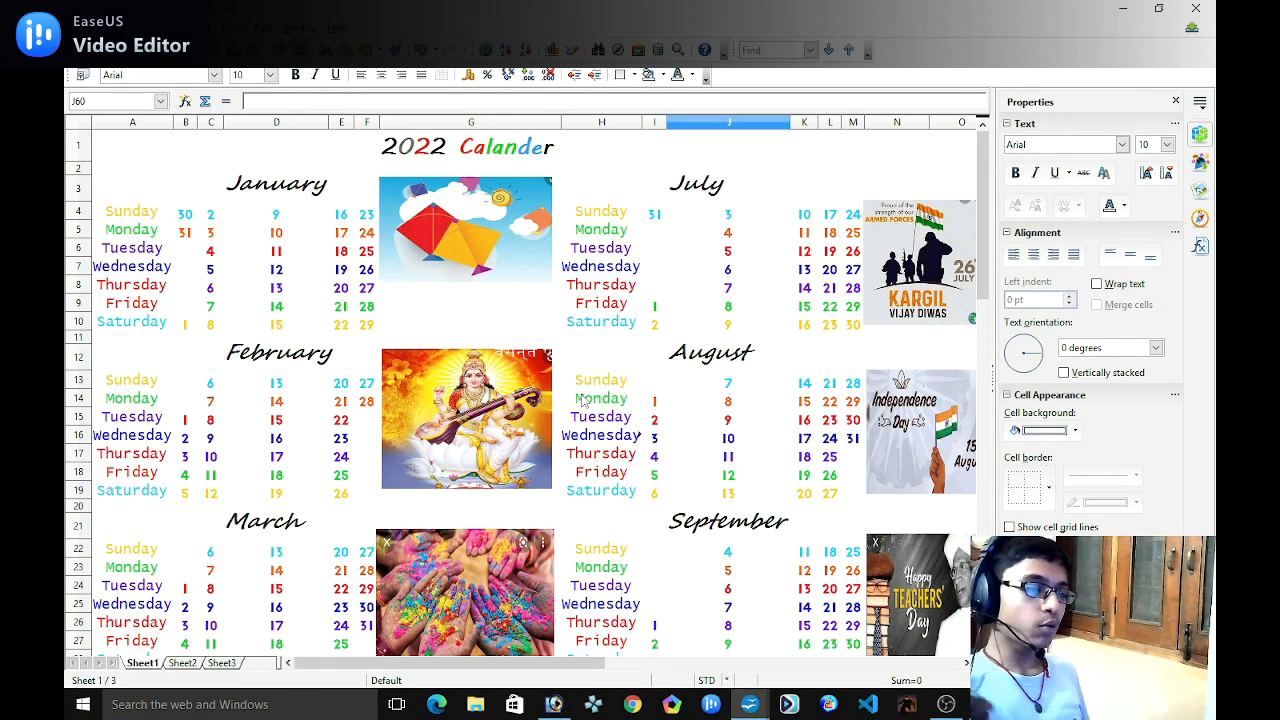
{"action": "left_click", "coordinate": [946, 705]}
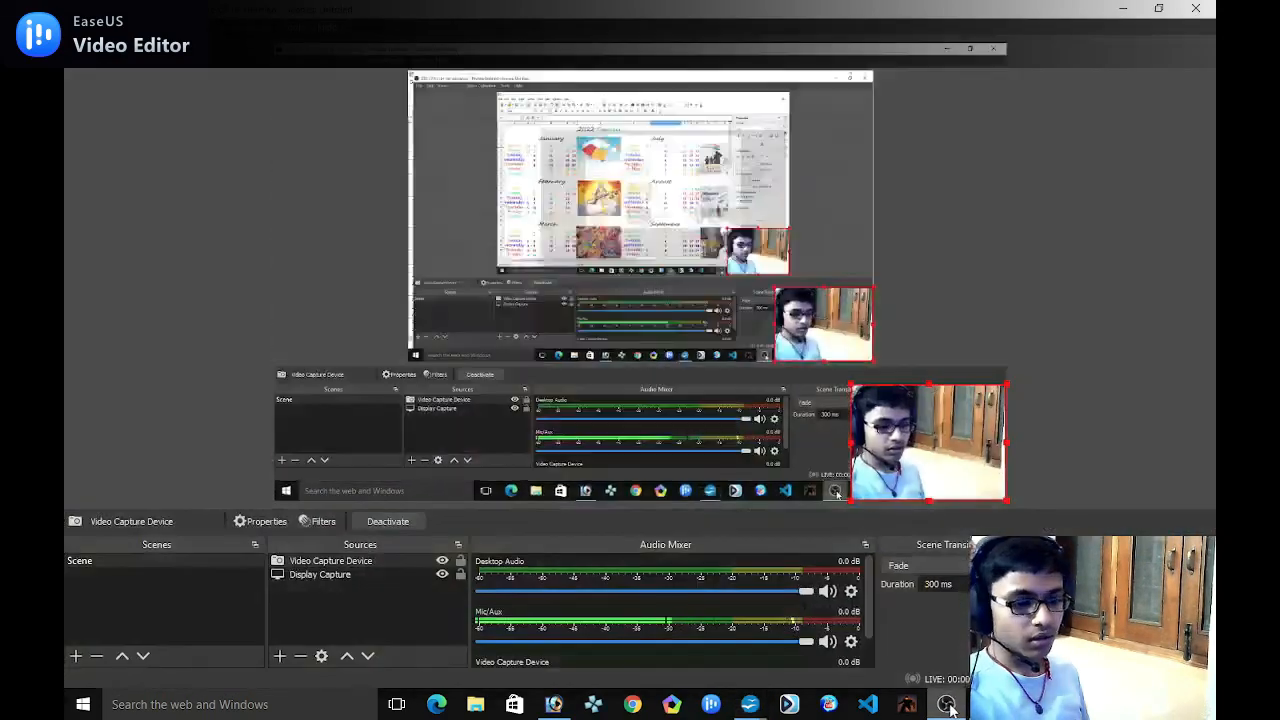